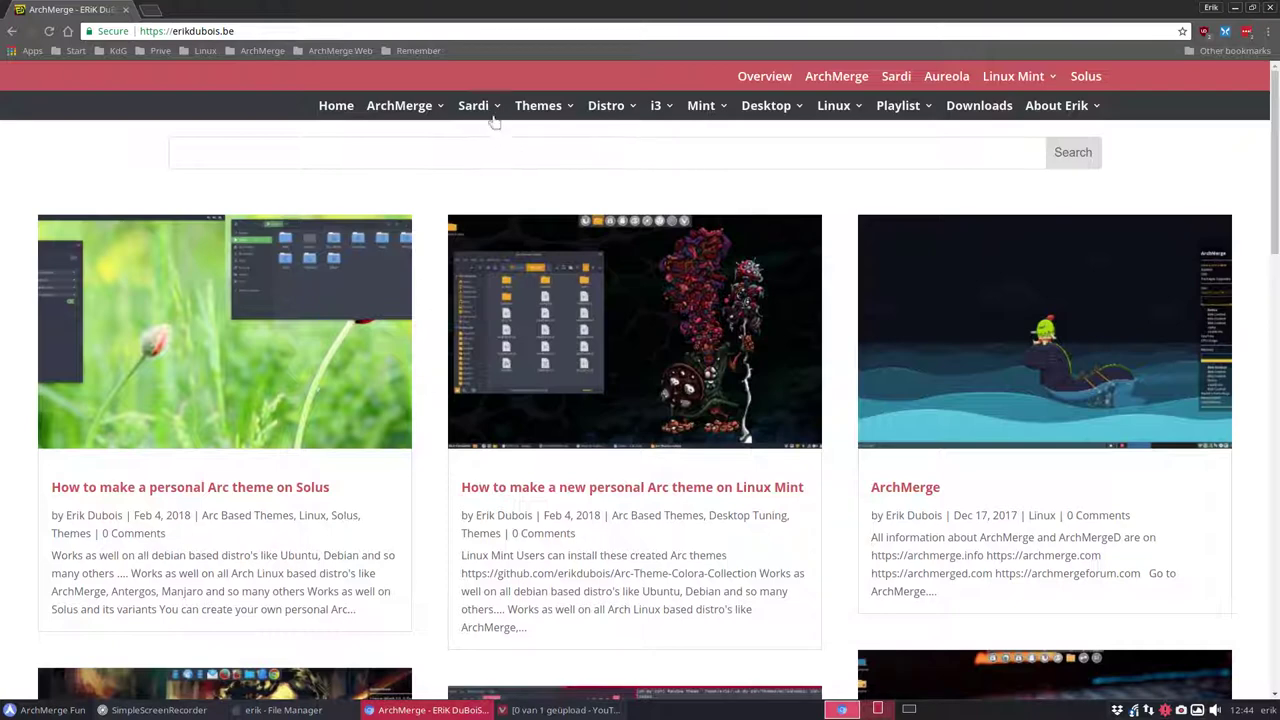
Open the article about the 103 extra Sardi icon themes from the site's Sardi Extra category.
{"action": "mouse_move", "coordinate": [496, 110]}
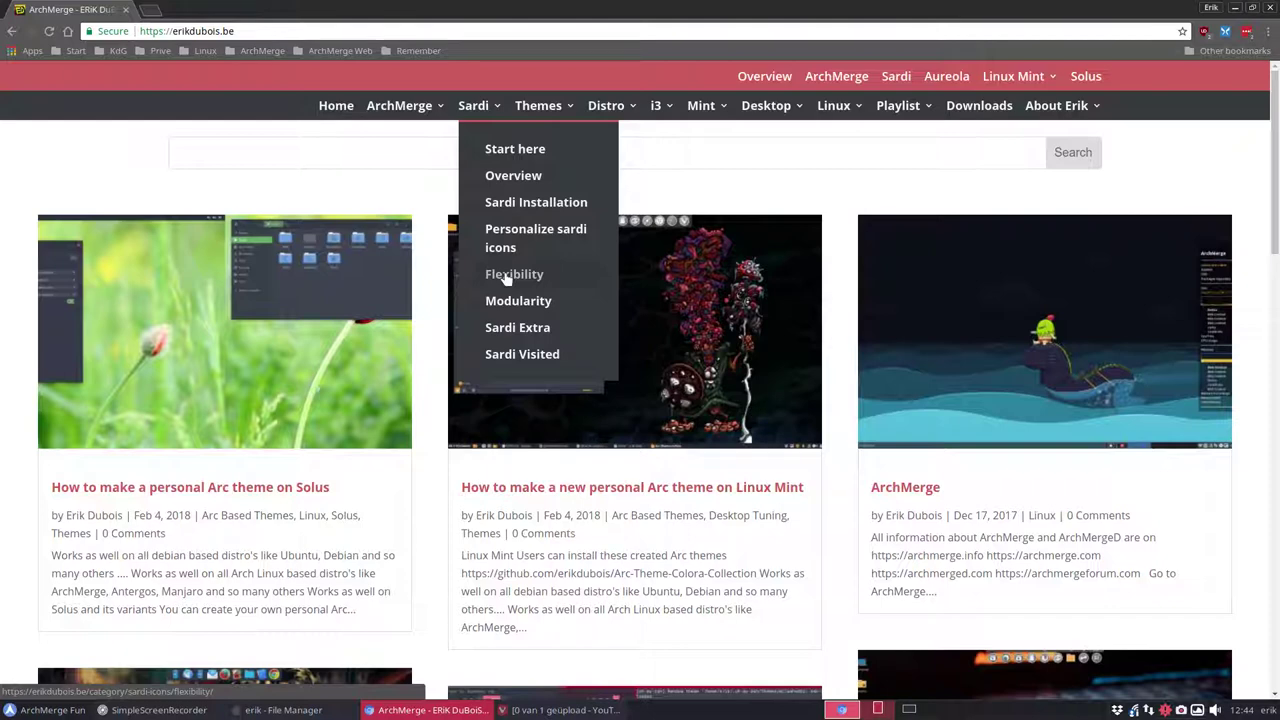
{"action": "left_click", "coordinate": [519, 328]}
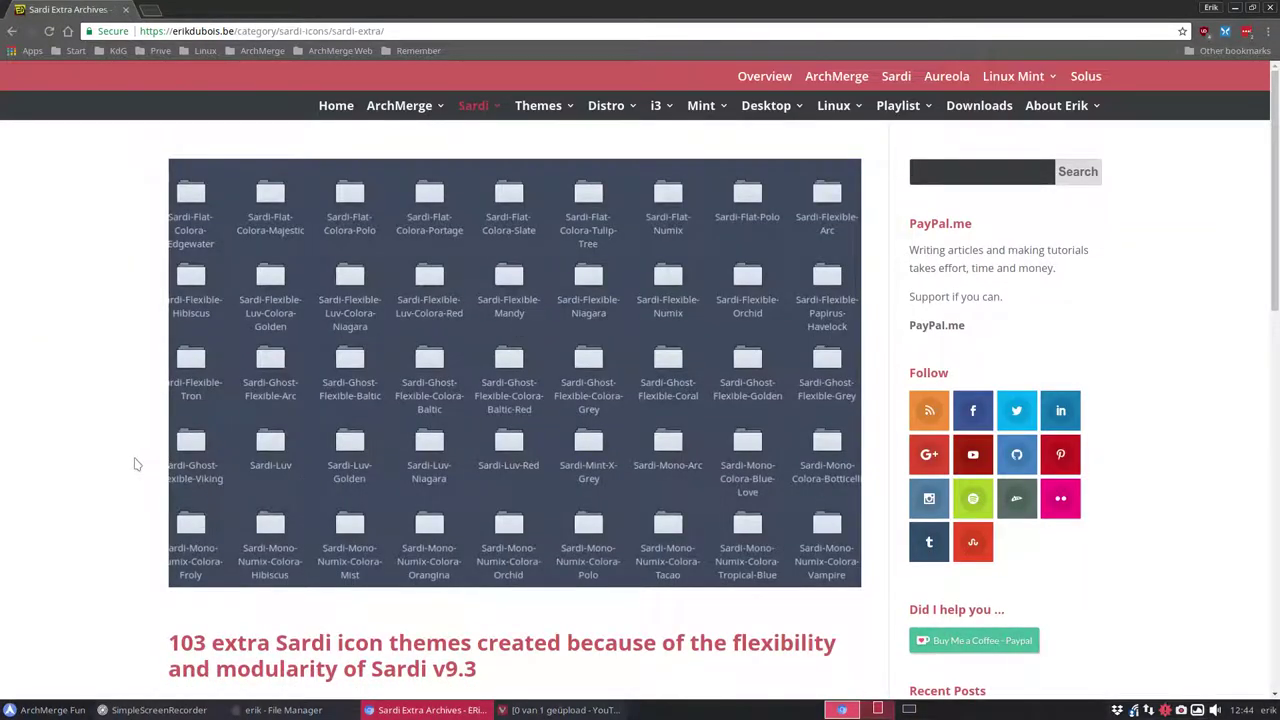
{"action": "scroll", "coordinate": [142, 465], "scroll_direction": "down", "scroll_amount": 2}
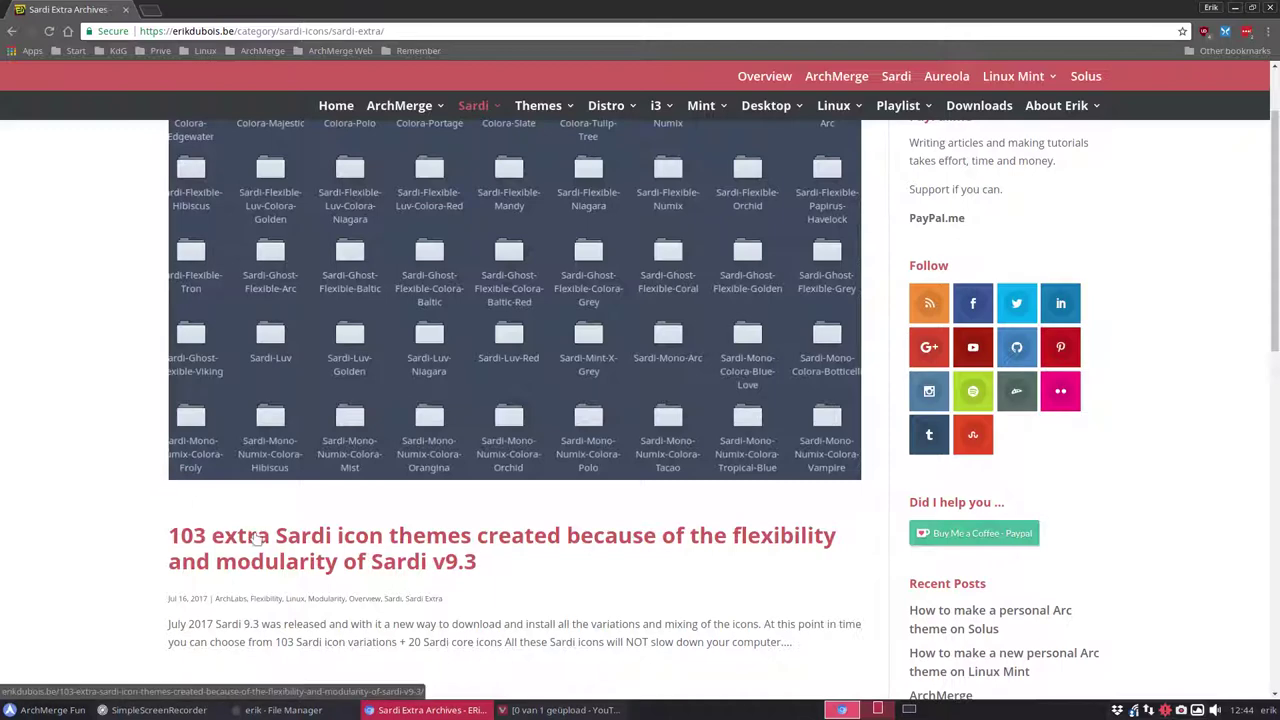
{"action": "scroll", "coordinate": [258, 538], "scroll_direction": "down", "scroll_amount": 4}
{"action": "left_click", "coordinate": [445, 352]}
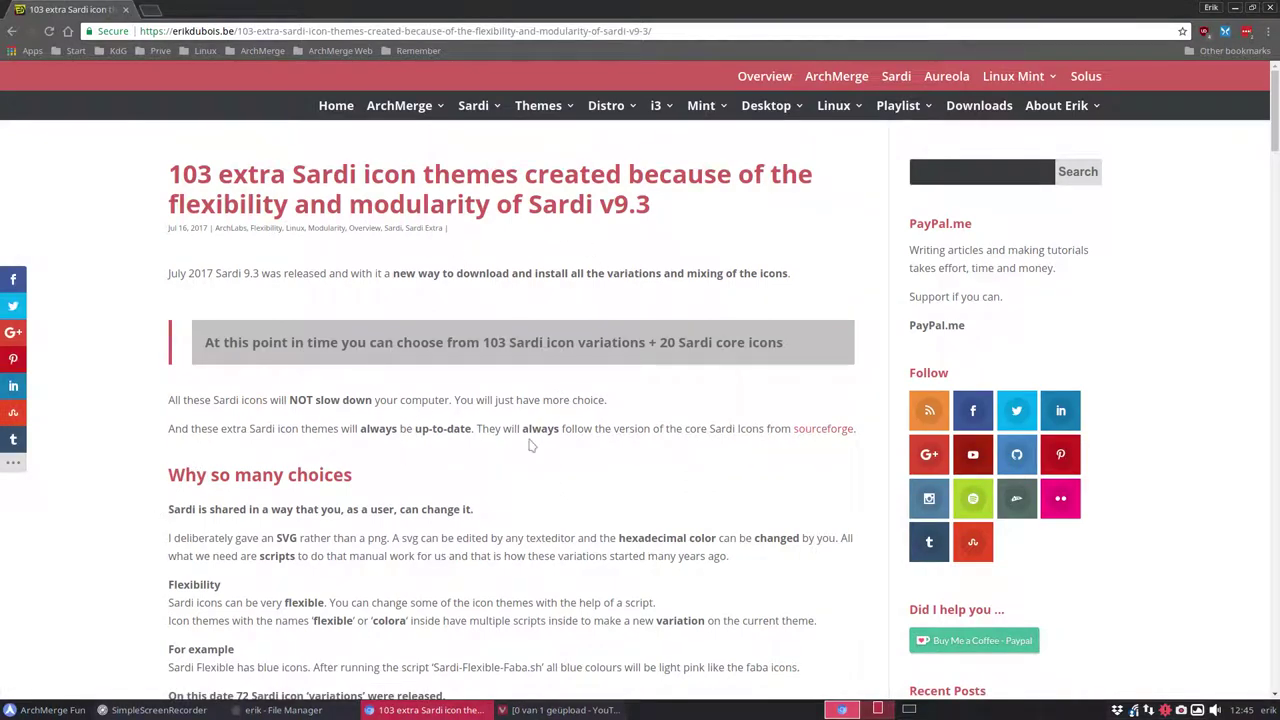
Read through the article's installation instructions and open the Sardi-Extra GitHub repository linked under Option 1 for other distros.
{"action": "scroll", "coordinate": [531, 446], "scroll_direction": "down", "scroll_amount": 8}
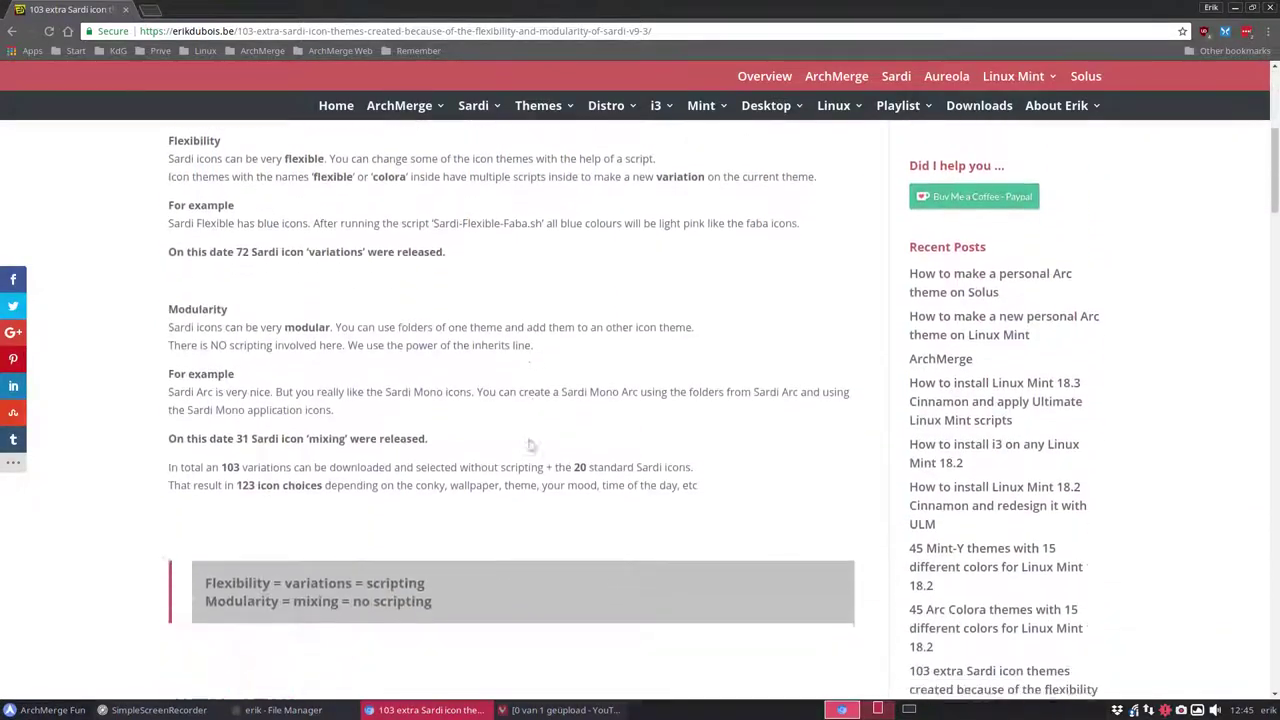
{"action": "scroll", "coordinate": [531, 446], "scroll_direction": "down", "scroll_amount": 5}
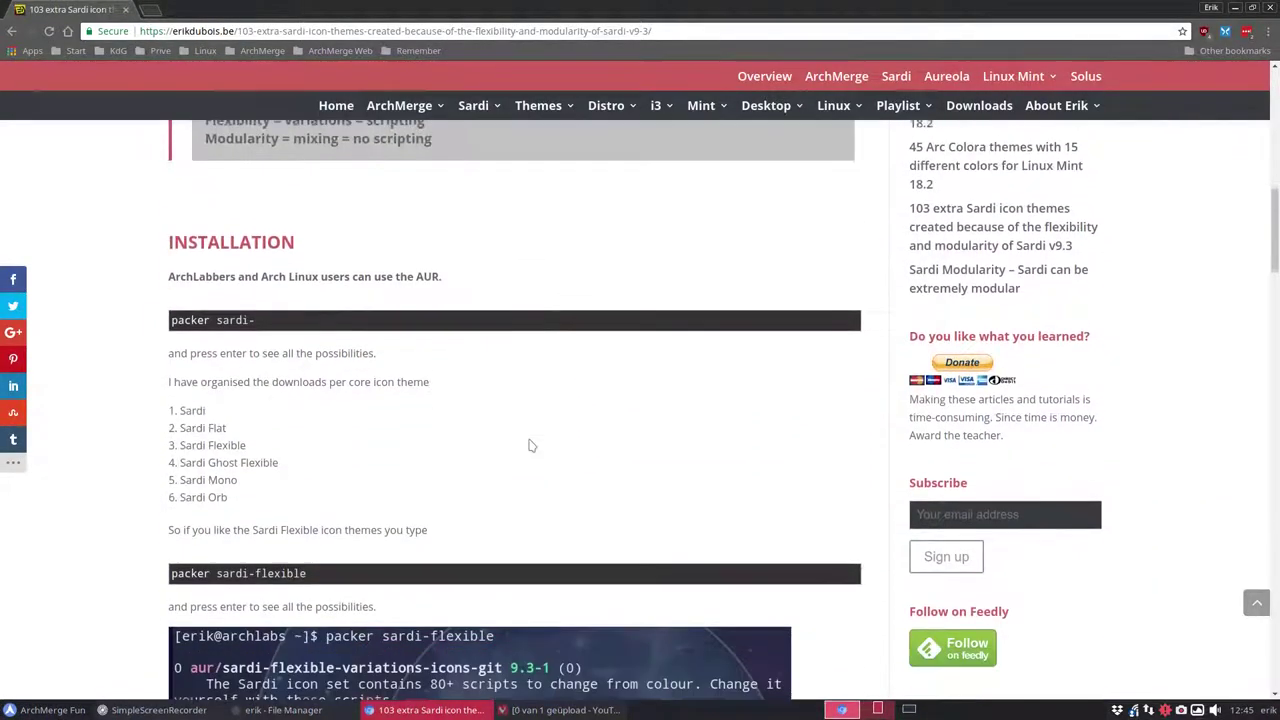
{"action": "scroll", "coordinate": [531, 446], "scroll_direction": "down", "scroll_amount": 1}
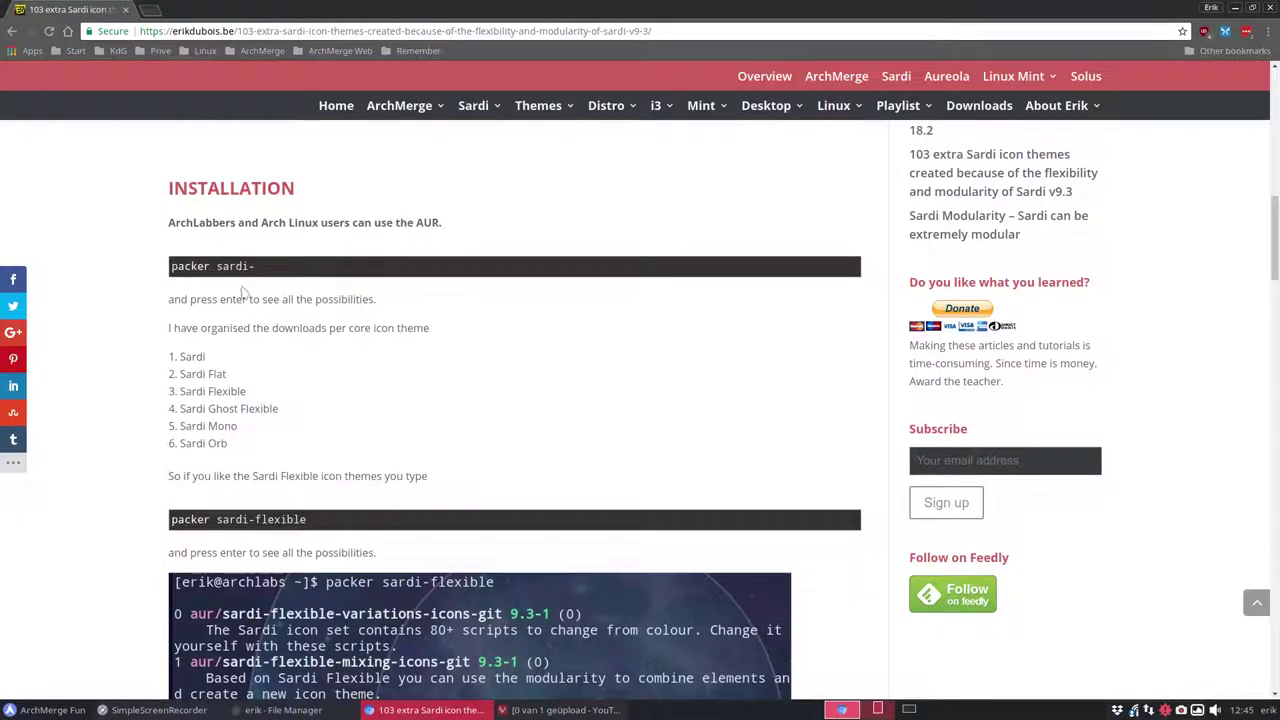
{"action": "scroll", "coordinate": [507, 453], "scroll_direction": "down", "scroll_amount": 4}
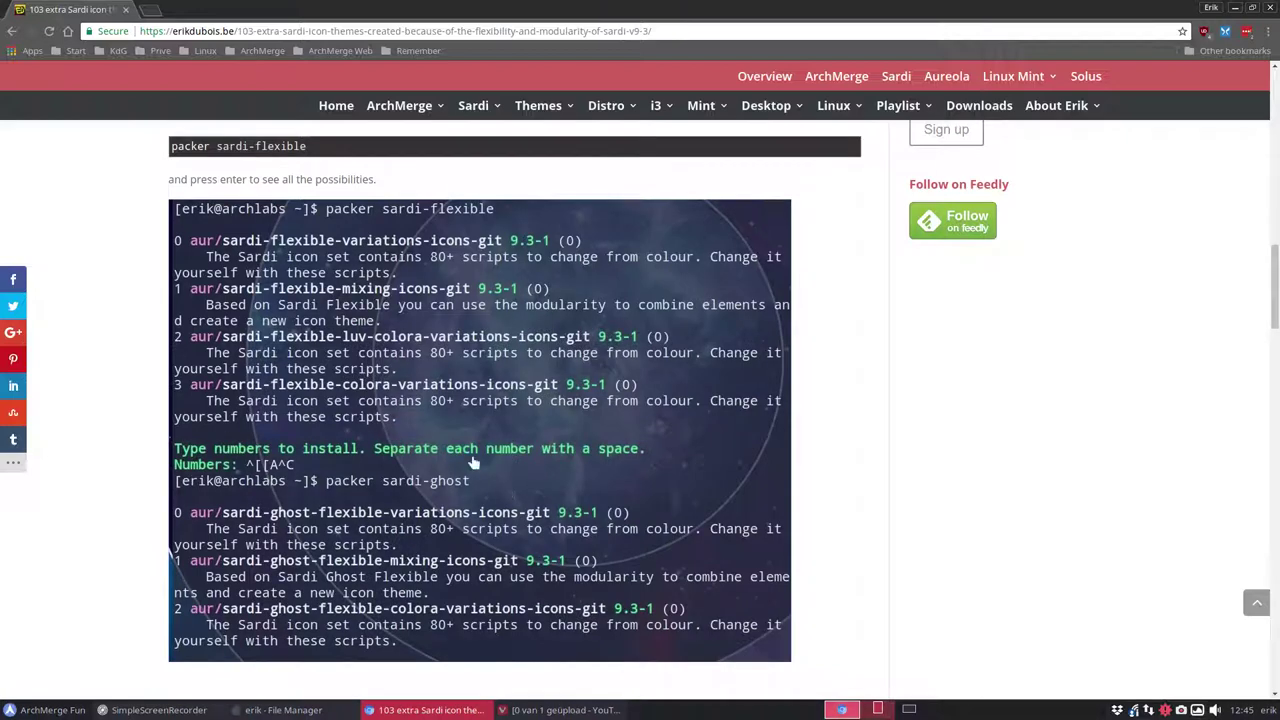
{"action": "scroll", "coordinate": [323, 510], "scroll_direction": "down", "scroll_amount": 10}
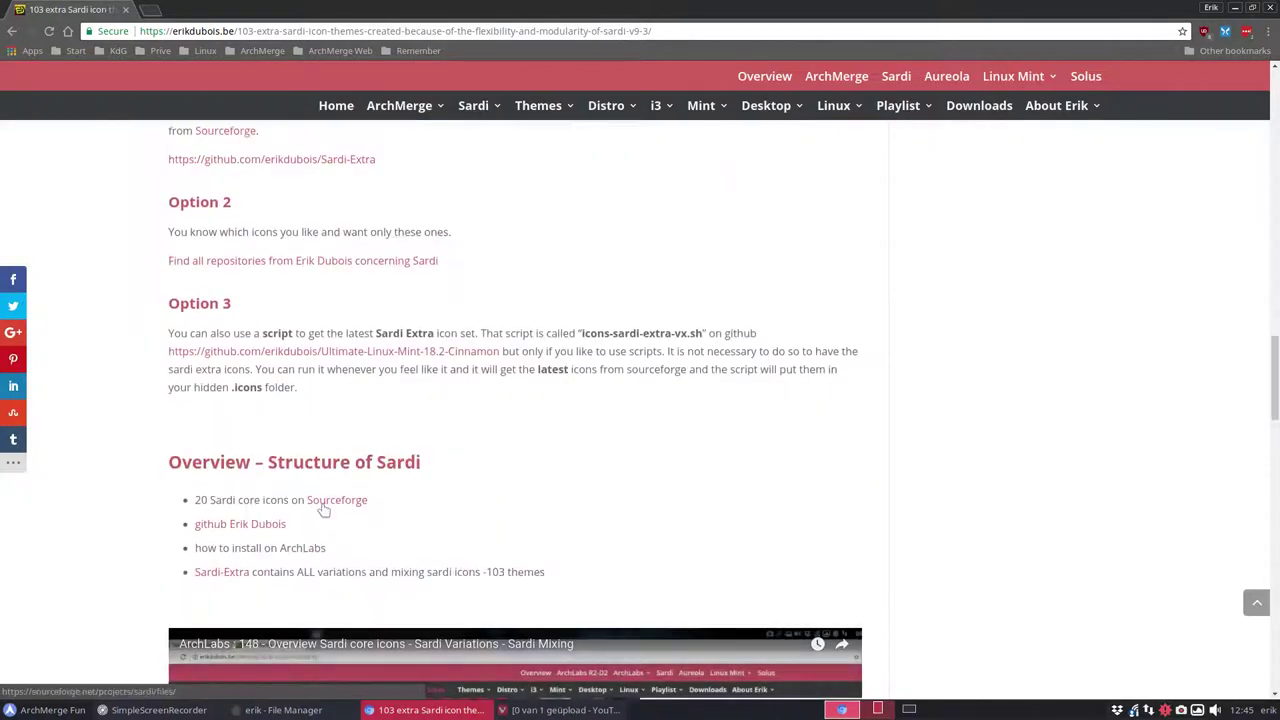
{"action": "scroll", "coordinate": [323, 510], "scroll_direction": "up", "scroll_amount": 3}
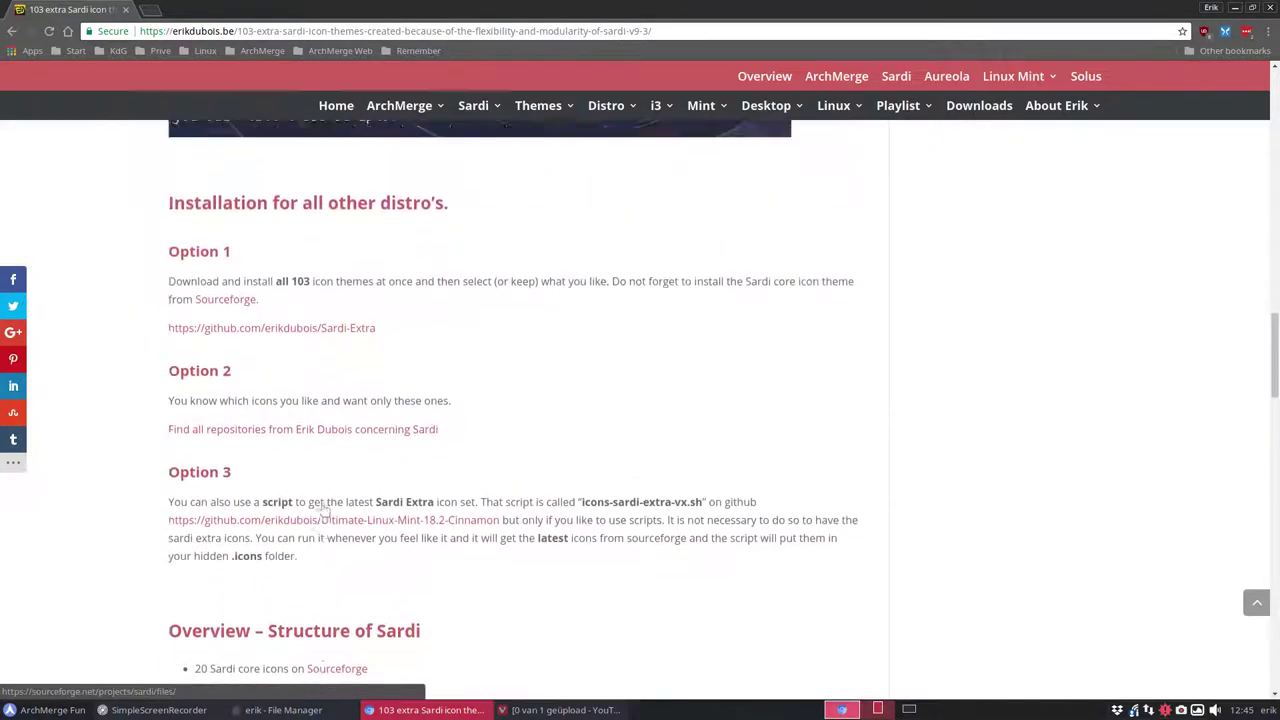
{"action": "left_click", "coordinate": [310, 480]}
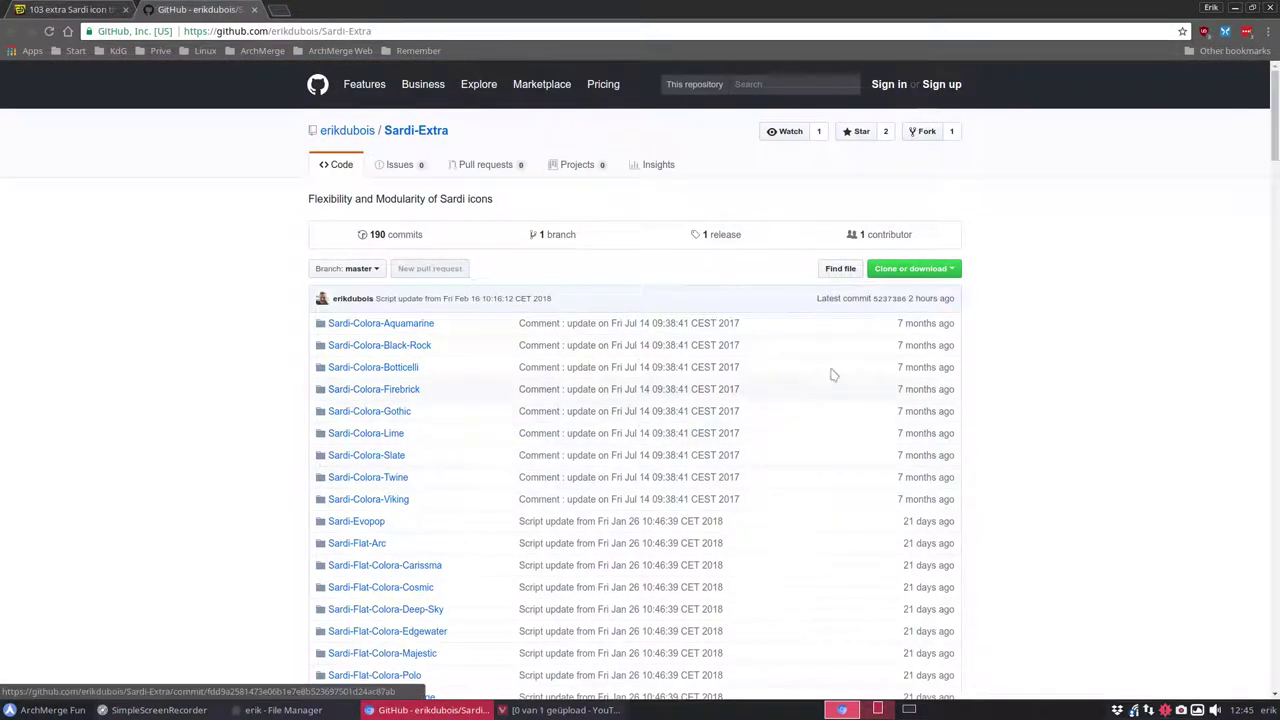
Look through the Sardi-Extra repository's icon theme folders down to the README and return to the start of the page.
{"action": "scroll", "coordinate": [924, 532], "scroll_direction": "down", "scroll_amount": 1}
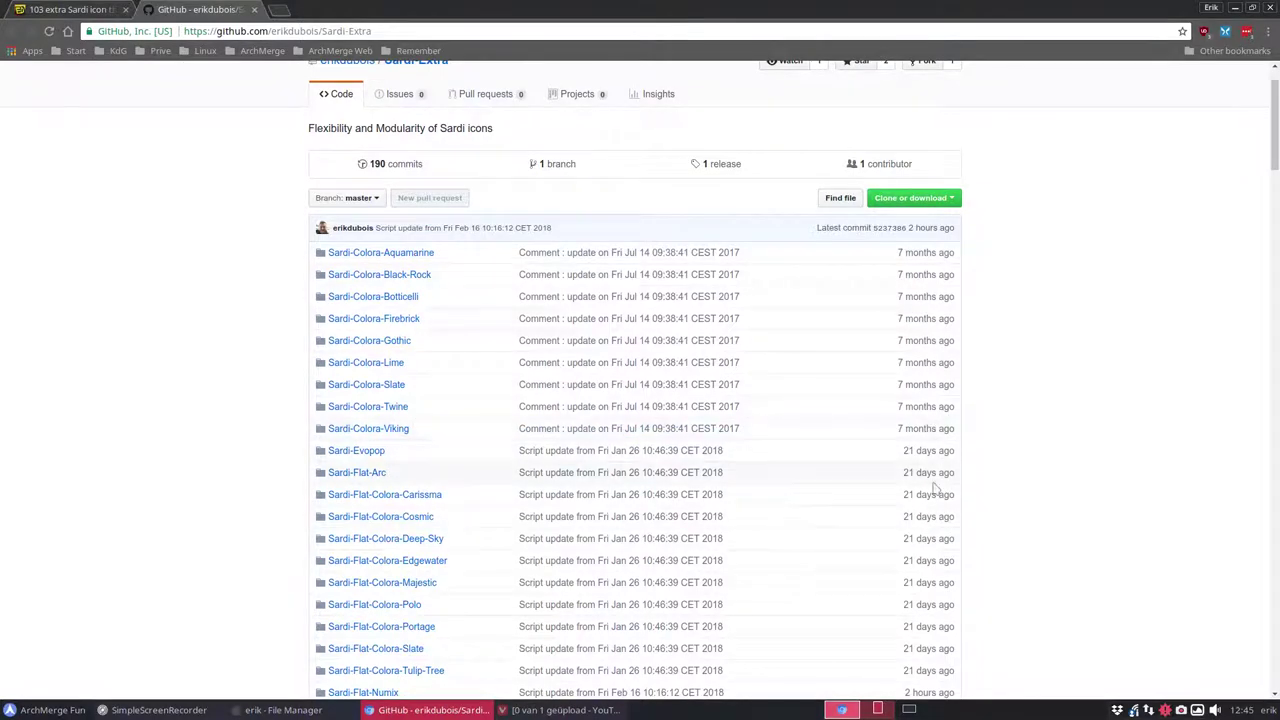
{"action": "scroll", "coordinate": [932, 484], "scroll_direction": "down", "scroll_amount": 5}
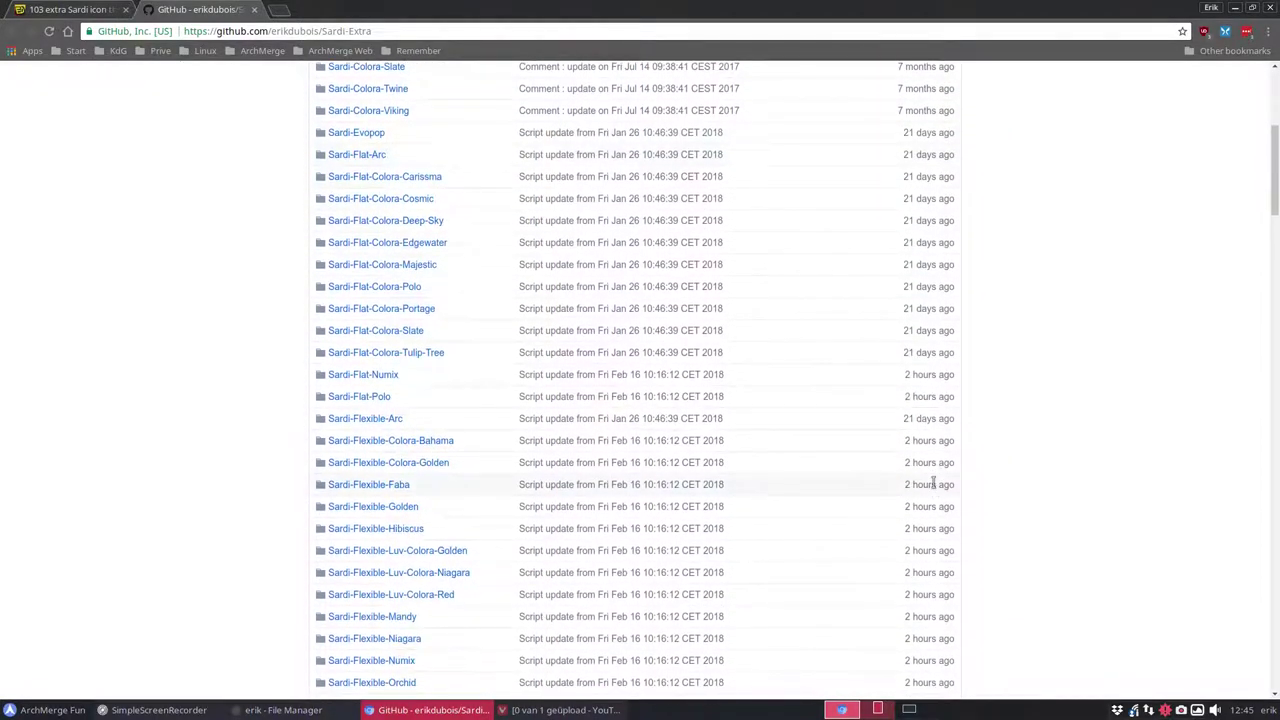
{"action": "scroll", "coordinate": [932, 484], "scroll_direction": "down", "scroll_amount": 14}
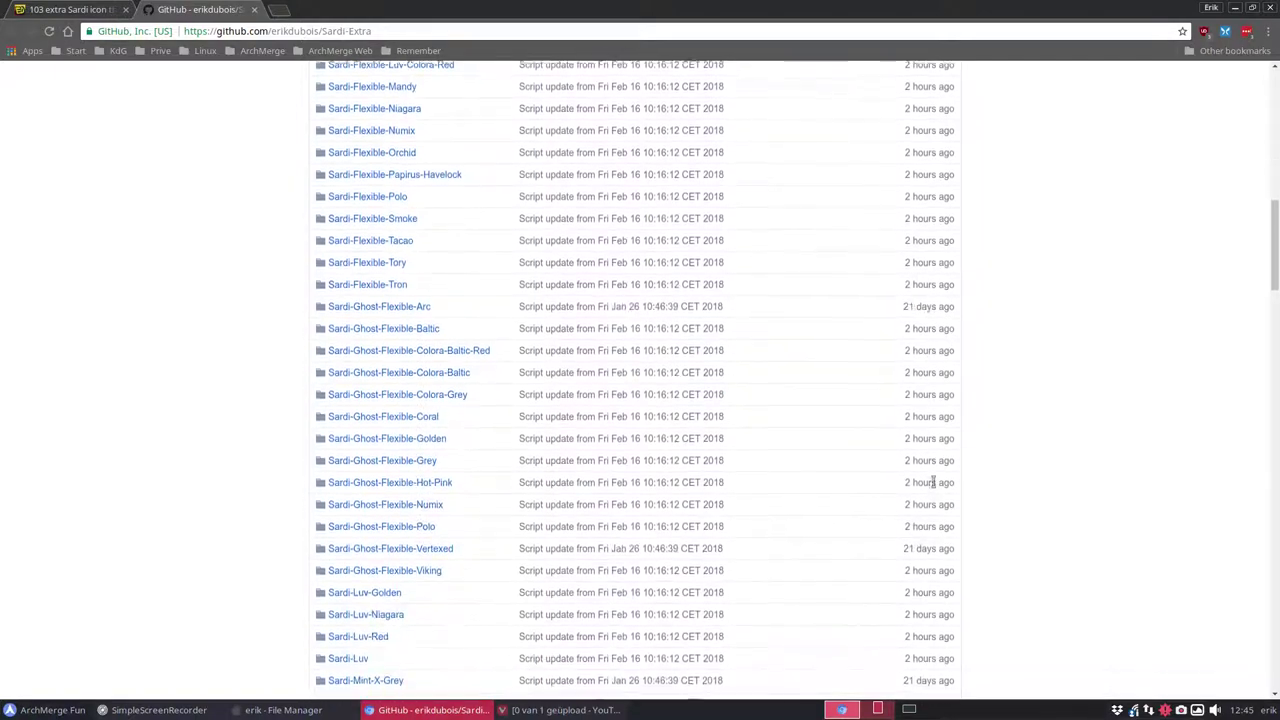
{"action": "scroll", "coordinate": [932, 484], "scroll_direction": "down", "scroll_amount": 12}
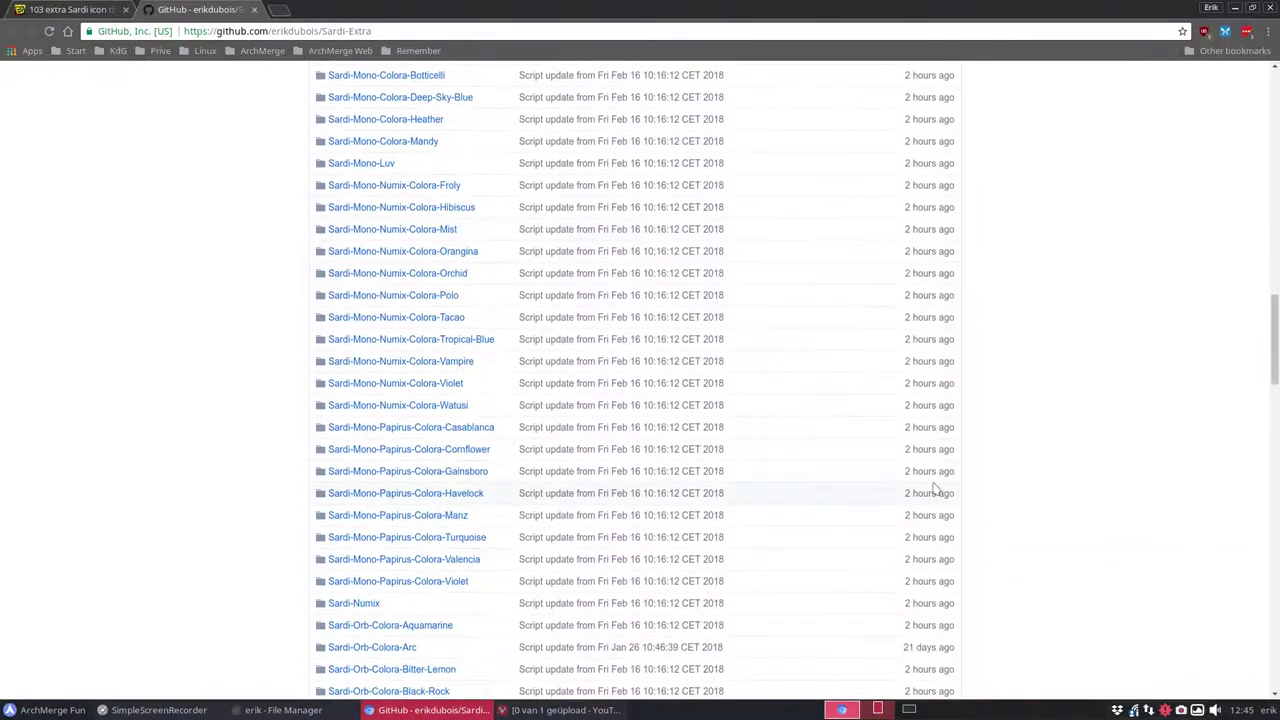
{"action": "scroll", "coordinate": [935, 488], "scroll_direction": "down", "scroll_amount": 3}
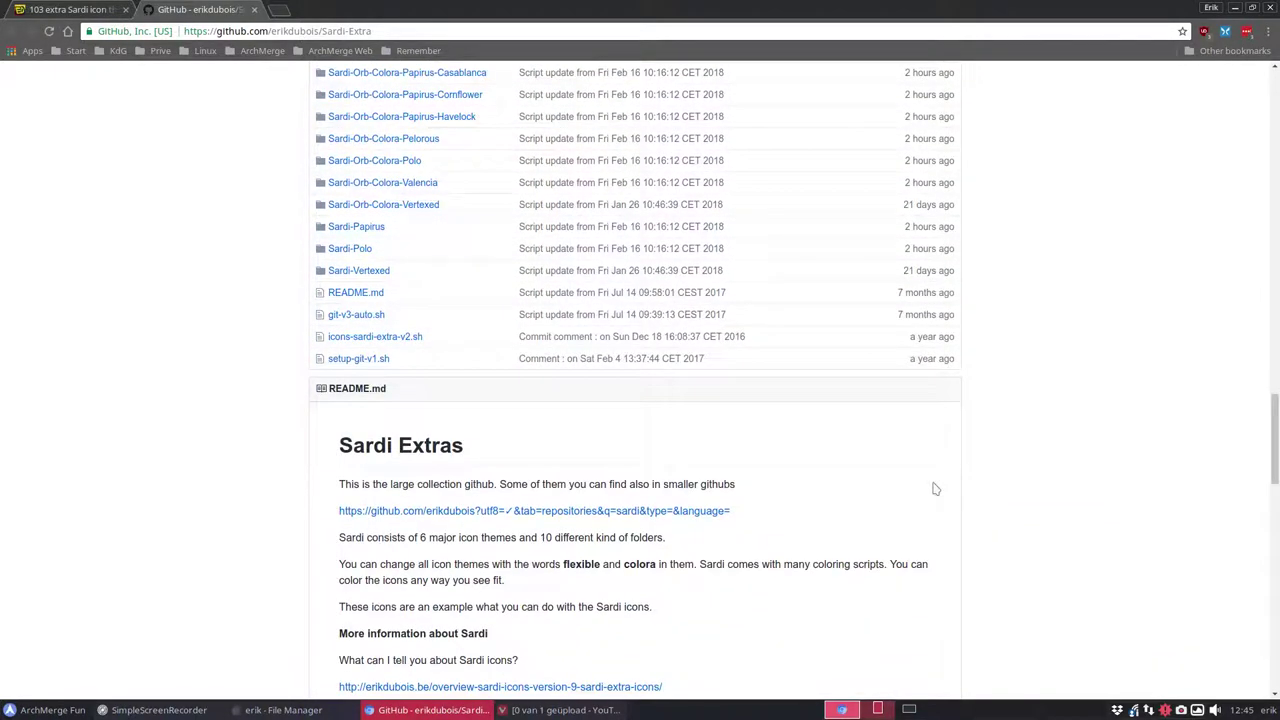
{"action": "scroll", "coordinate": [935, 488], "scroll_direction": "up", "scroll_amount": 20}
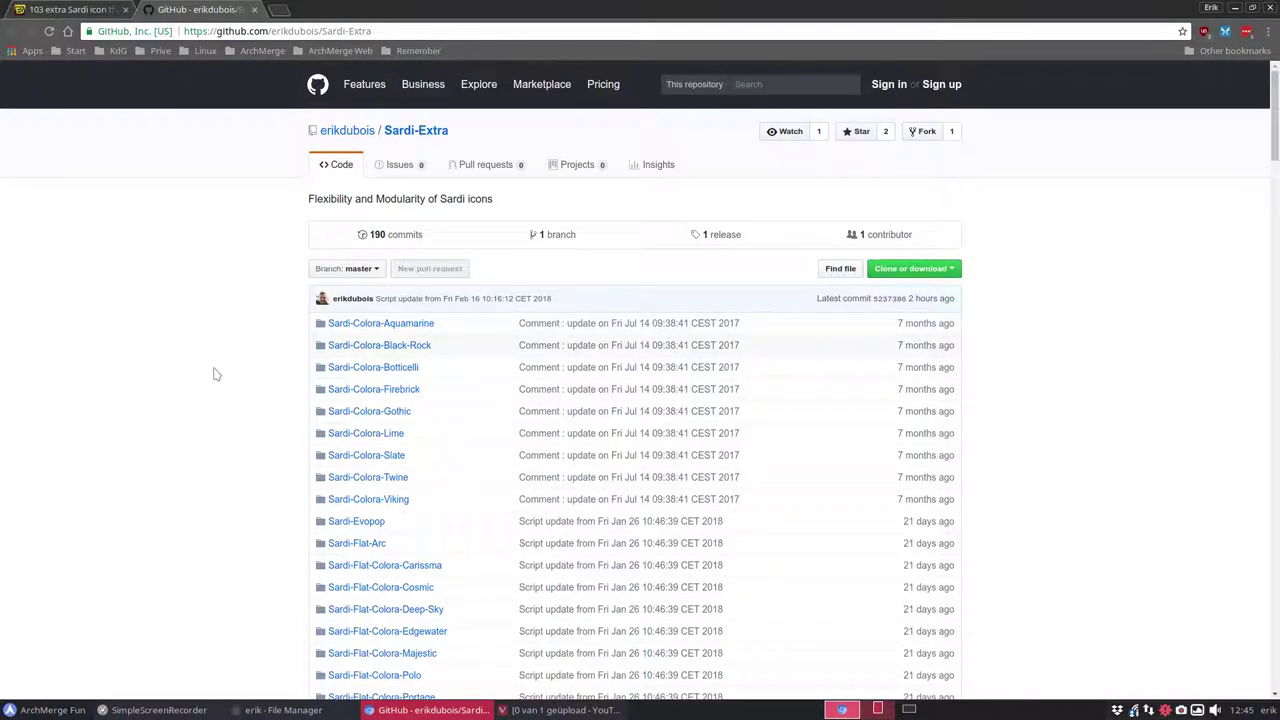
Minimize the browser and place the file manager window on the right half of the desktop.
{"action": "left_click", "coordinate": [1236, 8]}
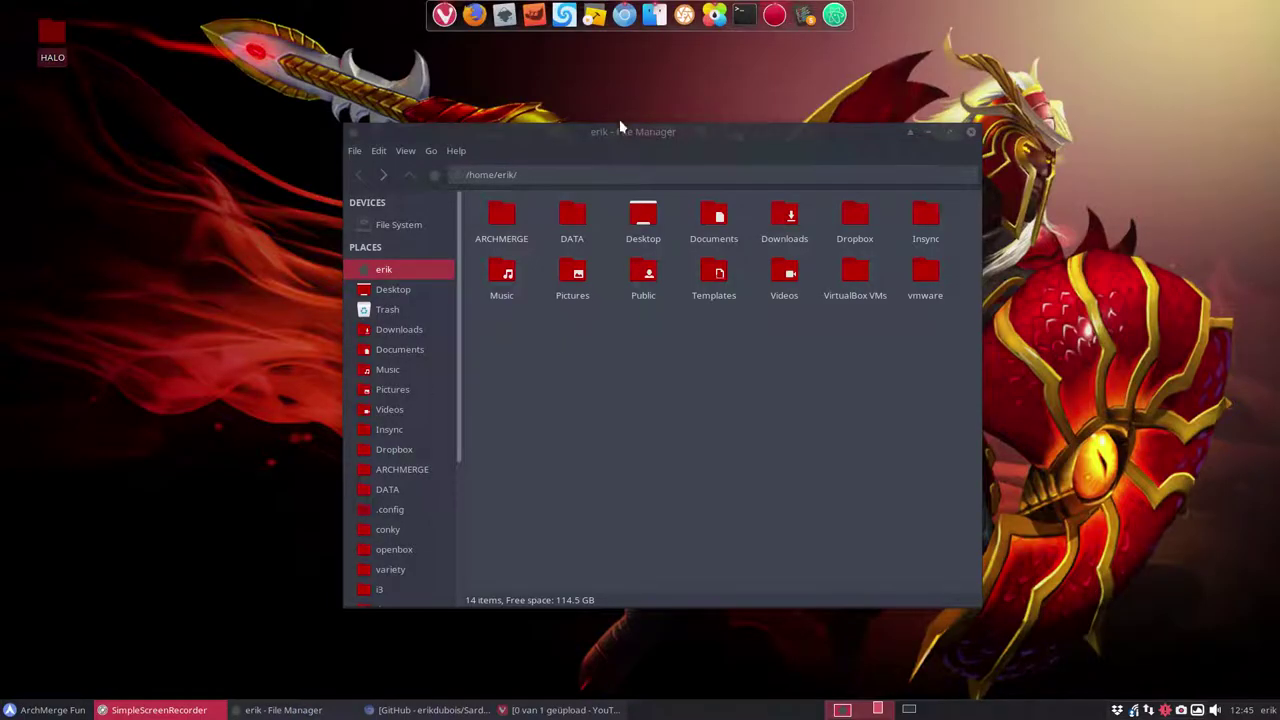
{"action": "left_click_drag", "start_coordinate": [620, 131], "coordinate": [576, 118]}
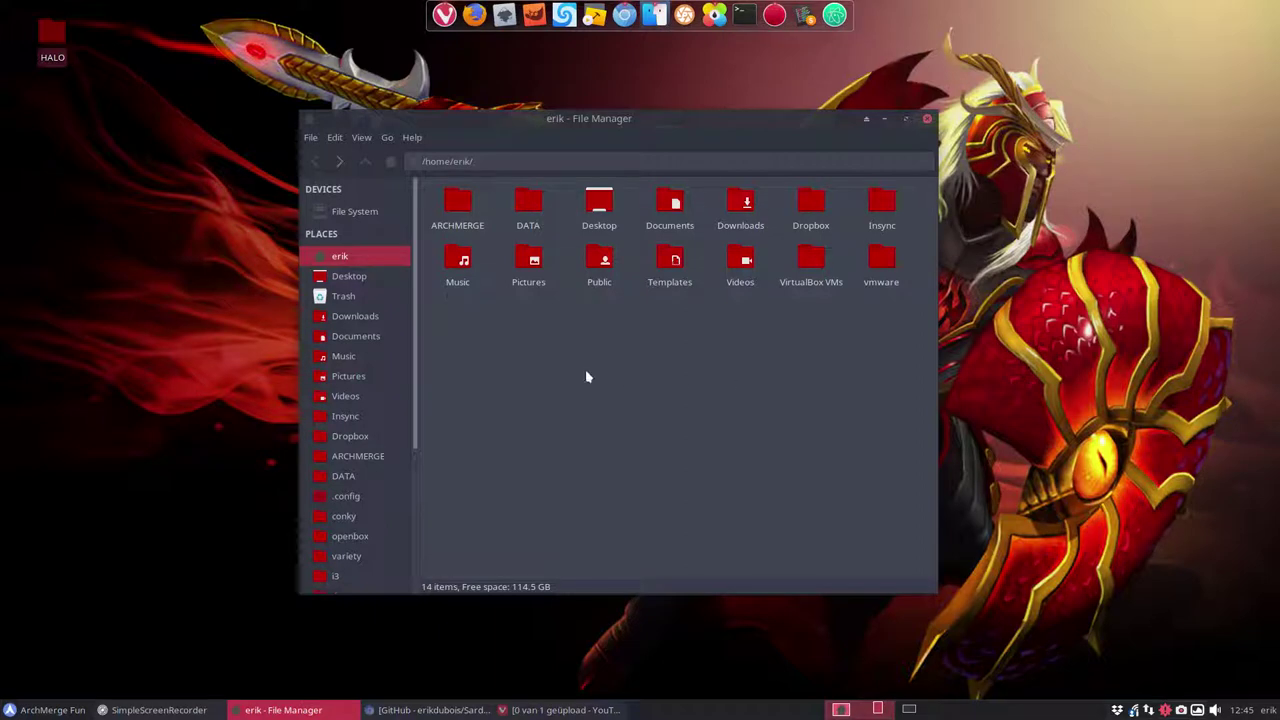
{"action": "left_click_drag", "start_coordinate": [454, 321], "coordinate": [911, 203]}
{"action": "left_click", "coordinate": [748, 367]}
{"action": "left_click_drag", "start_coordinate": [591, 140], "coordinate": [890, 108]}
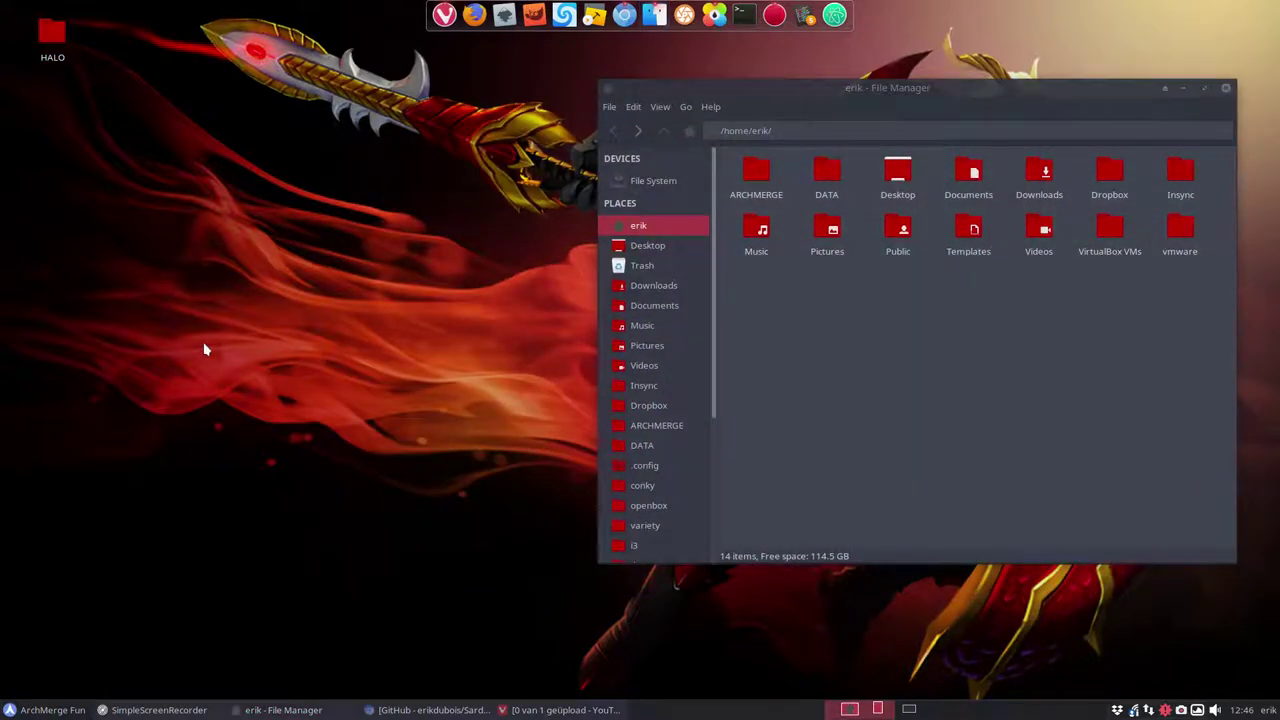
Open a terminal, search for the core icon package with "packer sardi-icons", and move the terminal window up toward the screen's centre.
{"action": "key", "text": "ctrl+alt+t"}
{"action": "type", "text": "packer"}
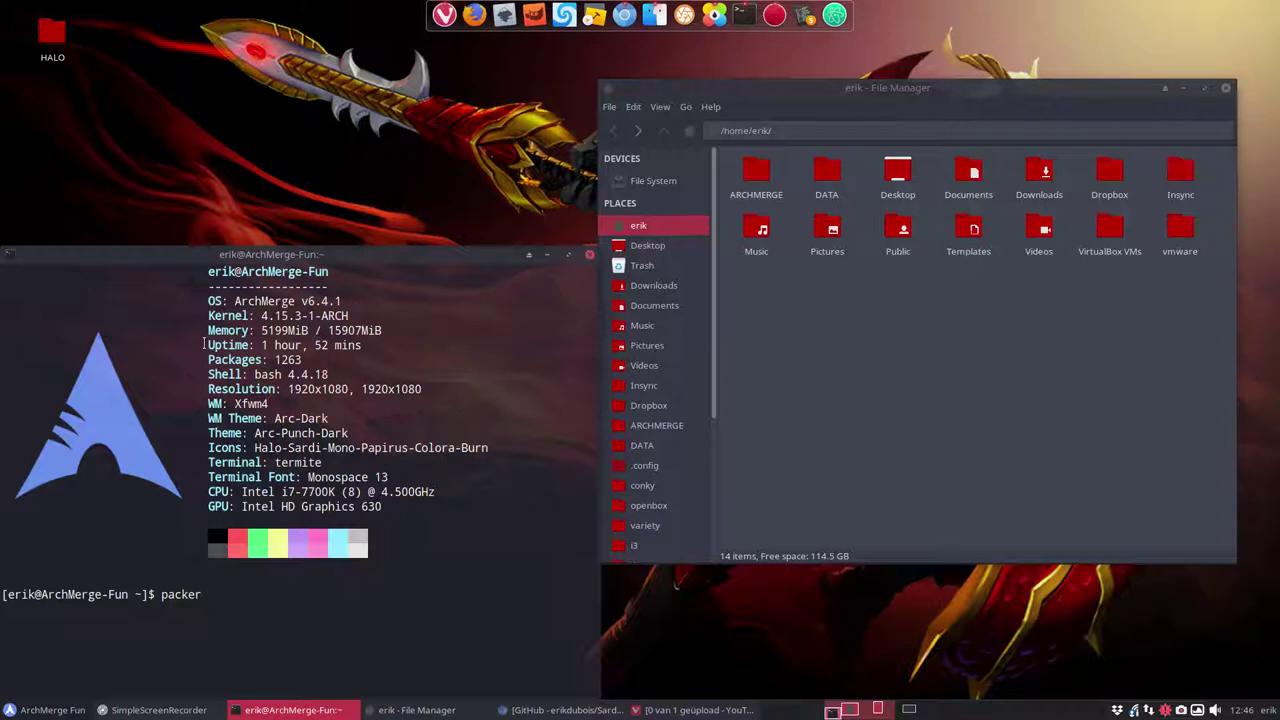
{"action": "type", "text": " sardi-icons"}
{"action": "key", "text": "Return"}
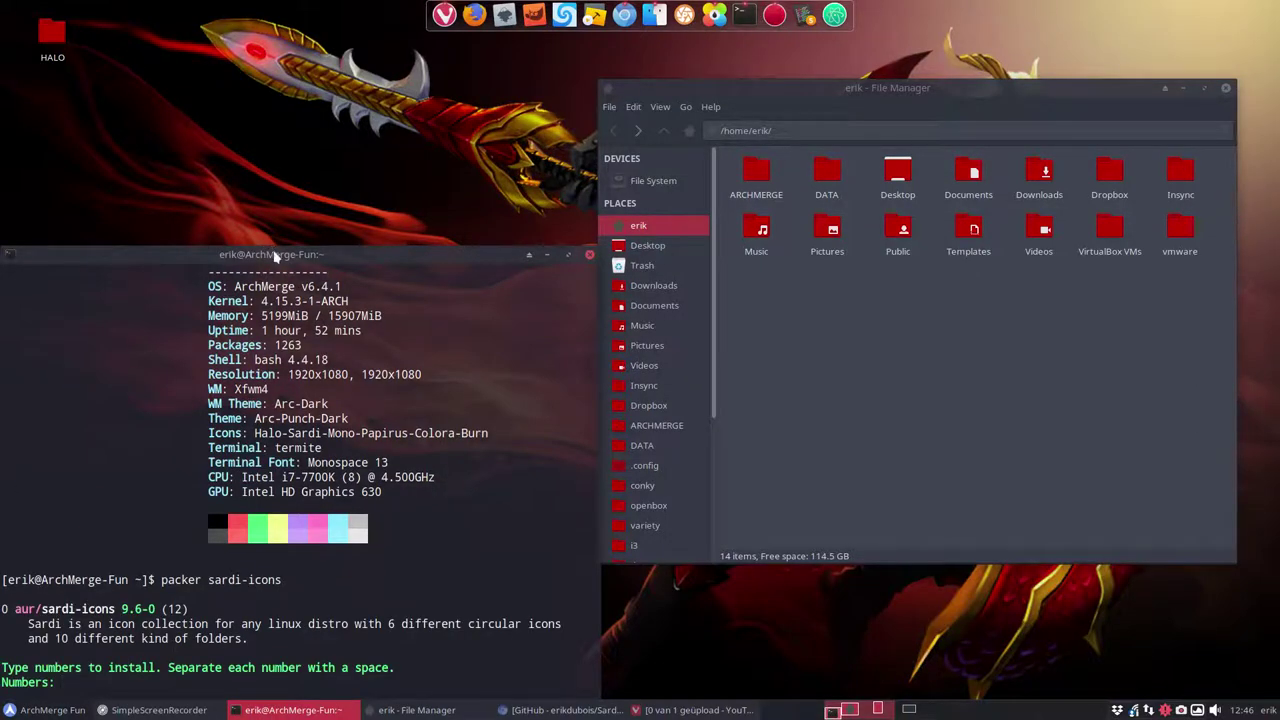
{"action": "left_click_drag", "start_coordinate": [266, 252], "coordinate": [595, 90]}
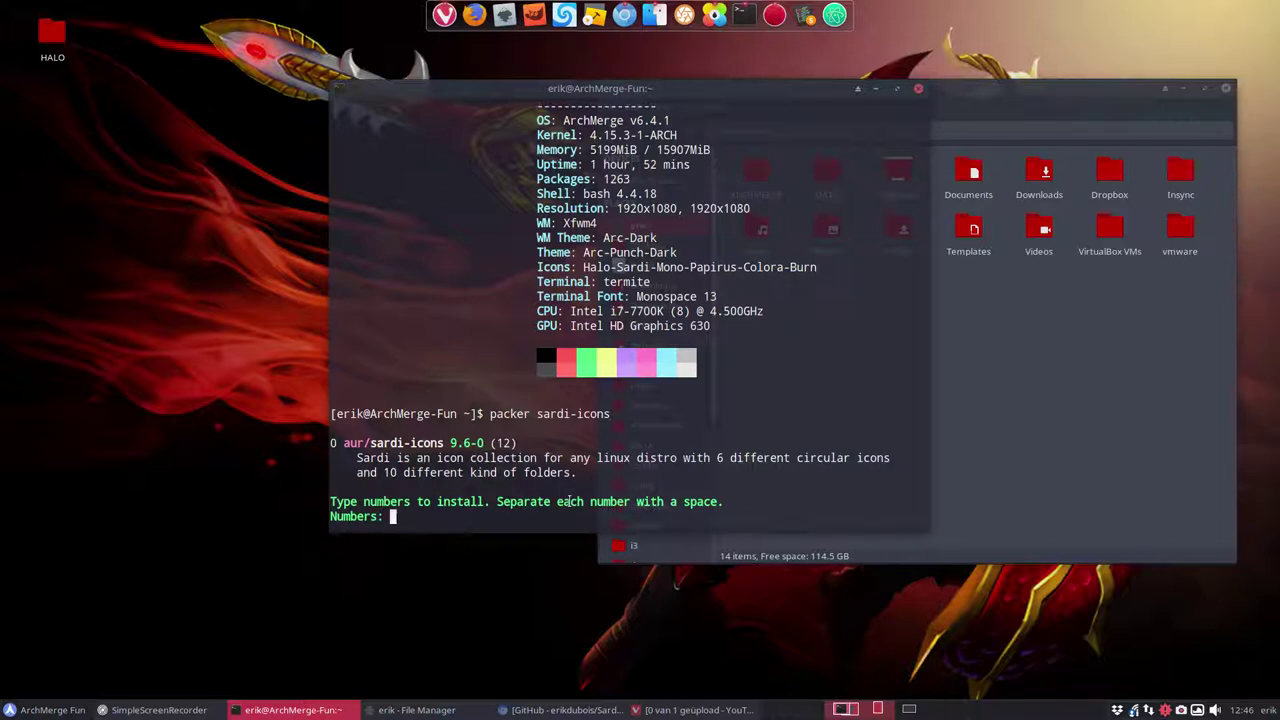
Cancel the package number prompt and run the broader search "packer sardi-".
{"action": "key", "text": "ctrl+c"}
{"action": "key", "text": "Up"}
{"action": "key", "text": "BackSpace"}
{"action": "key", "text": "BackSpace"}
{"action": "key", "text": "BackSpace"}
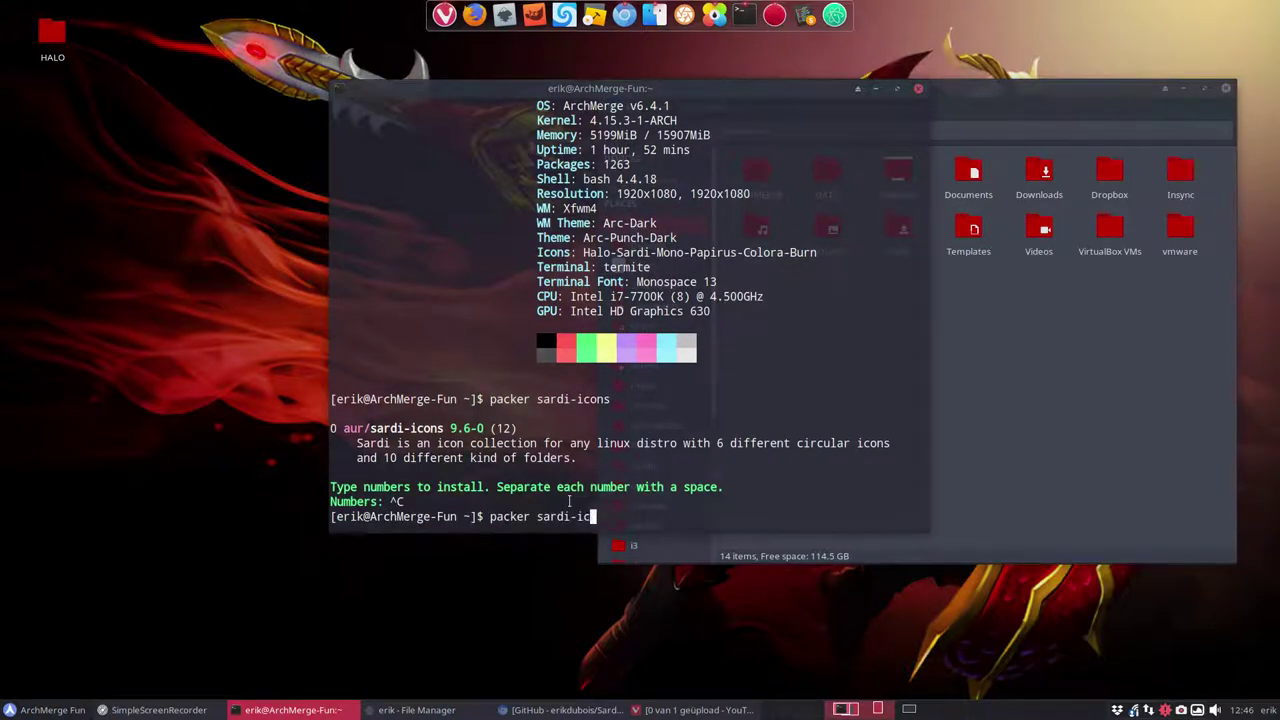
{"action": "key", "text": "BackSpace"}
{"action": "key", "text": "BackSpace"}
{"action": "key", "text": "BackSpace"}
{"action": "type", "text": "-"}
{"action": "key", "text": "Return"}
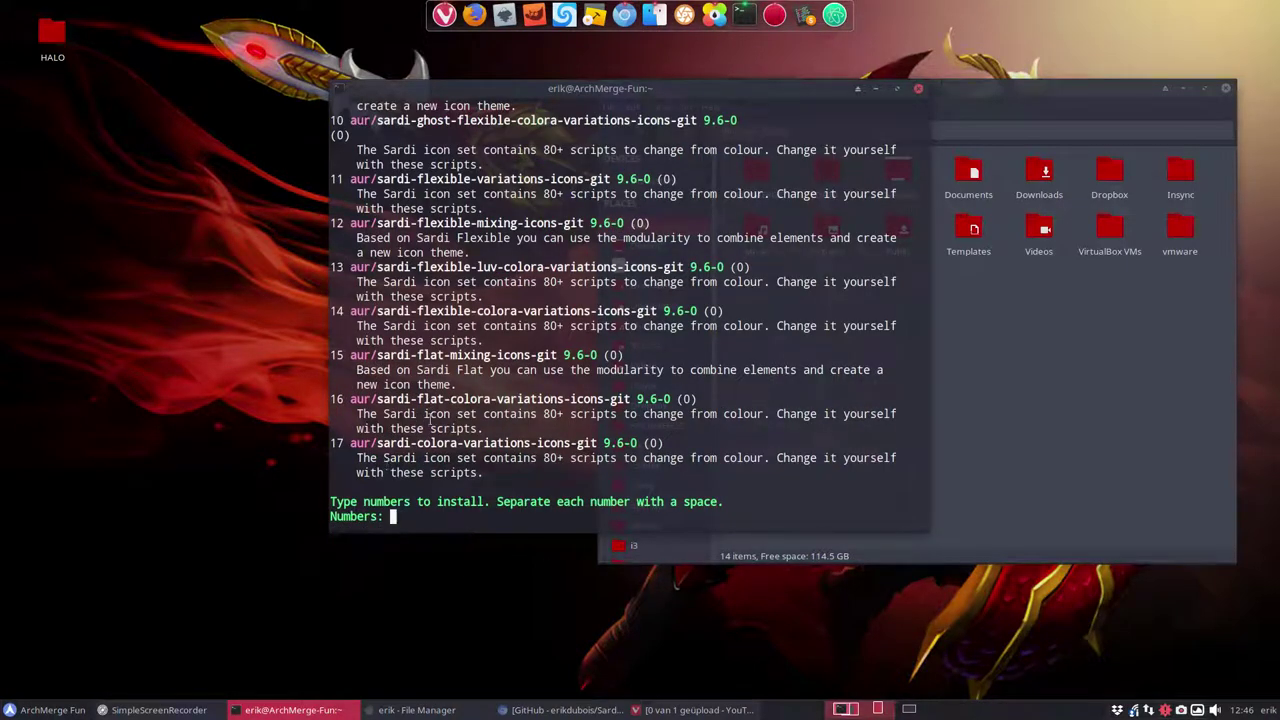
Examine the colora, flat and flexible Sardi packages in the list, highlighting their name prefixes from entry 17 up to 11.
{"action": "left_click_drag", "start_coordinate": [417, 443], "coordinate": [461, 443]}
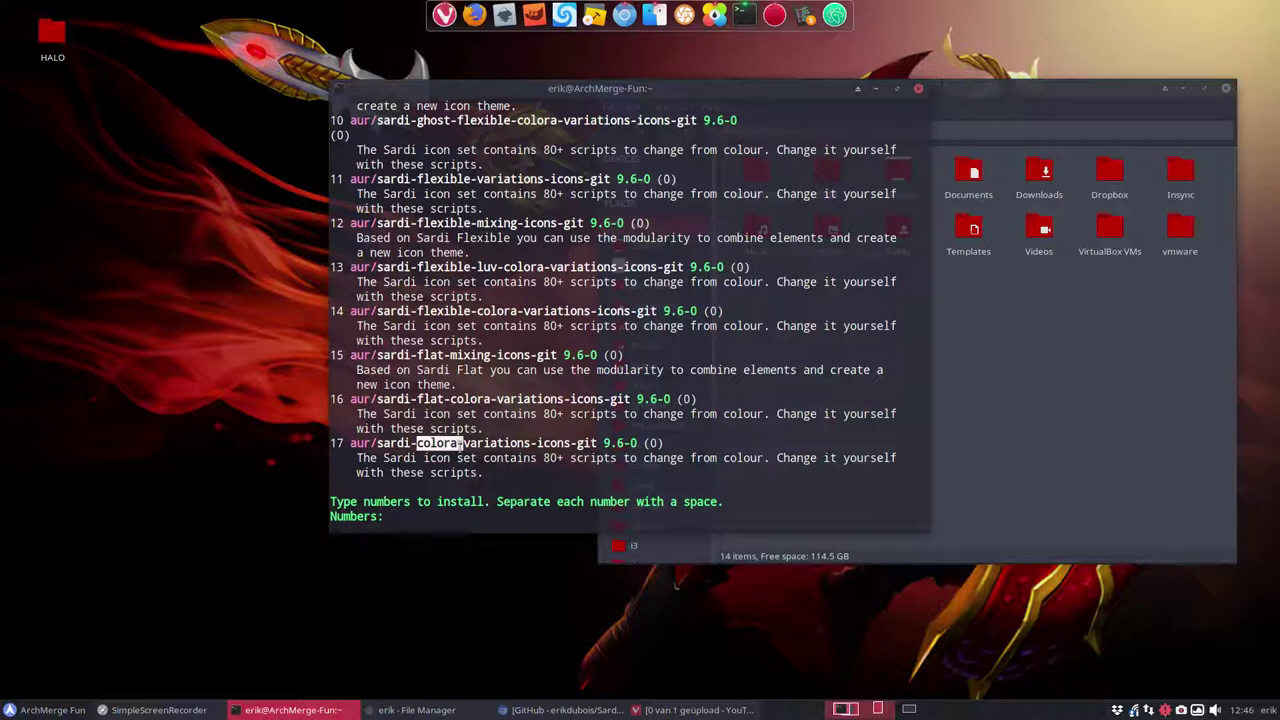
{"action": "left_click_drag", "start_coordinate": [449, 399], "coordinate": [384, 399]}
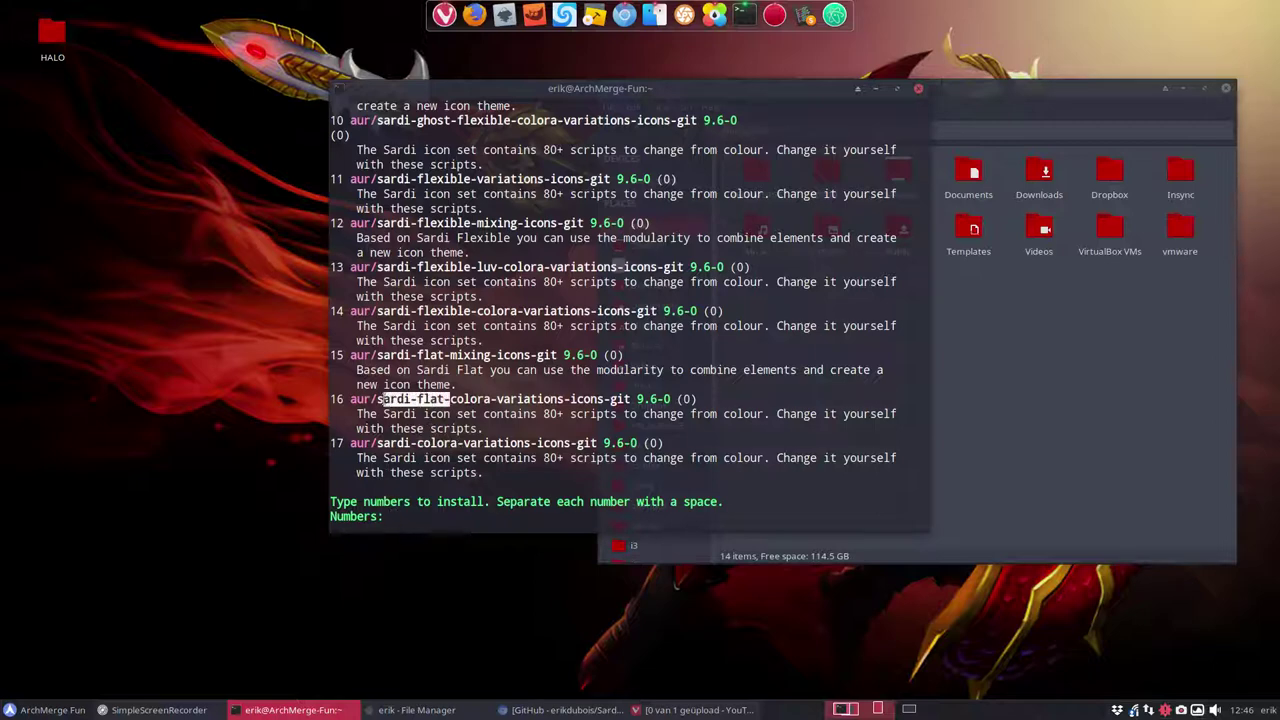
{"action": "left_click_drag", "start_coordinate": [446, 355], "coordinate": [371, 355]}
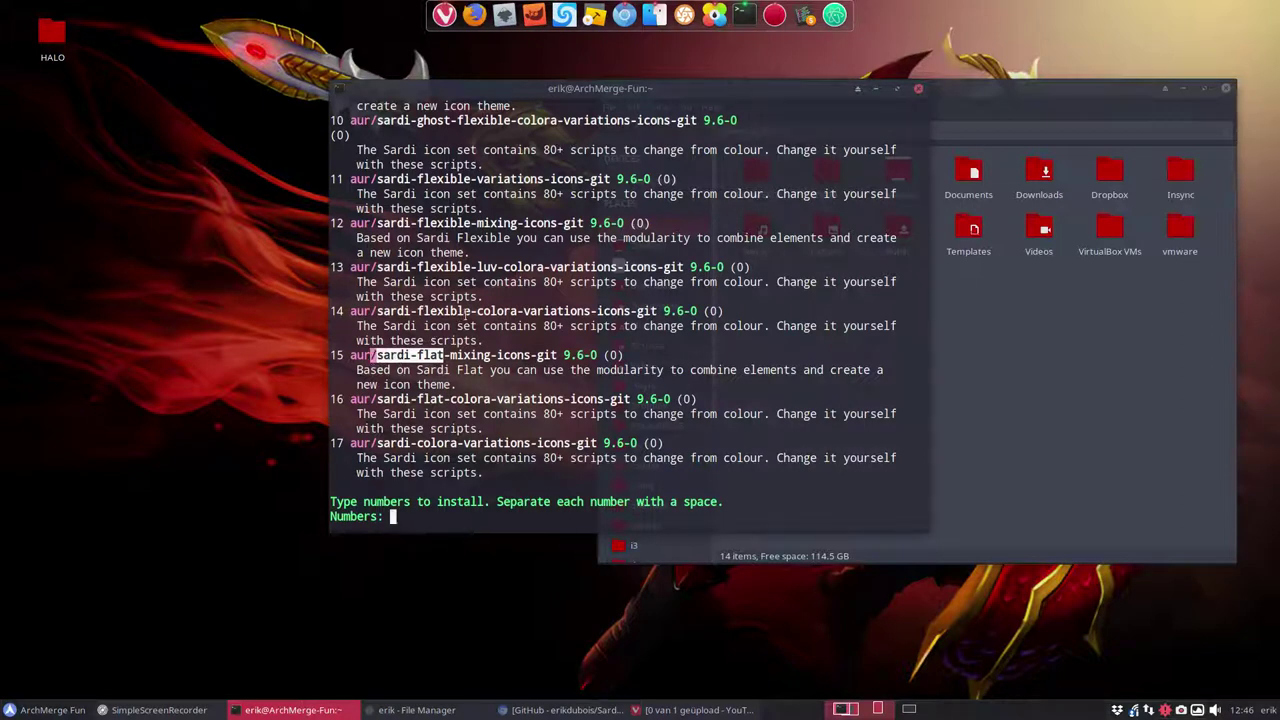
{"action": "left_click_drag", "start_coordinate": [470, 311], "coordinate": [377, 311]}
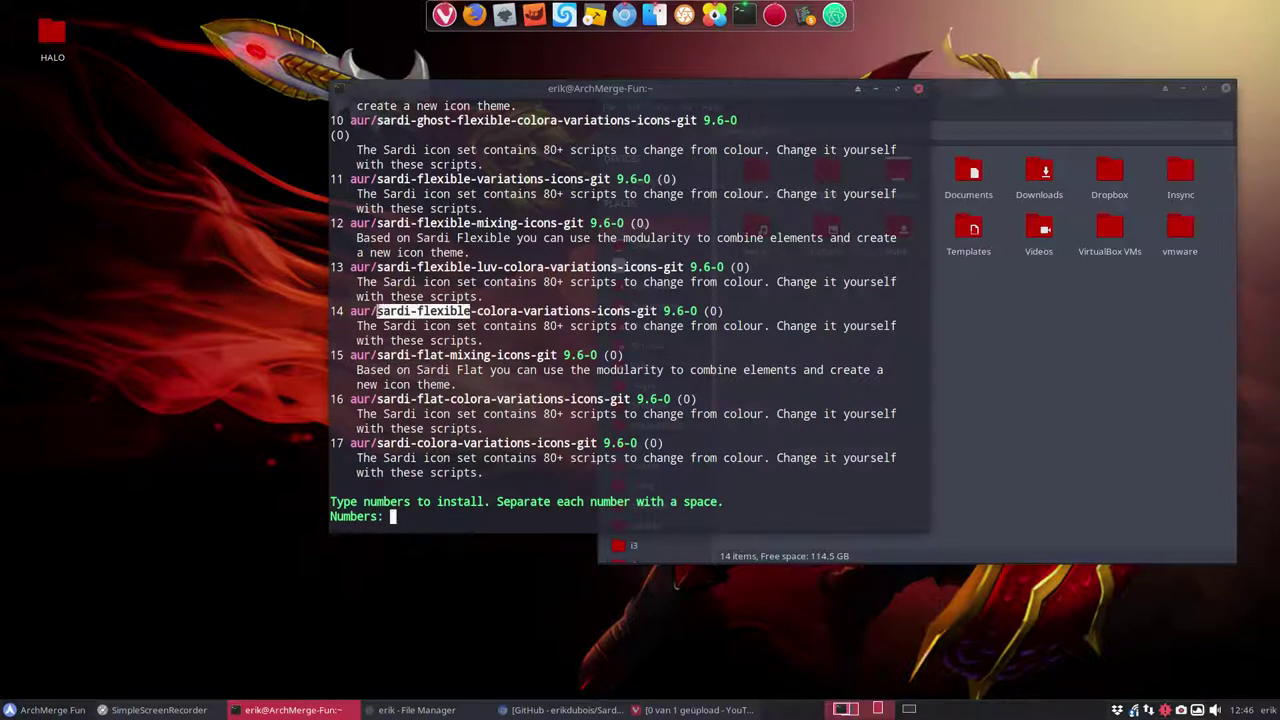
{"action": "left_click_drag", "start_coordinate": [378, 267], "coordinate": [470, 267]}
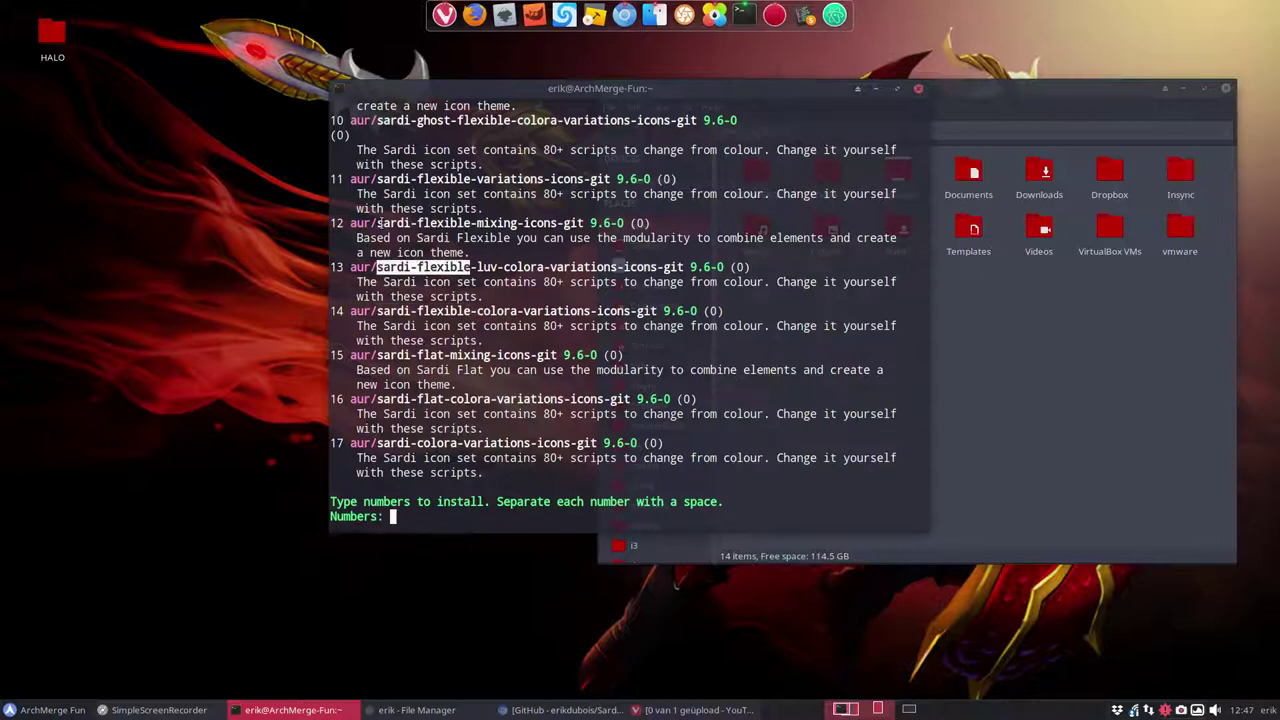
{"action": "left_click_drag", "start_coordinate": [379, 222], "coordinate": [477, 222]}
{"action": "scroll", "coordinate": [443, 268], "scroll_direction": "up", "scroll_amount": 1}
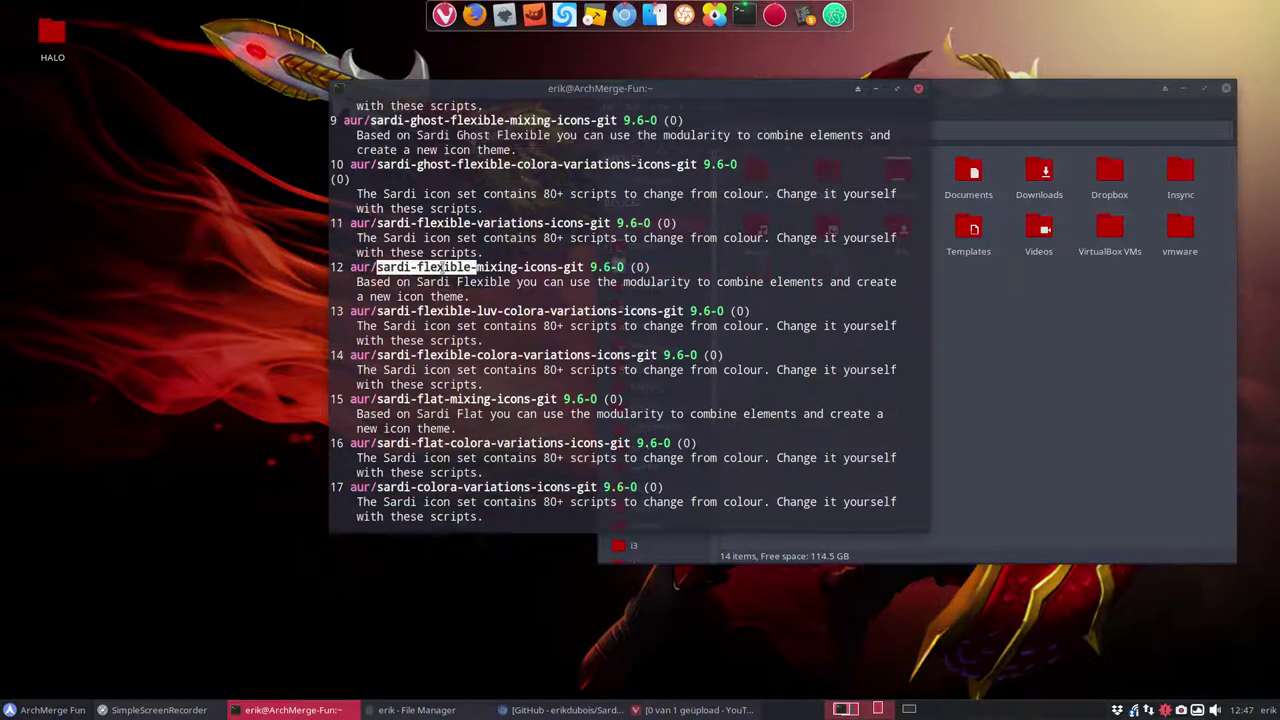
{"action": "scroll", "coordinate": [443, 268], "scroll_direction": "up", "scroll_amount": 2}
{"action": "left_click_drag", "start_coordinate": [378, 312], "coordinate": [476, 311]}
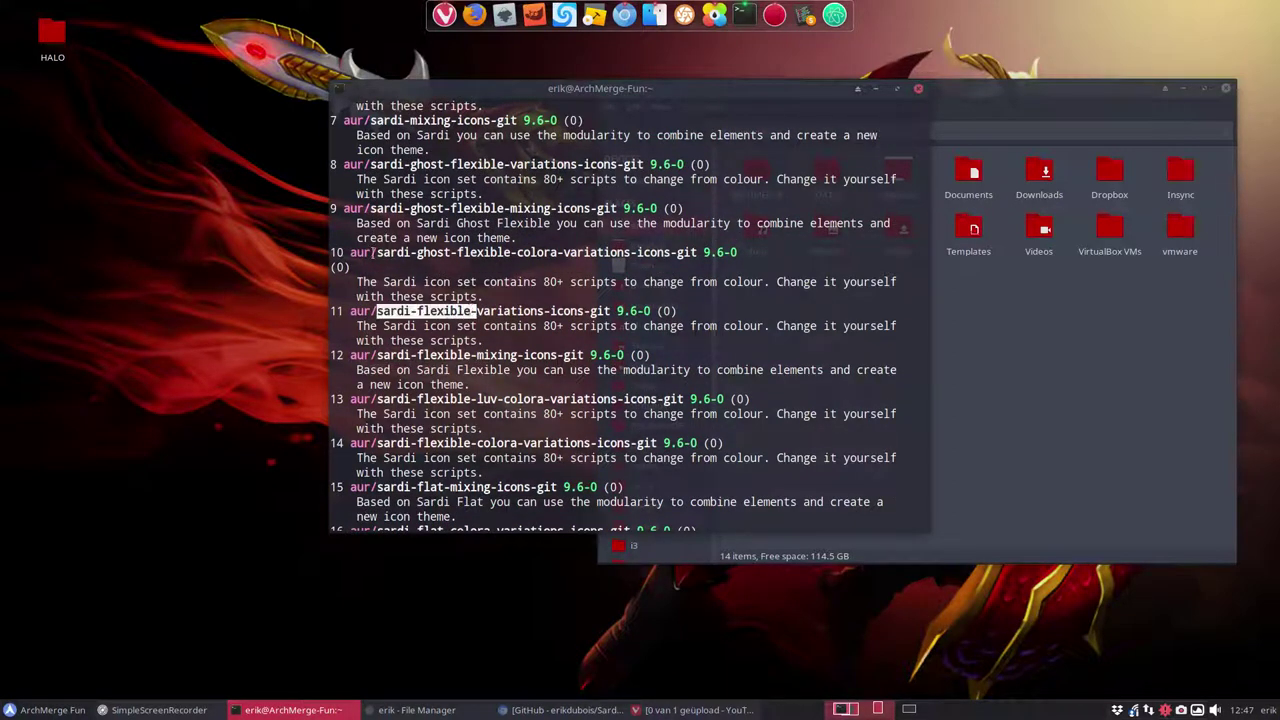
Highlight the name prefixes of the sardi-ghost packages, view the earlier entries, and move the terminal left to uncover the file manager.
{"action": "left_click_drag", "start_coordinate": [376, 253], "coordinate": [450, 254]}
{"action": "left_click", "coordinate": [372, 212]}
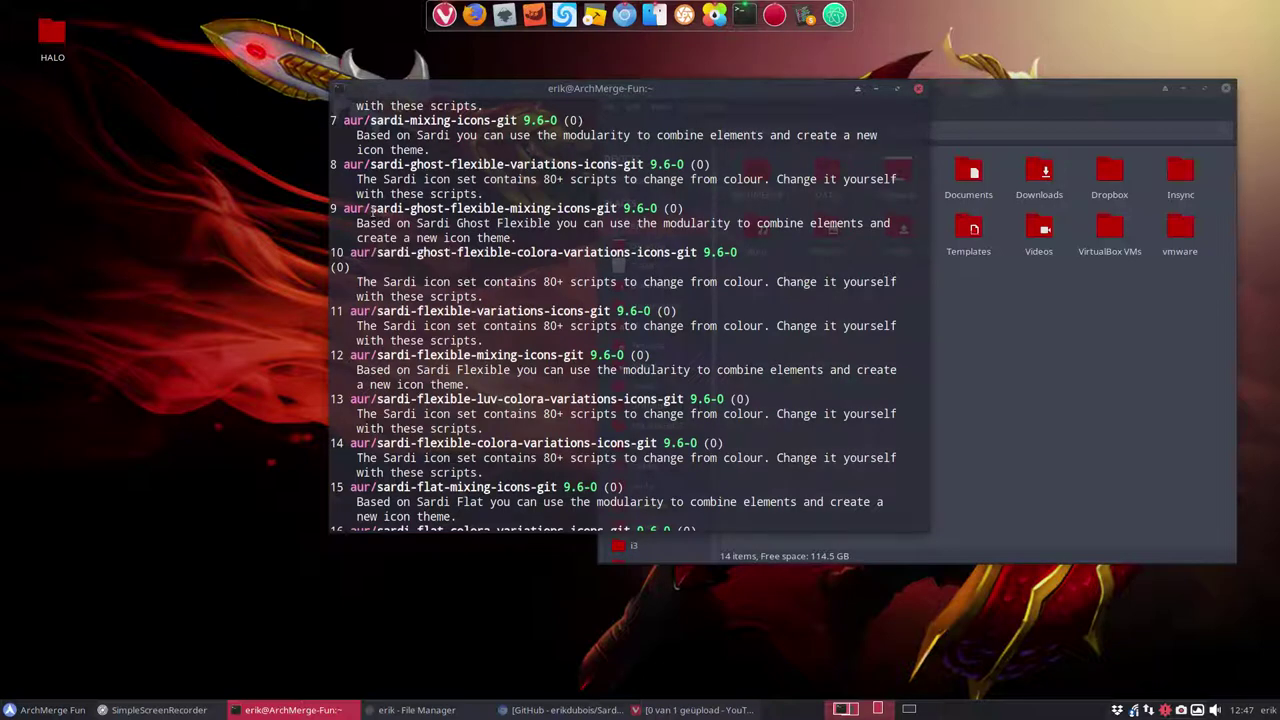
{"action": "left_click_drag", "start_coordinate": [370, 209], "coordinate": [450, 209]}
{"action": "scroll", "coordinate": [421, 268], "scroll_direction": "up", "scroll_amount": 2}
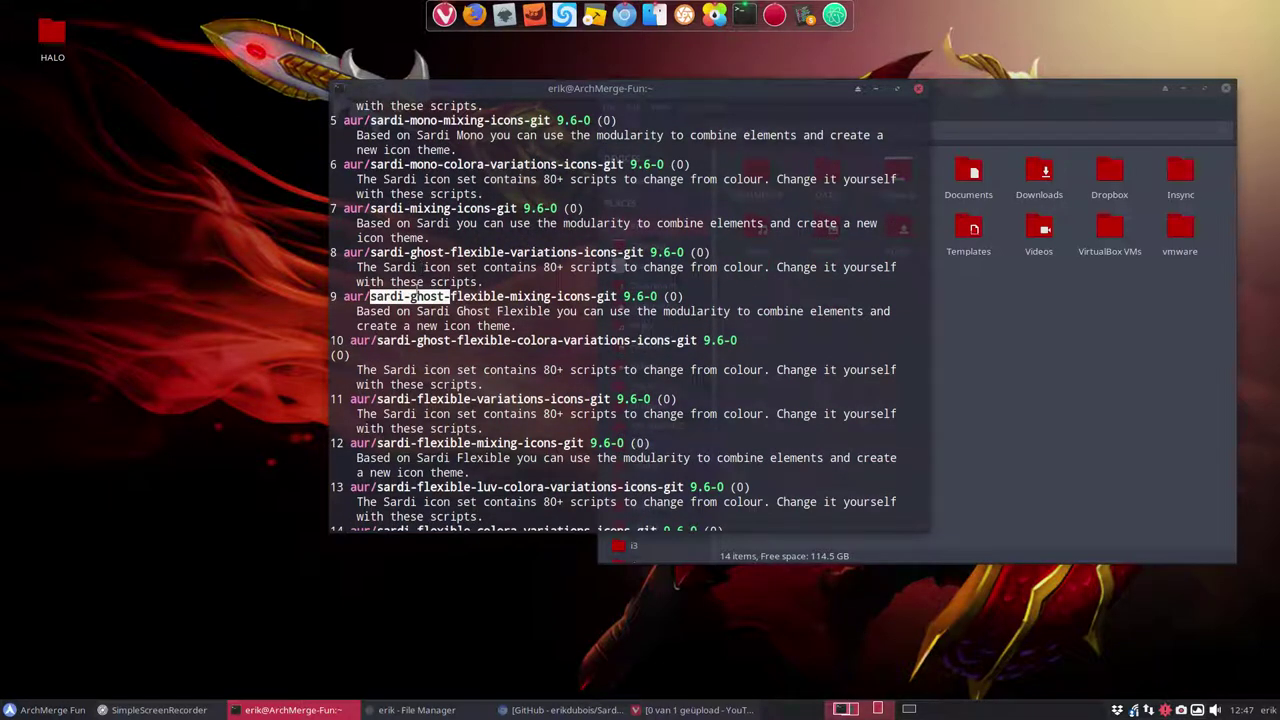
{"action": "left_click_drag", "start_coordinate": [620, 103], "coordinate": [440, 106]}
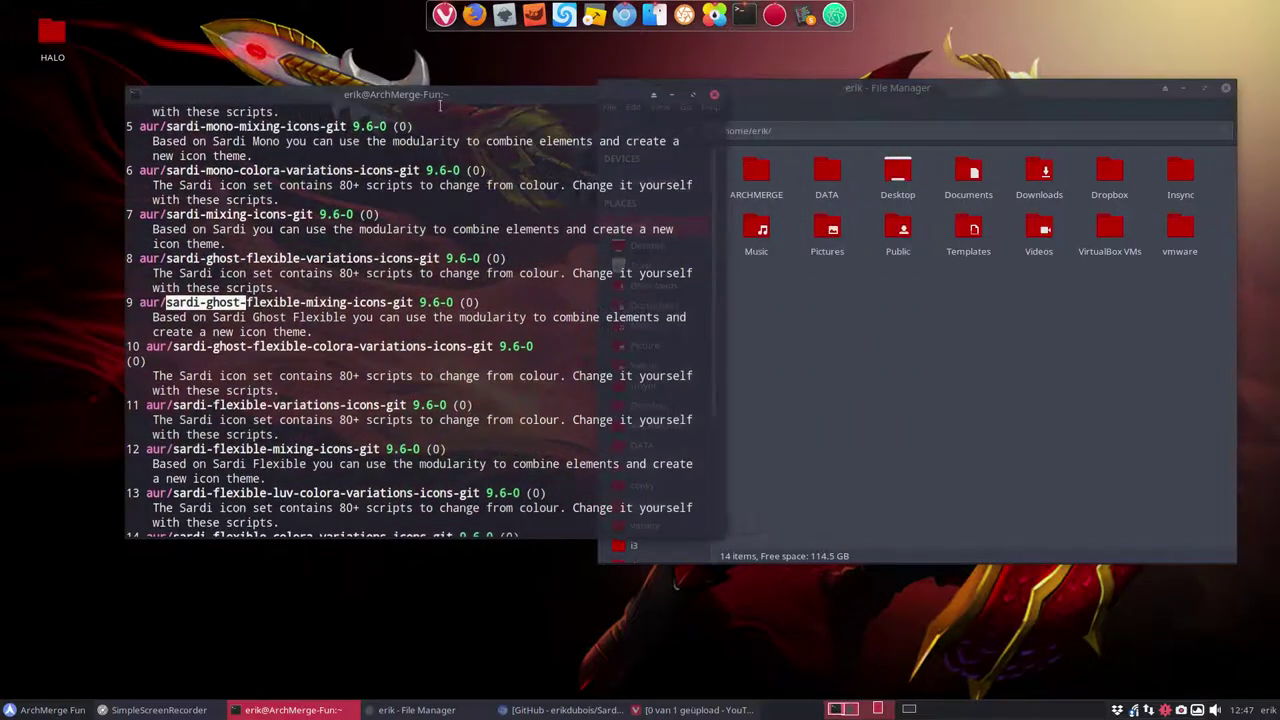
Close the terminal, switch to the Chromium browser and view the Sardi article's installation options for all other distros.
{"action": "left_click", "coordinate": [713, 95]}
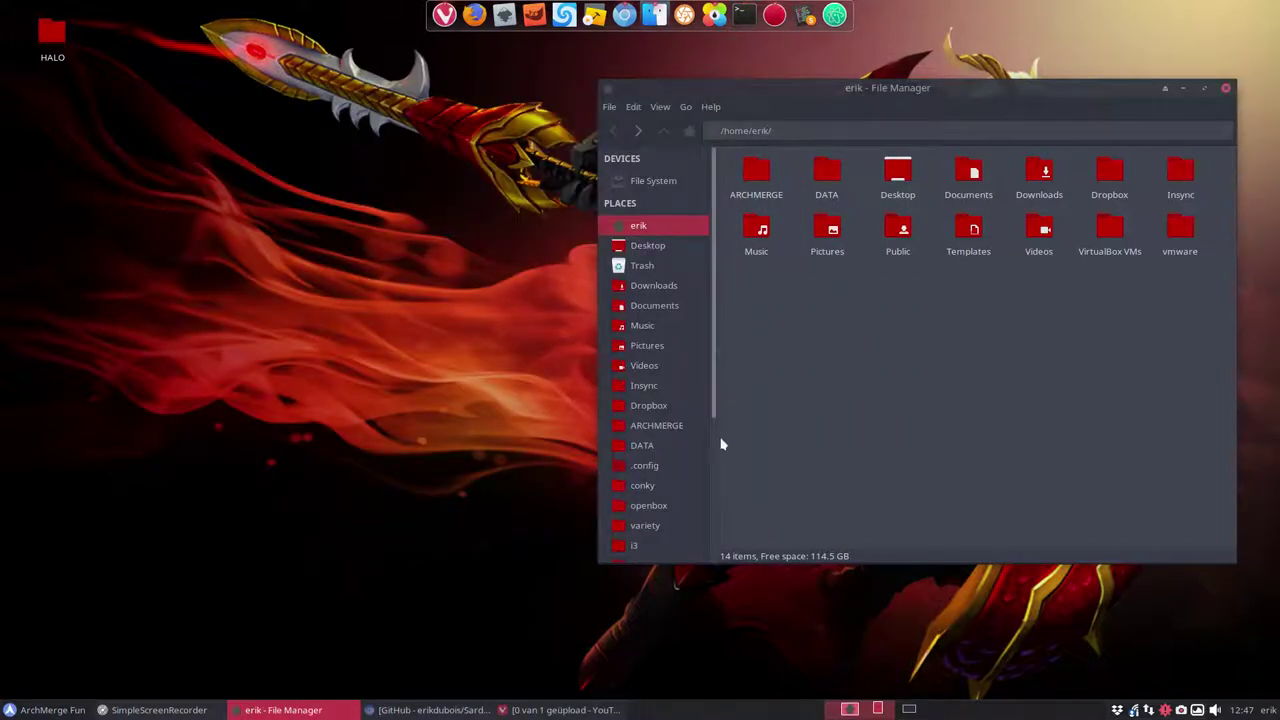
{"action": "left_click", "coordinate": [440, 711]}
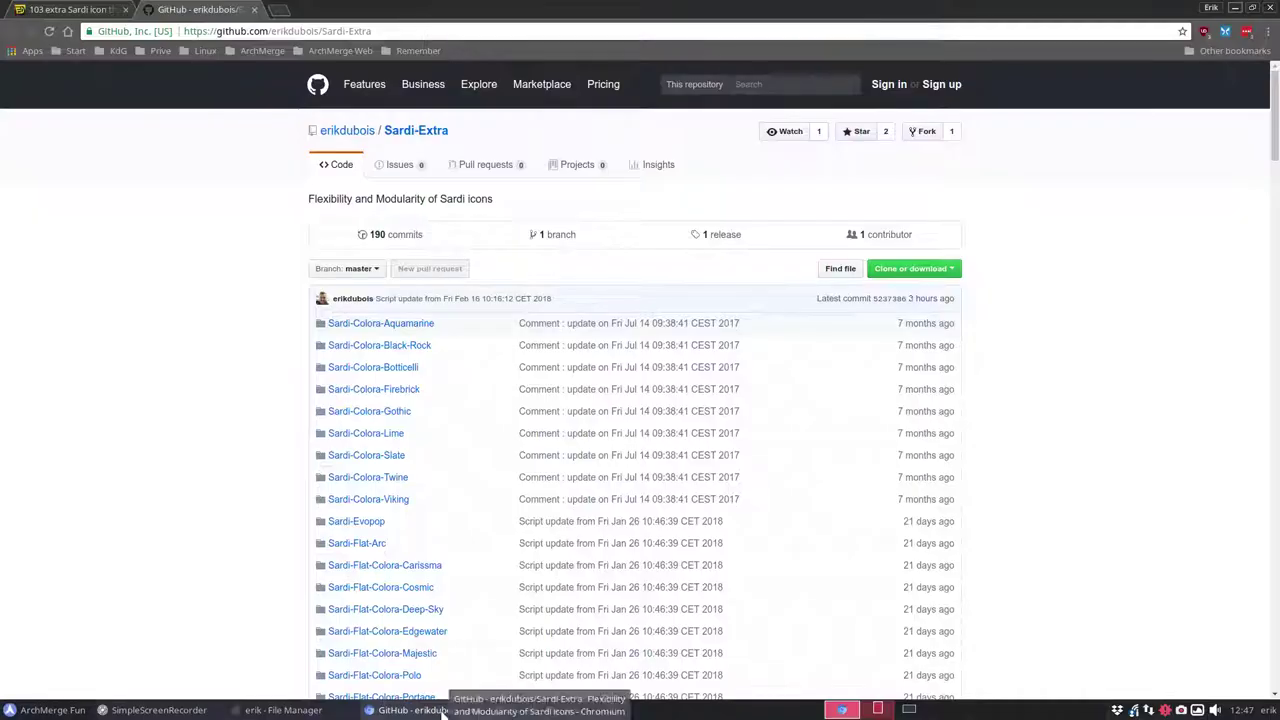
{"action": "left_click", "coordinate": [79, 12]}
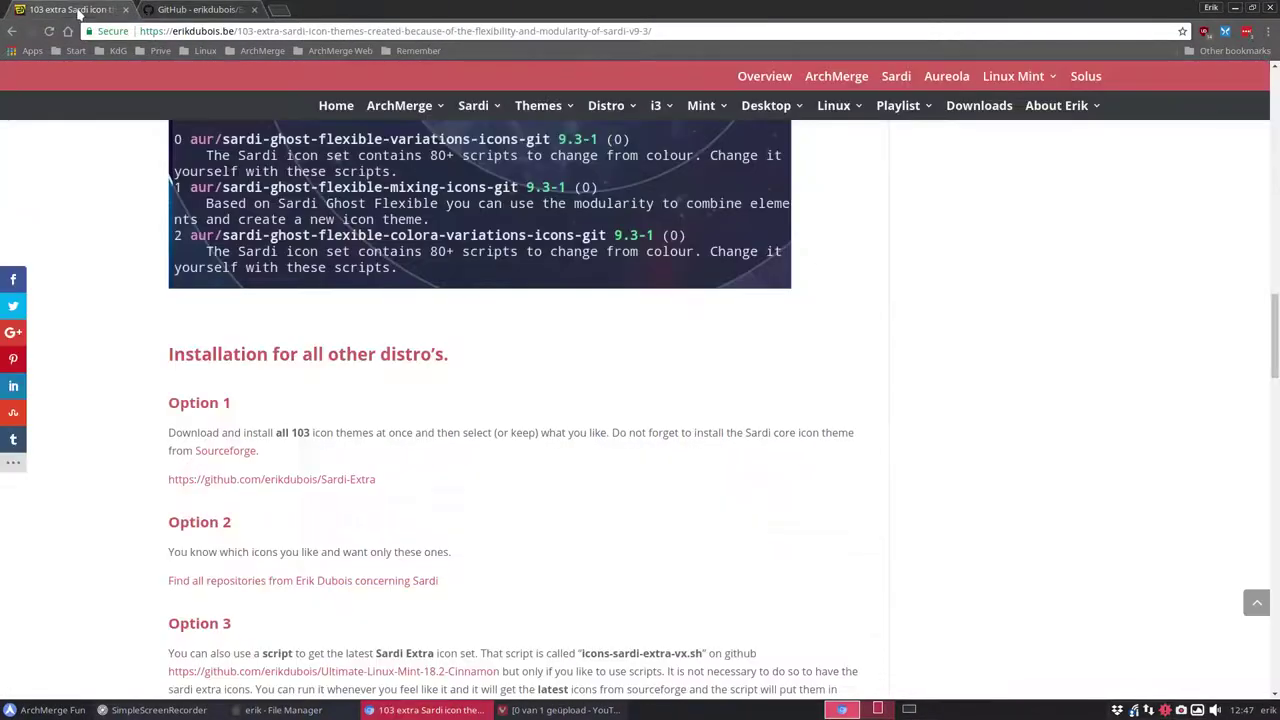
{"action": "mouse_move", "coordinate": [489, 119]}
{"action": "scroll", "coordinate": [125, 523], "scroll_direction": "down", "scroll_amount": 2}
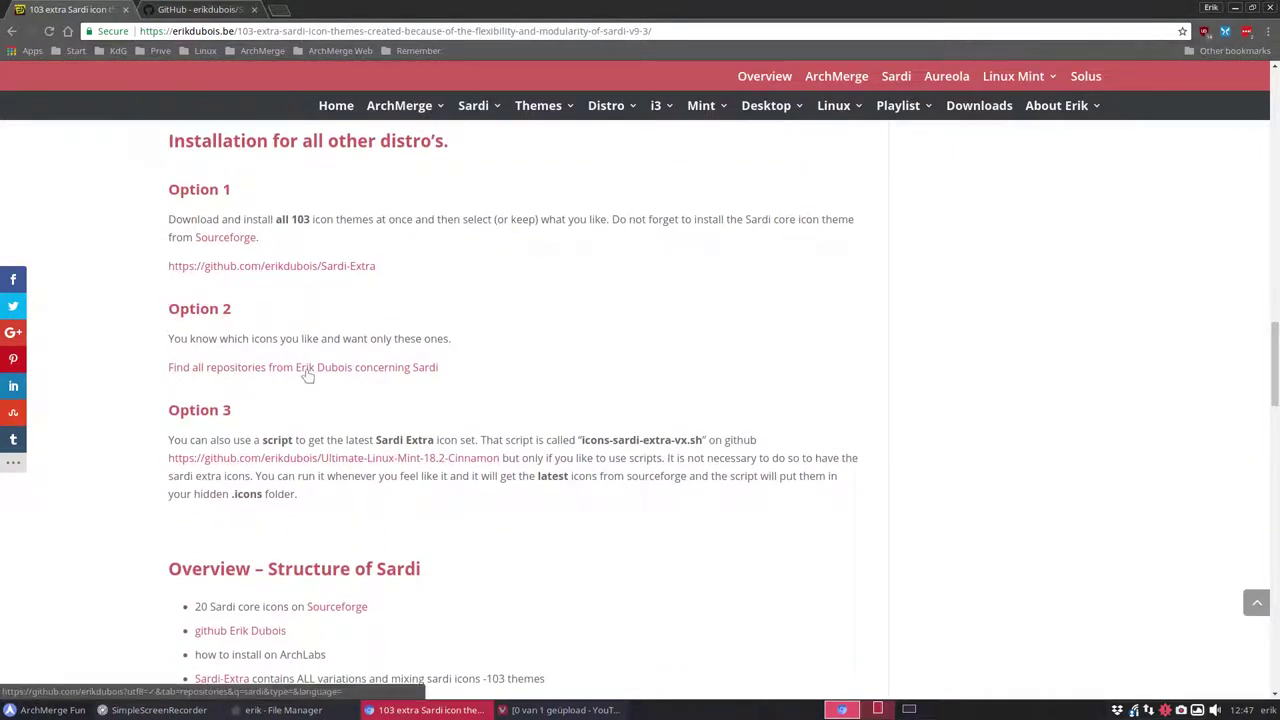
Download the Sardi-Extra GitHub repository as a ZIP file and dismiss the download options.
{"action": "left_click", "coordinate": [200, 10]}
{"action": "left_click", "coordinate": [952, 270]}
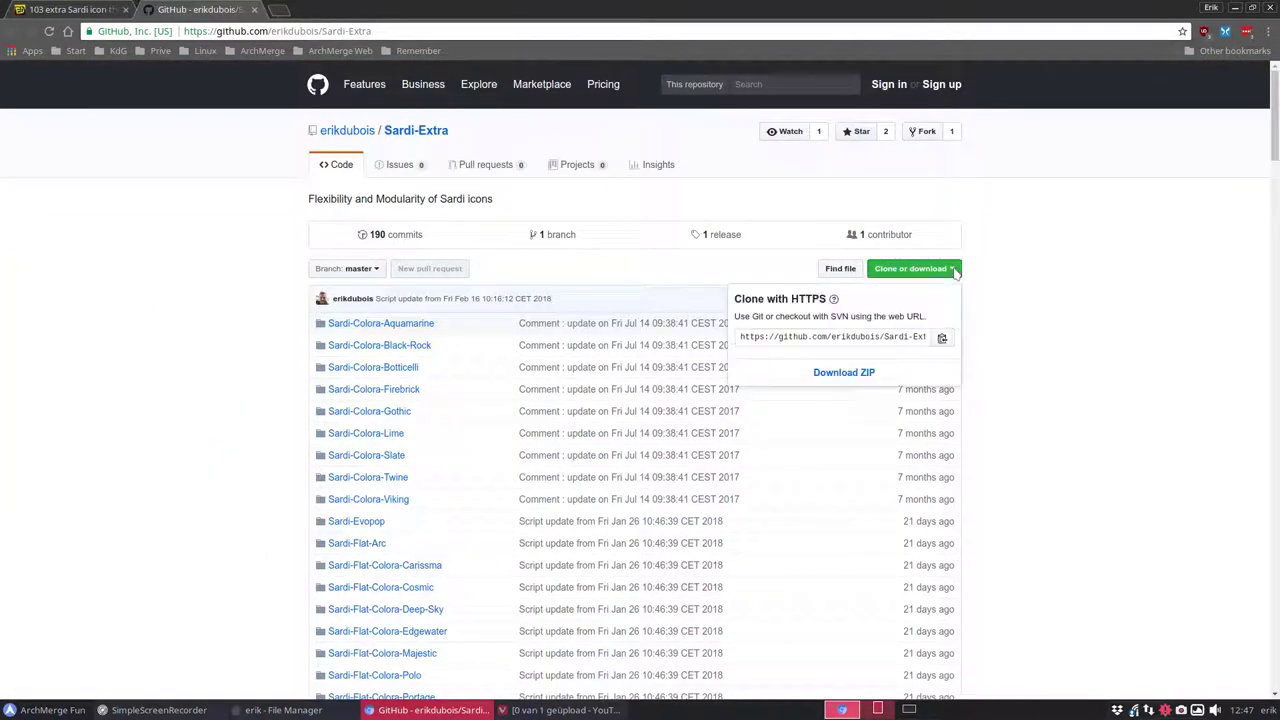
{"action": "left_click", "coordinate": [878, 376]}
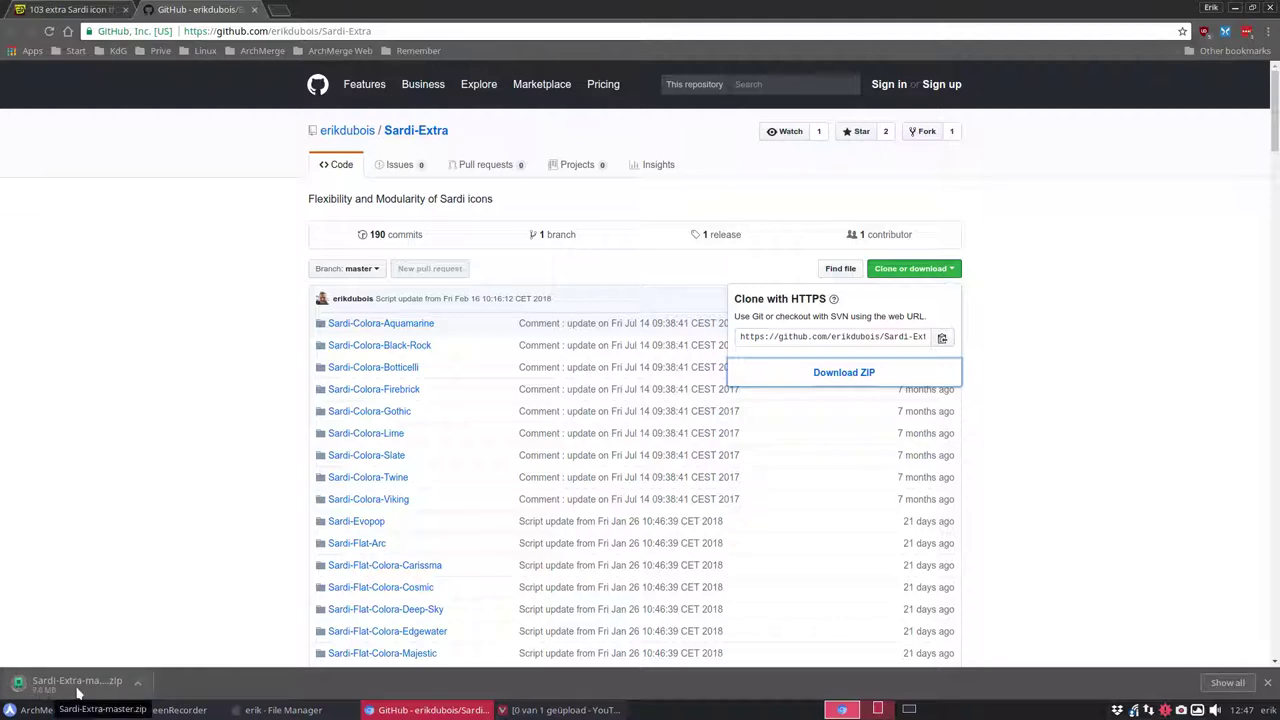
{"action": "left_click", "coordinate": [172, 431]}
Examine the icon theme folders in the Sardi-Extra repository, from the Sardi-Colora variants through Sardi-Ghost-Flexible to Sardi-Vertexed.
{"action": "scroll", "coordinate": [190, 430], "scroll_direction": "down", "scroll_amount": 4}
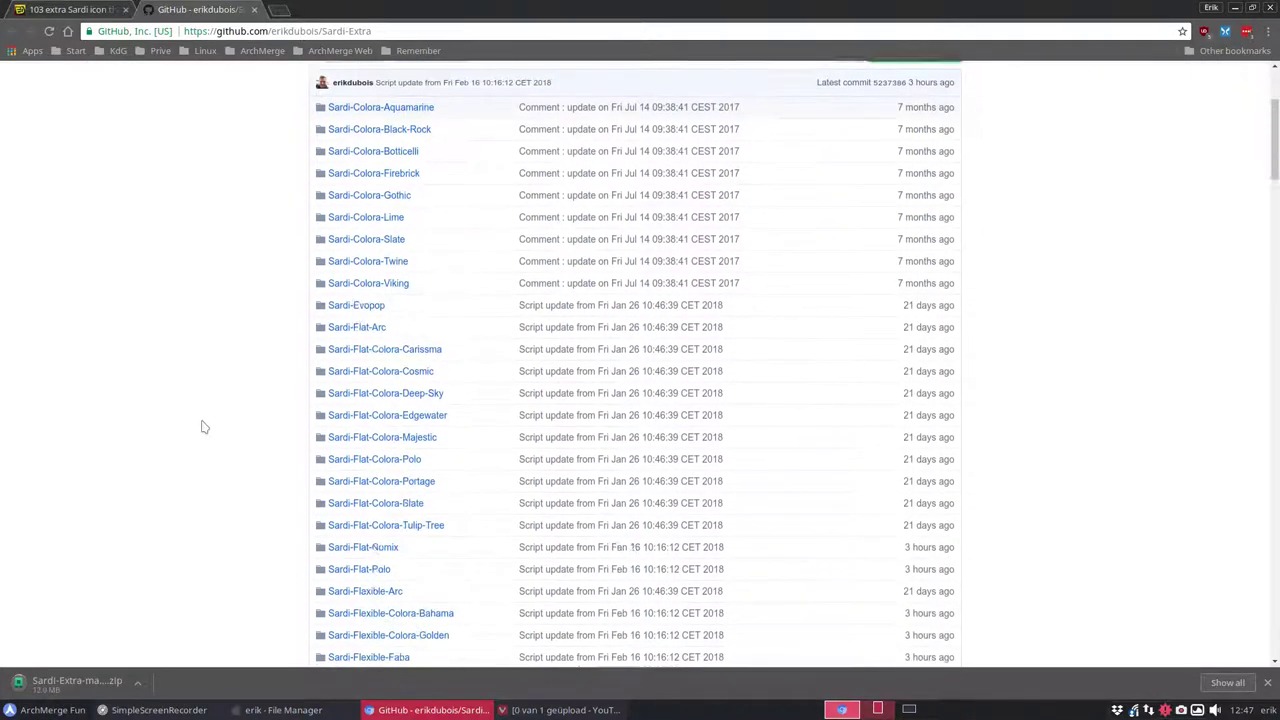
{"action": "scroll", "coordinate": [202, 427], "scroll_direction": "down", "scroll_amount": 20}
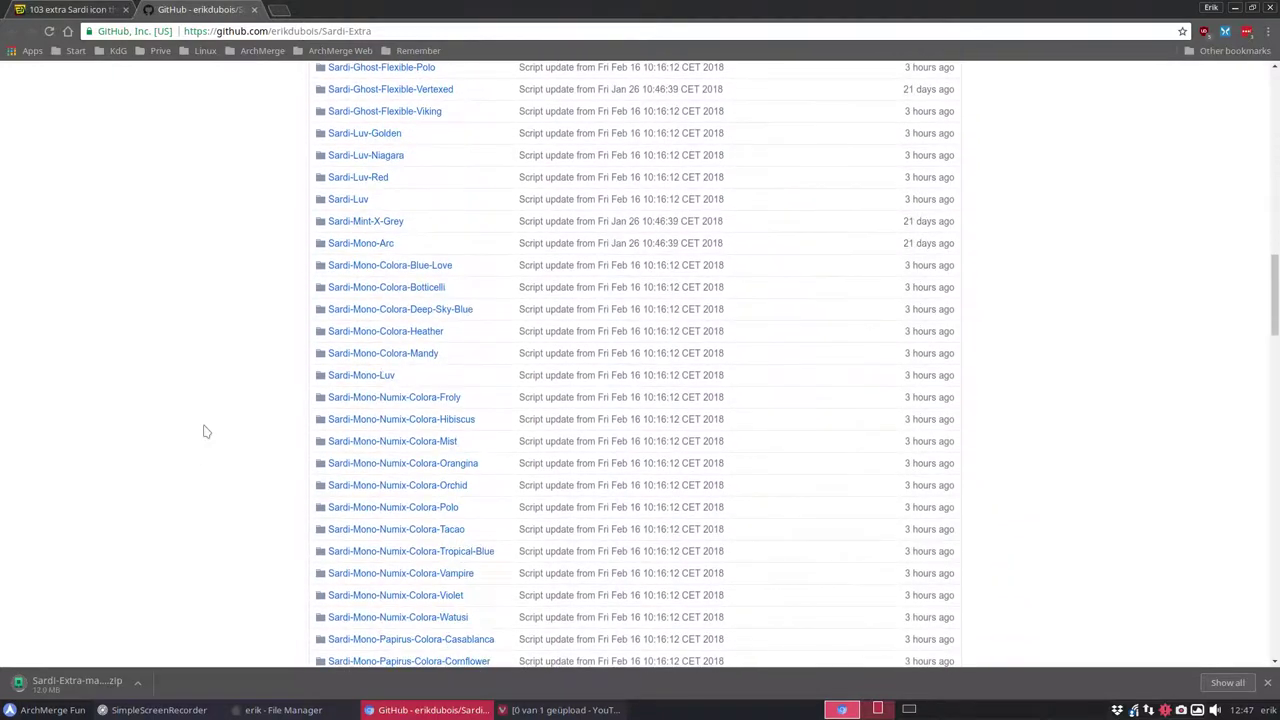
{"action": "scroll", "coordinate": [204, 431], "scroll_direction": "down", "scroll_amount": 11}
{"action": "scroll", "coordinate": [205, 431], "scroll_direction": "down", "scroll_amount": 1}
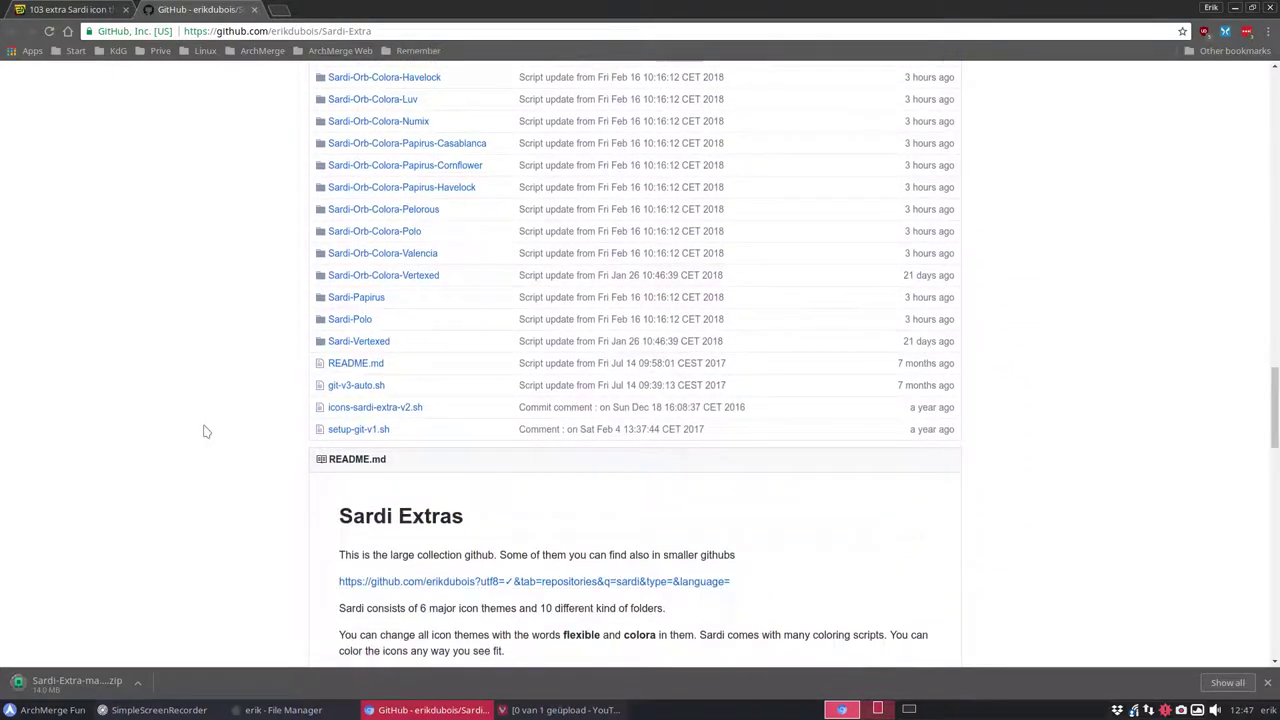
{"action": "scroll", "coordinate": [205, 431], "scroll_direction": "up", "scroll_amount": 20}
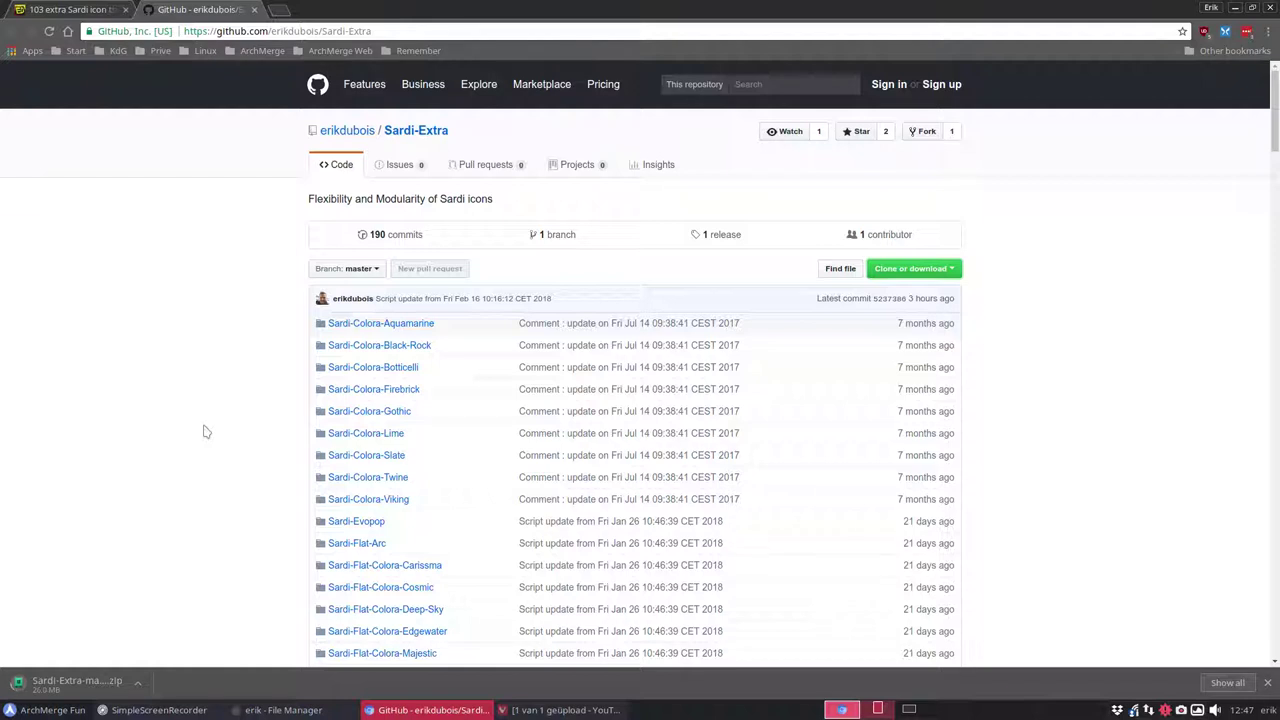
{"action": "scroll", "coordinate": [205, 431], "scroll_direction": "down", "scroll_amount": 3}
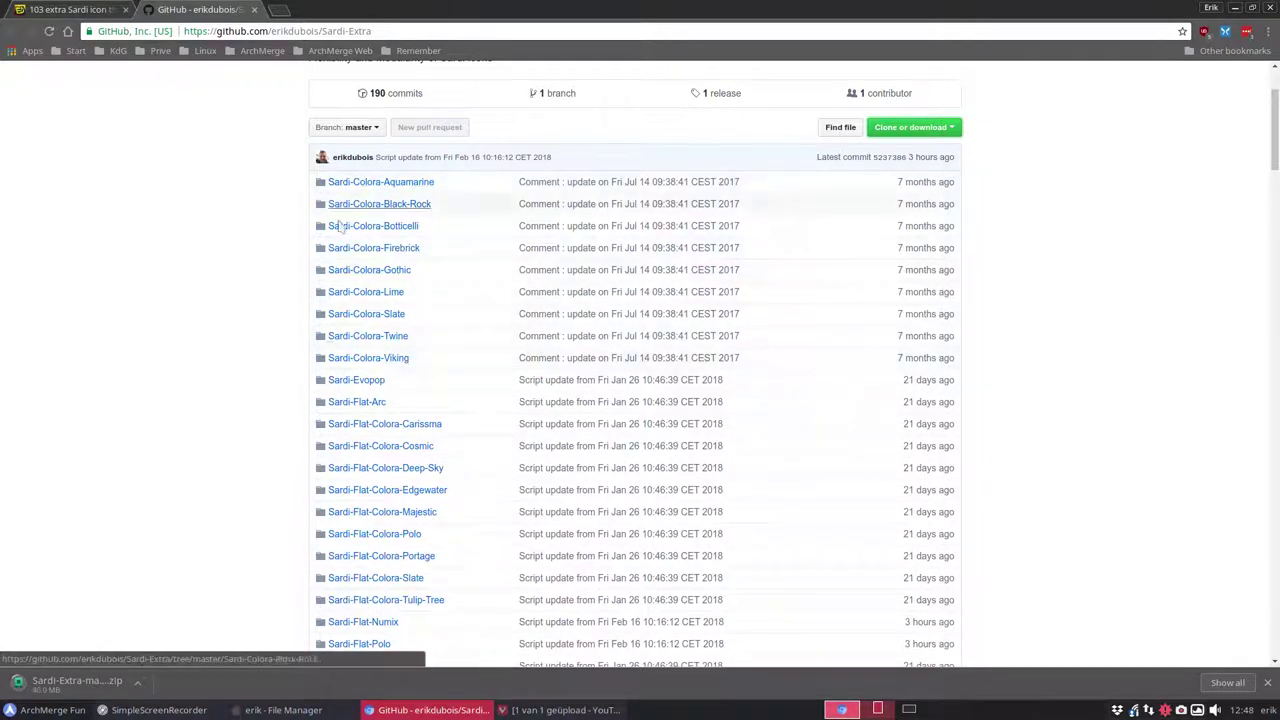
{"action": "scroll", "coordinate": [336, 360], "scroll_direction": "down", "scroll_amount": 10}
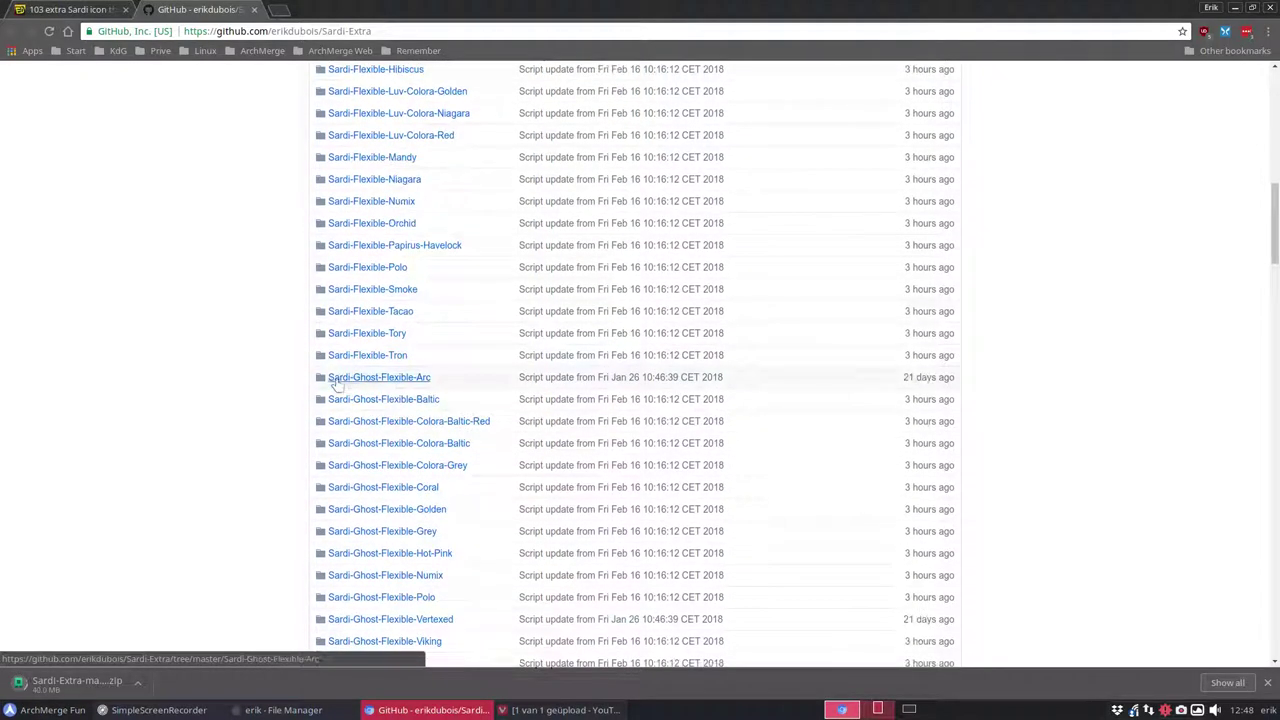
{"action": "scroll", "coordinate": [340, 385], "scroll_direction": "down", "scroll_amount": 1}
{"action": "scroll", "coordinate": [371, 383], "scroll_direction": "up", "scroll_amount": 1}
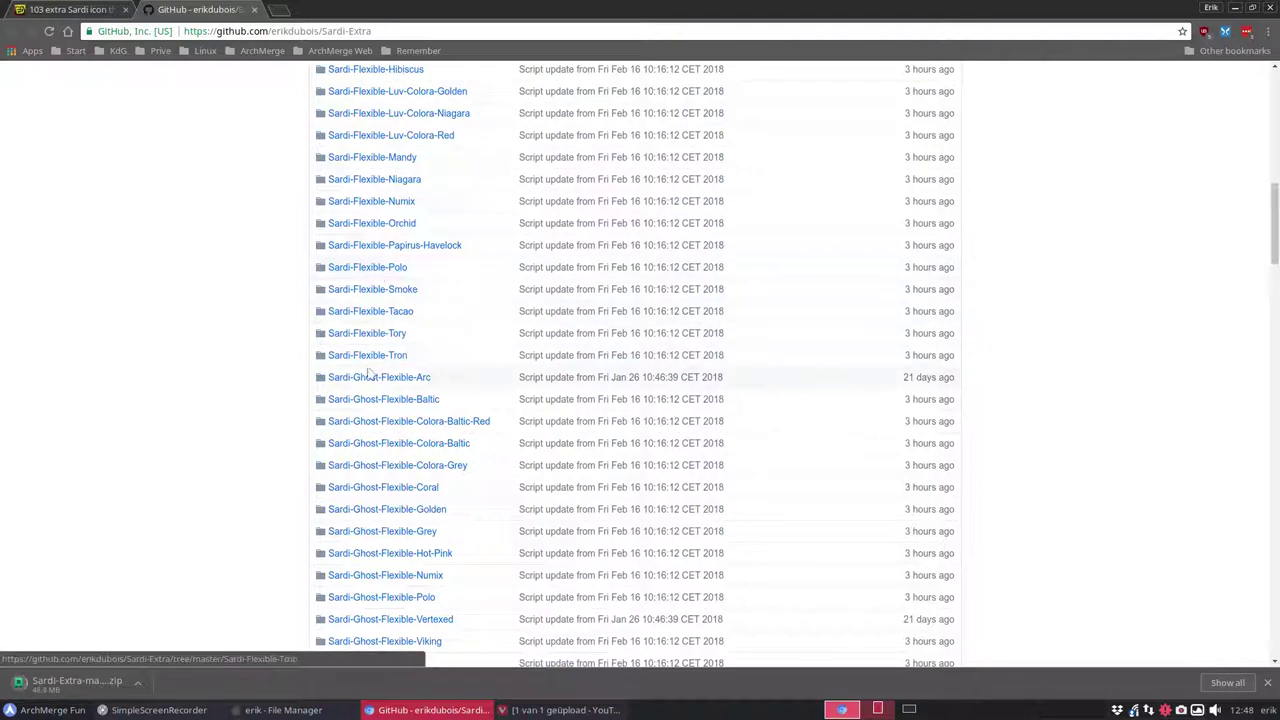
{"action": "scroll", "coordinate": [369, 372], "scroll_direction": "down", "scroll_amount": 2}
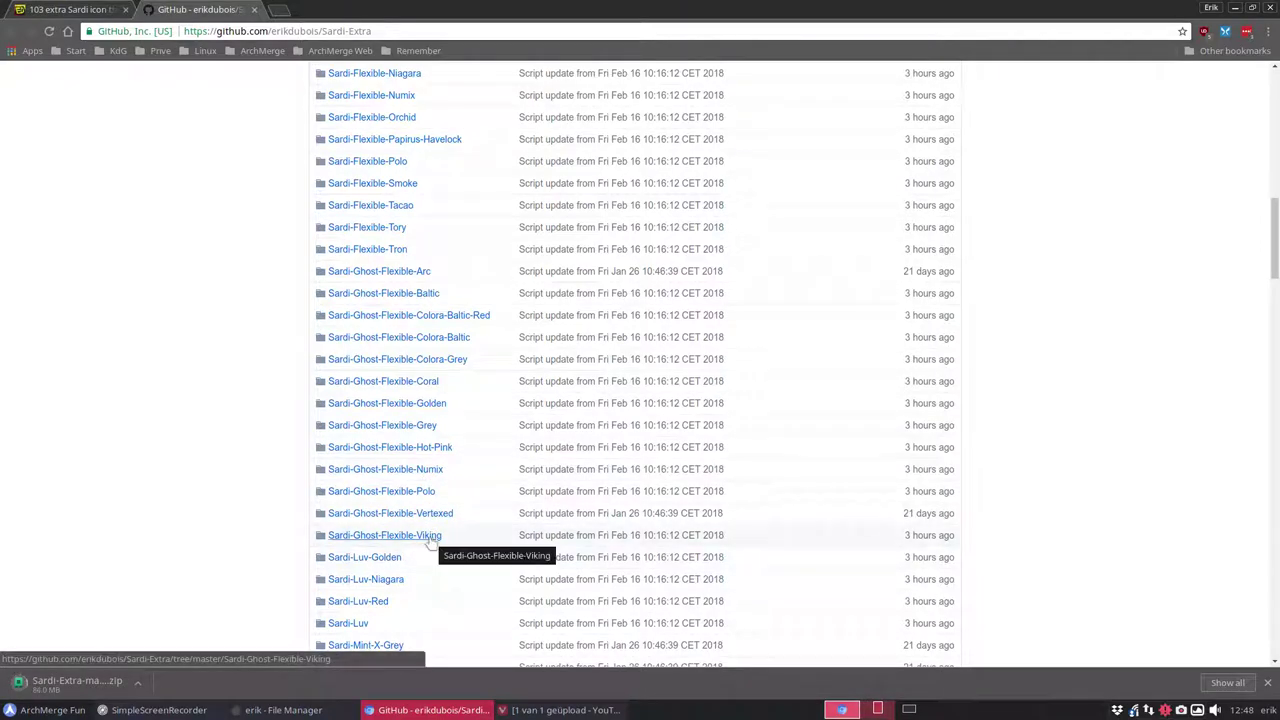
{"action": "scroll", "coordinate": [417, 560], "scroll_direction": "down", "scroll_amount": 6}
{"action": "scroll", "coordinate": [414, 484], "scroll_direction": "down", "scroll_amount": 15}
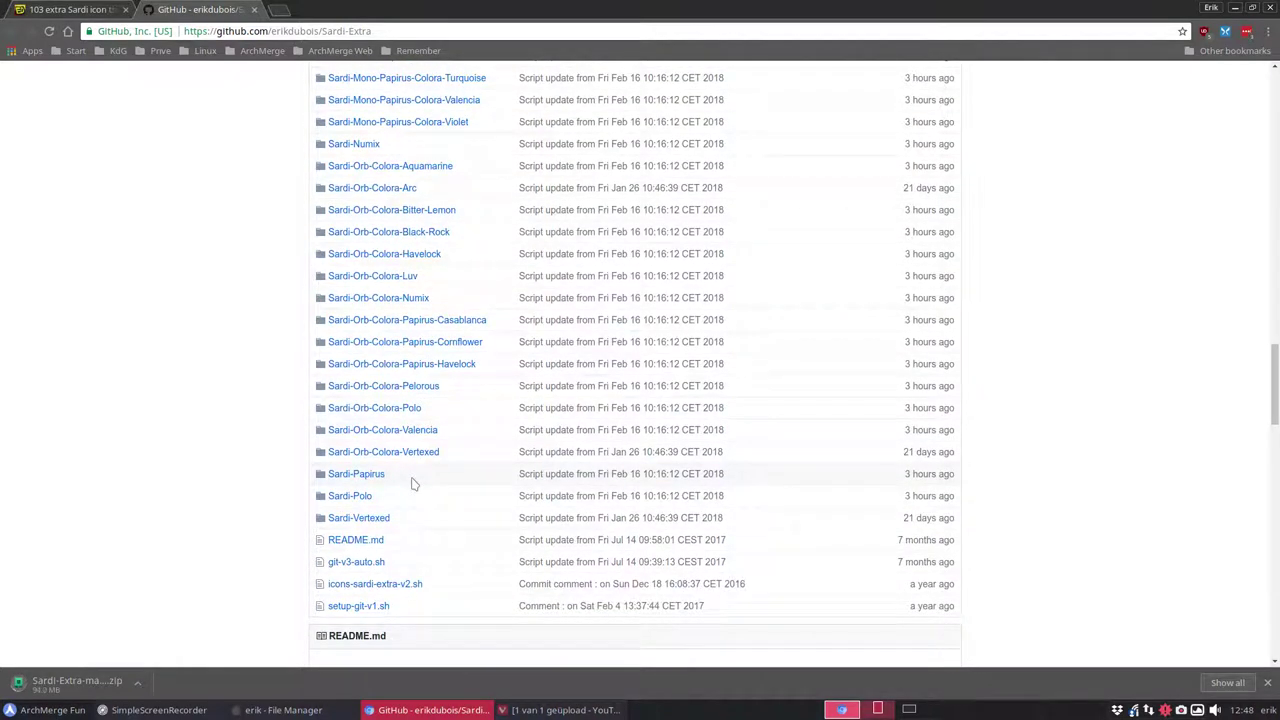
Show the downloaded Sardi-Extra-master.zip in the Downloads folder, move that window toward the screen's centre and select the archive.
{"action": "left_click", "coordinate": [138, 689]}
{"action": "left_click", "coordinate": [150, 637]}
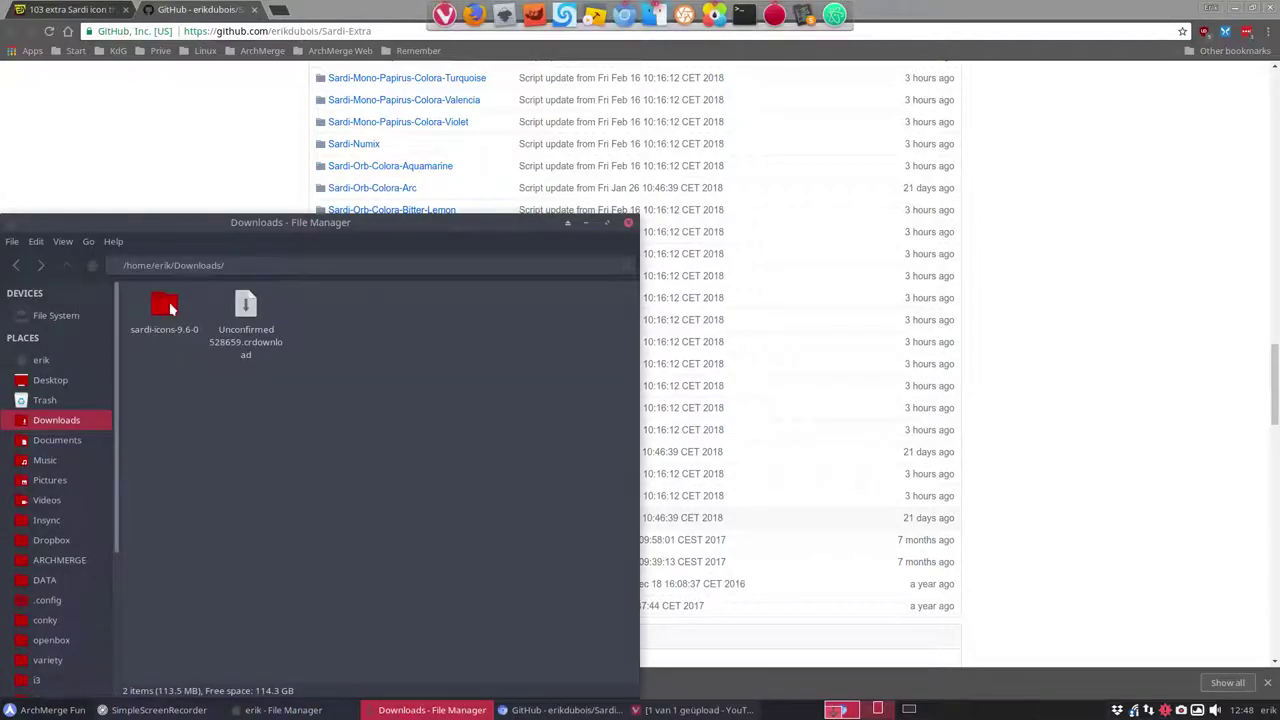
{"action": "left_click_drag", "start_coordinate": [244, 227], "coordinate": [732, 167]}
{"action": "left_click", "coordinate": [731, 242]}
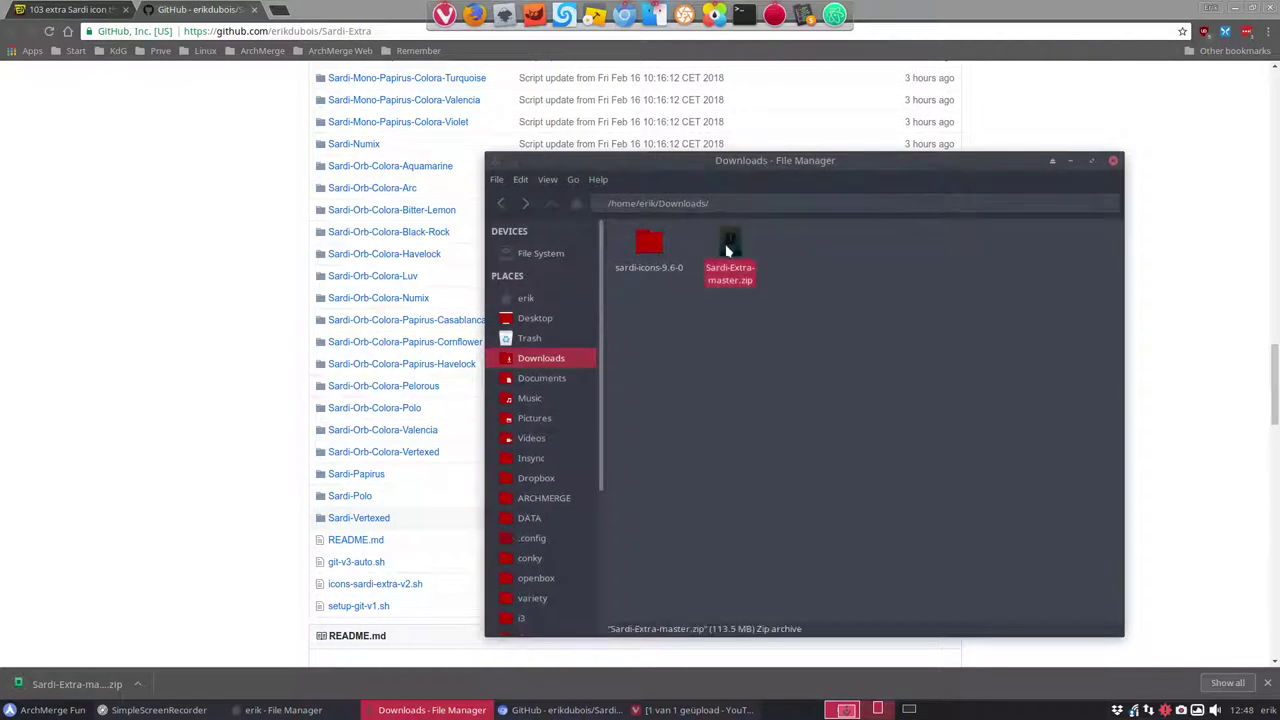
Delete the sardi-icons-9.6-0 folder from Downloads and extract Sardi-Extra-master.zip in the same folder.
{"action": "left_click", "coordinate": [650, 246]}
{"action": "key", "text": "Delete"}
{"action": "left_click", "coordinate": [650, 242]}
{"action": "right_click", "coordinate": [650, 245]}
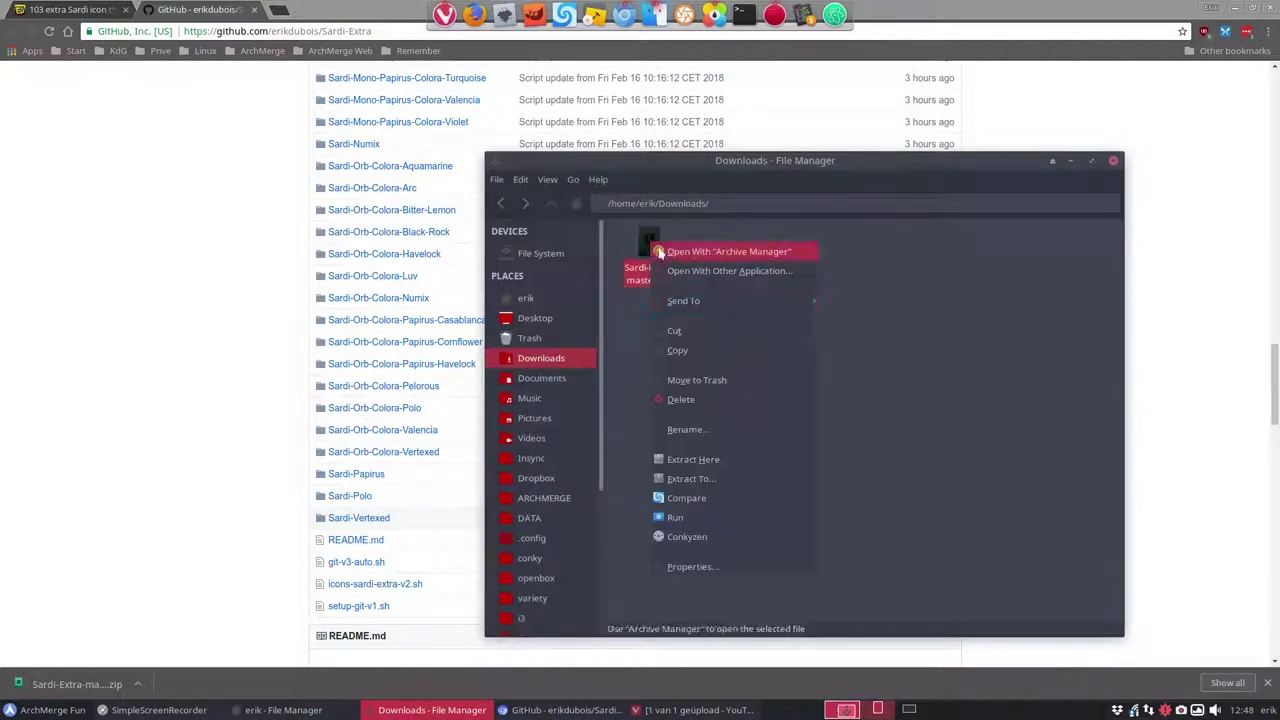
{"action": "left_click", "coordinate": [734, 460]}
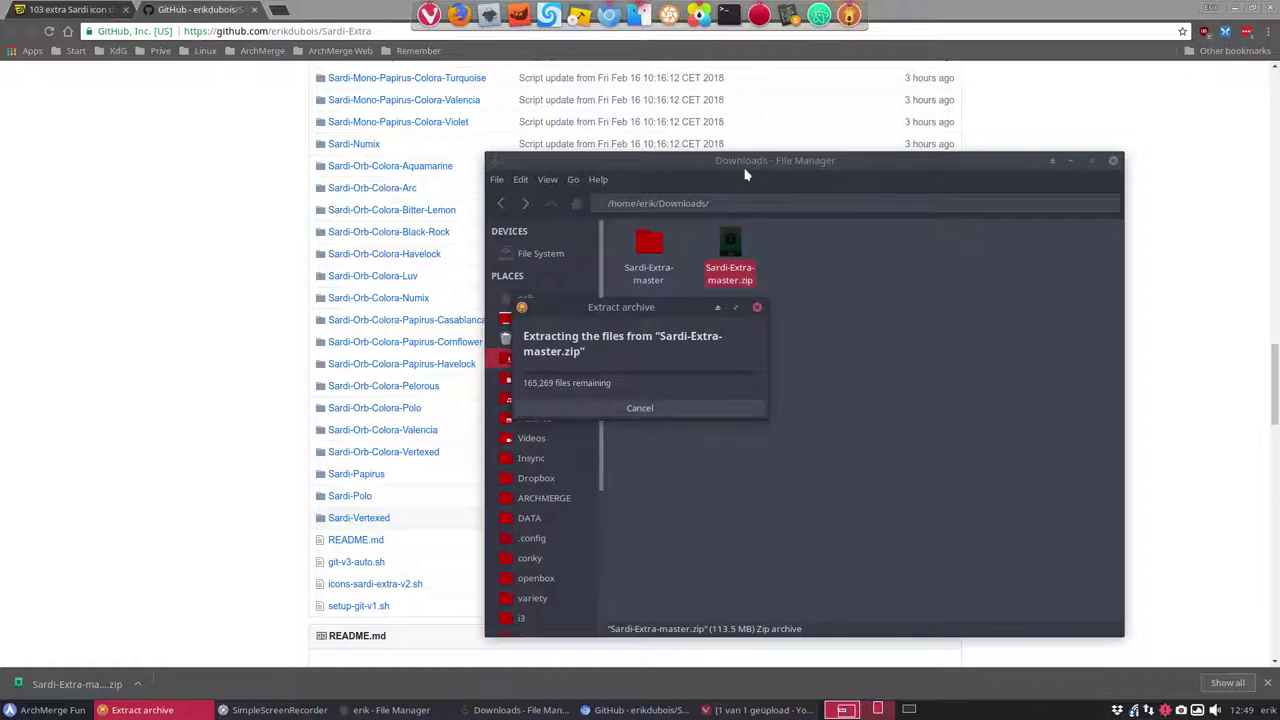
Move the Downloads window and the extraction dialog to the next workspace, and minimize the browser.
{"action": "left_click_drag", "start_coordinate": [745, 175], "coordinate": [1279, 140]}
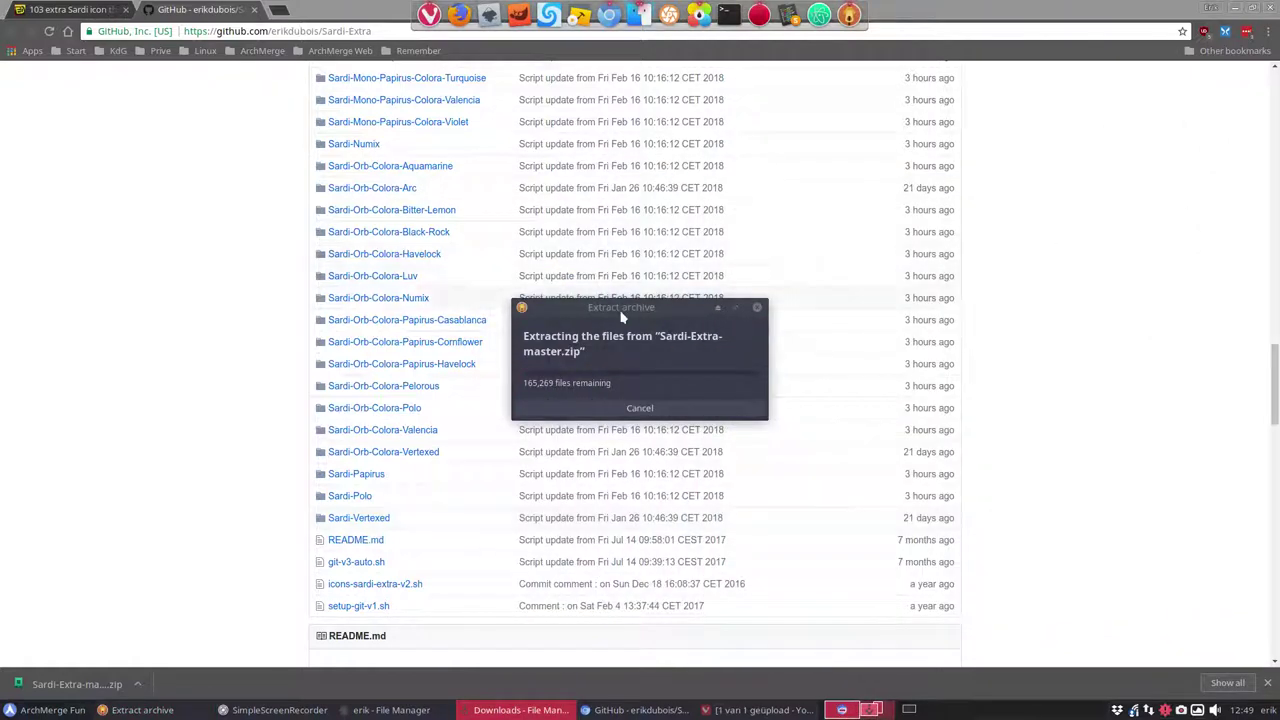
{"action": "left_click_drag", "start_coordinate": [621, 316], "coordinate": [1279, 320]}
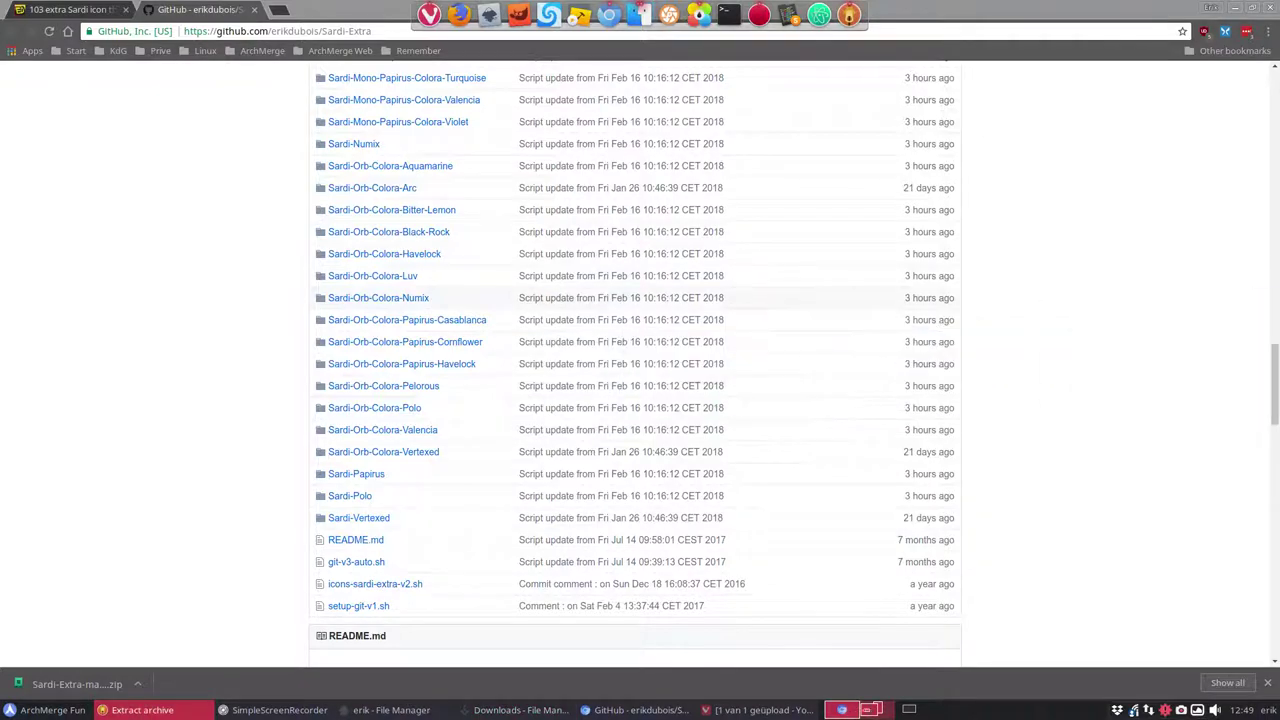
{"action": "left_click", "coordinate": [1238, 9]}
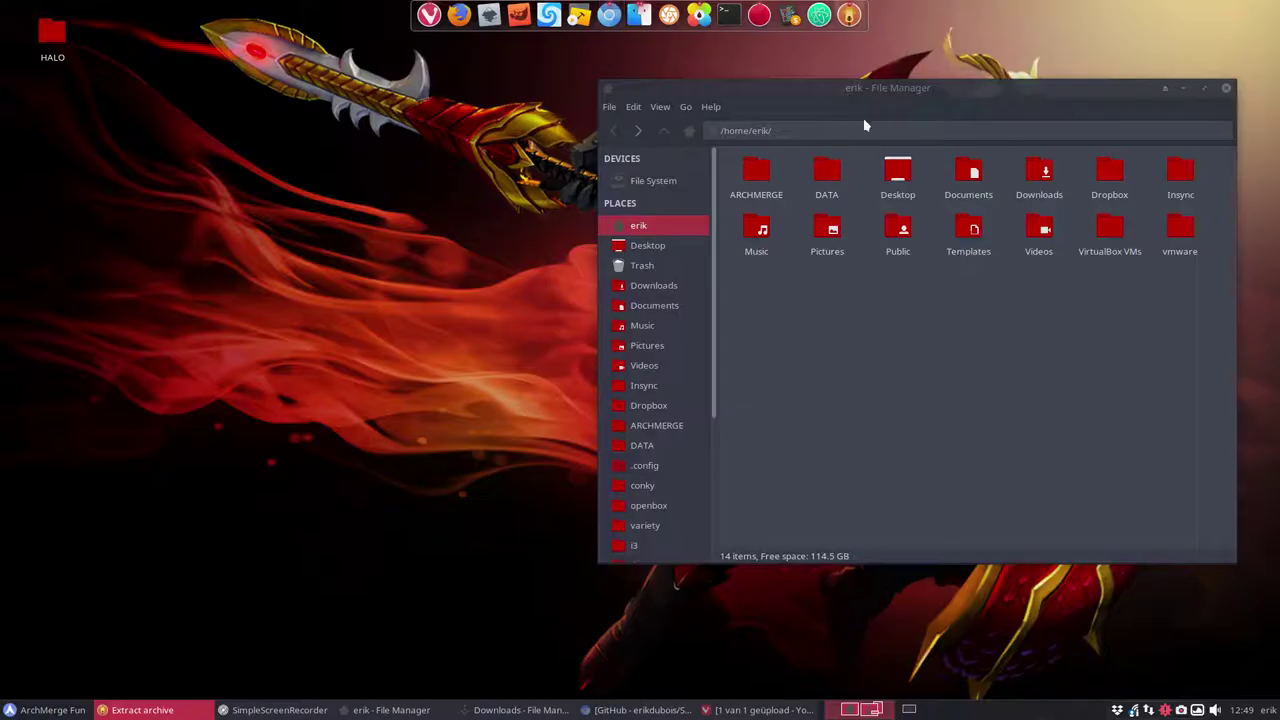
Open the .icons folder in the home file manager and select the Halo-Sardi-Mono-Papirus-Colora-Burn folder.
{"action": "left_click_drag", "start_coordinate": [846, 89], "coordinate": [461, 93]}
{"action": "scroll", "coordinate": [268, 500], "scroll_direction": "down", "scroll_amount": 3}
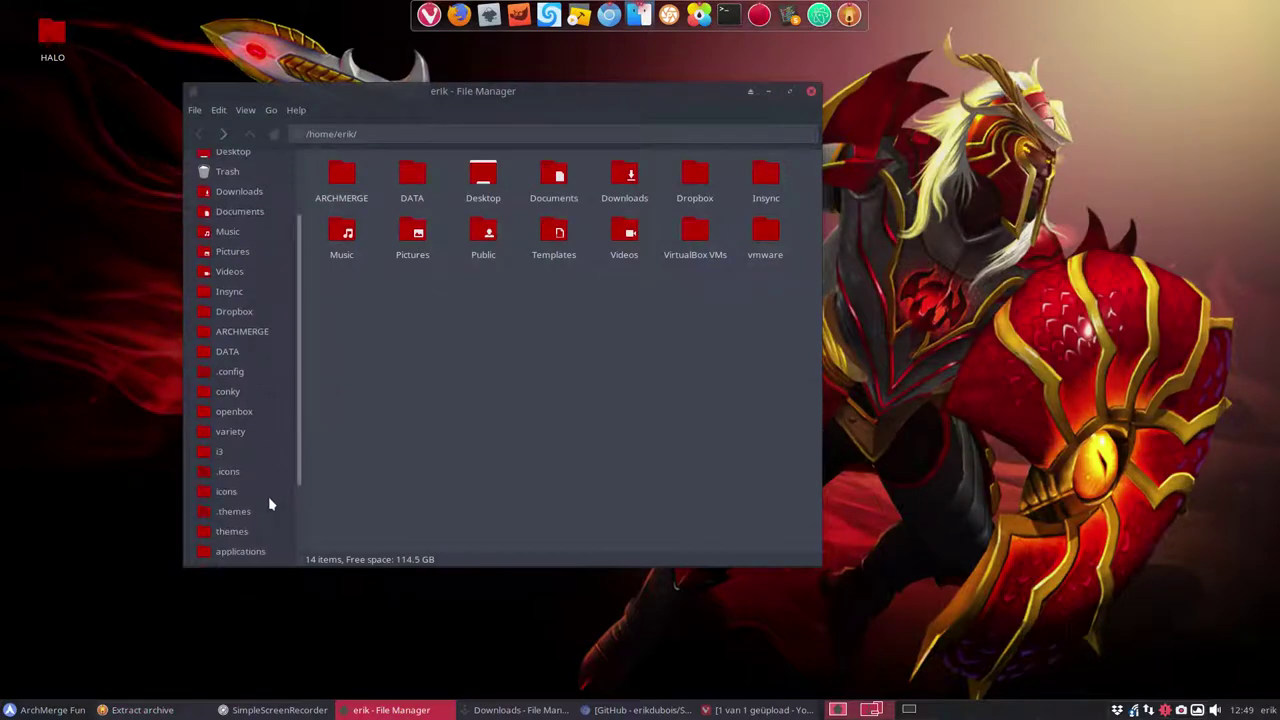
{"action": "left_click", "coordinate": [240, 474]}
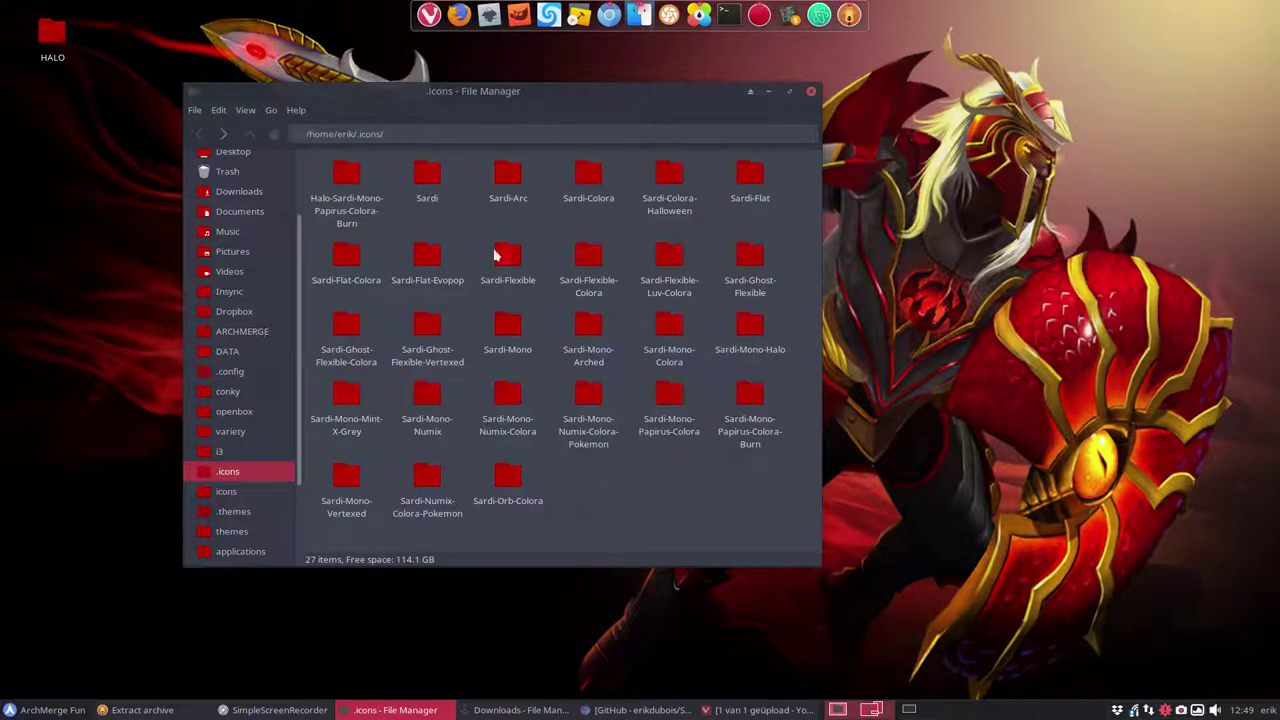
{"action": "left_click", "coordinate": [348, 182]}
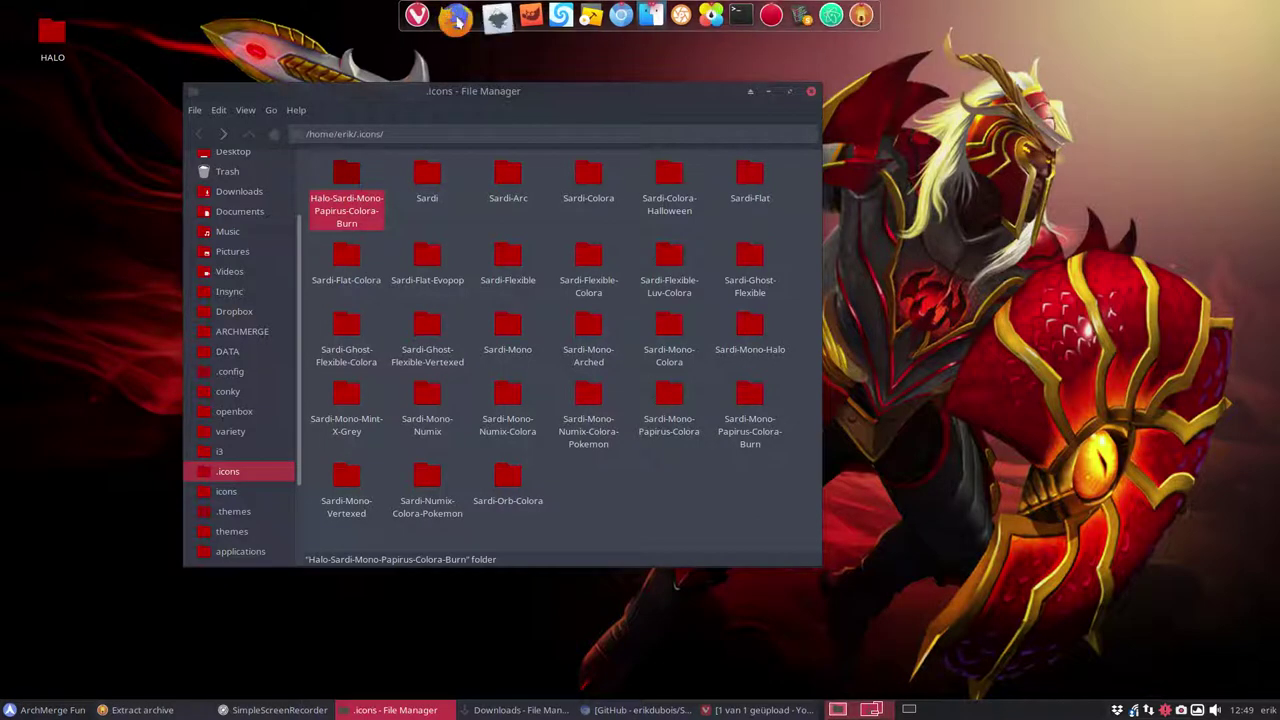
Open the Appearance settings and apply the Sardi Colora Halloween icon theme.
{"action": "left_click", "coordinate": [67, 702]}
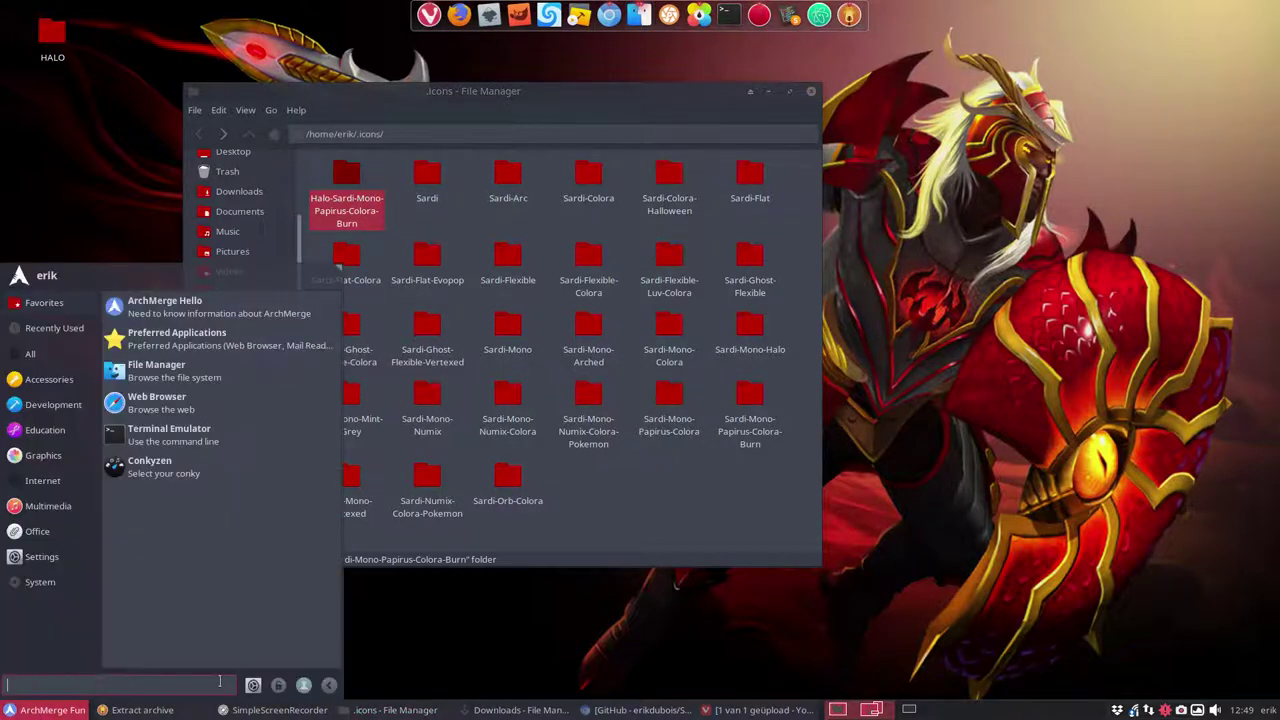
{"action": "left_click", "coordinate": [254, 687]}
{"action": "left_click", "coordinate": [449, 245]}
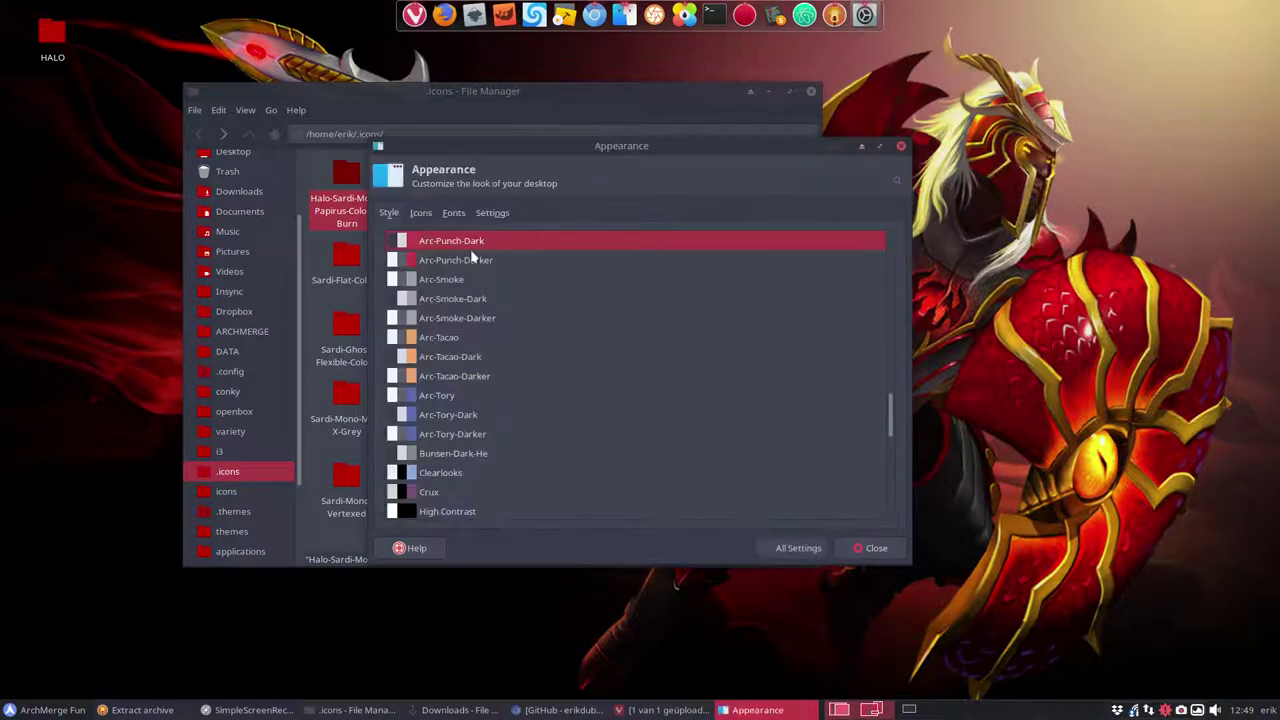
{"action": "left_click", "coordinate": [419, 213]}
{"action": "scroll", "coordinate": [452, 417], "scroll_direction": "down", "scroll_amount": 3}
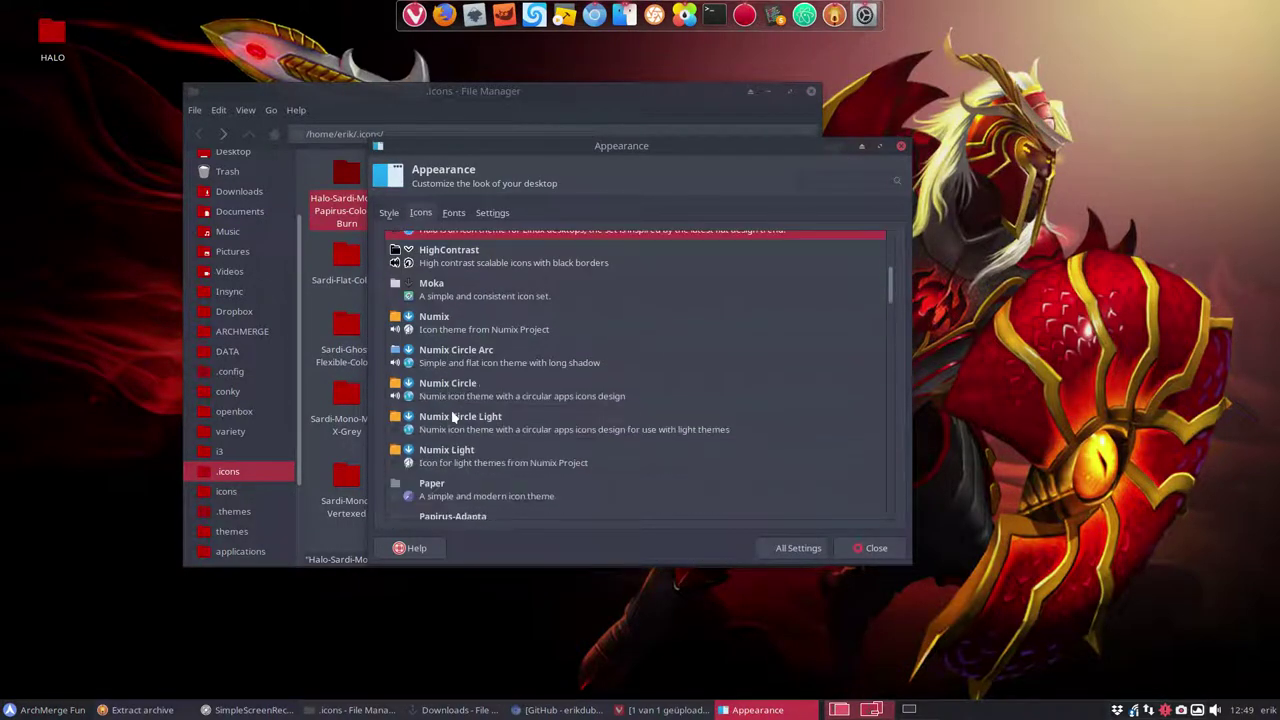
{"action": "scroll", "coordinate": [453, 418], "scroll_direction": "up", "scroll_amount": 2}
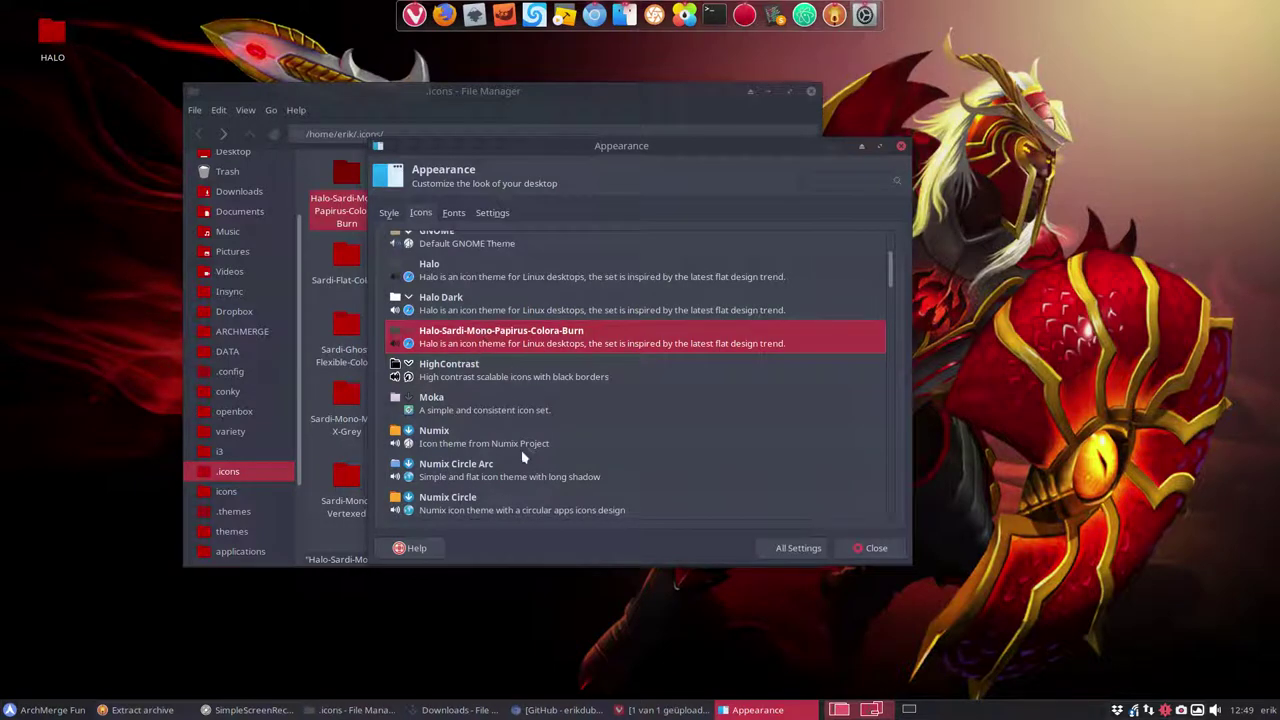
{"action": "scroll", "coordinate": [522, 457], "scroll_direction": "down", "scroll_amount": 5}
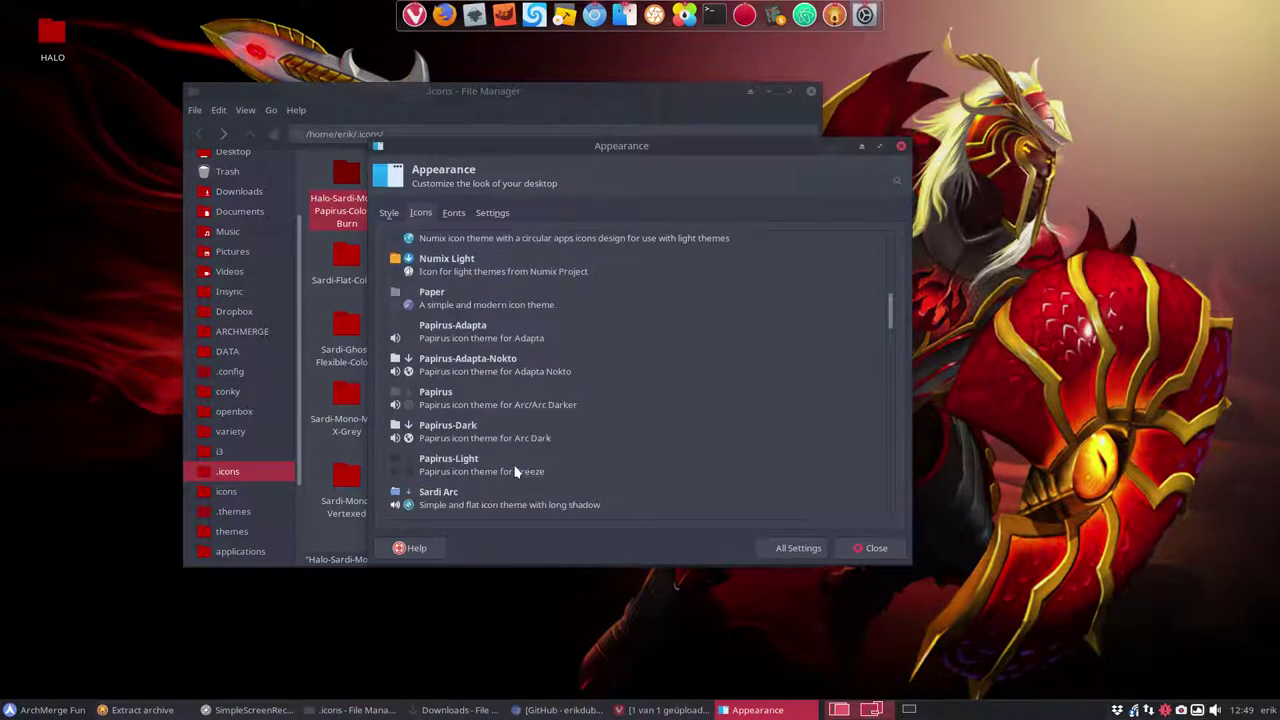
{"action": "scroll", "coordinate": [516, 472], "scroll_direction": "down", "scroll_amount": 3}
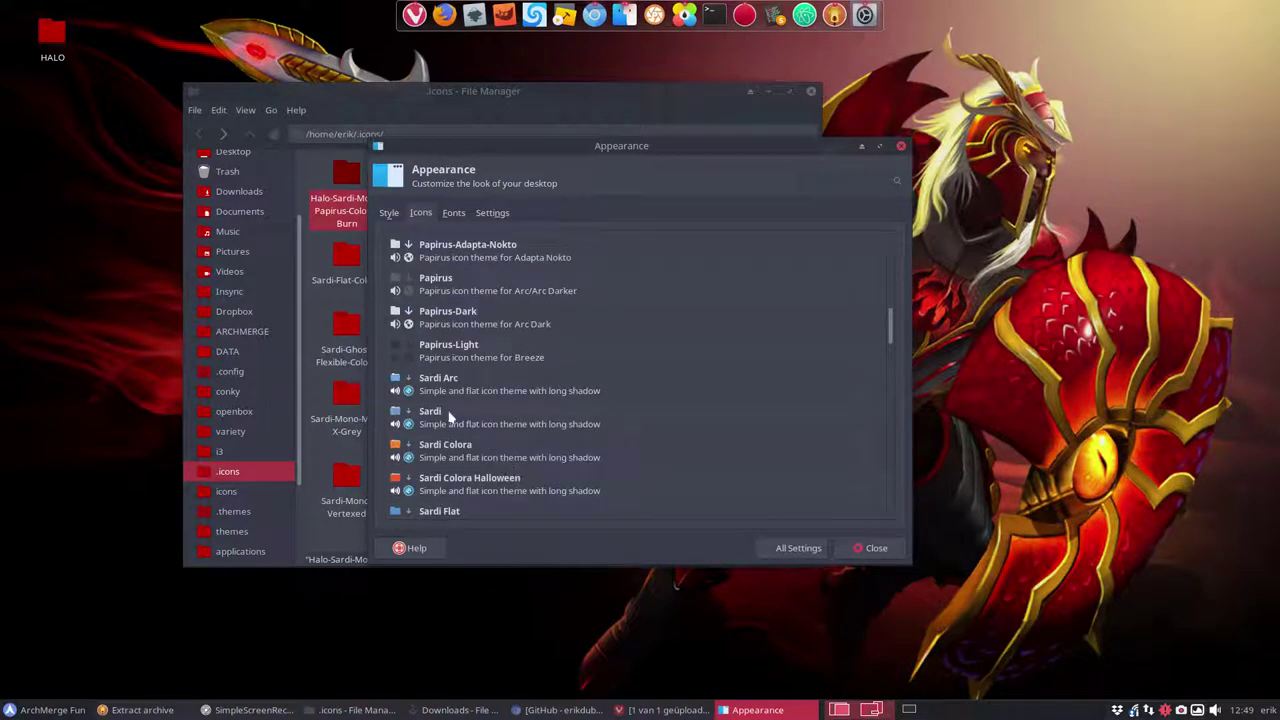
{"action": "left_click", "coordinate": [460, 487]}
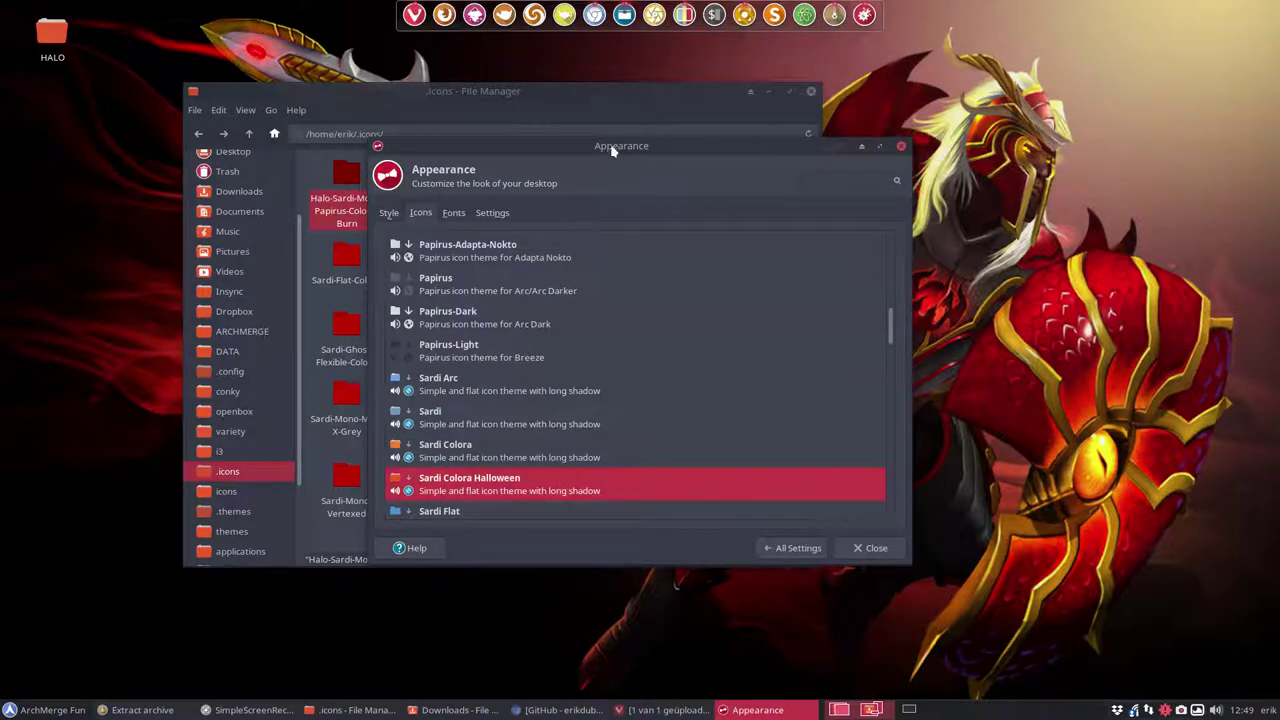
Arrange the Appearance window and the .icons file manager window side by side, and clear the folder selection.
{"action": "left_click_drag", "start_coordinate": [598, 150], "coordinate": [887, 165]}
{"action": "left_click_drag", "start_coordinate": [557, 91], "coordinate": [396, 108]}
{"action": "left_click", "coordinate": [450, 482]}
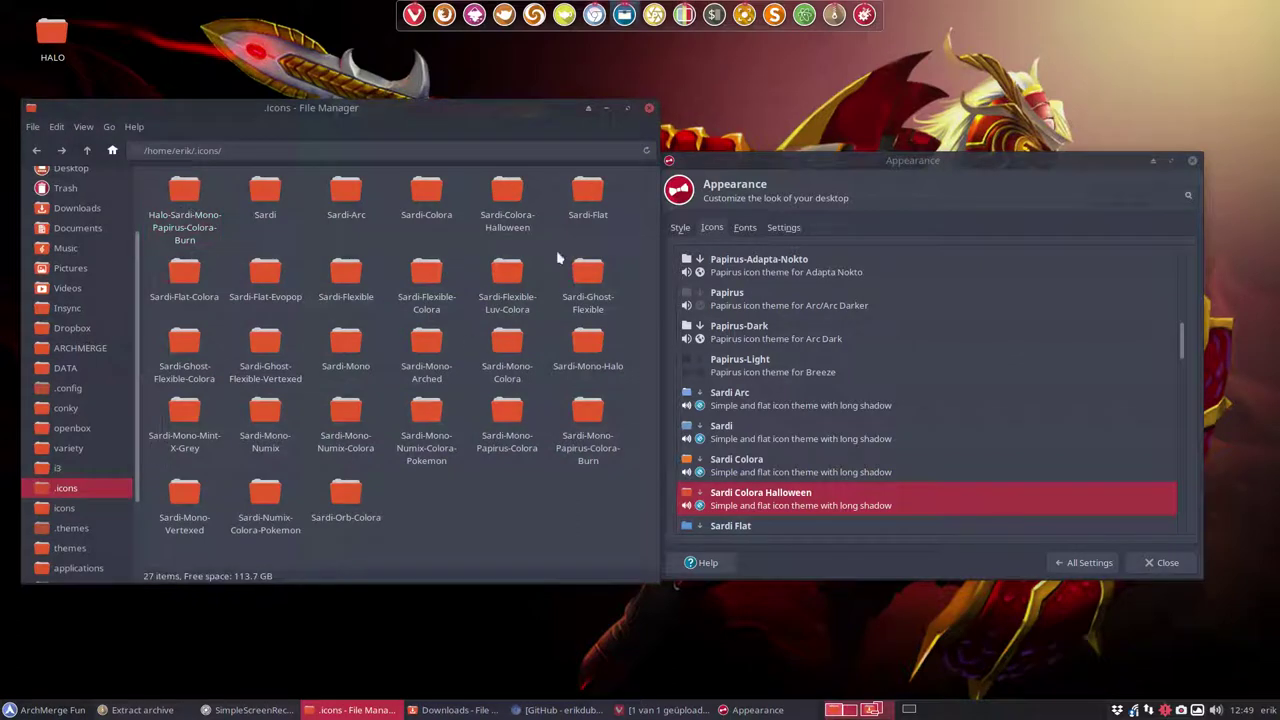
Apply the Sardi Ghost Flexible Vertexed icon theme and view its icons in the application menu.
{"action": "scroll", "coordinate": [758, 489], "scroll_direction": "down", "scroll_amount": 3}
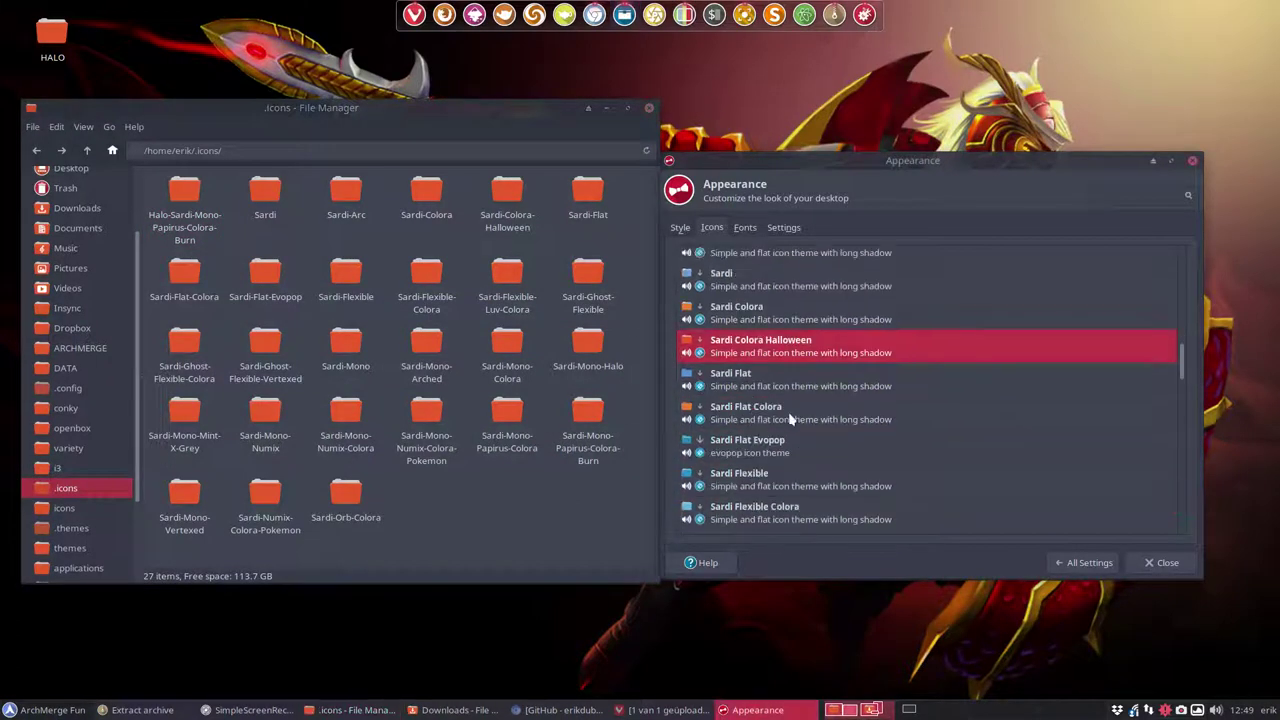
{"action": "scroll", "coordinate": [790, 420], "scroll_direction": "down", "scroll_amount": 2}
{"action": "scroll", "coordinate": [790, 420], "scroll_direction": "down", "scroll_amount": 2}
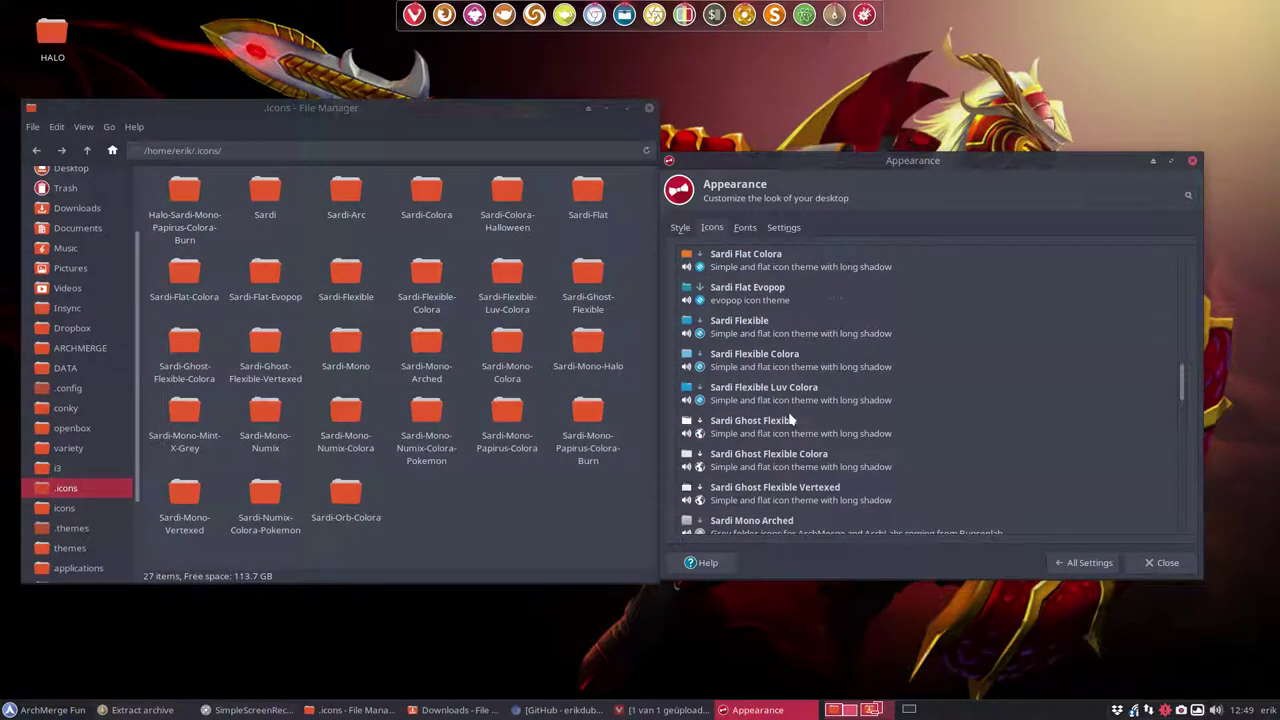
{"action": "scroll", "coordinate": [790, 420], "scroll_direction": "down", "scroll_amount": 1}
{"action": "left_click", "coordinate": [782, 455]}
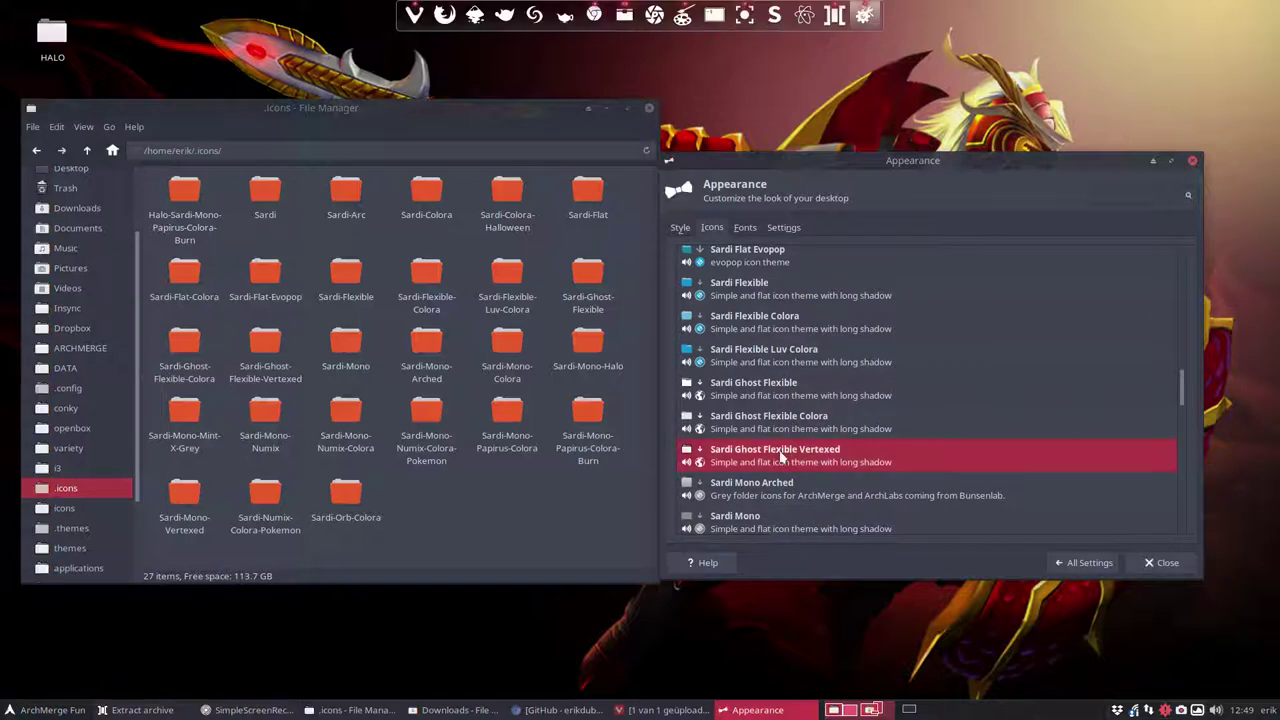
{"action": "left_click", "coordinate": [30, 710]}
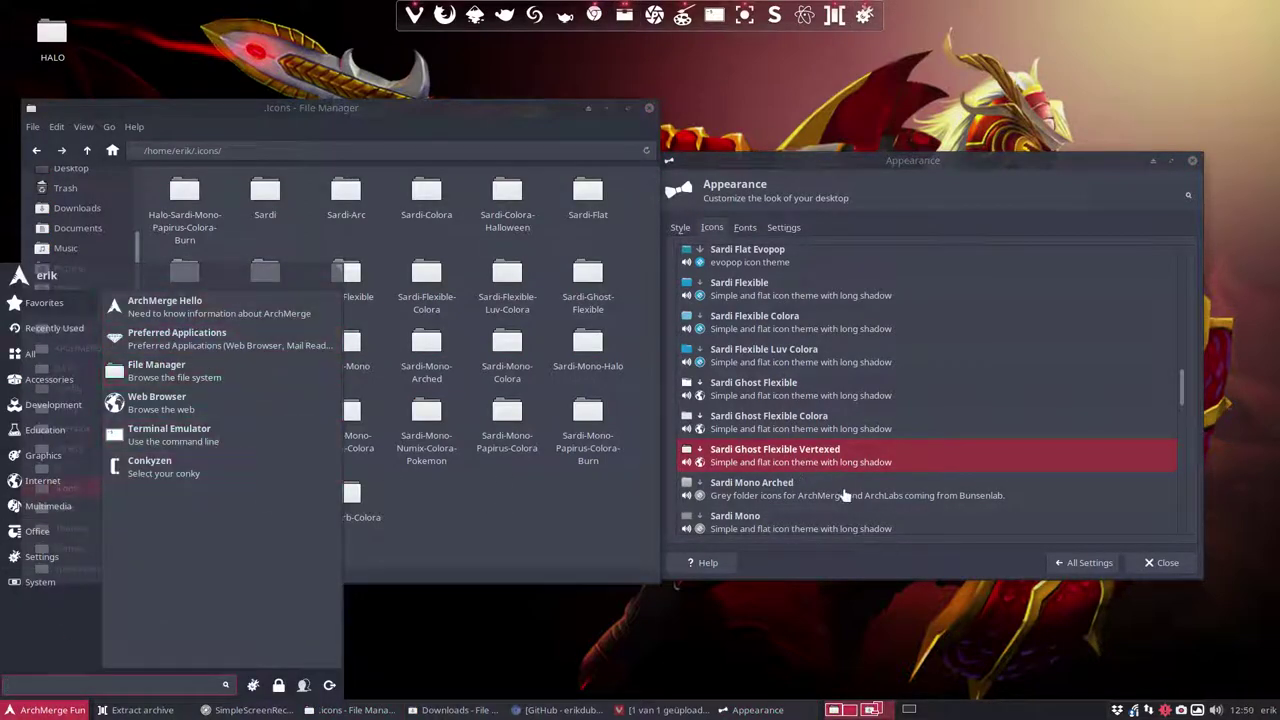
{"action": "left_click", "coordinate": [878, 518]}
Apply the Sardi Mono Numix Colora Pokemon icon theme and view its folder icons in the .icons window.
{"action": "scroll", "coordinate": [895, 505], "scroll_direction": "down", "scroll_amount": 3}
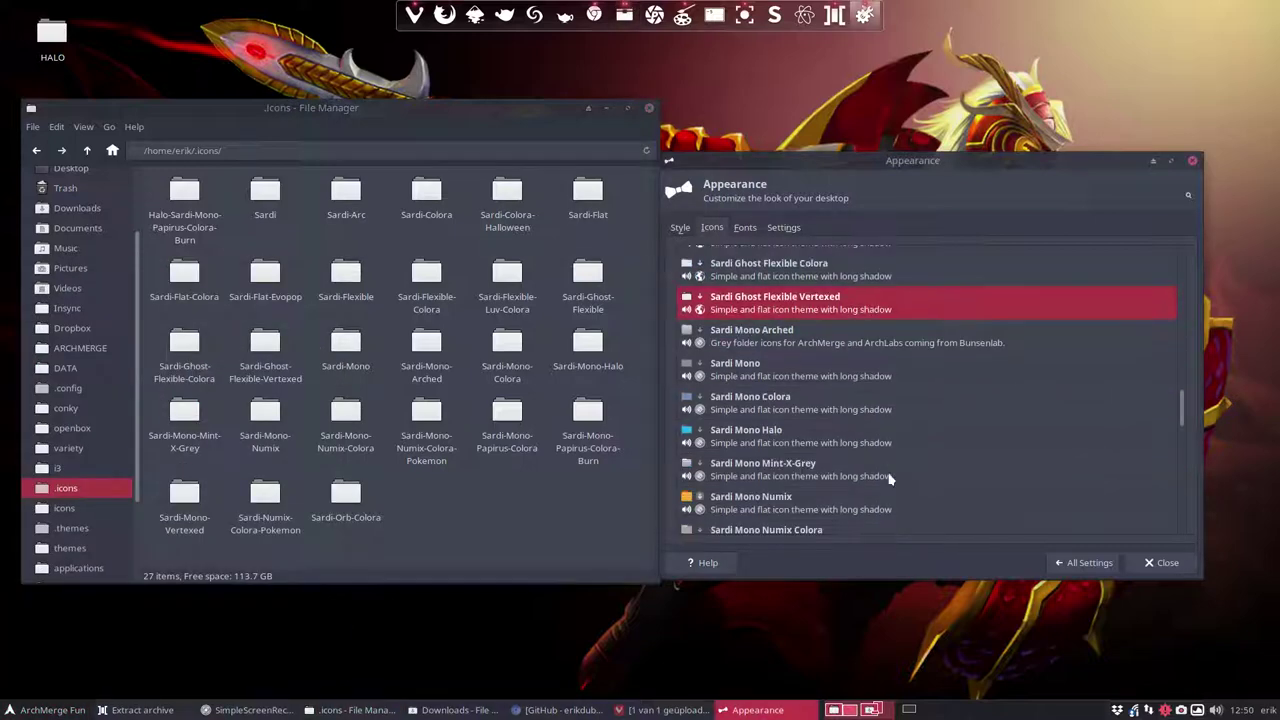
{"action": "scroll", "coordinate": [890, 479], "scroll_direction": "down", "scroll_amount": 2}
{"action": "left_click", "coordinate": [860, 489]}
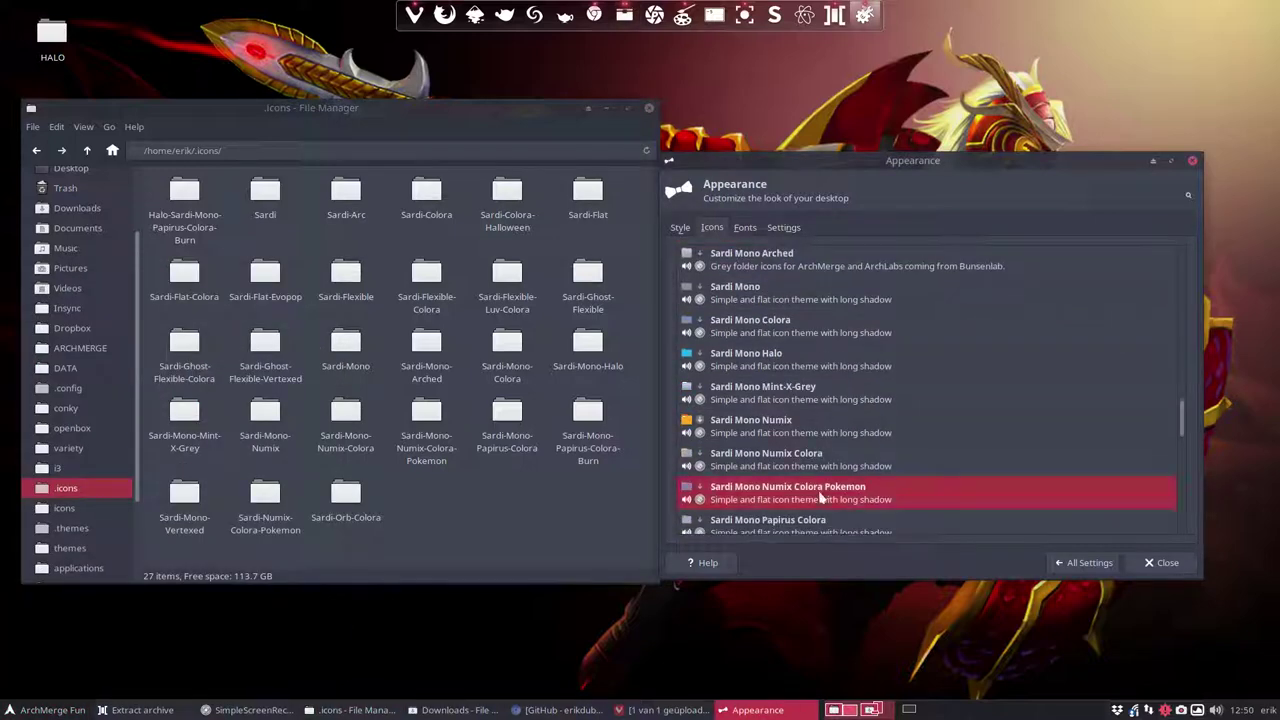
{"action": "left_click", "coordinate": [458, 523]}
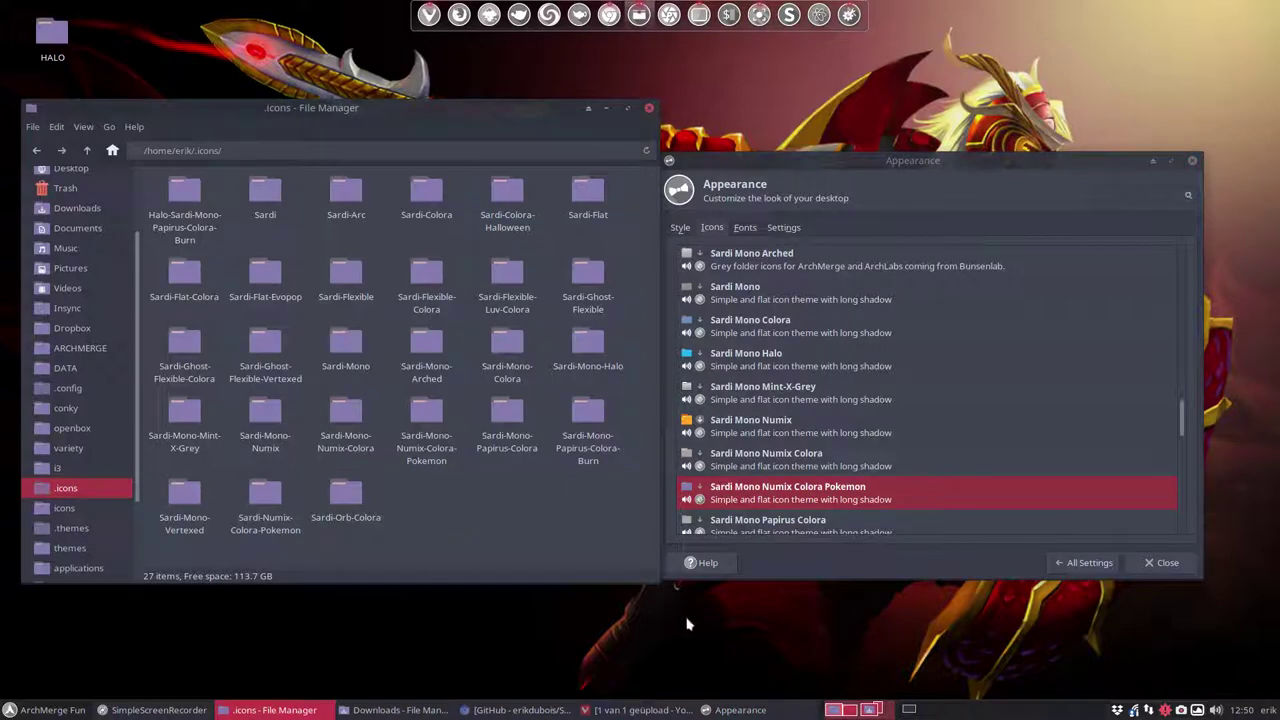
{"action": "left_click", "coordinate": [661, 635]}
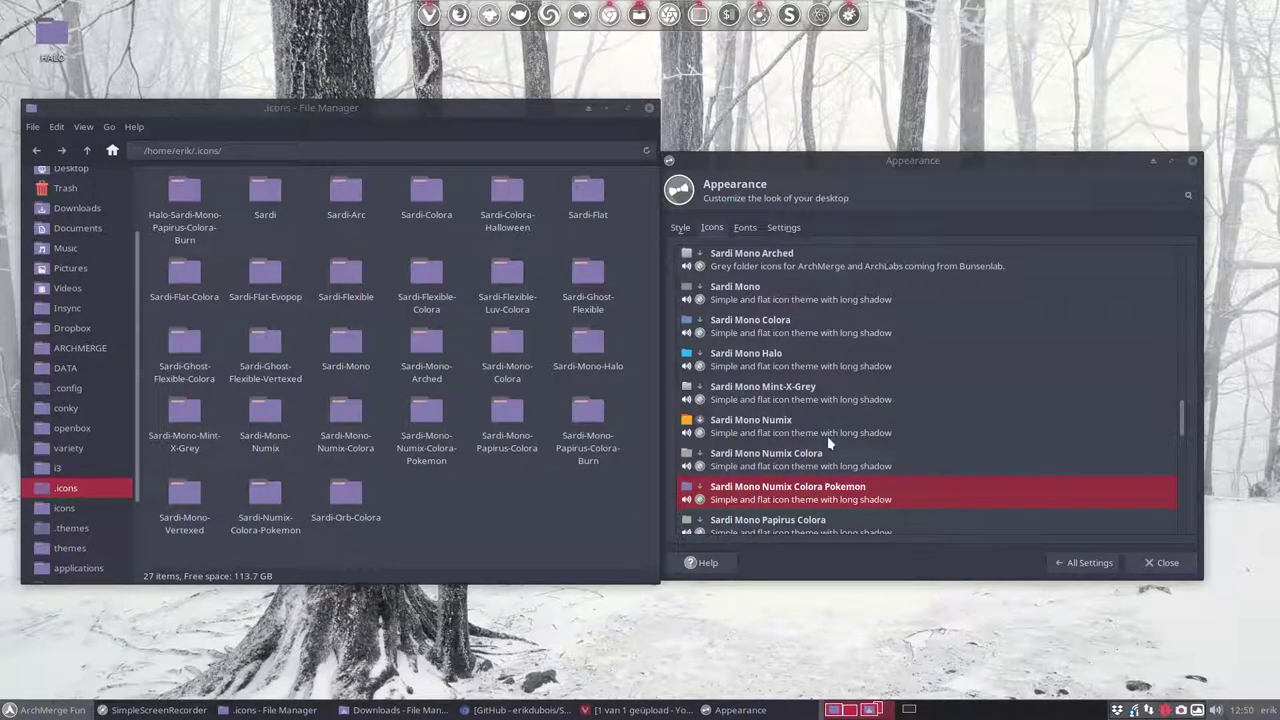
Reapply the Sardi Ghost Flexible Vertexed icon theme, and check its icons in the file manager and the application menu.
{"action": "scroll", "coordinate": [826, 482], "scroll_direction": "up", "scroll_amount": 2}
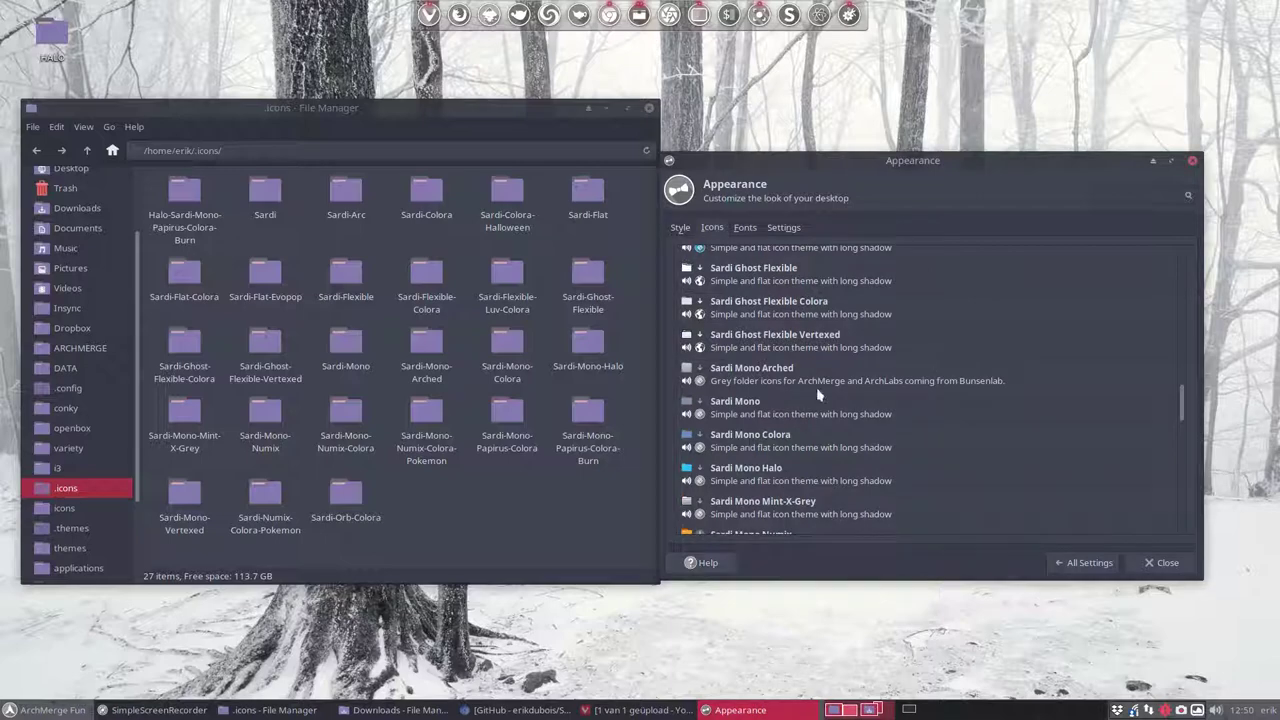
{"action": "left_click", "coordinate": [815, 342]}
{"action": "left_click", "coordinate": [499, 475]}
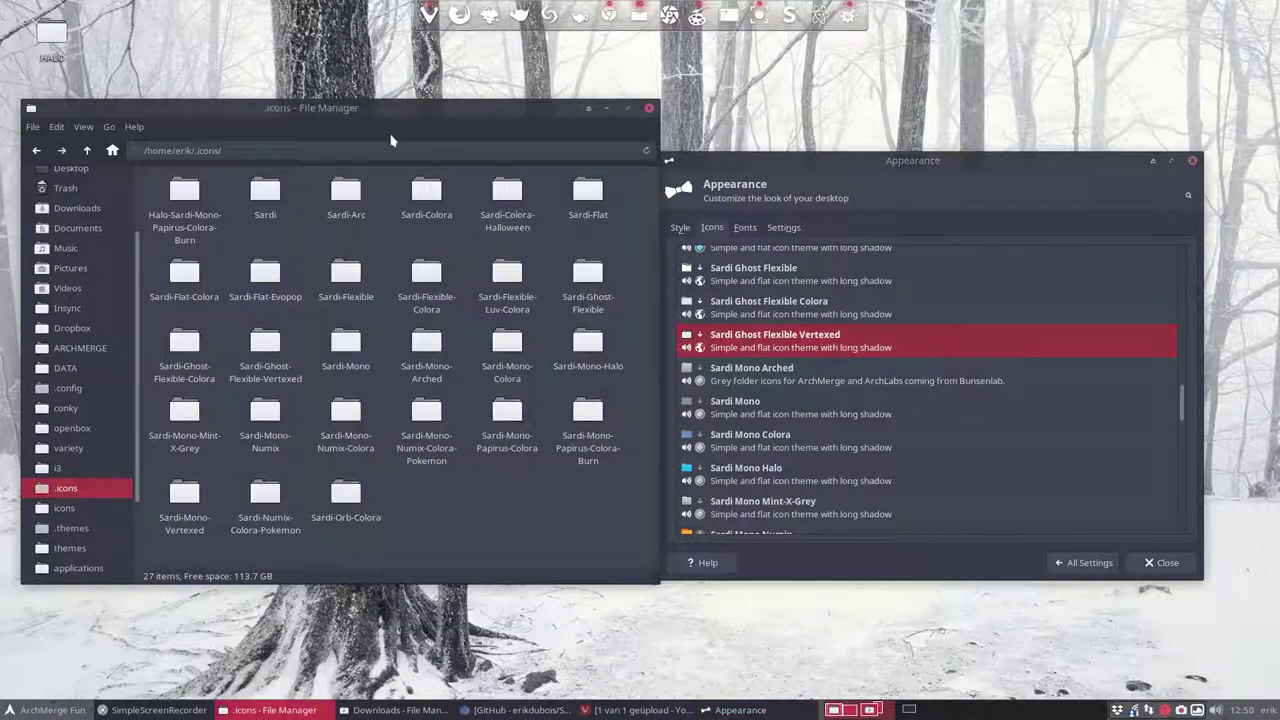
{"action": "left_click_drag", "start_coordinate": [346, 108], "coordinate": [523, 90]}
{"action": "left_click", "coordinate": [75, 709]}
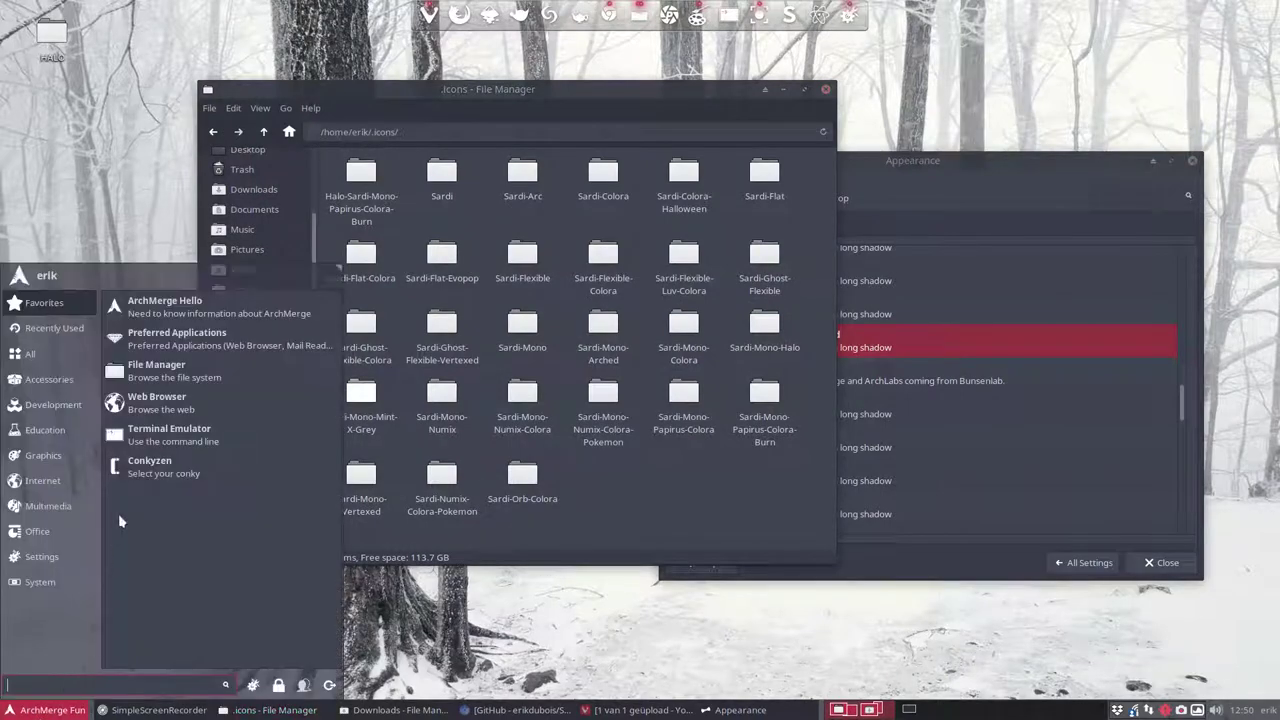
{"action": "left_click", "coordinate": [909, 349]}
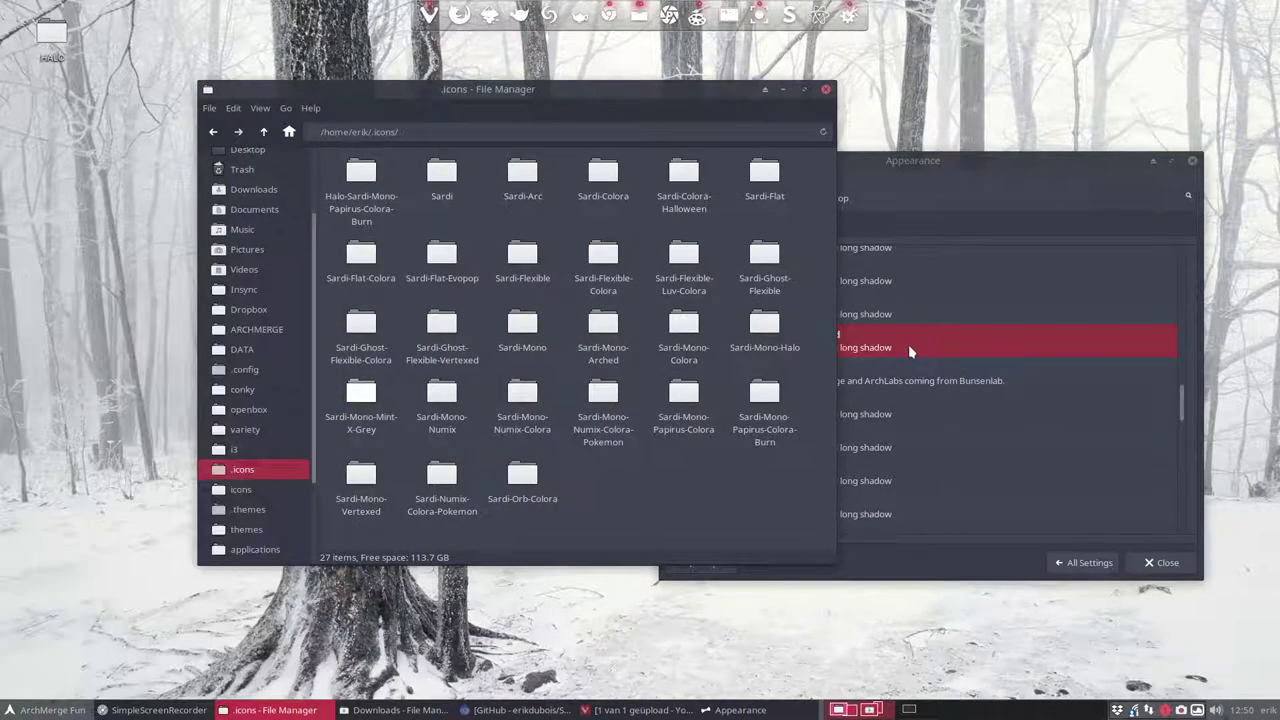
{"action": "left_click_drag", "start_coordinate": [660, 97], "coordinate": [506, 114]}
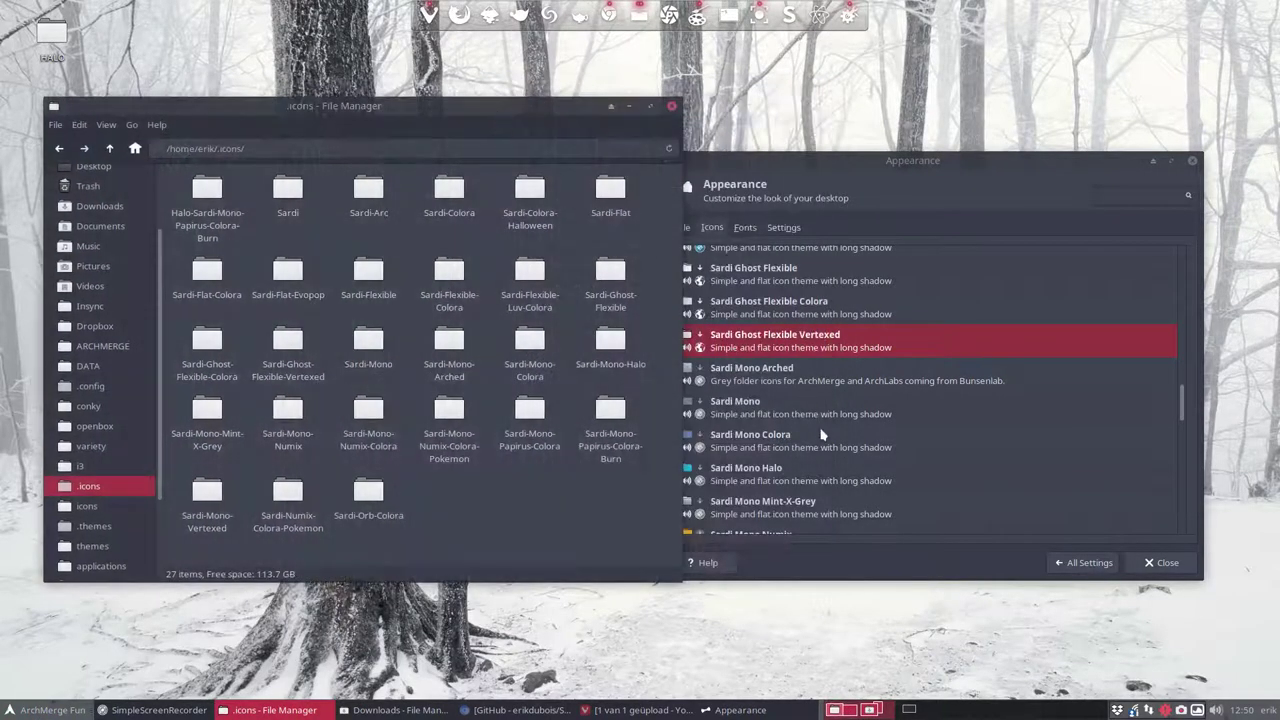
Apply the Sardi Mono Halo icon theme and inspect its icons in the home folder and the application menu.
{"action": "left_click", "coordinate": [808, 475]}
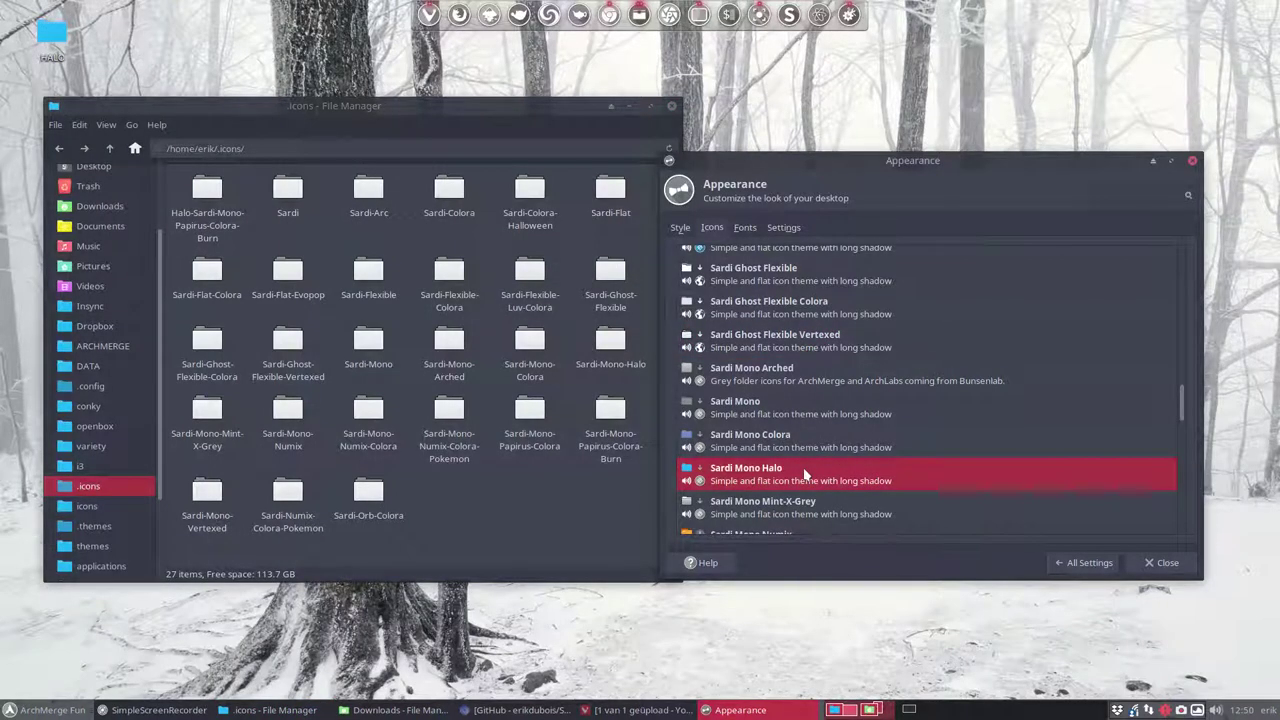
{"action": "left_click", "coordinate": [604, 504]}
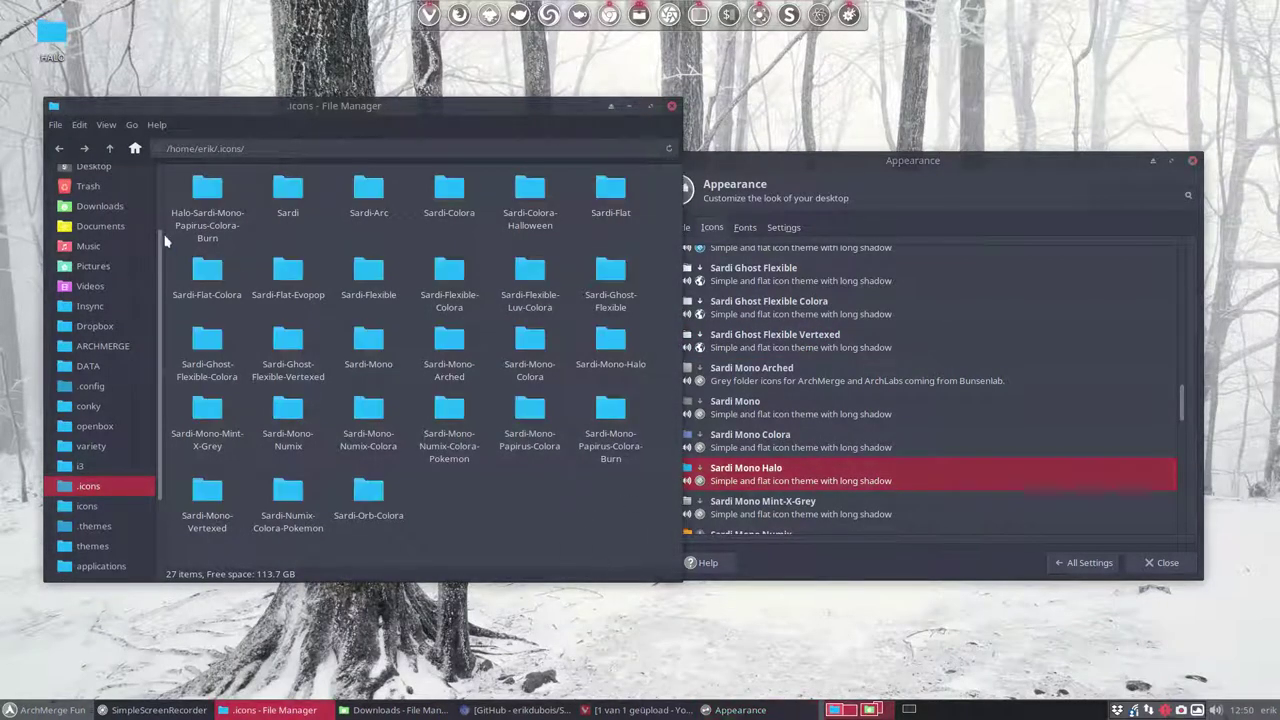
{"action": "scroll", "coordinate": [58, 386], "scroll_direction": "up", "scroll_amount": 3}
{"action": "left_click", "coordinate": [116, 247]}
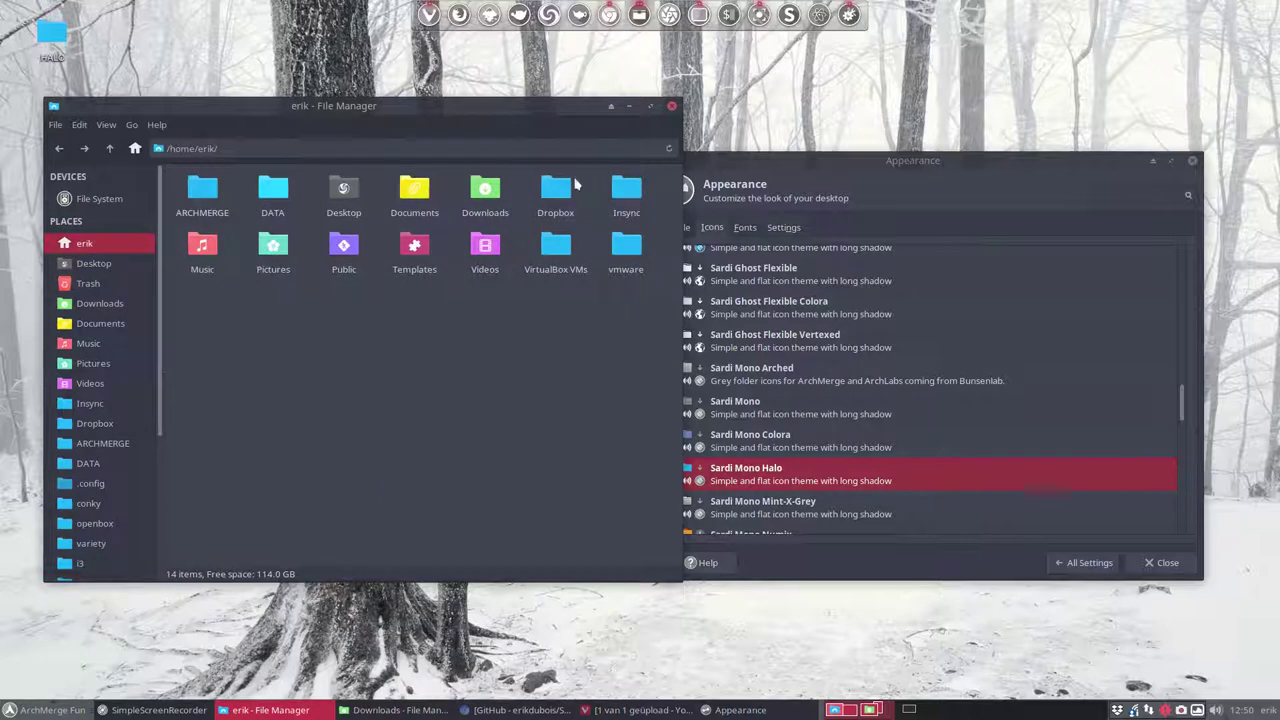
{"action": "left_click", "coordinate": [45, 710]}
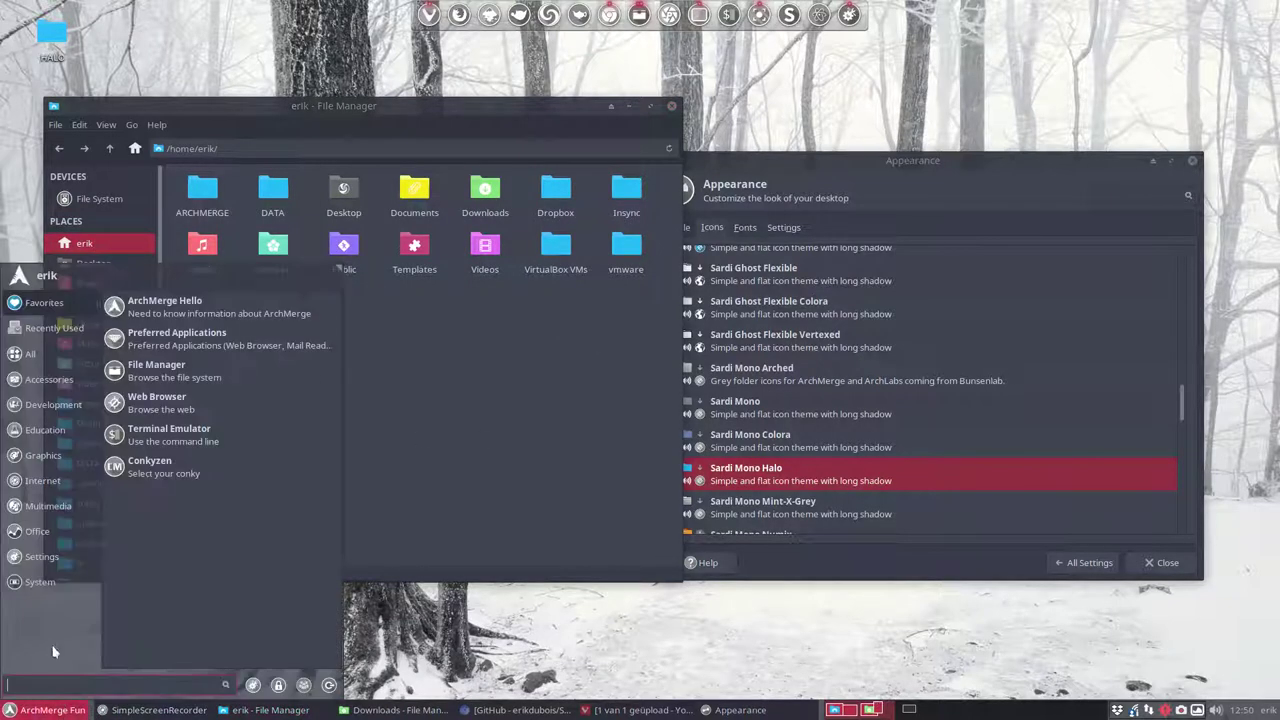
{"action": "left_click", "coordinate": [507, 447]}
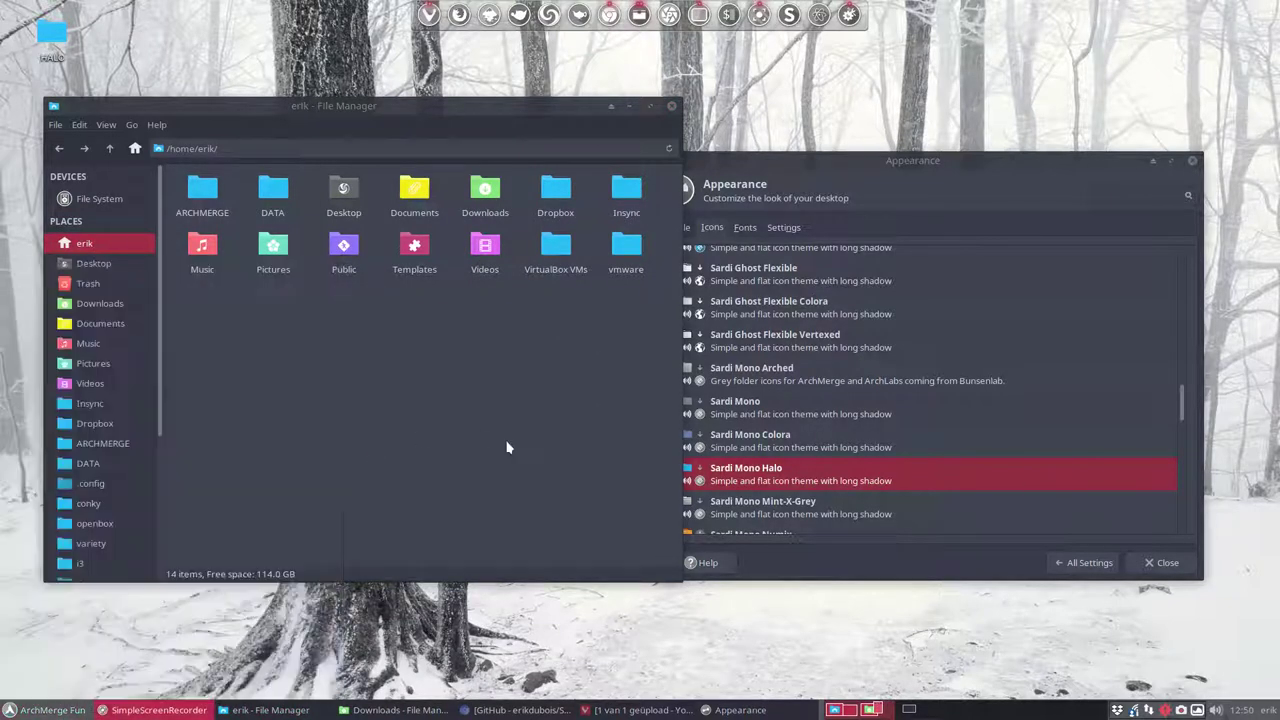
Switch to the Sardi Mono Numix Colora Pokemon icon theme and bring the home folder window forward to view its icons.
{"action": "left_click", "coordinate": [790, 485]}
{"action": "scroll", "coordinate": [790, 485], "scroll_direction": "down", "scroll_amount": 2}
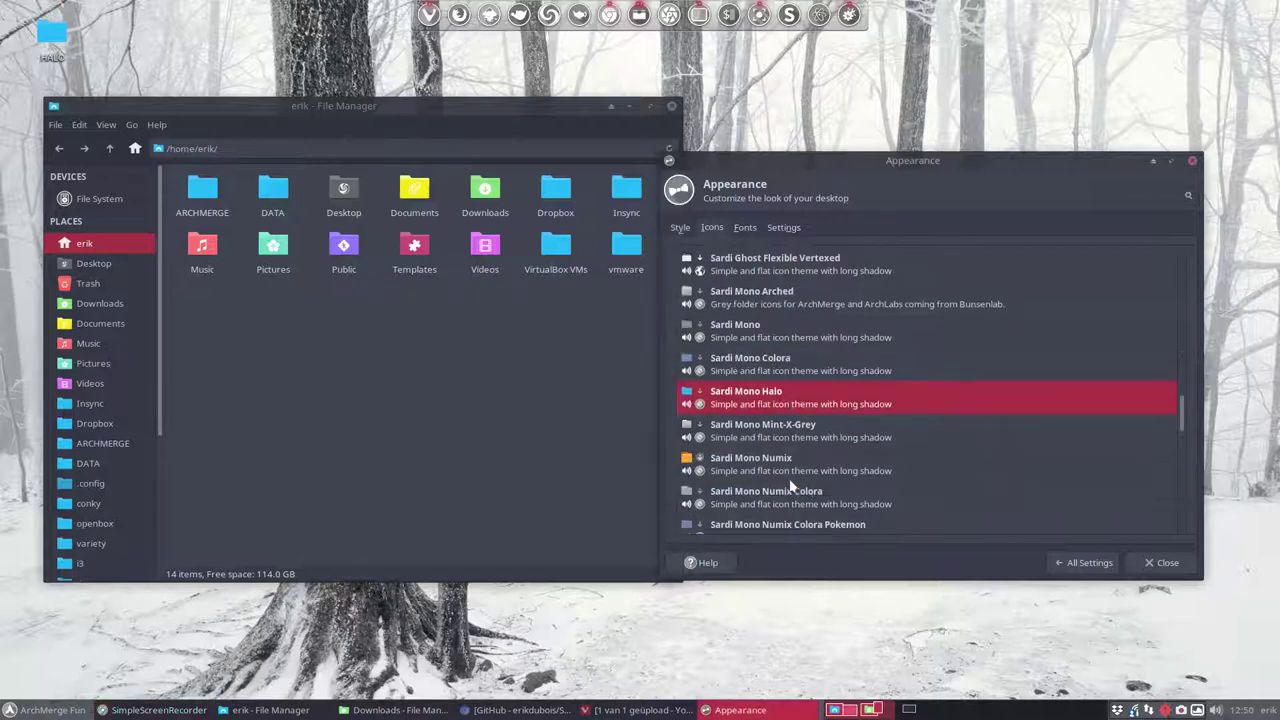
{"action": "left_click", "coordinate": [803, 525]}
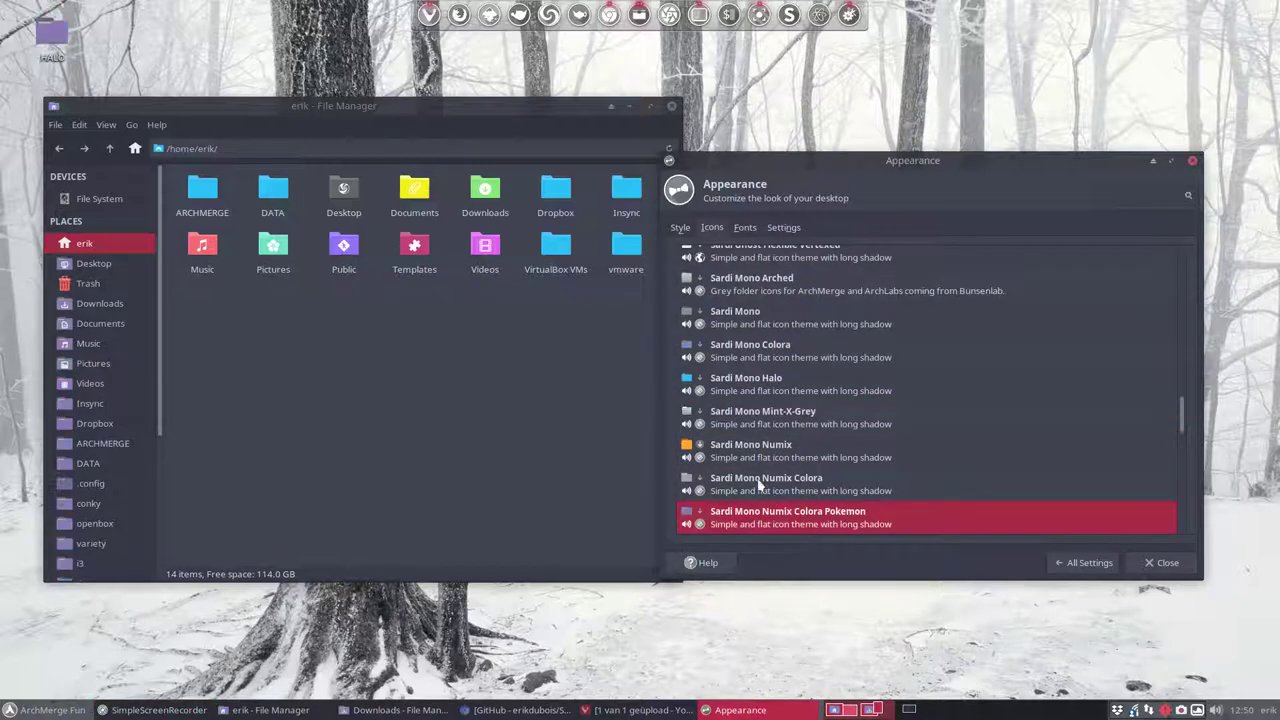
{"action": "left_click", "coordinate": [391, 417]}
{"action": "left_click_drag", "start_coordinate": [326, 120], "coordinate": [418, 133]}
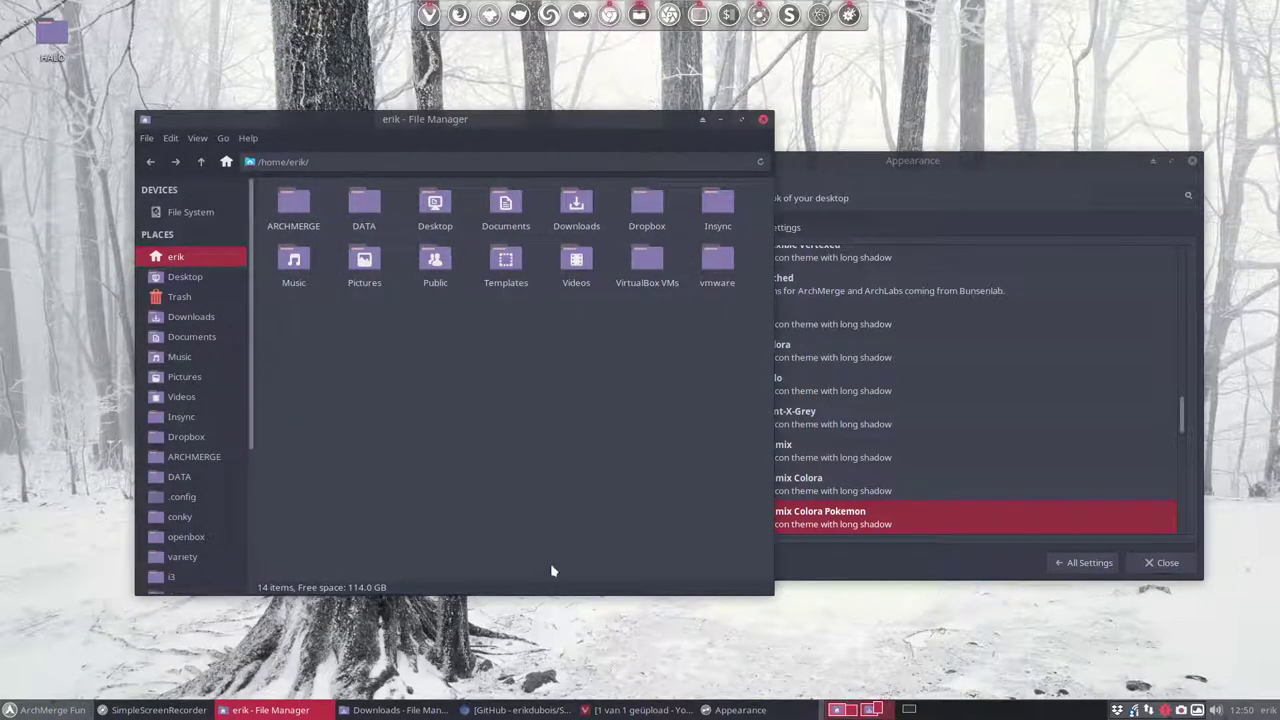
Move the home folder window beside the Appearance window and apply the Sardi Mono Papirus Colora Burn icon theme.
{"action": "left_click_drag", "start_coordinate": [557, 120], "coordinate": [449, 141]}
{"action": "scroll", "coordinate": [865, 426], "scroll_direction": "down", "scroll_amount": 3}
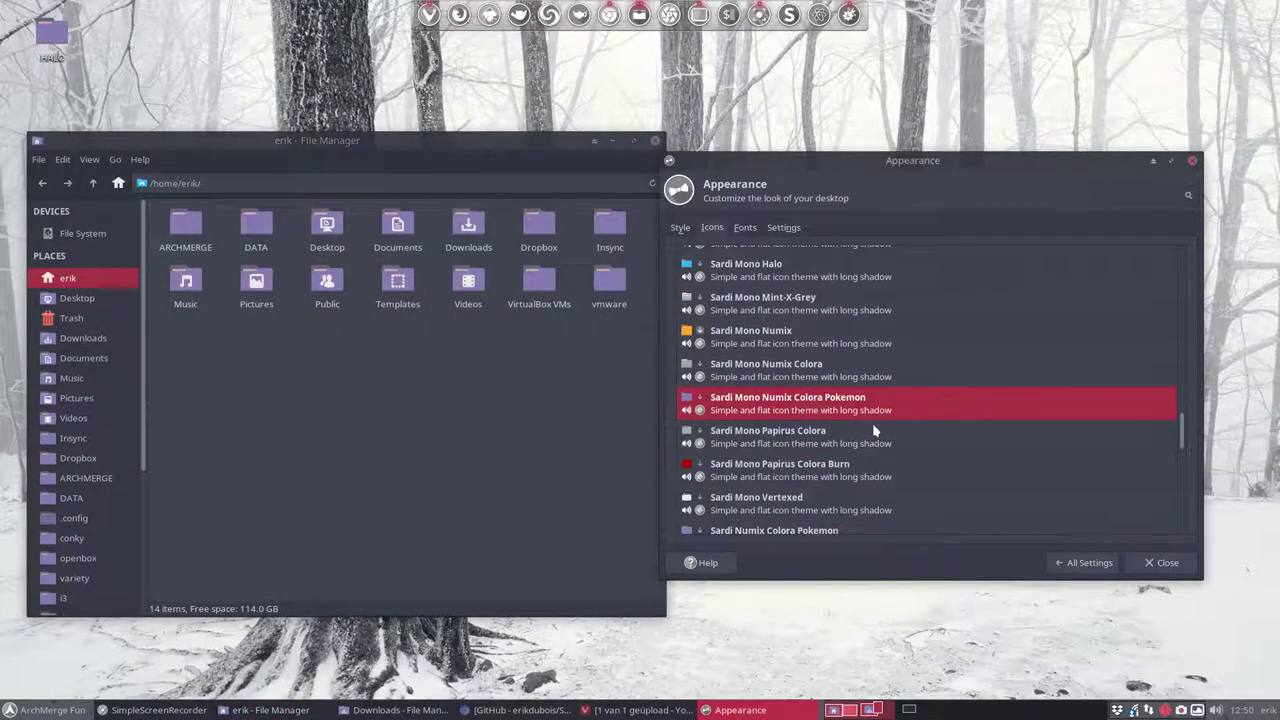
{"action": "left_click", "coordinate": [812, 463]}
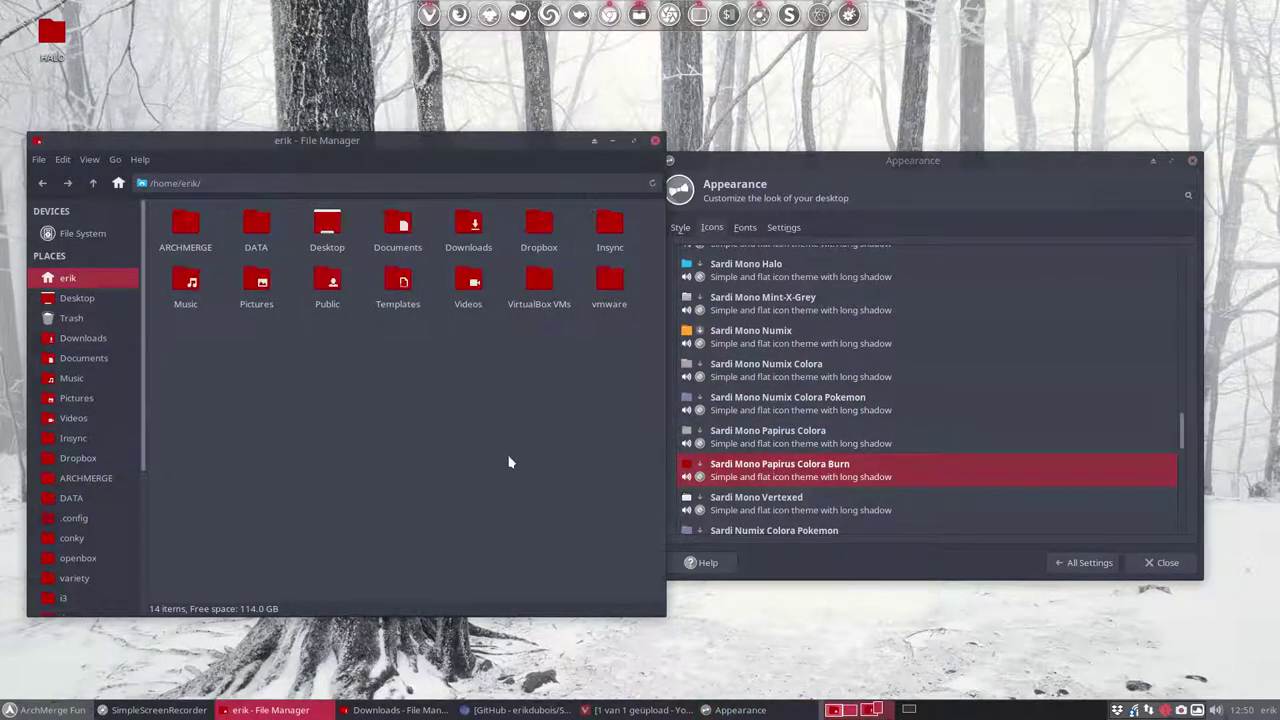
Compare the Sardi Numix Colora Pokemon and Sardi Mono Numix Colora Pokemon icon themes by applying them alternately.
{"action": "scroll", "coordinate": [779, 493], "scroll_direction": "down", "scroll_amount": 2}
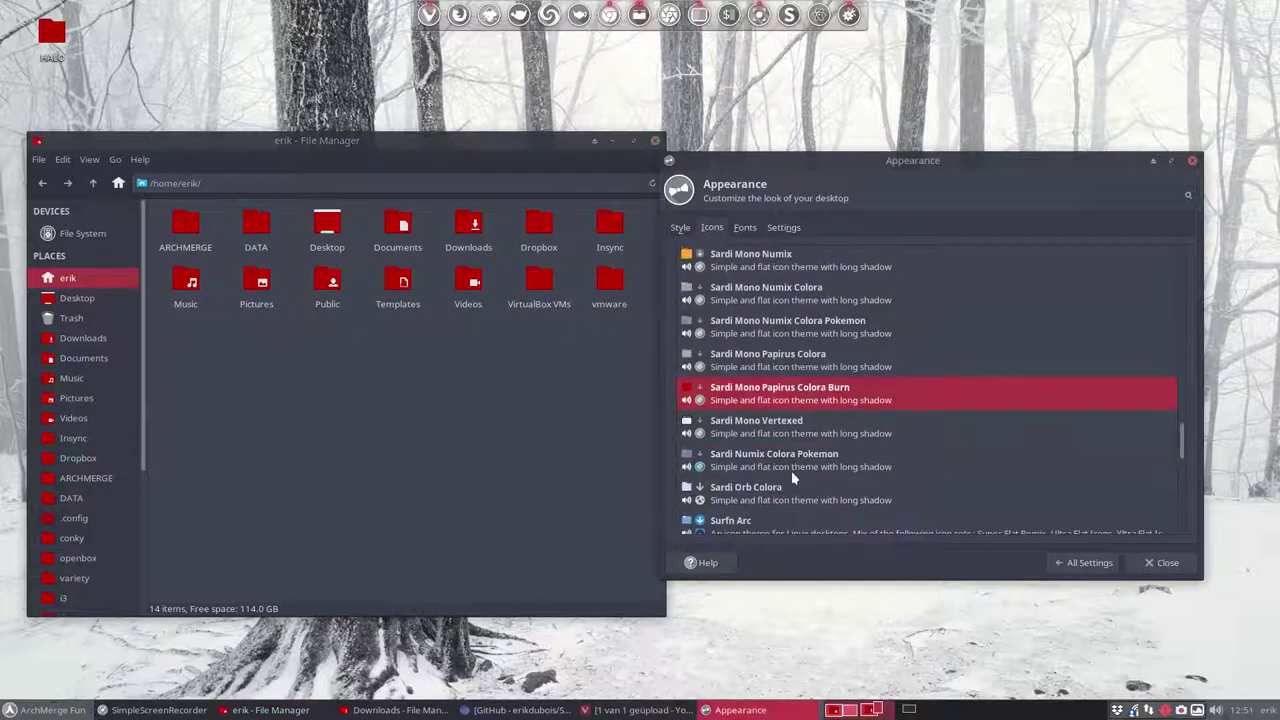
{"action": "left_click", "coordinate": [793, 468]}
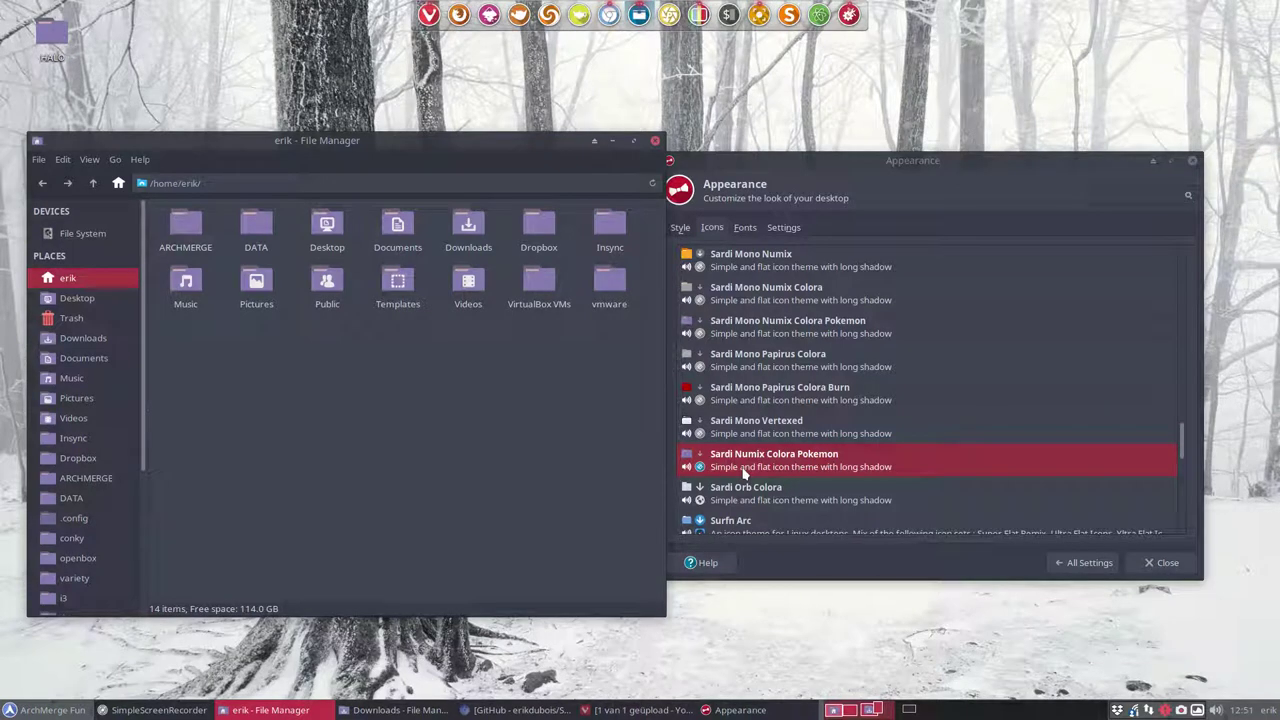
{"action": "left_click", "coordinate": [773, 338]}
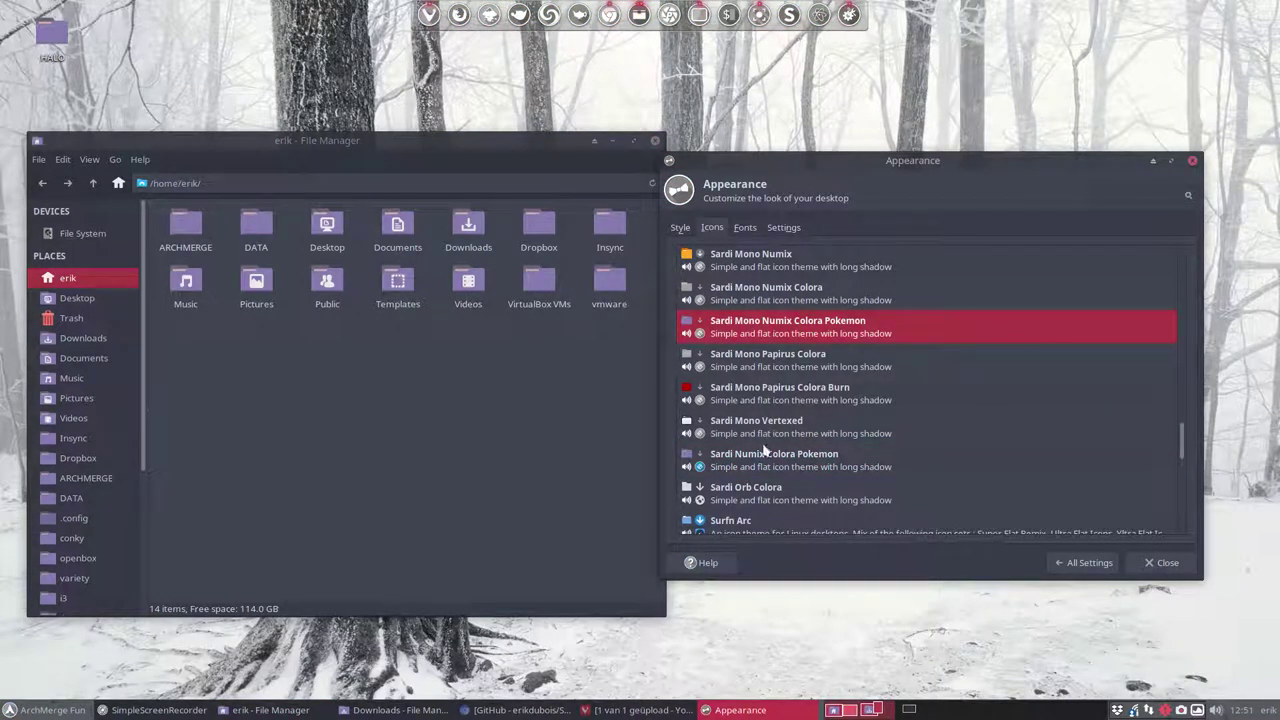
{"action": "left_click", "coordinate": [765, 460]}
{"action": "left_click", "coordinate": [765, 338]}
{"action": "left_click", "coordinate": [758, 464]}
{"action": "left_click", "coordinate": [762, 333]}
Apply the Sardi Orb Colora icon theme and close the Appearance and home folder windows.
{"action": "left_click", "coordinate": [905, 488]}
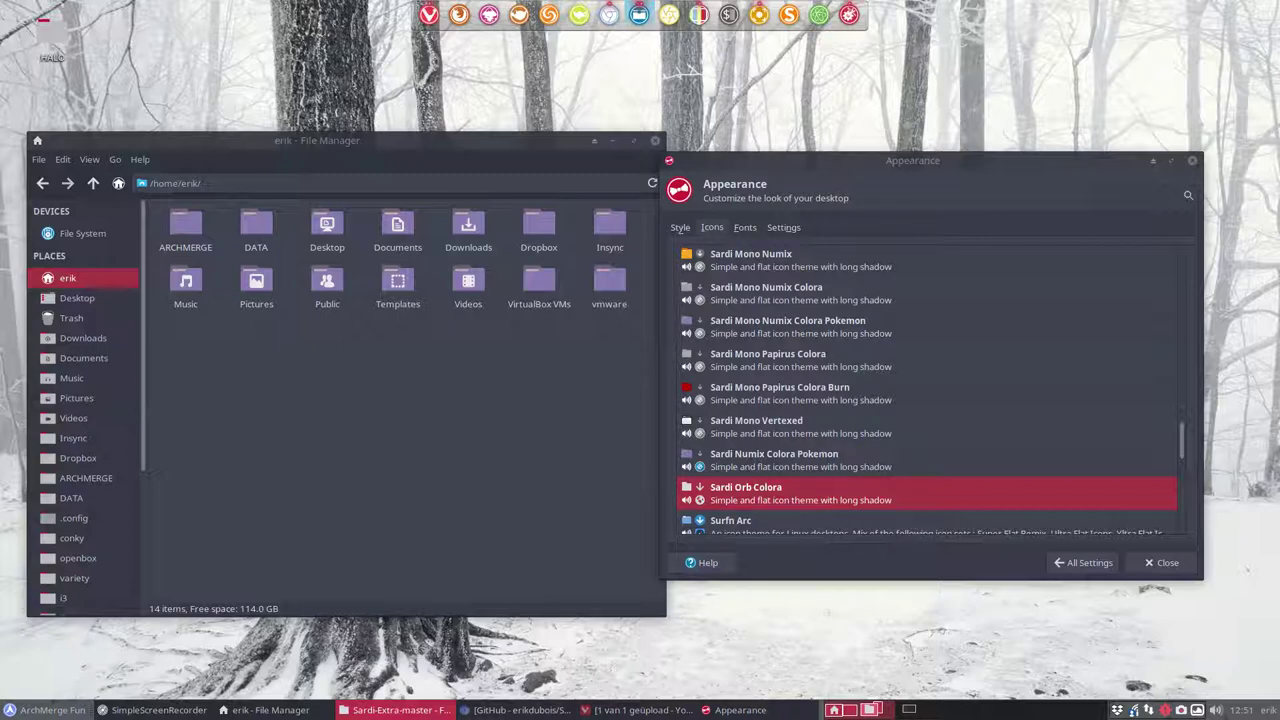
{"action": "left_click", "coordinate": [1193, 163]}
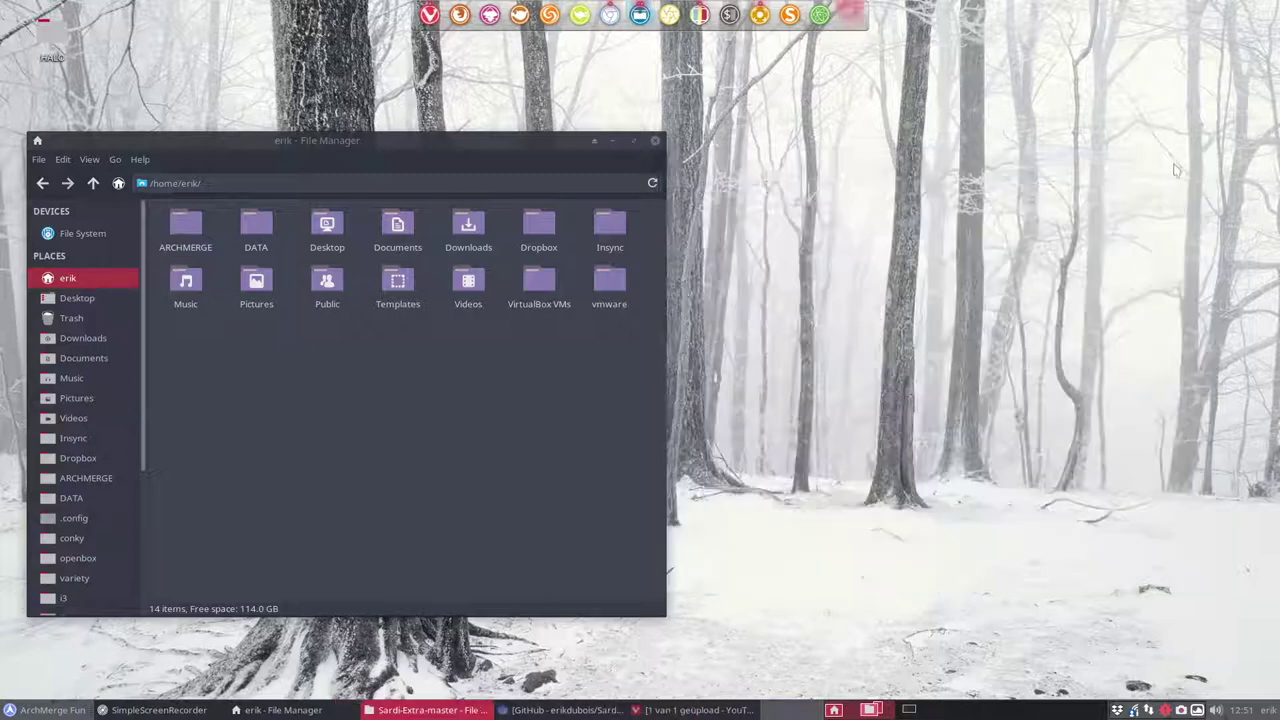
{"action": "left_click", "coordinate": [654, 142]}
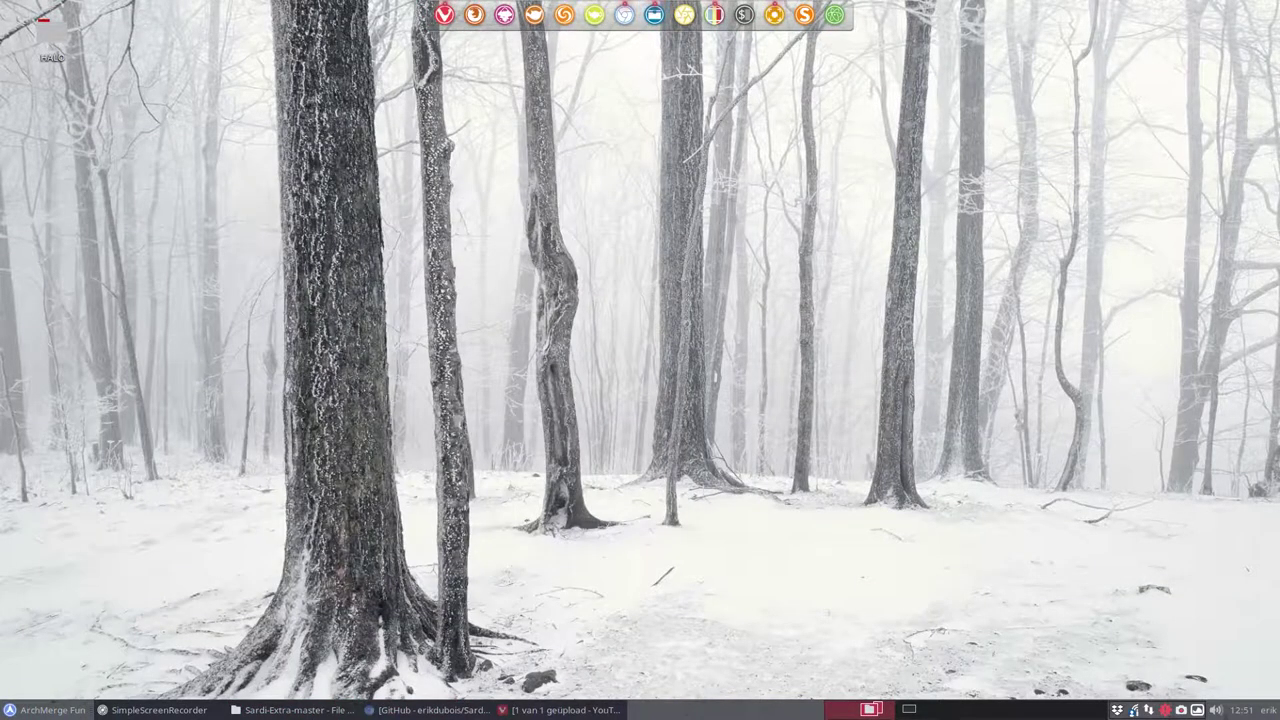
In the Sardi-Extra-master folder, delete git-v3-auto.sh, icons-sardi-extra-v2.sh, README.md and setup-git-v1.sh.
{"action": "left_click", "coordinate": [290, 710]}
{"action": "left_click_drag", "start_coordinate": [1017, 148], "coordinate": [588, 126]}
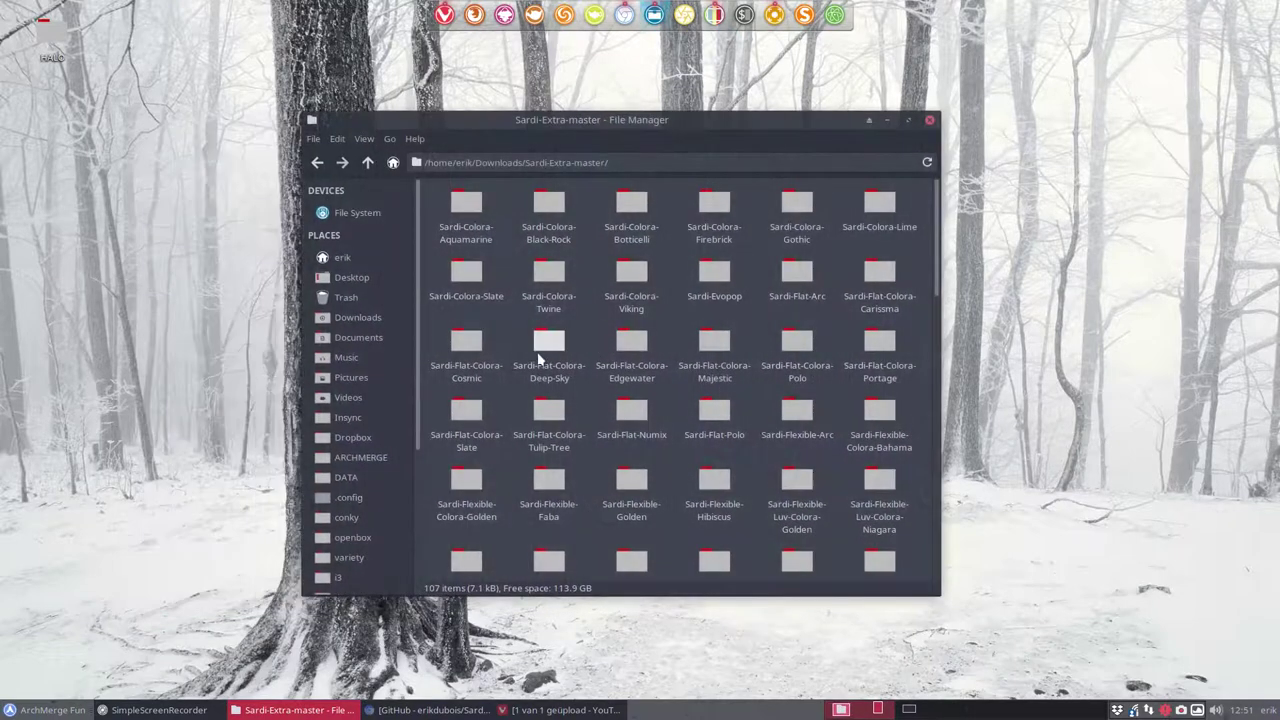
{"action": "scroll", "coordinate": [502, 365], "scroll_direction": "down", "scroll_amount": 15}
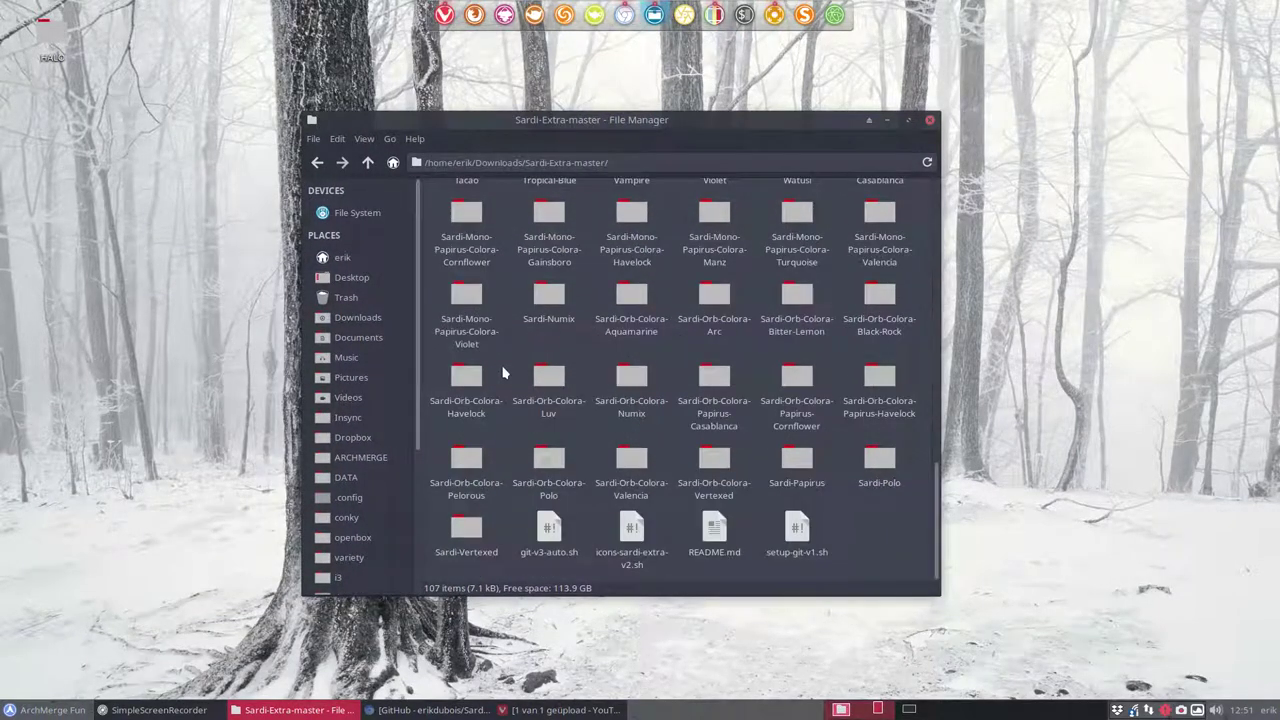
{"action": "left_click_drag", "start_coordinate": [521, 529], "coordinate": [831, 543]}
{"action": "key", "text": "Delete"}
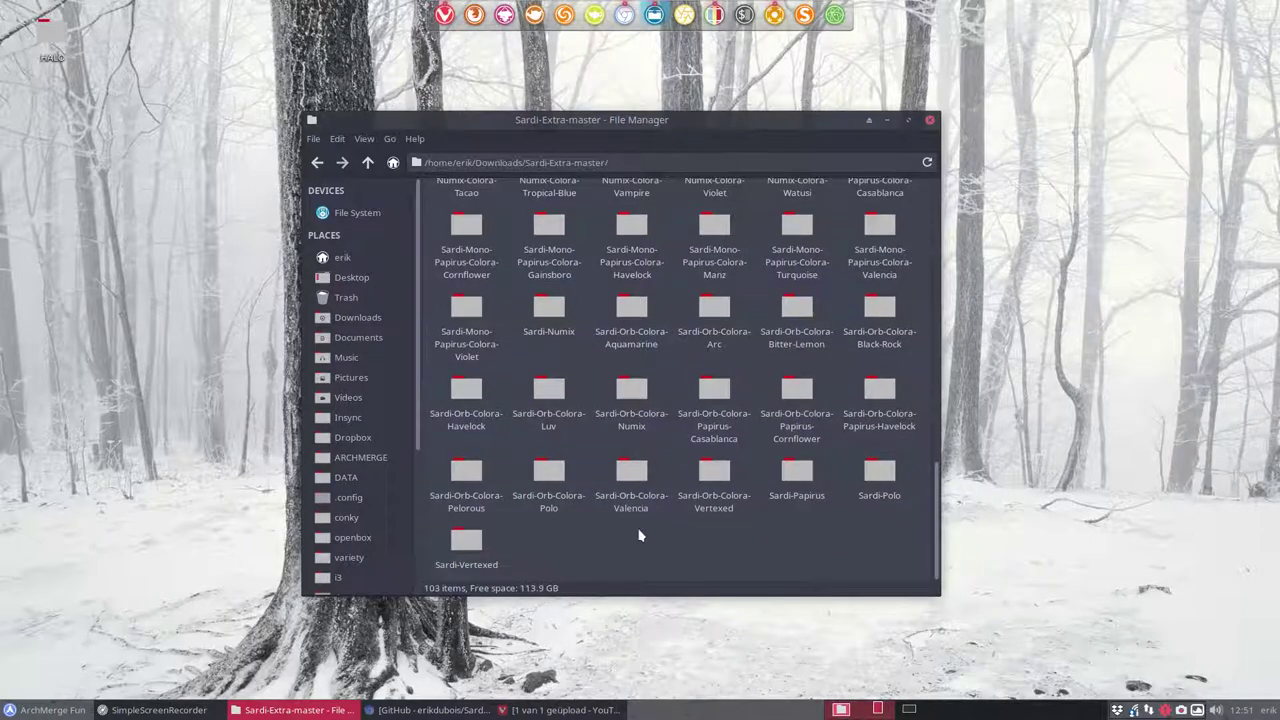
Copy all the theme folders from Sardi-Extra-master into the .icons folder.
{"action": "left_click", "coordinate": [465, 546]}
{"action": "scroll", "coordinate": [465, 546], "scroll_direction": "up", "scroll_amount": 10}
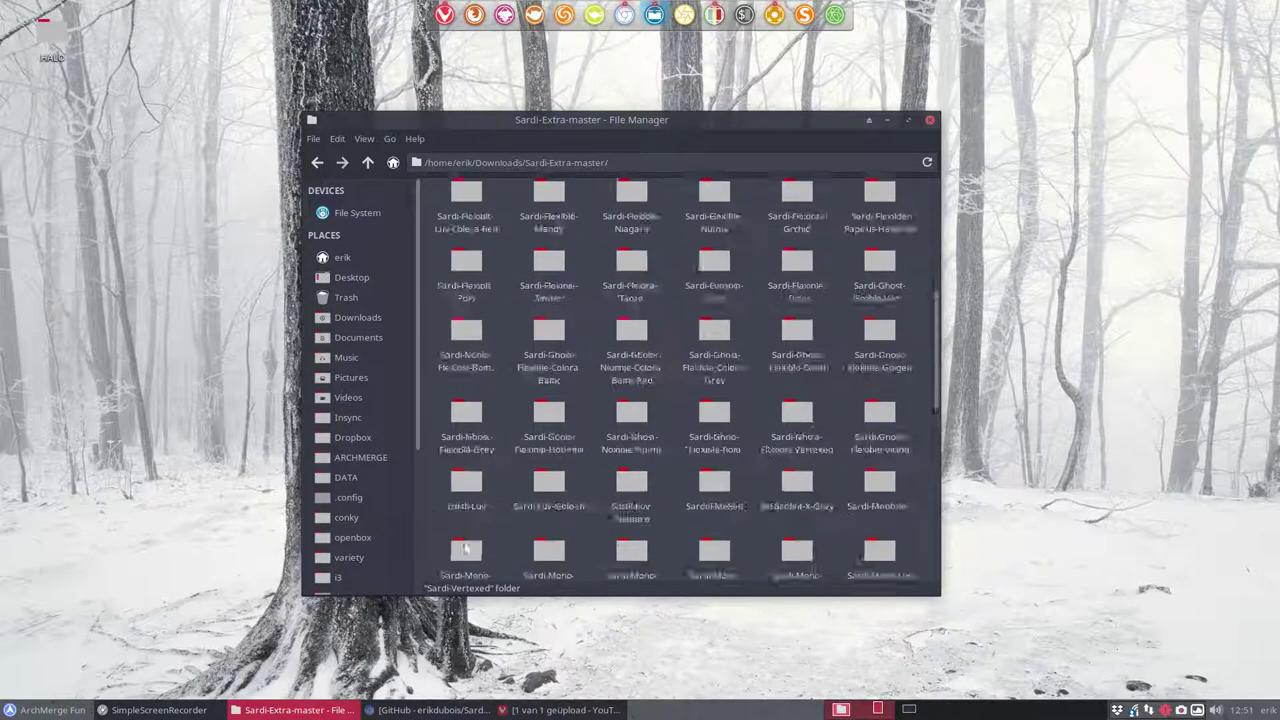
{"action": "key", "text": "ctrl+a"}
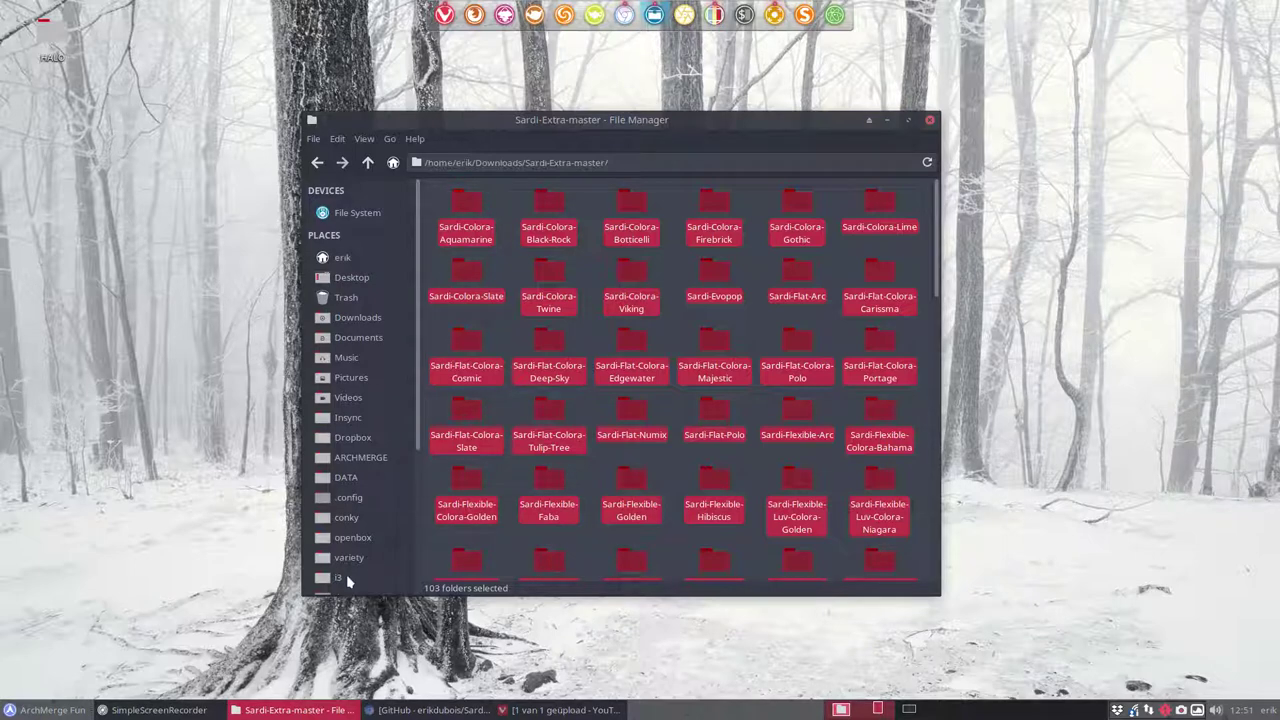
{"action": "scroll", "coordinate": [354, 542], "scroll_direction": "down", "scroll_amount": 3}
{"action": "left_click", "coordinate": [346, 452]}
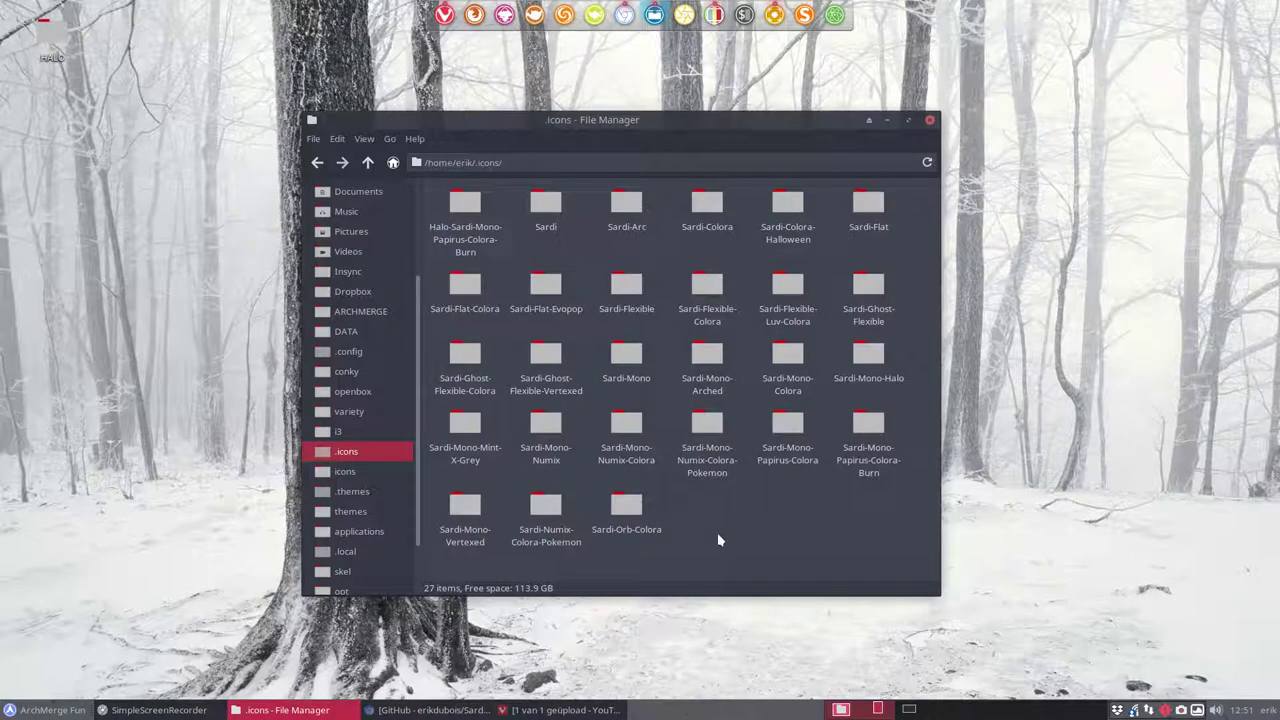
{"action": "key", "text": "ctrl+v"}
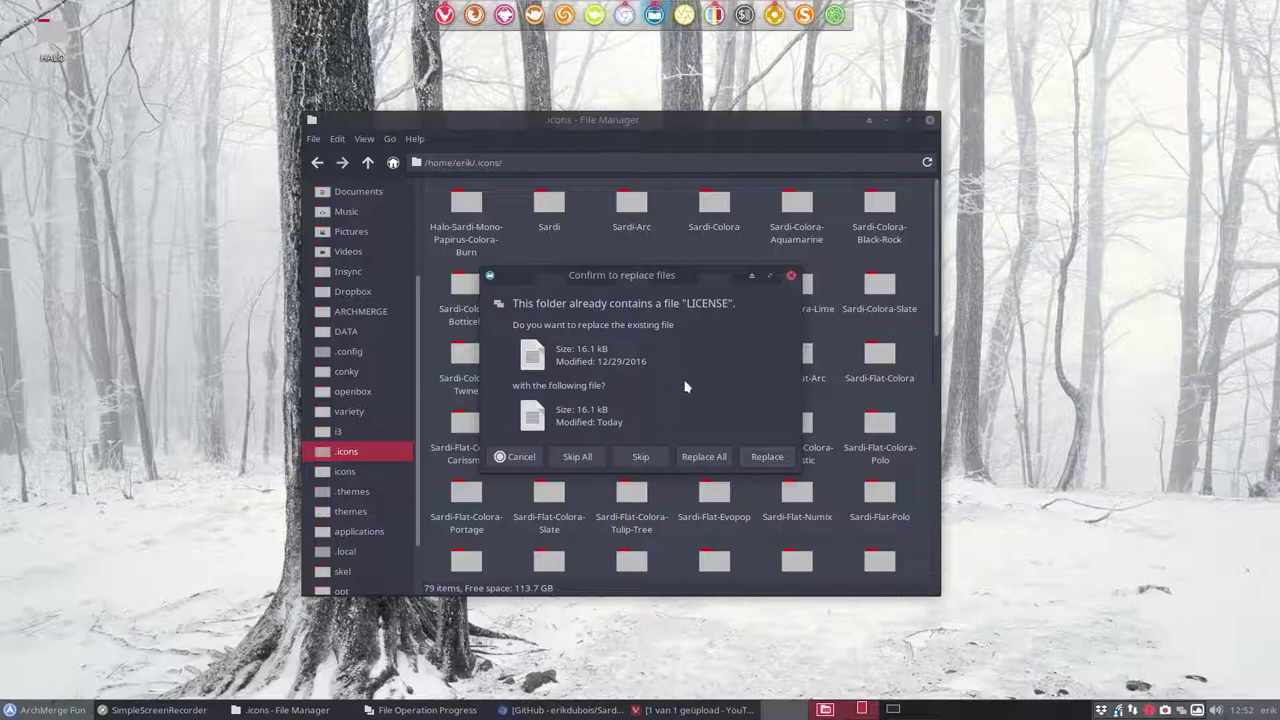
Replace the existing LICENSE, create-new-icon-theme.cache.sh and icon-theme.cache files, and skip all remaining conflicts starting with index.theme.
{"action": "left_click", "coordinate": [764, 460]}
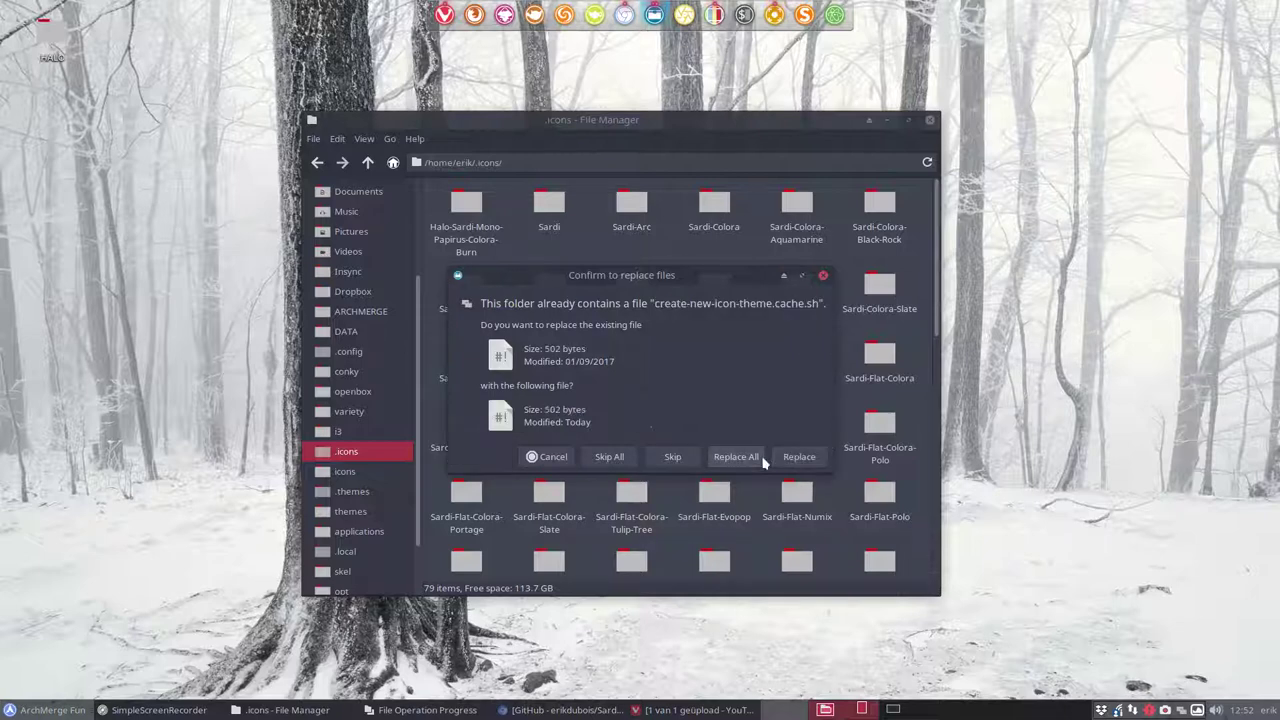
{"action": "left_click", "coordinate": [795, 457]}
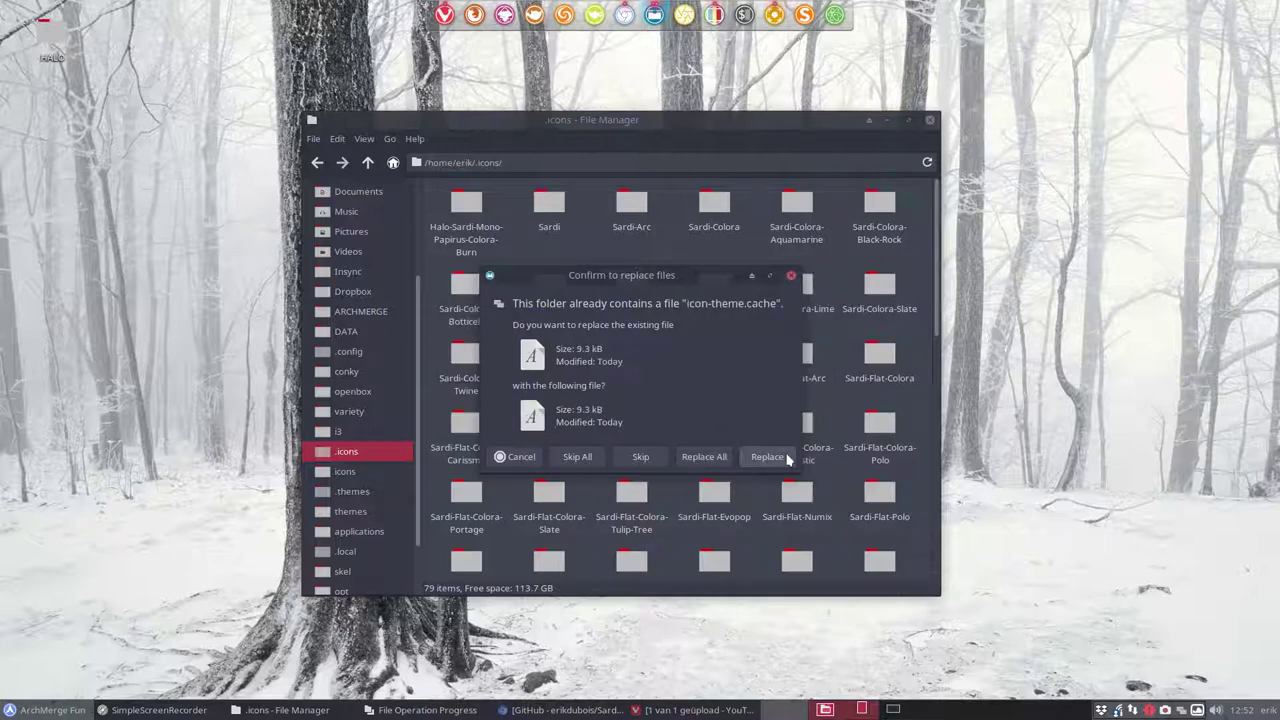
{"action": "left_click", "coordinate": [787, 458]}
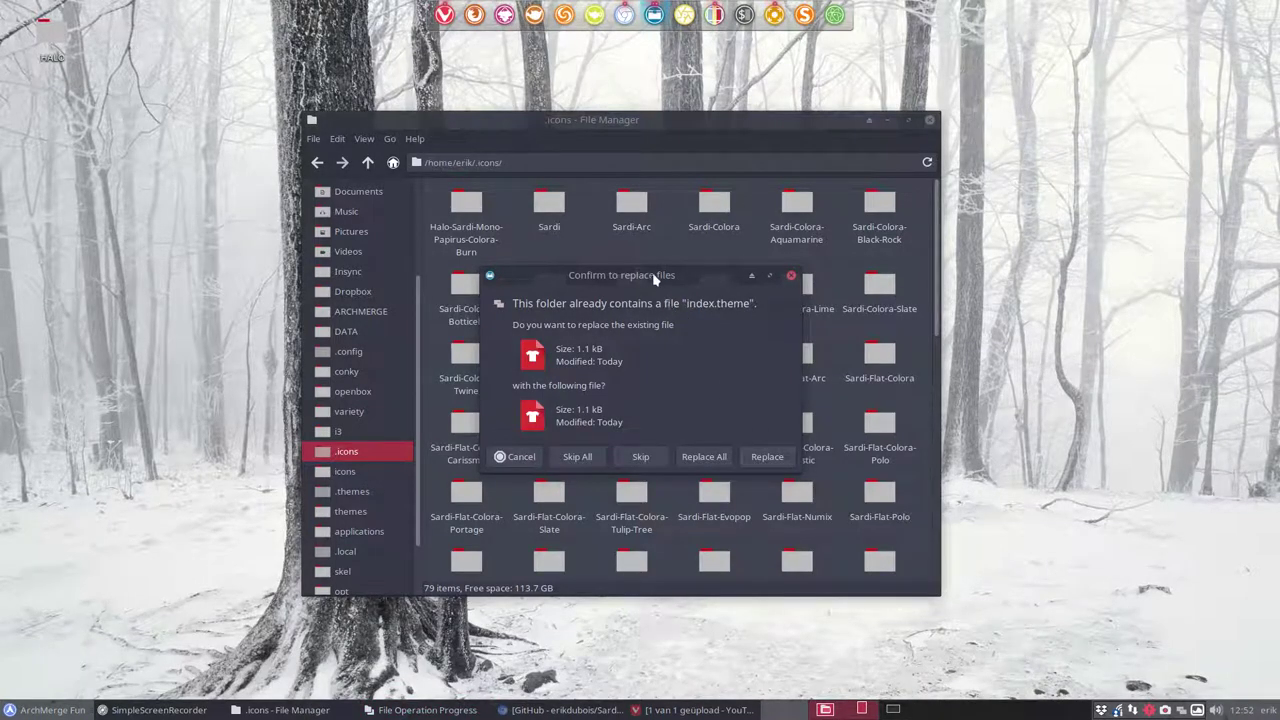
{"action": "left_click_drag", "start_coordinate": [652, 272], "coordinate": [1143, 279]}
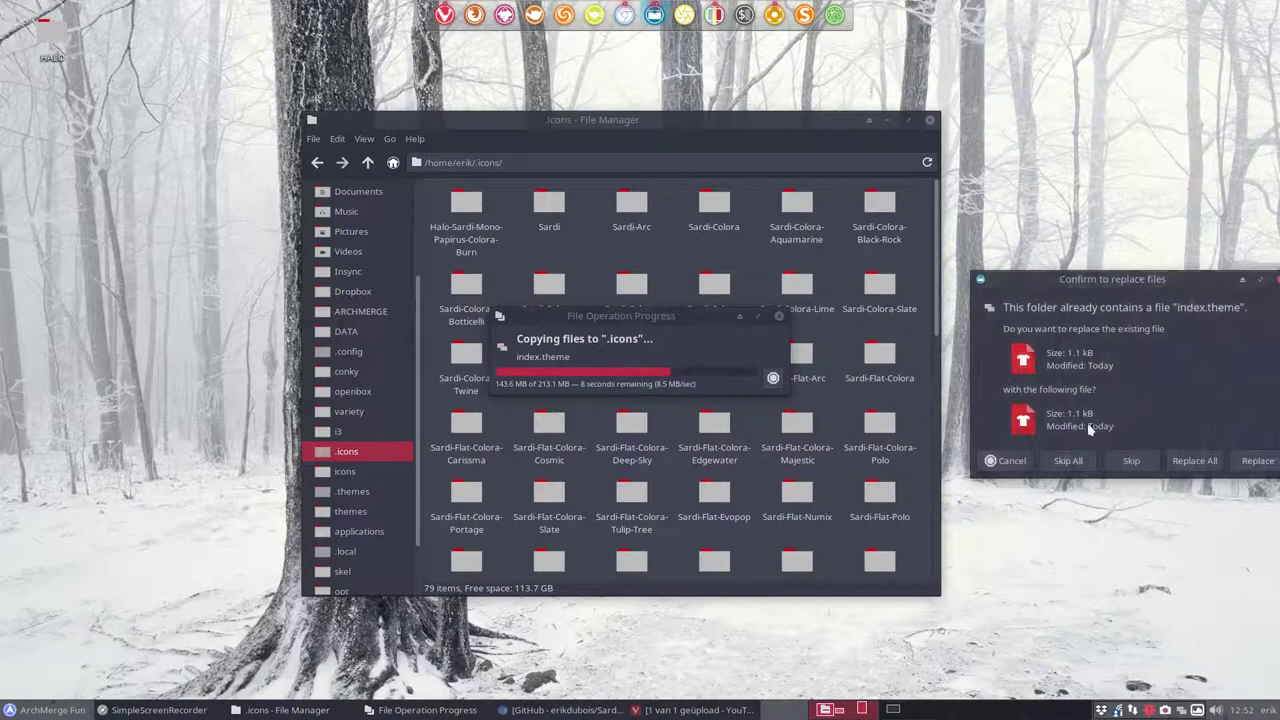
{"action": "left_click", "coordinate": [1068, 460]}
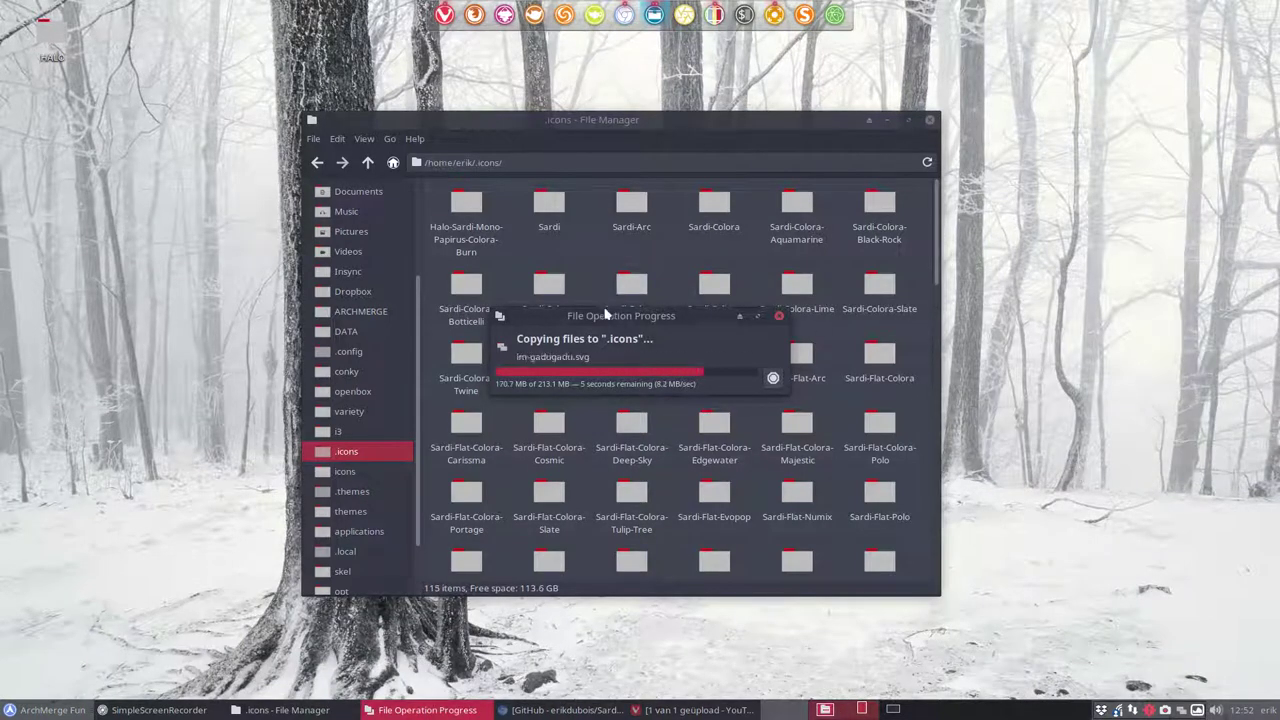
{"action": "left_click_drag", "start_coordinate": [629, 313], "coordinate": [1103, 296]}
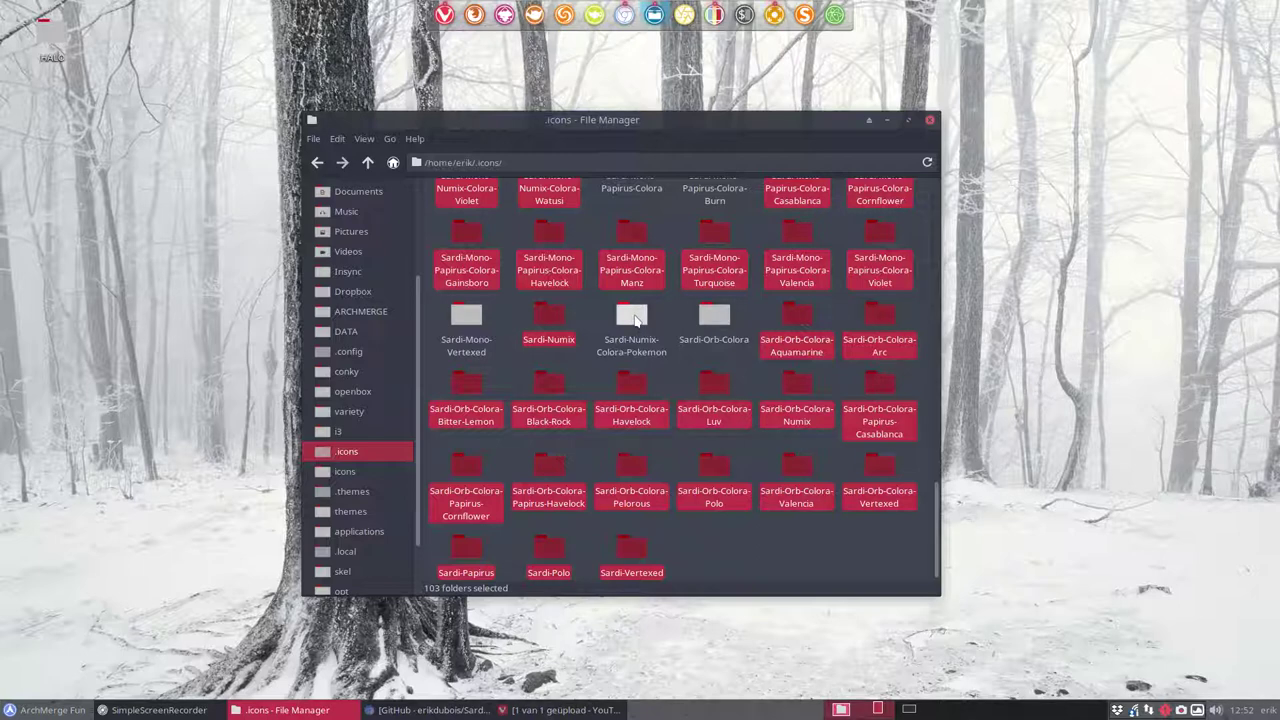
Look through the newly copied Sardi theme folders in .icons and close the folder window.
{"action": "scroll", "coordinate": [634, 318], "scroll_direction": "up", "scroll_amount": 10}
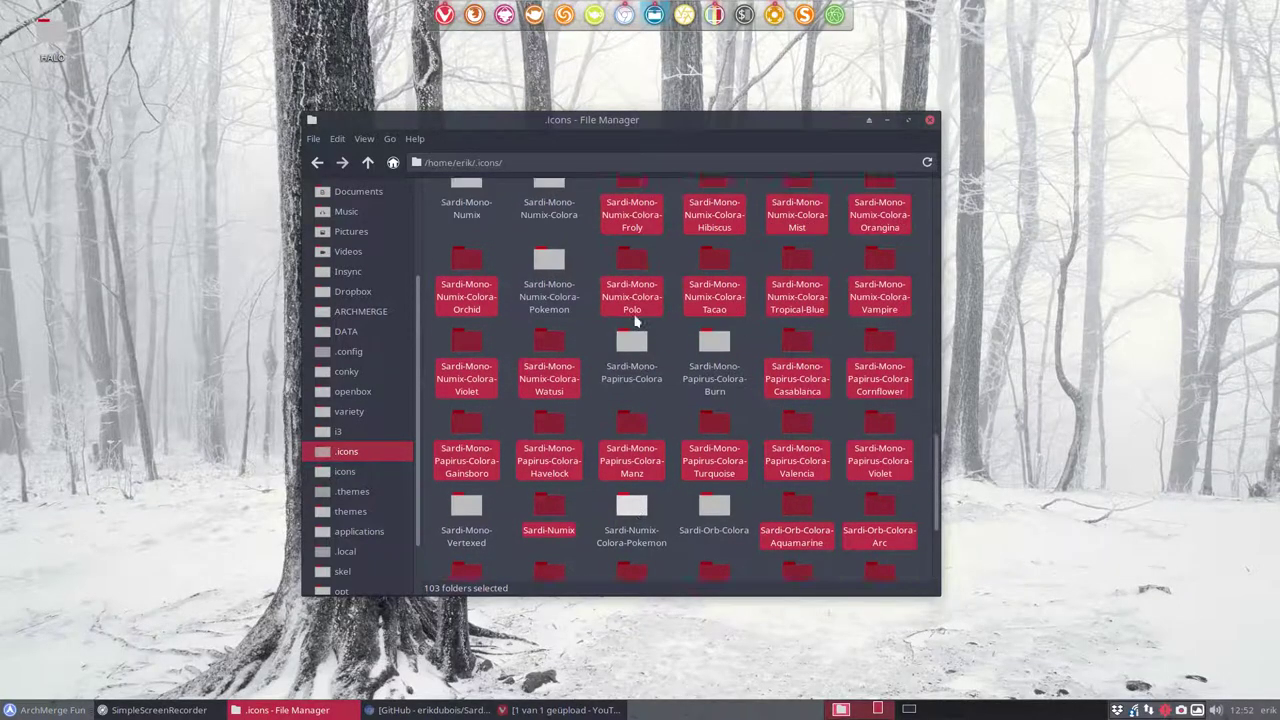
{"action": "scroll", "coordinate": [634, 320], "scroll_direction": "up", "scroll_amount": 10}
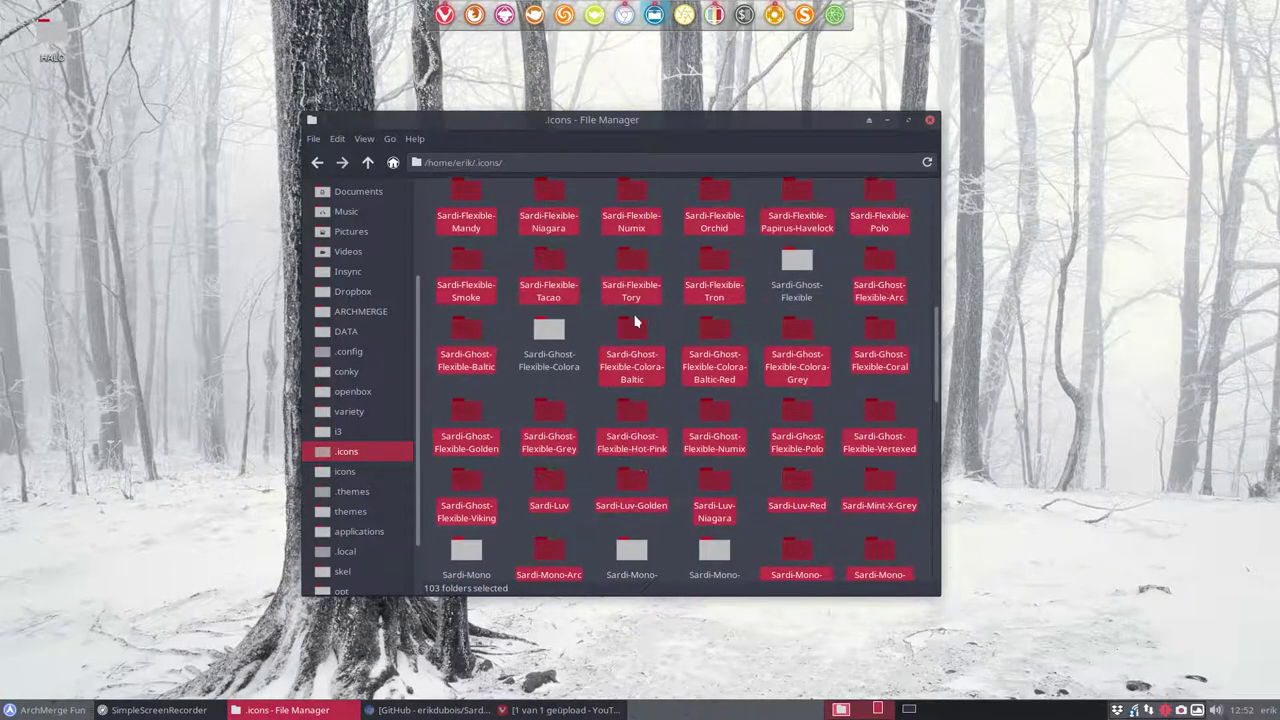
{"action": "scroll", "coordinate": [634, 320], "scroll_direction": "up", "scroll_amount": 2}
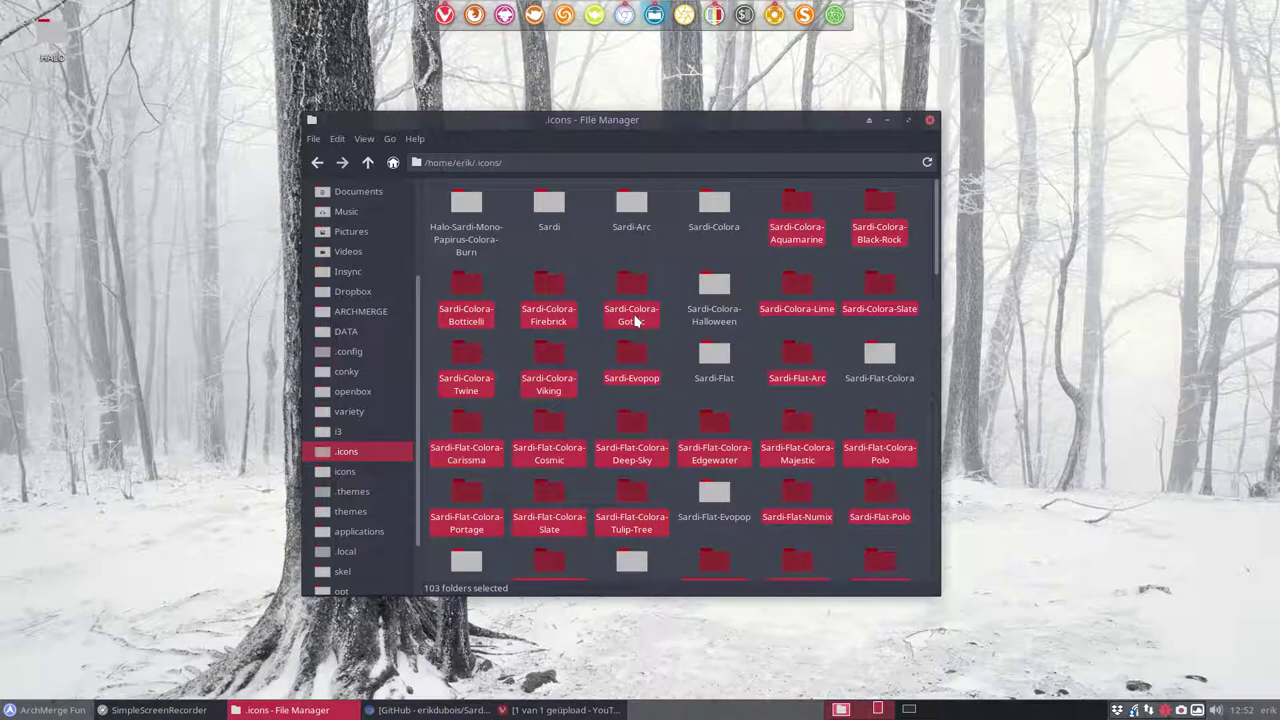
{"action": "scroll", "coordinate": [634, 320], "scroll_direction": "down", "scroll_amount": 15}
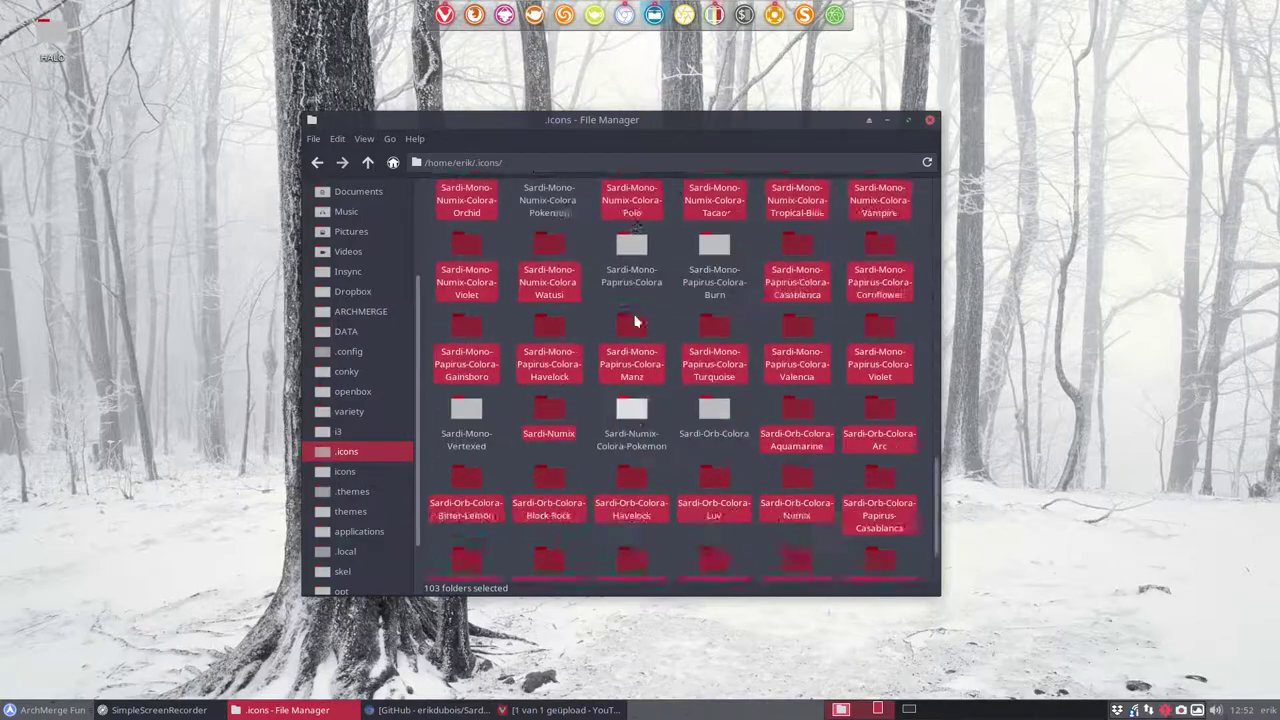
{"action": "scroll", "coordinate": [634, 320], "scroll_direction": "down", "scroll_amount": 3}
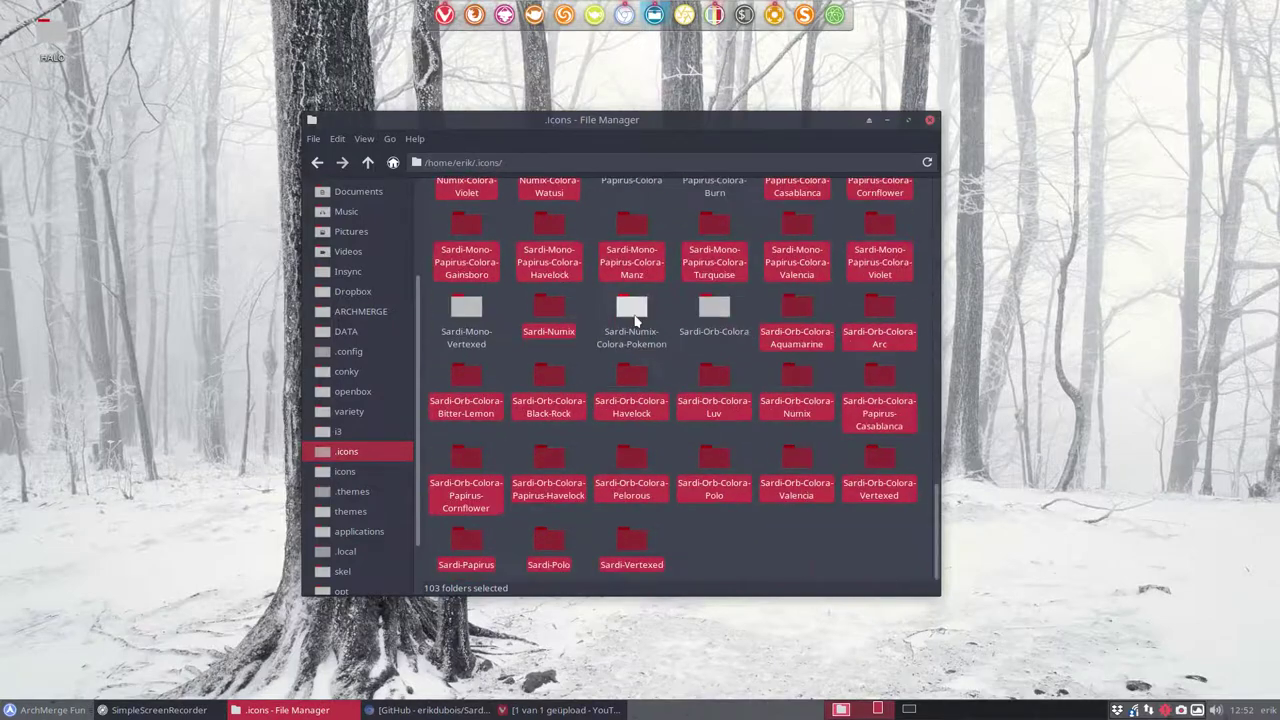
{"action": "left_click", "coordinate": [930, 121]}
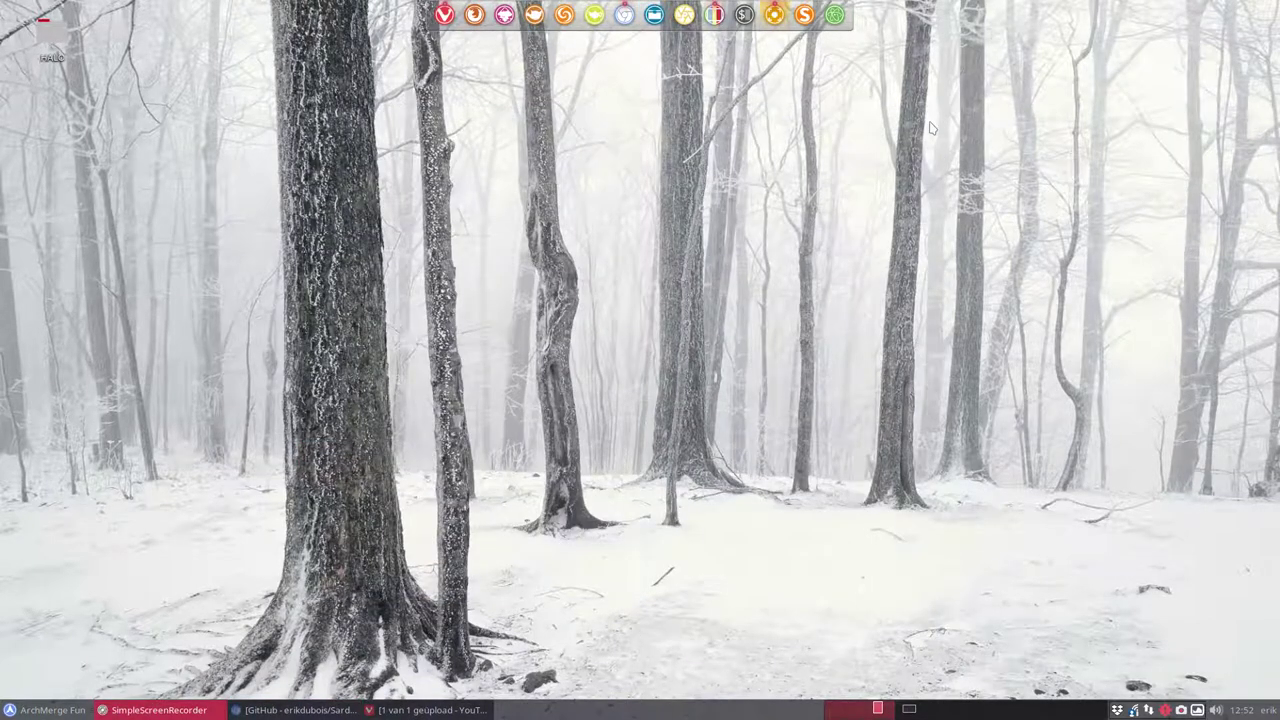
Open the Appearance settings from the Settings manager, move the window aside and show the list of icon themes.
{"action": "left_click", "coordinate": [66, 711]}
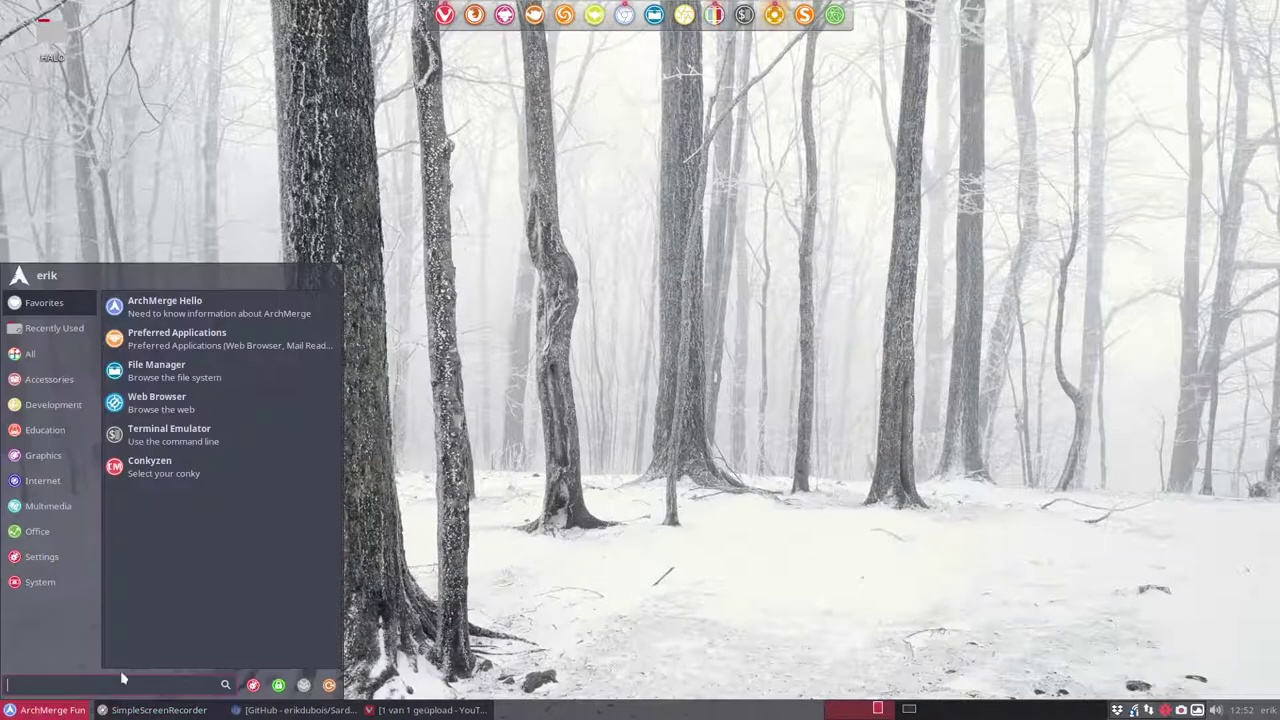
{"action": "left_click", "coordinate": [253, 685]}
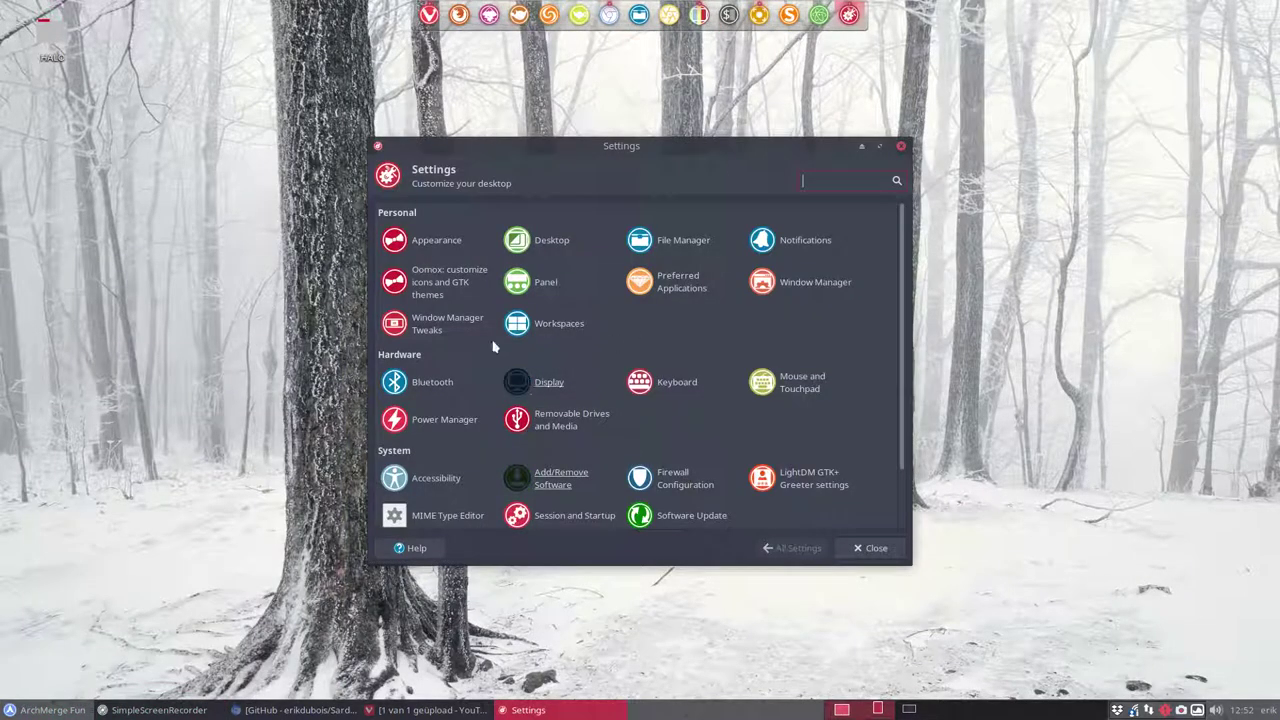
{"action": "left_click", "coordinate": [443, 252]}
{"action": "left_click_drag", "start_coordinate": [622, 148], "coordinate": [910, 129]}
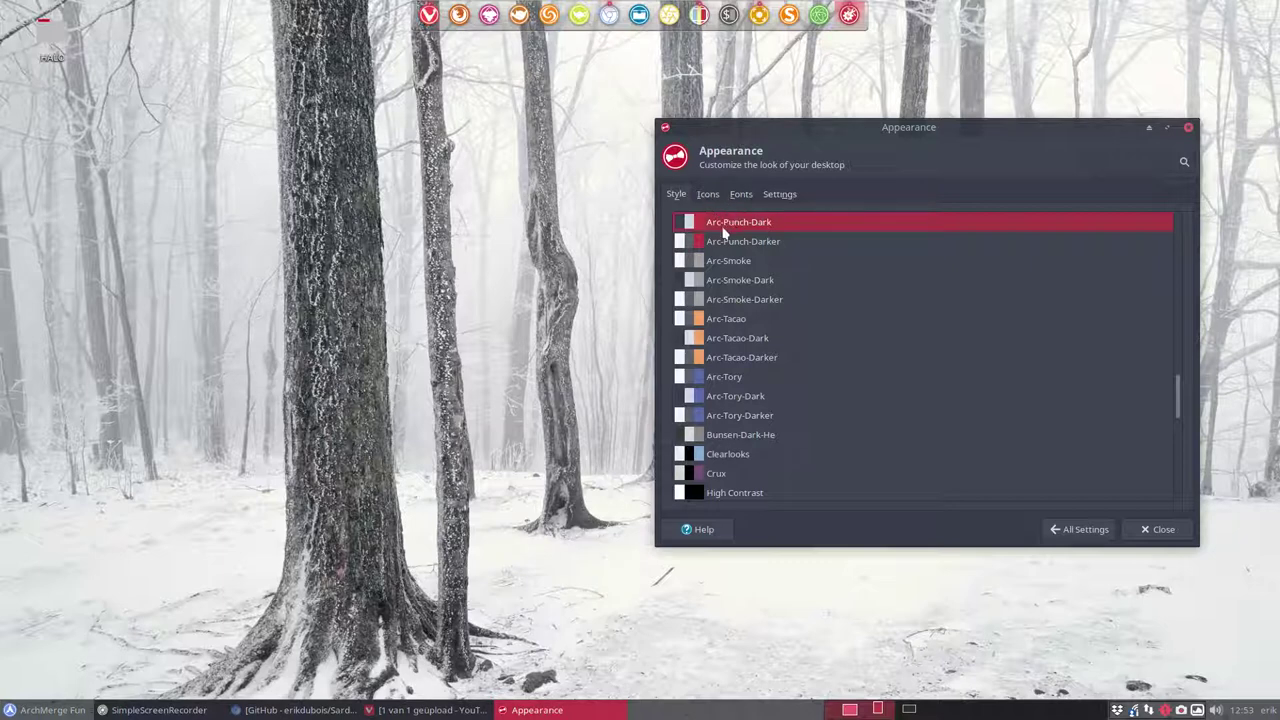
{"action": "left_click", "coordinate": [708, 195]}
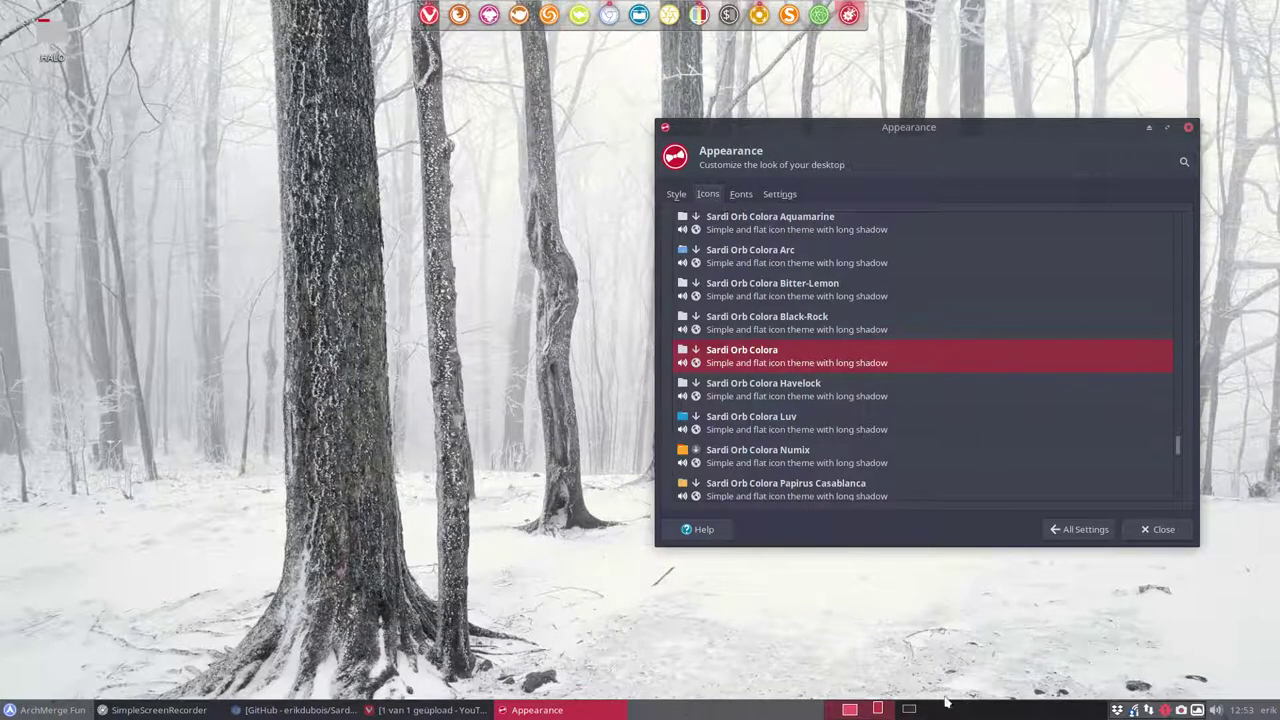
Set the painted sea-of-clouds picture with seagulls and a red kite as wallpaper using the Variety wallpaper selector, and close the selector.
{"action": "left_click", "coordinate": [1200, 708]}
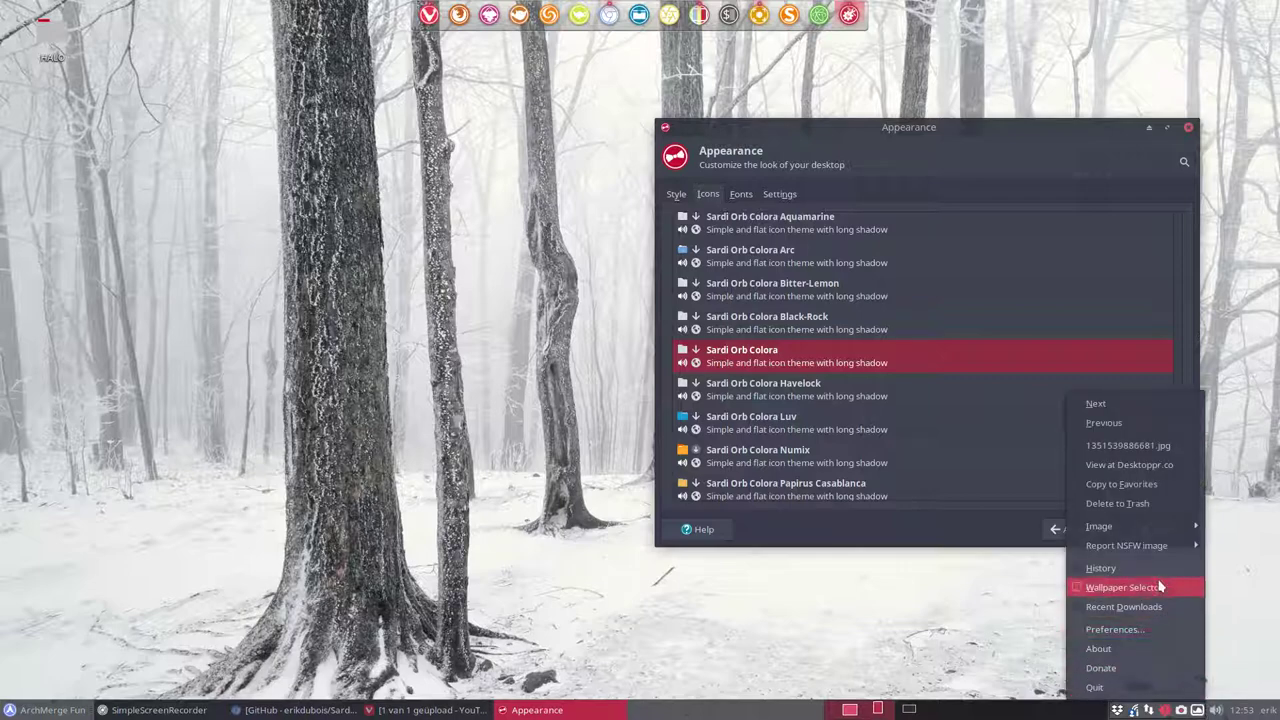
{"action": "left_click", "coordinate": [1120, 587]}
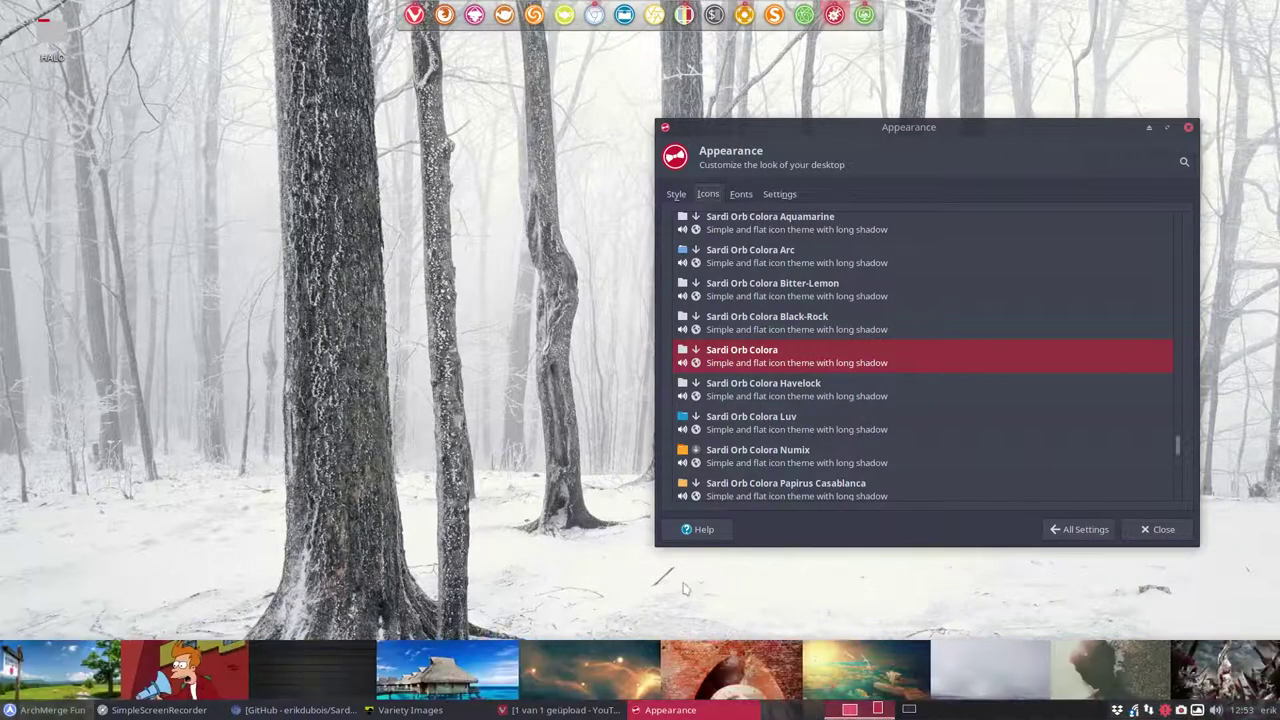
{"action": "left_click", "coordinate": [773, 672]}
{"action": "left_click", "coordinate": [808, 671]}
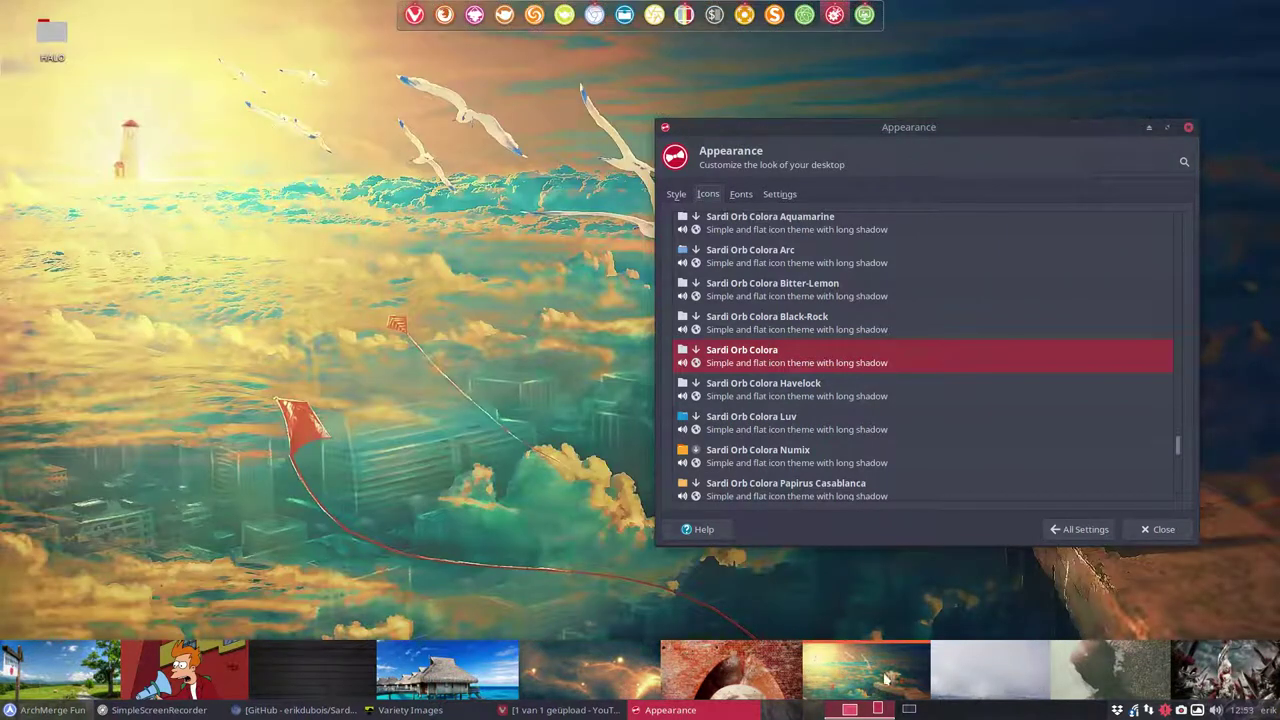
{"action": "right_click", "coordinate": [885, 680]}
{"action": "left_click", "coordinate": [905, 667]}
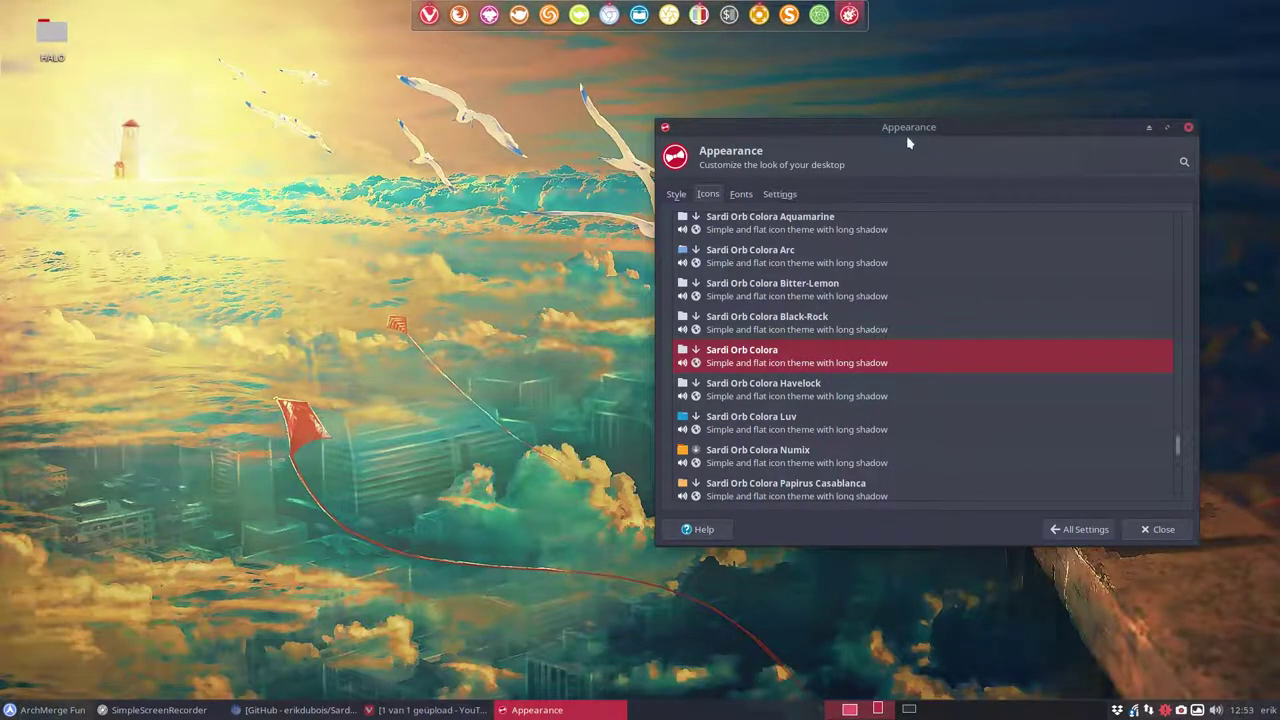
Reposition the Appearance window and apply the Sardi Arc icon theme.
{"action": "left_click_drag", "start_coordinate": [906, 135], "coordinate": [789, 129]}
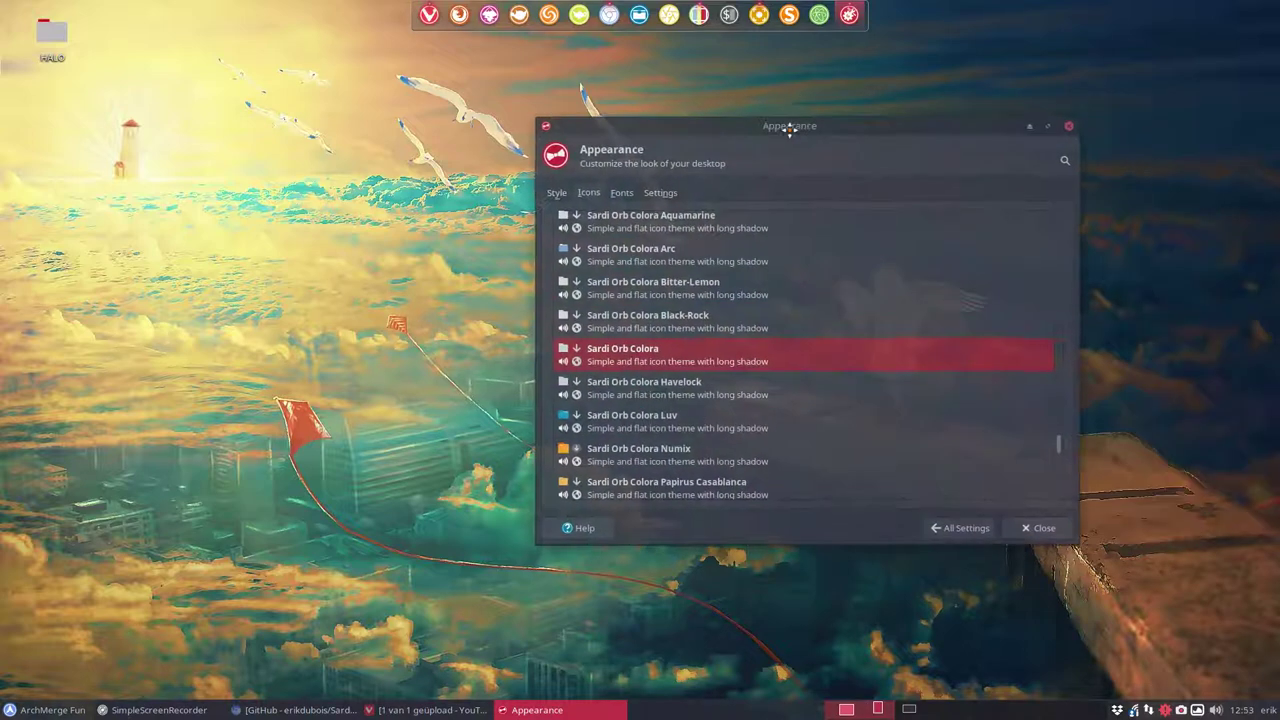
{"action": "scroll", "coordinate": [697, 327], "scroll_direction": "up", "scroll_amount": 10}
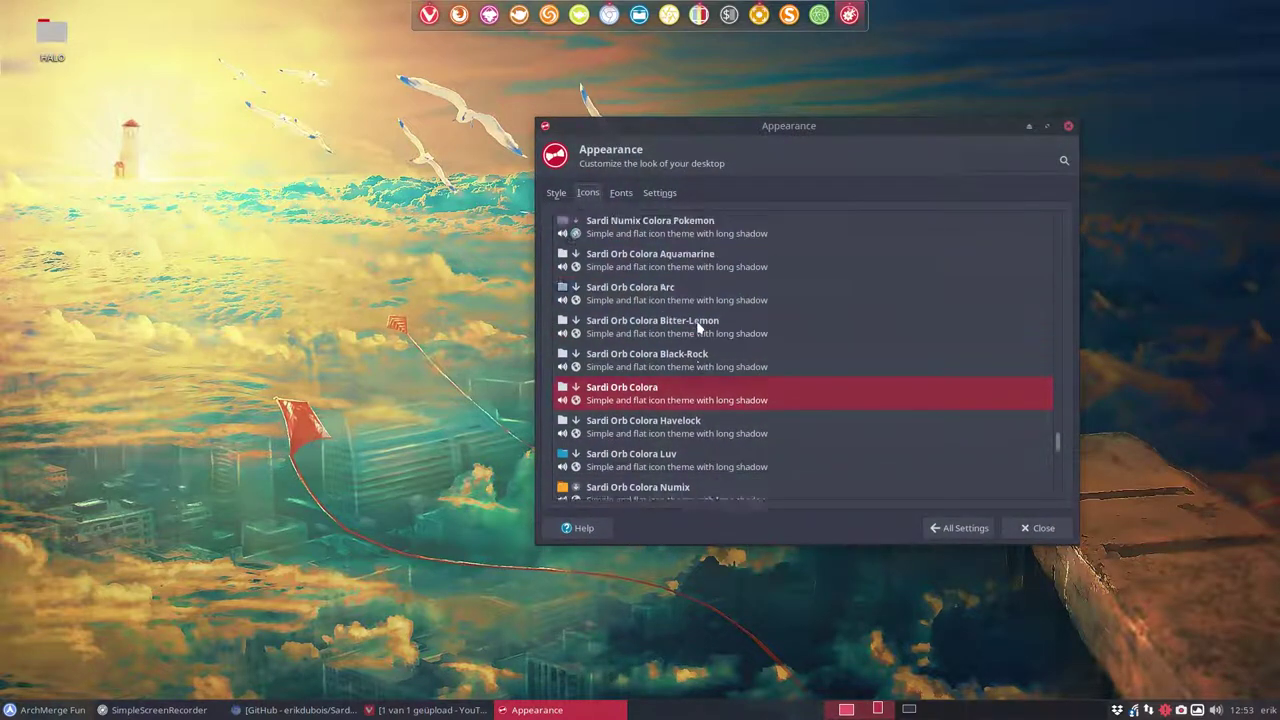
{"action": "scroll", "coordinate": [697, 327], "scroll_direction": "up", "scroll_amount": 10}
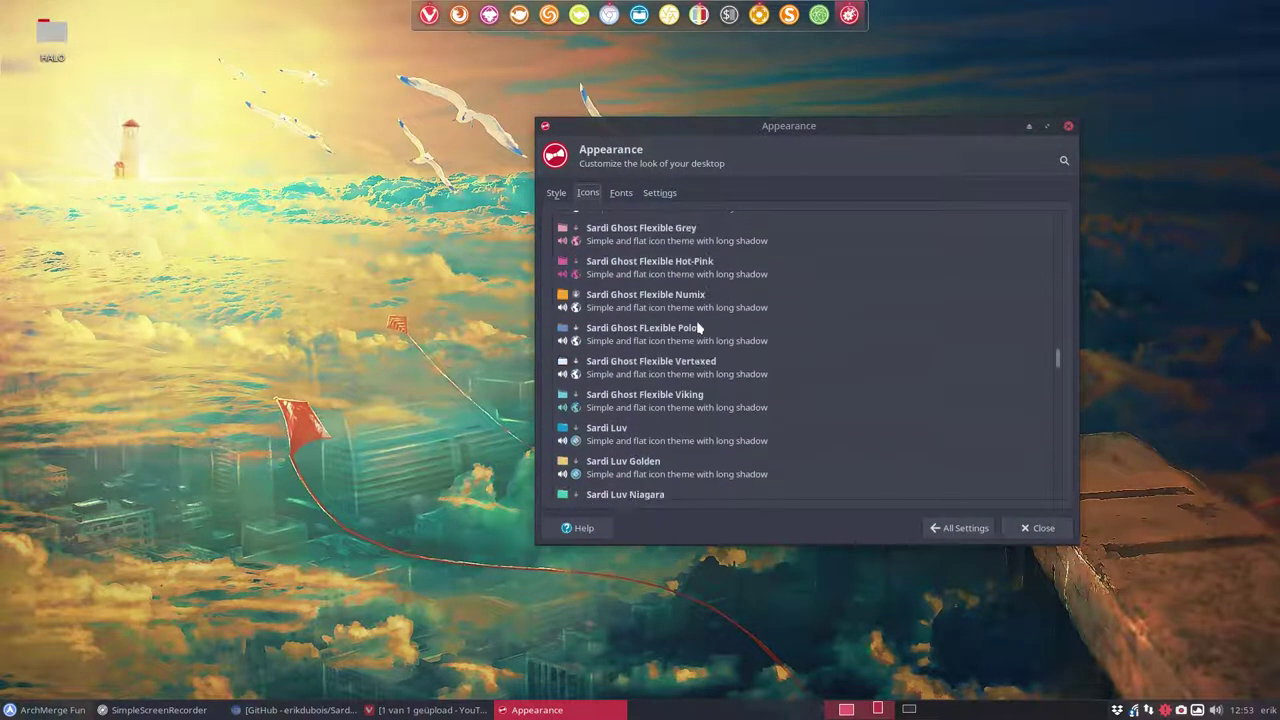
{"action": "scroll", "coordinate": [697, 327], "scroll_direction": "up", "scroll_amount": 10}
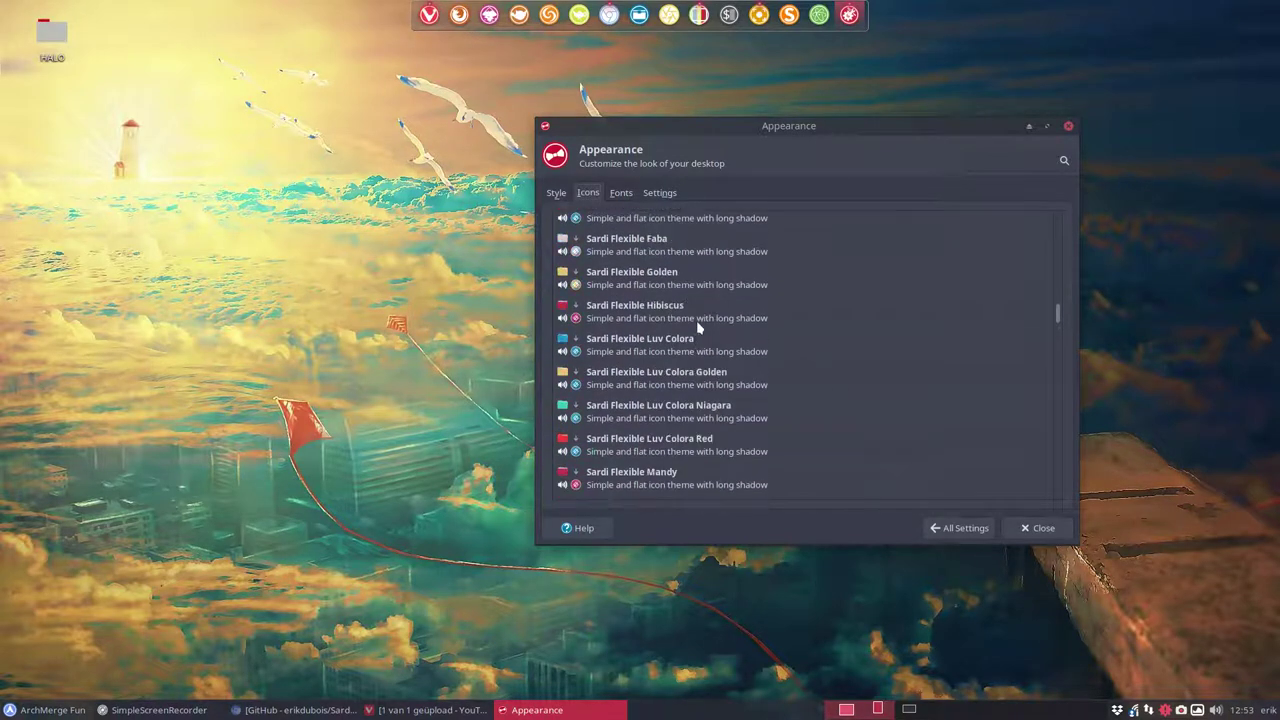
{"action": "scroll", "coordinate": [698, 327], "scroll_direction": "up", "scroll_amount": 10}
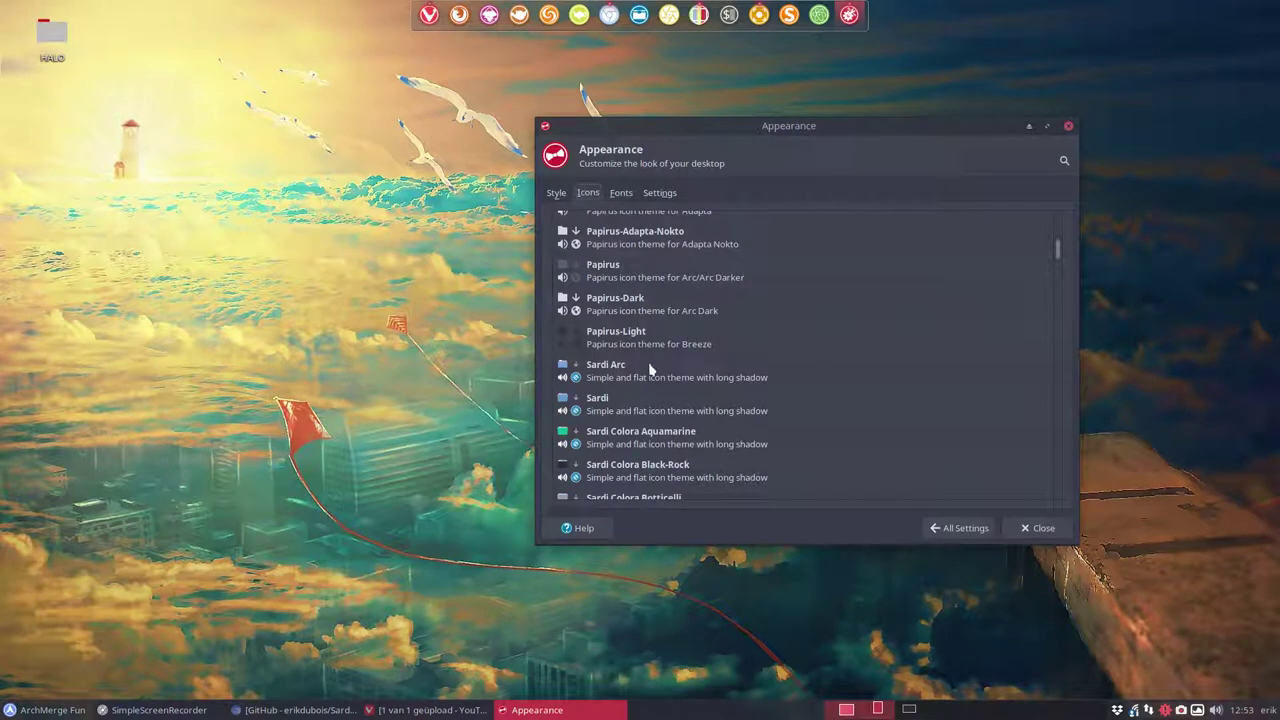
{"action": "left_click", "coordinate": [648, 368]}
Open the home folder in the file manager and arrange it beside the Appearance window.
{"action": "left_click_drag", "start_coordinate": [841, 124], "coordinate": [1029, 102]}
{"action": "left_click", "coordinate": [28, 709]}
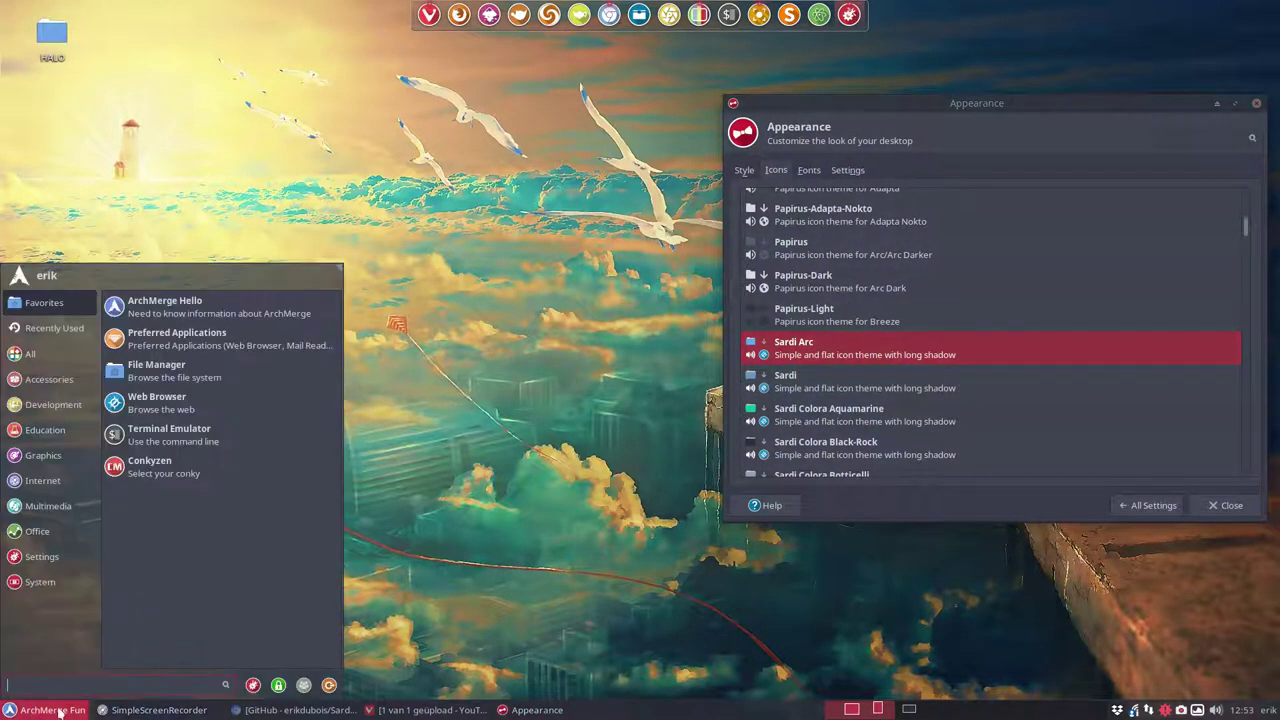
{"action": "left_click", "coordinate": [163, 383]}
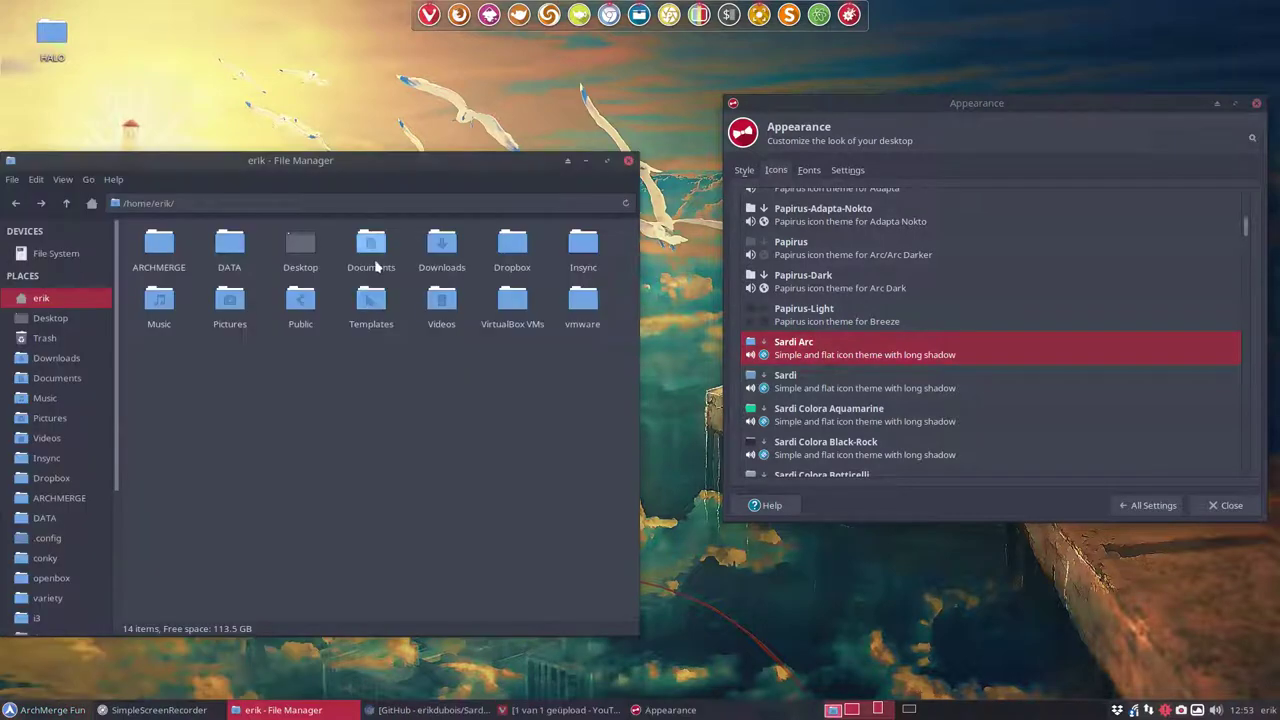
{"action": "left_click_drag", "start_coordinate": [354, 144], "coordinate": [420, 122]}
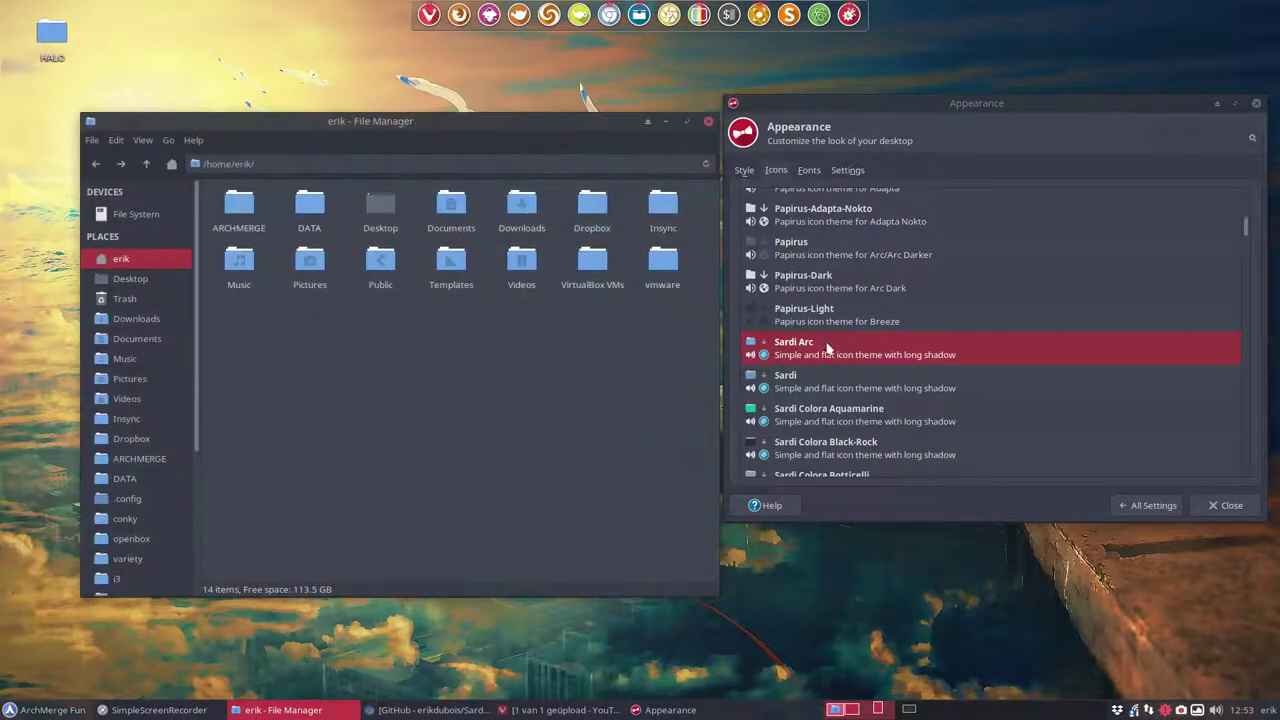
Apply the Sardi icon theme, adjust the home folder window's position, and switch to Sardi Colora Aquamarine.
{"action": "left_click", "coordinate": [823, 382]}
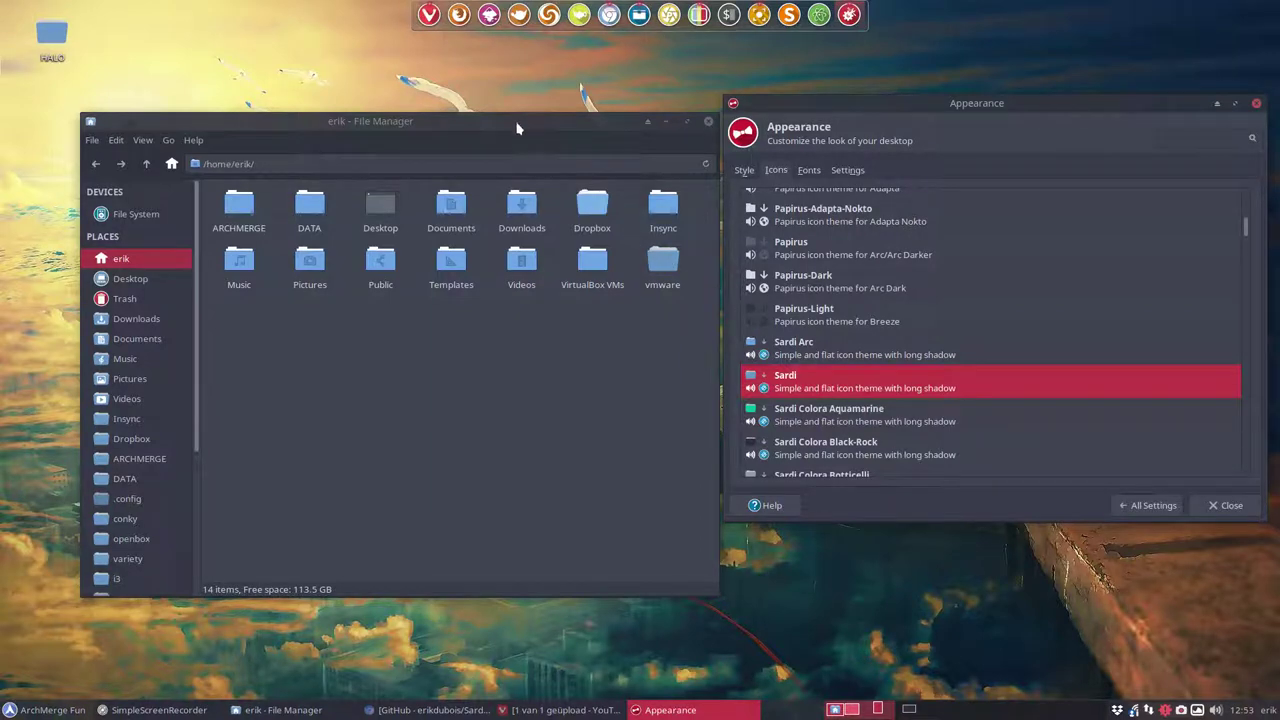
{"action": "left_click_drag", "start_coordinate": [517, 126], "coordinate": [489, 130]}
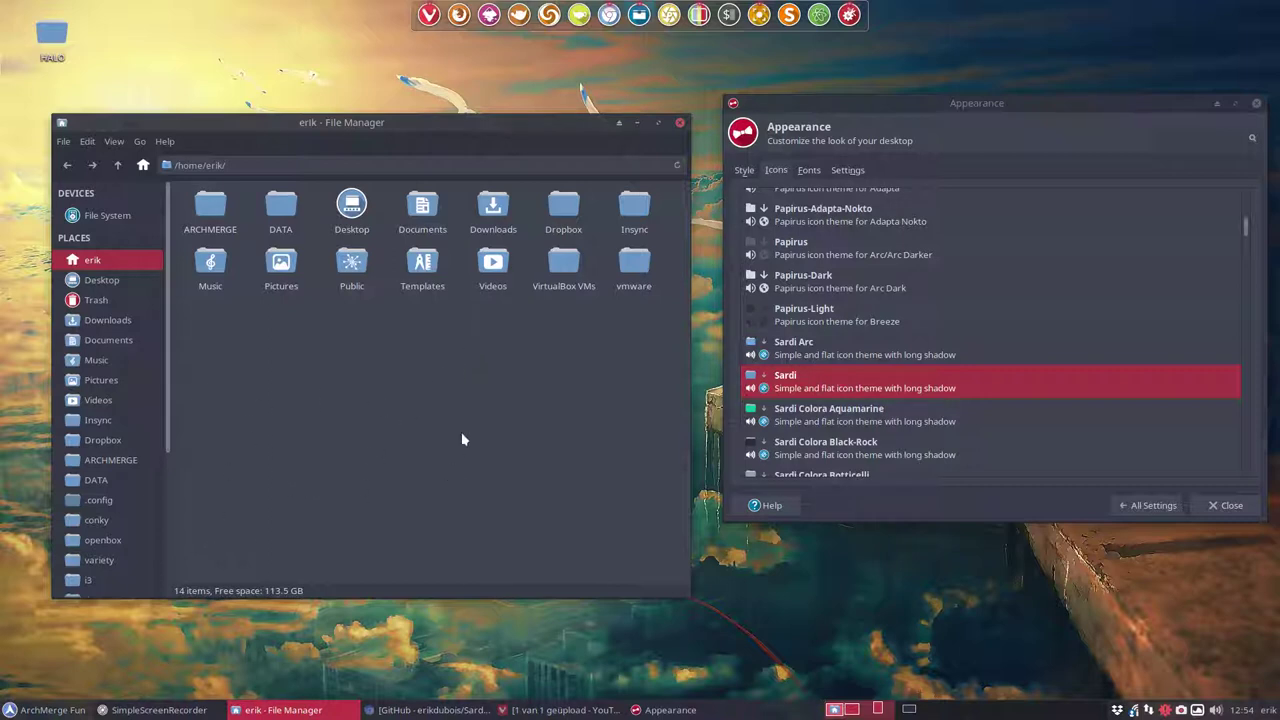
{"action": "left_click", "coordinate": [818, 413]}
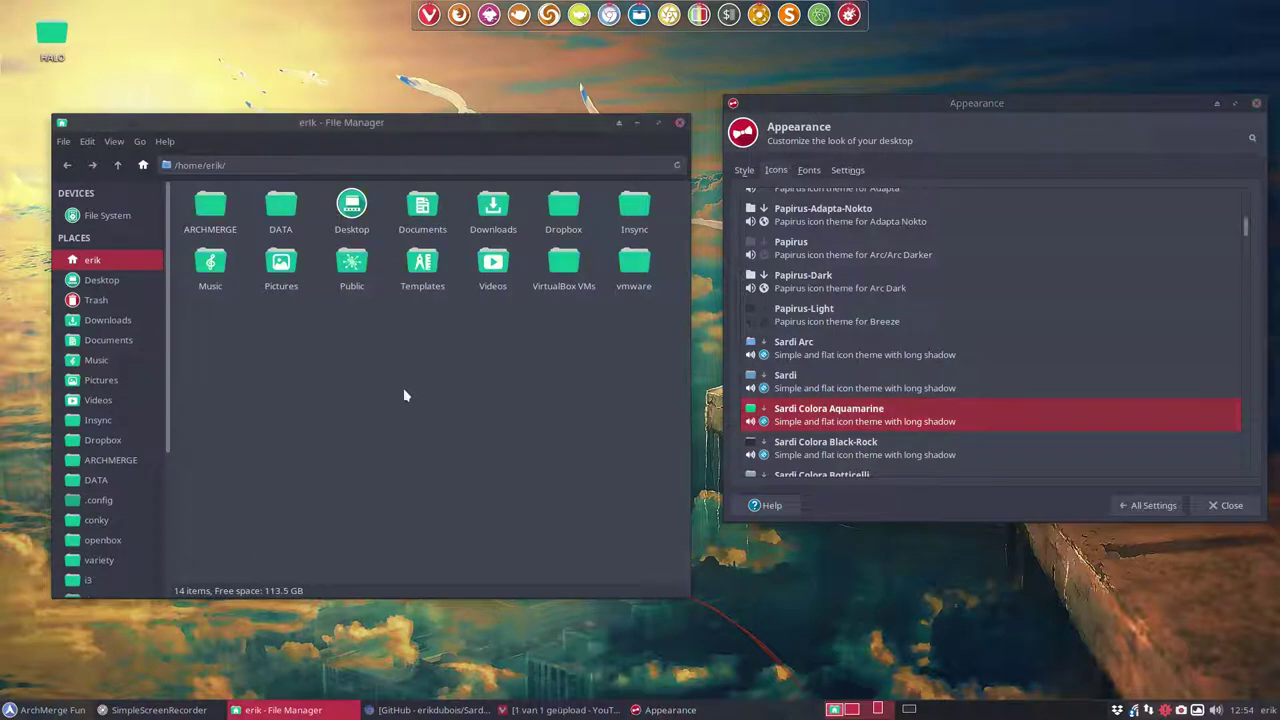
Apply the Sardi Colora Black-Rock icon theme and then Sardi Colora Botticelli, checking each against the home folder window.
{"action": "left_click", "coordinate": [826, 445]}
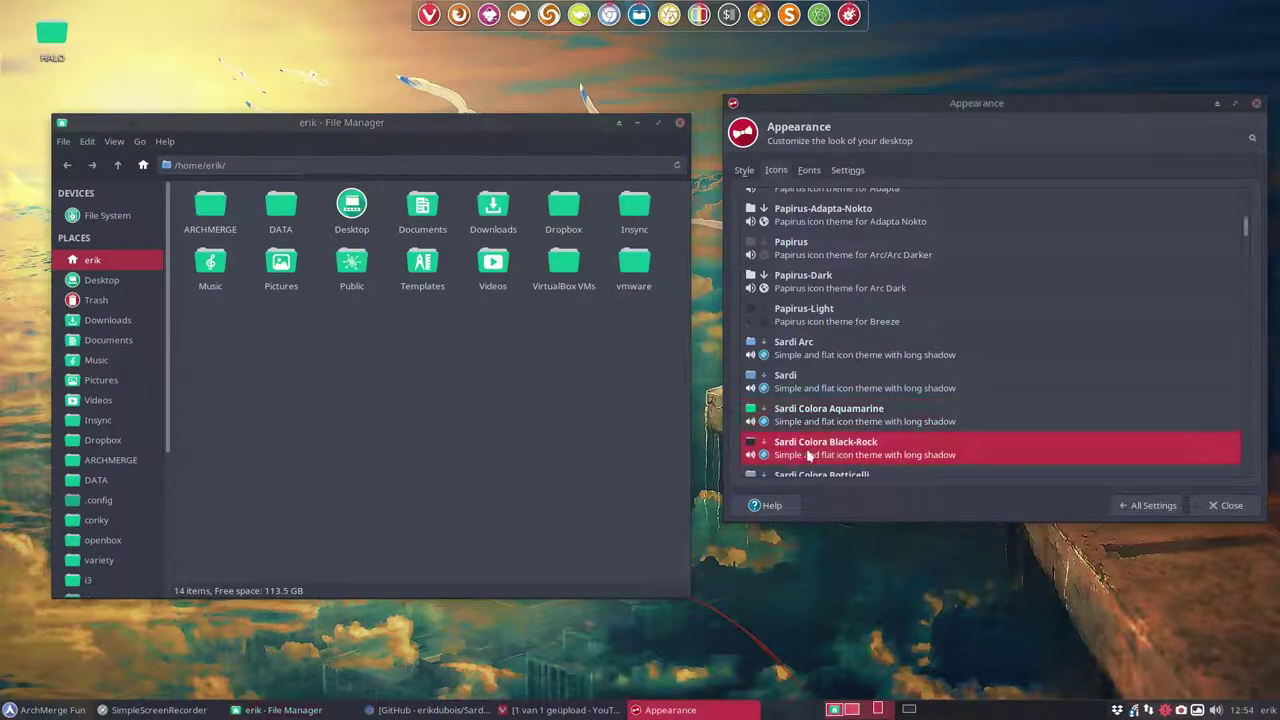
{"action": "left_click", "coordinate": [488, 430]}
{"action": "left_click", "coordinate": [850, 447]}
{"action": "scroll", "coordinate": [850, 447], "scroll_direction": "down", "scroll_amount": 2}
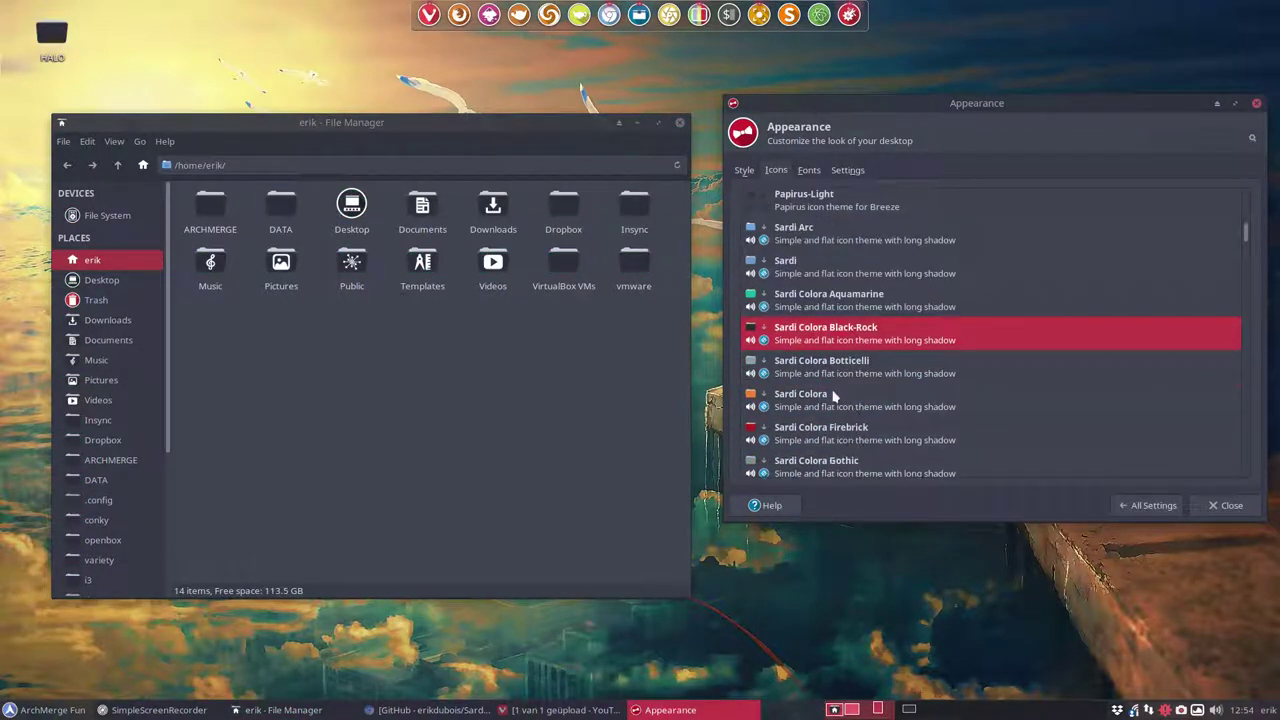
{"action": "left_click", "coordinate": [817, 380]}
{"action": "left_click", "coordinate": [538, 400]}
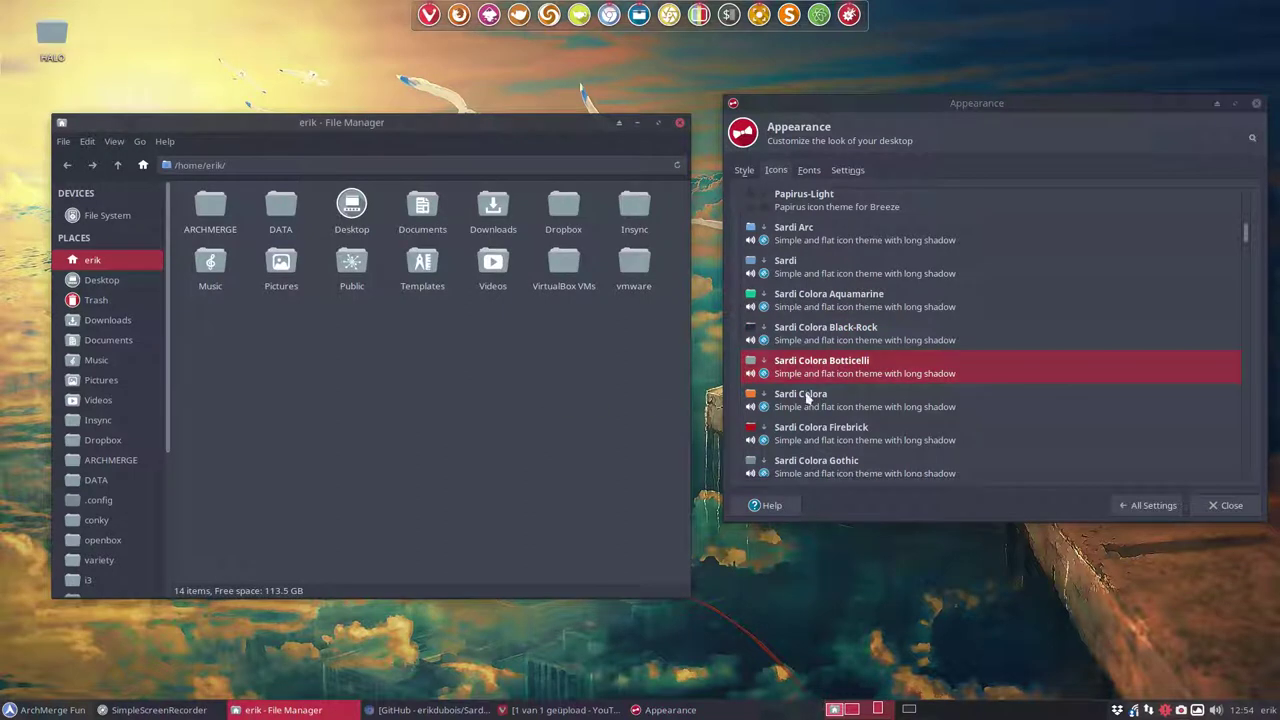
Preview the Sardi Colora, Sardi Colora Firebrick and Sardi Colora Gothic icon themes on the home folder.
{"action": "left_click", "coordinate": [878, 407]}
{"action": "left_click", "coordinate": [518, 406]}
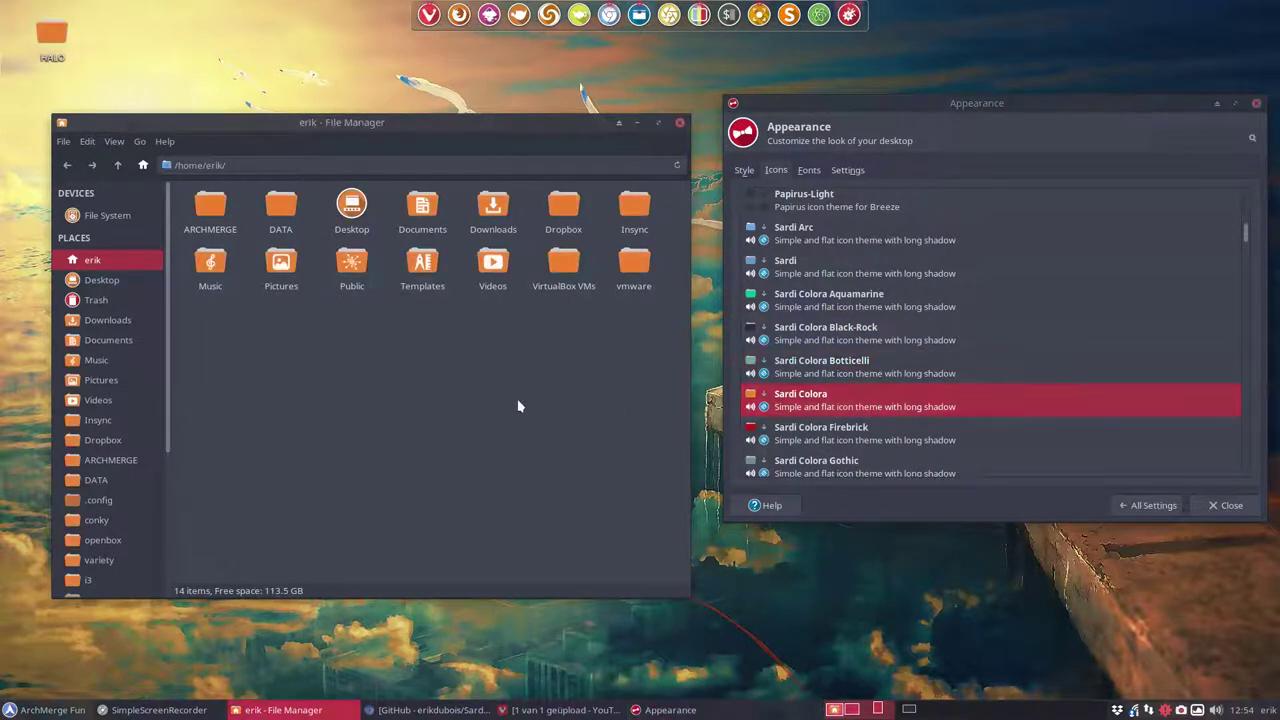
{"action": "left_click", "coordinate": [814, 435]}
{"action": "left_click", "coordinate": [516, 443]}
{"action": "left_click", "coordinate": [816, 470]}
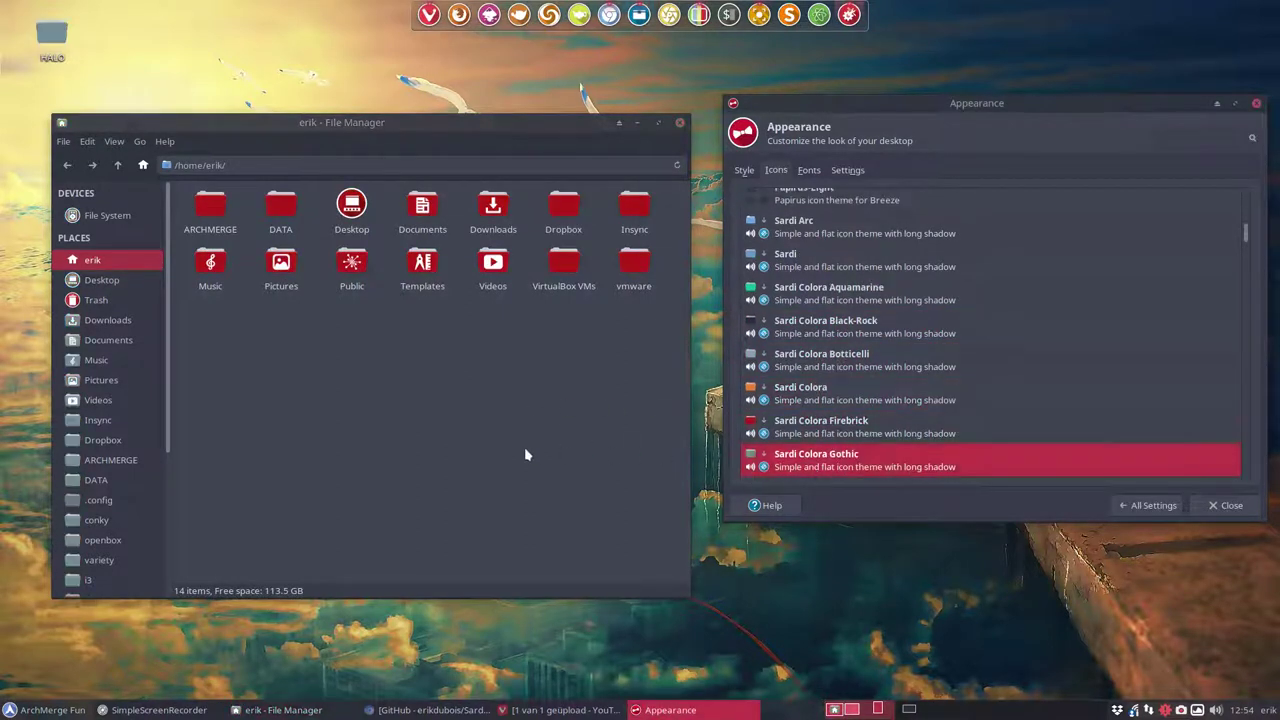
{"action": "left_click", "coordinate": [524, 447]}
Switch the icon theme to Sardi Colora Halloween and then to Sardi Colora Lime, viewing the home folder each time.
{"action": "scroll", "coordinate": [822, 400], "scroll_direction": "down", "scroll_amount": 2}
{"action": "left_click", "coordinate": [822, 382]}
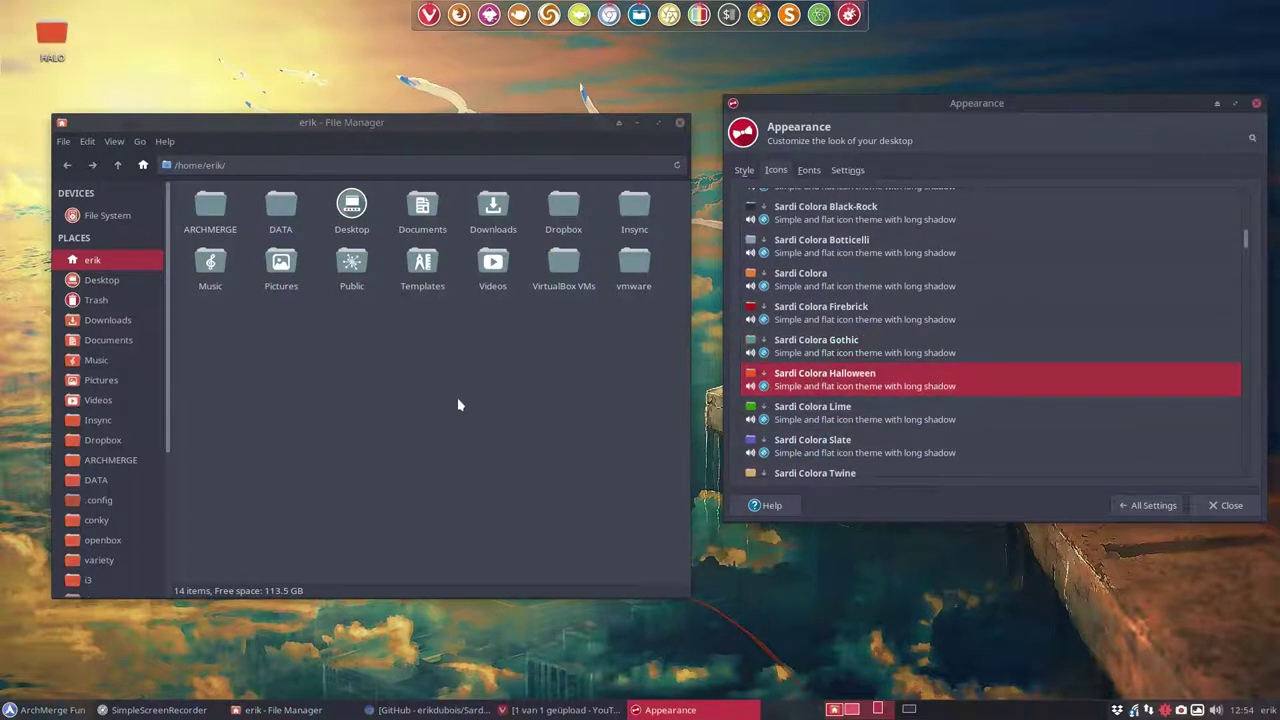
{"action": "left_click", "coordinate": [462, 405]}
{"action": "left_click", "coordinate": [818, 412]}
{"action": "left_click", "coordinate": [572, 413]}
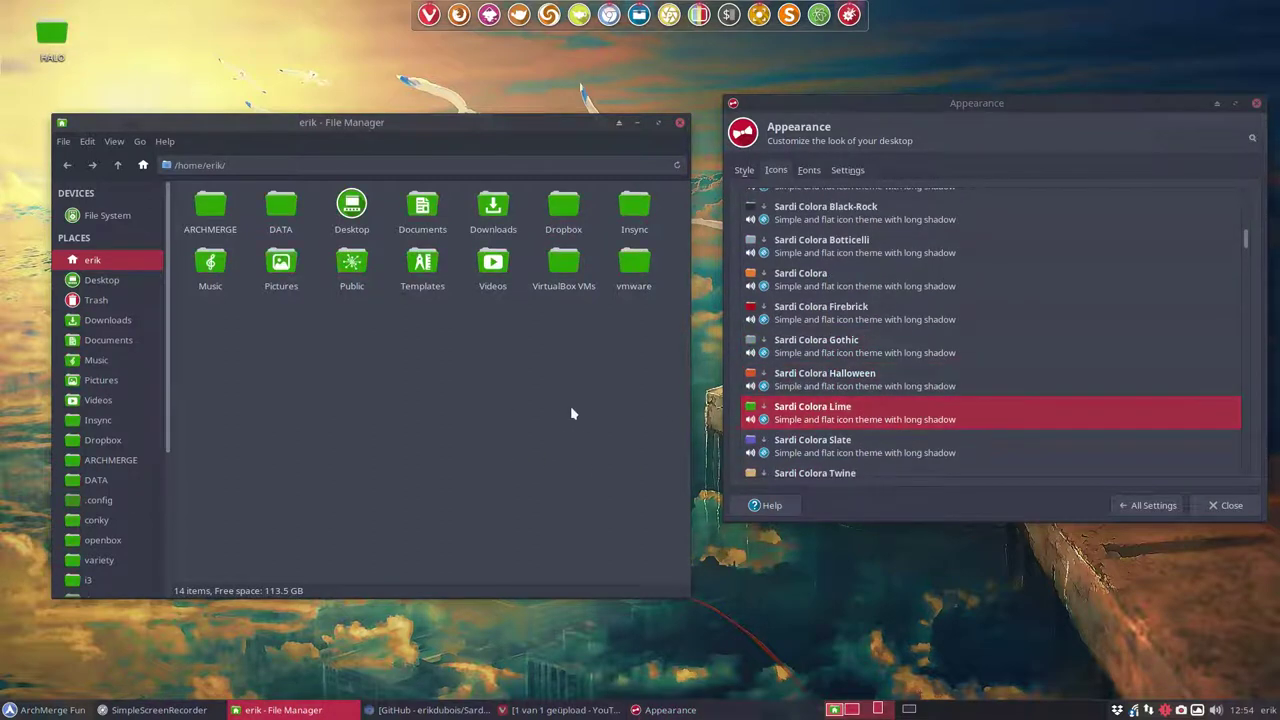
Try the Sardi Colora Slate and Sardi Colora Twine icon themes on the home folder.
{"action": "left_click", "coordinate": [790, 450]}
{"action": "left_click", "coordinate": [476, 437]}
{"action": "left_click", "coordinate": [790, 473]}
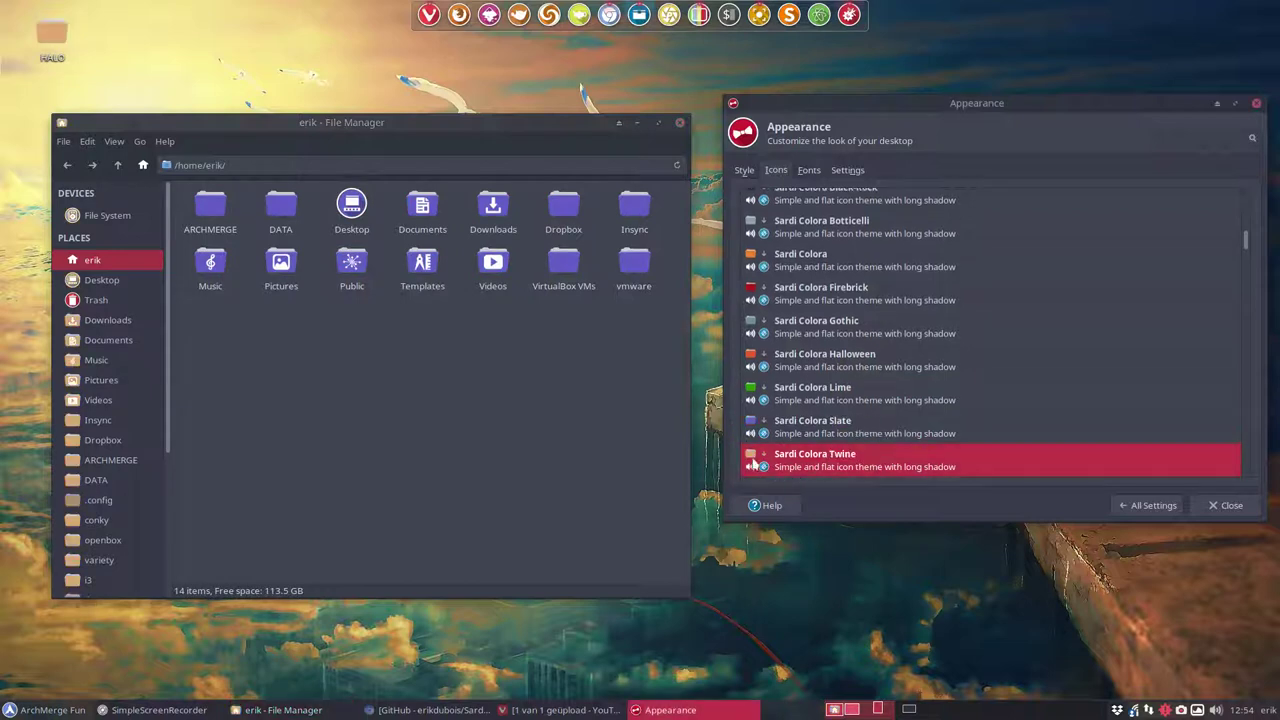
{"action": "left_click", "coordinate": [427, 412]}
Apply the Sardi Colora Viking icon theme, followed by Sardi Evopop, and compare them in the home folder.
{"action": "scroll", "coordinate": [873, 405], "scroll_direction": "down", "scroll_amount": 3}
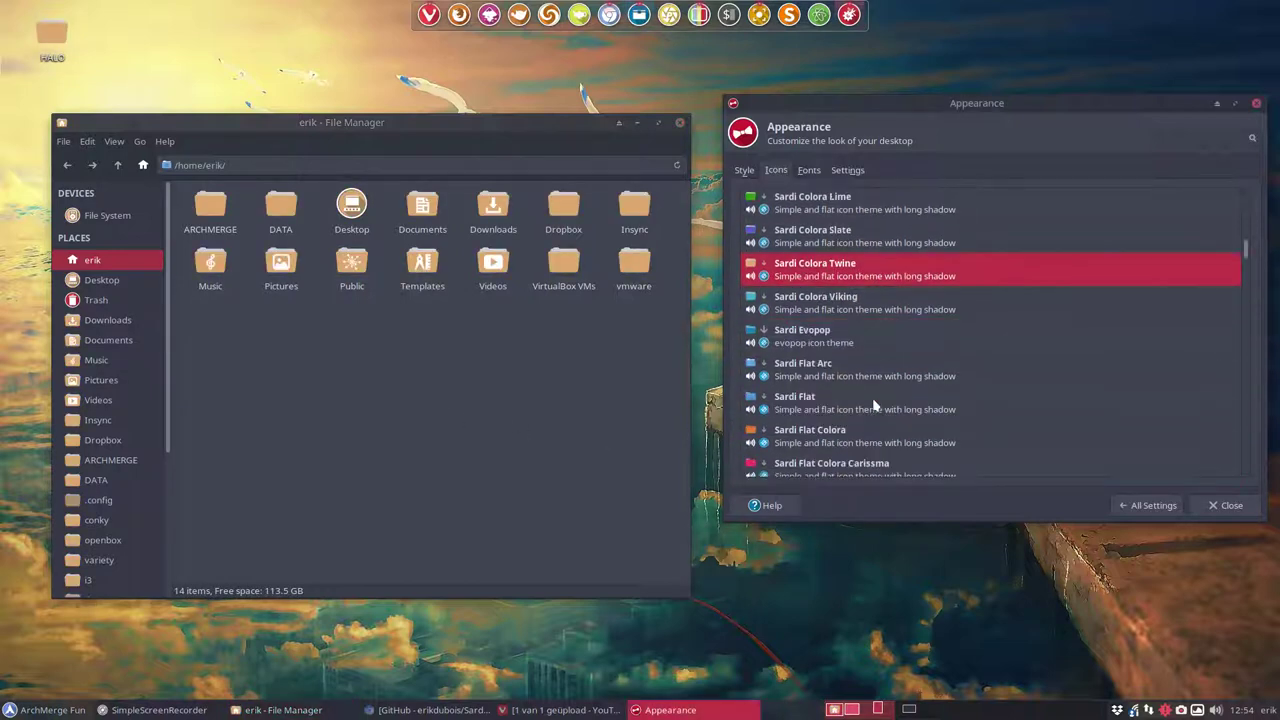
{"action": "left_click", "coordinate": [820, 313]}
{"action": "left_click", "coordinate": [515, 381]}
{"action": "left_click", "coordinate": [805, 340]}
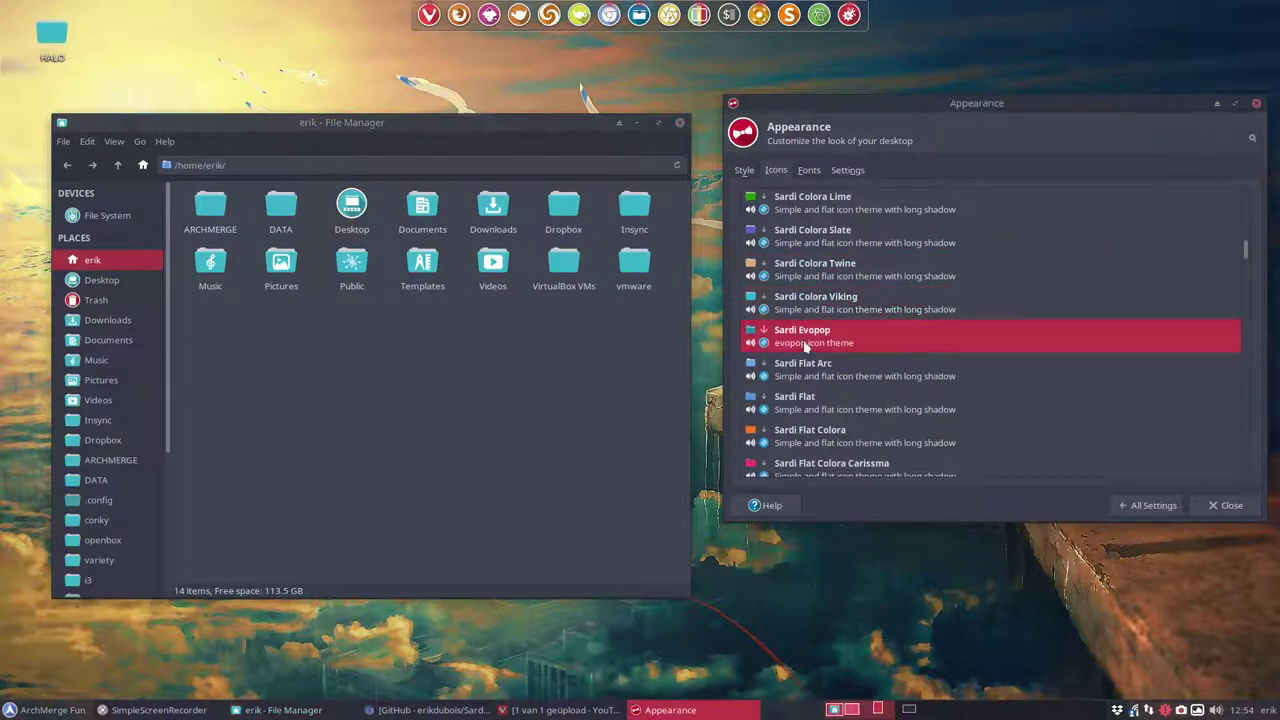
{"action": "left_click", "coordinate": [615, 391]}
Apply the Sardi Flat Arc, Sardi Flat and Sardi Flat Colora icon themes one after another.
{"action": "left_click", "coordinate": [835, 371]}
{"action": "left_click", "coordinate": [541, 386]}
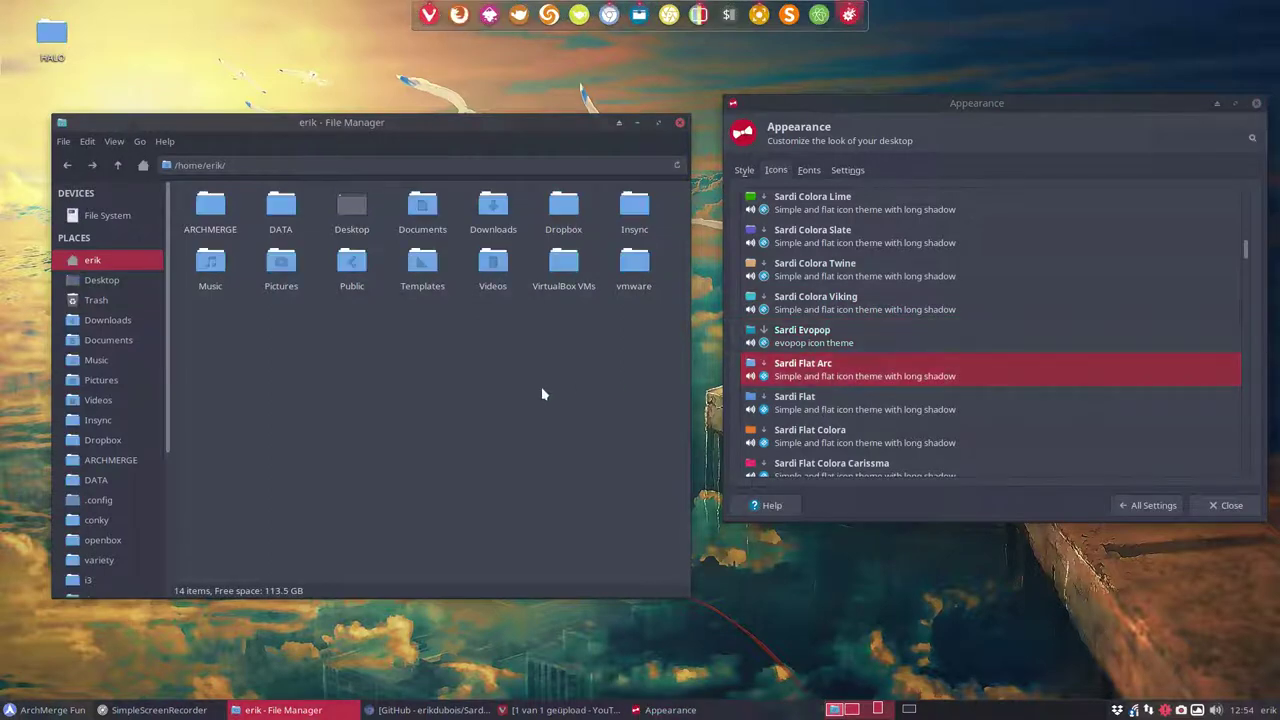
{"action": "left_click", "coordinate": [826, 408]}
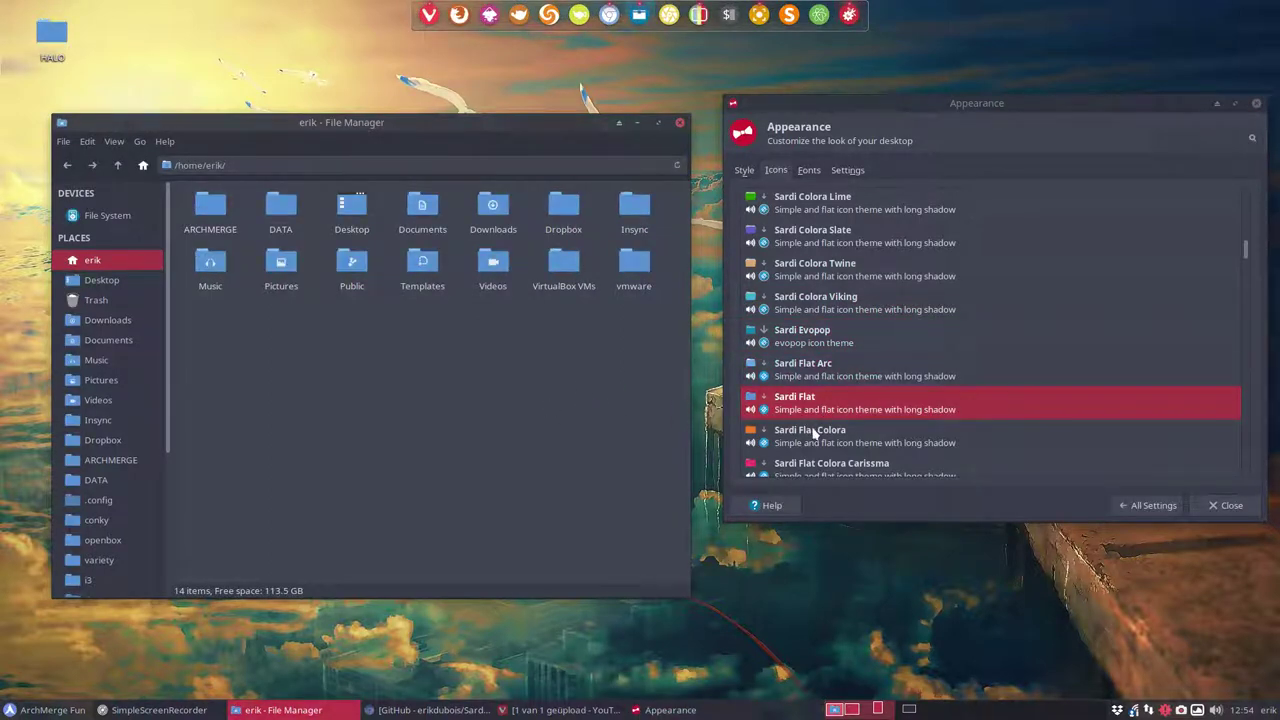
{"action": "left_click", "coordinate": [886, 430]}
Switch the icon theme to Sardi Flat Colora Carissma and then to Sardi Flat Colora Cosmic.
{"action": "scroll", "coordinate": [870, 403], "scroll_direction": "down", "scroll_amount": 3}
{"action": "left_click", "coordinate": [840, 355]}
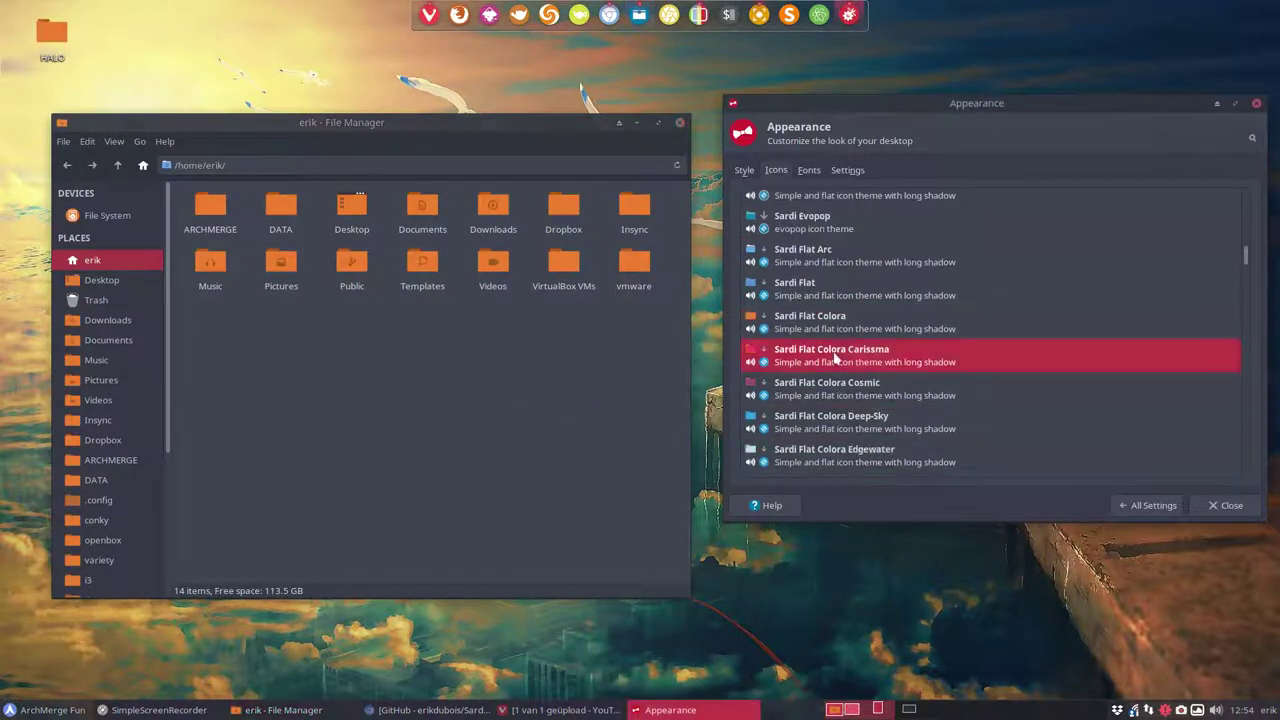
{"action": "left_click", "coordinate": [551, 379]}
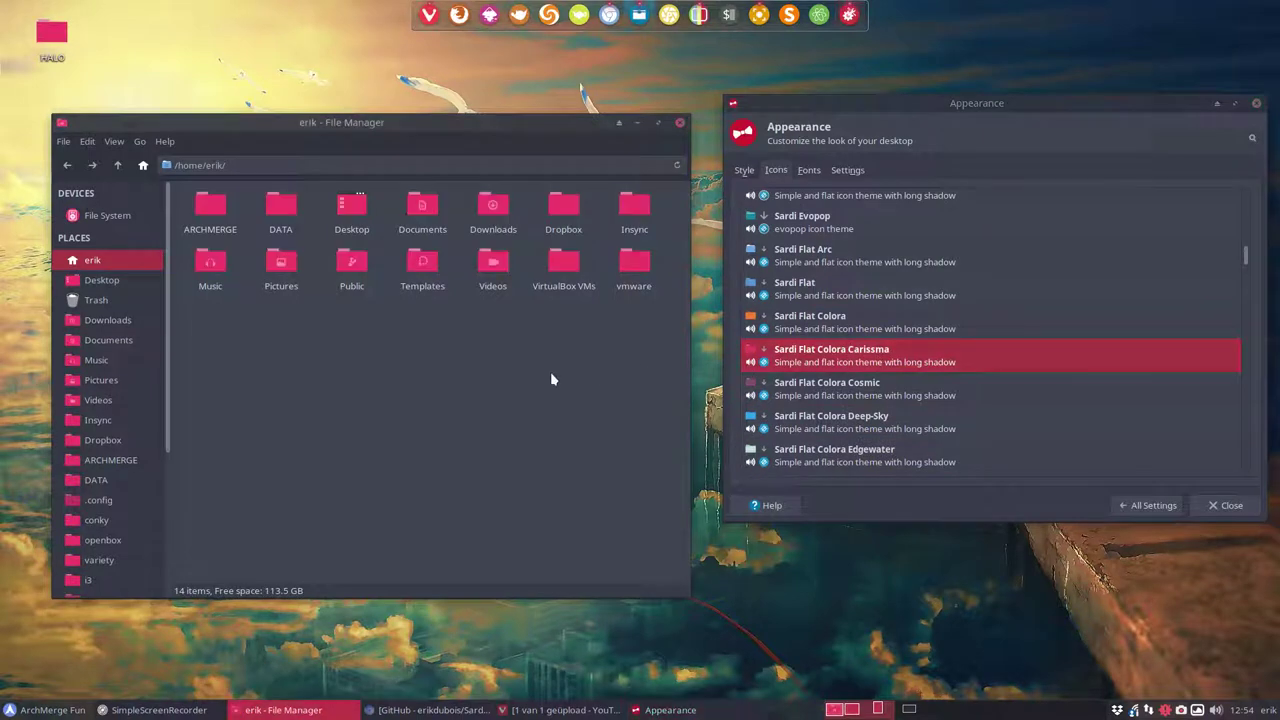
{"action": "left_click", "coordinate": [829, 390]}
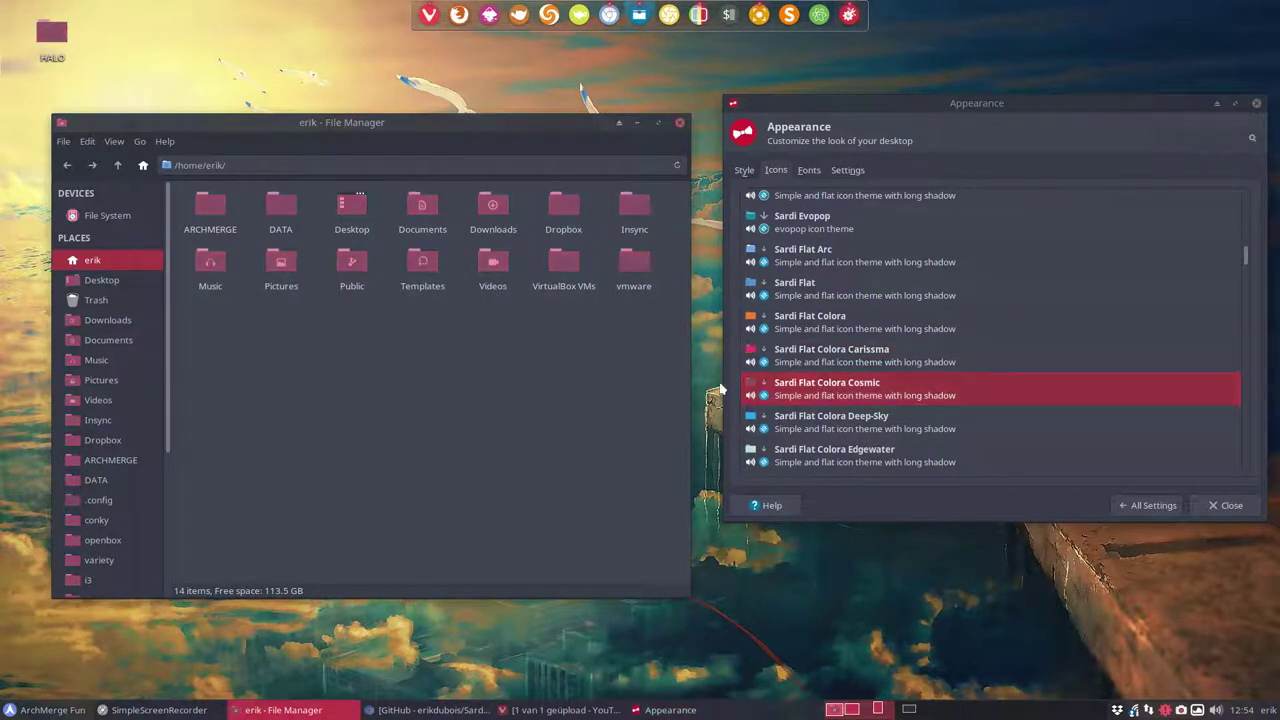
Preview the Sardi Flat Colora Deep-Sky and Sardi Flat Colora Edgewater icon themes on the home folder.
{"action": "left_click", "coordinate": [826, 430]}
{"action": "left_click", "coordinate": [670, 435]}
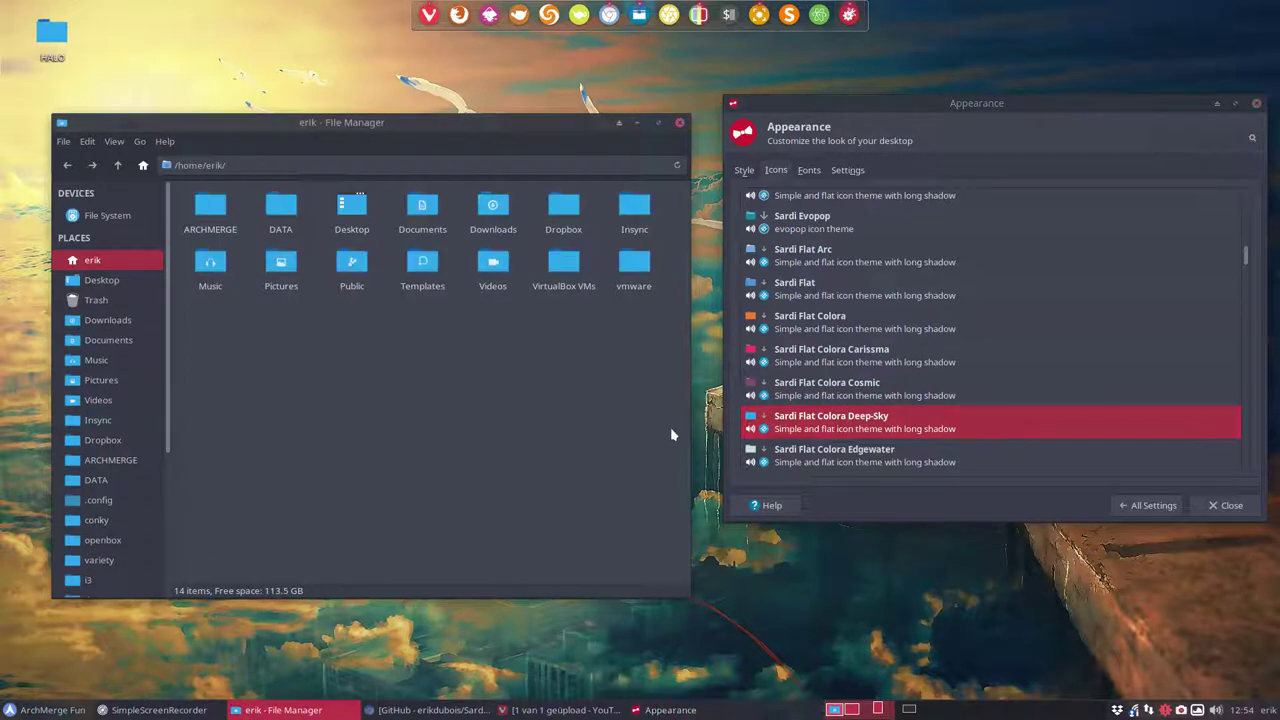
{"action": "left_click", "coordinate": [803, 452]}
{"action": "left_click", "coordinate": [612, 436]}
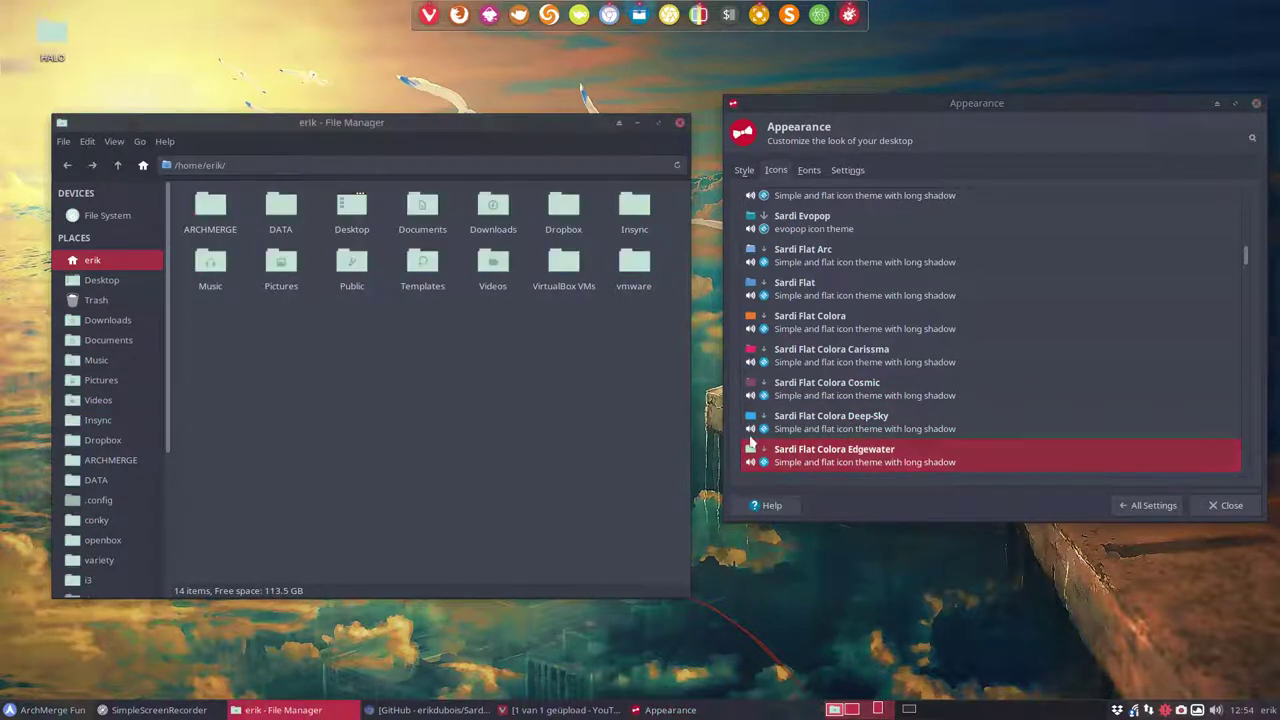
Apply the Sardi Flat Colora Majestic icon theme and then Sardi Flat Colora Polo, viewing the folders each time.
{"action": "scroll", "coordinate": [780, 410], "scroll_direction": "down", "scroll_amount": 5}
{"action": "left_click", "coordinate": [815, 310]}
{"action": "left_click", "coordinate": [590, 352]}
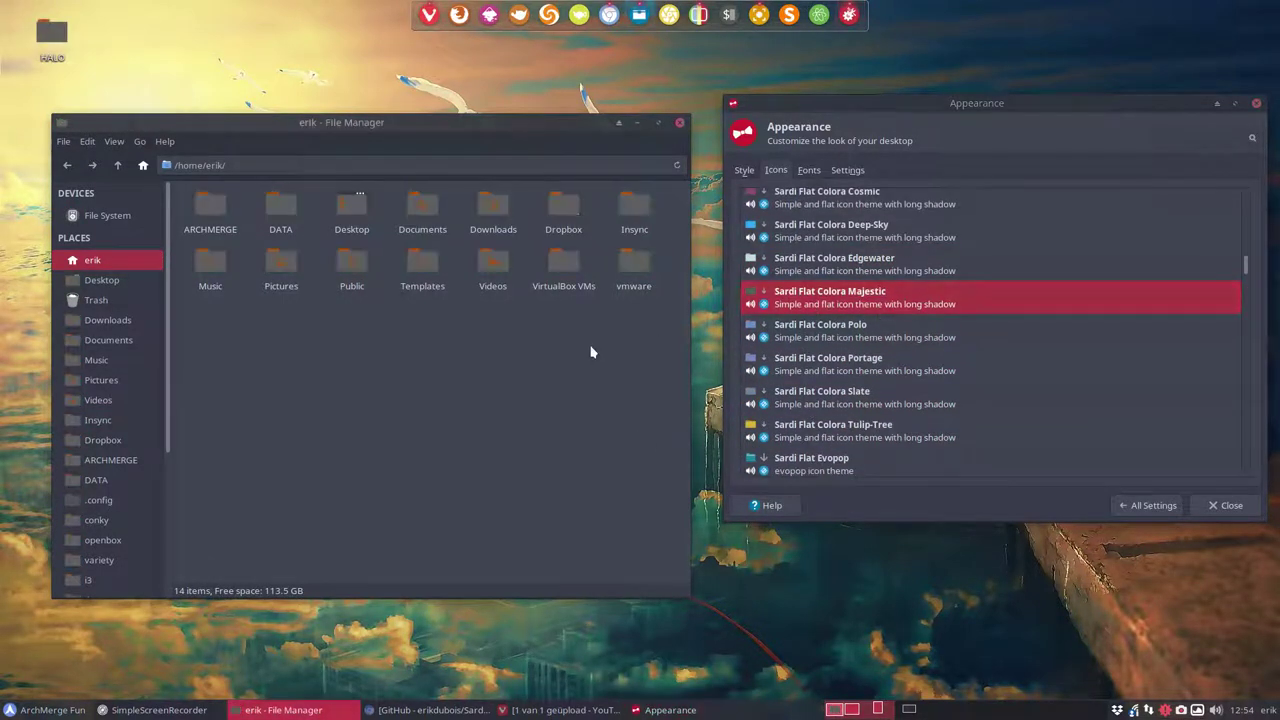
{"action": "left_click", "coordinate": [828, 340]}
{"action": "left_click", "coordinate": [622, 368]}
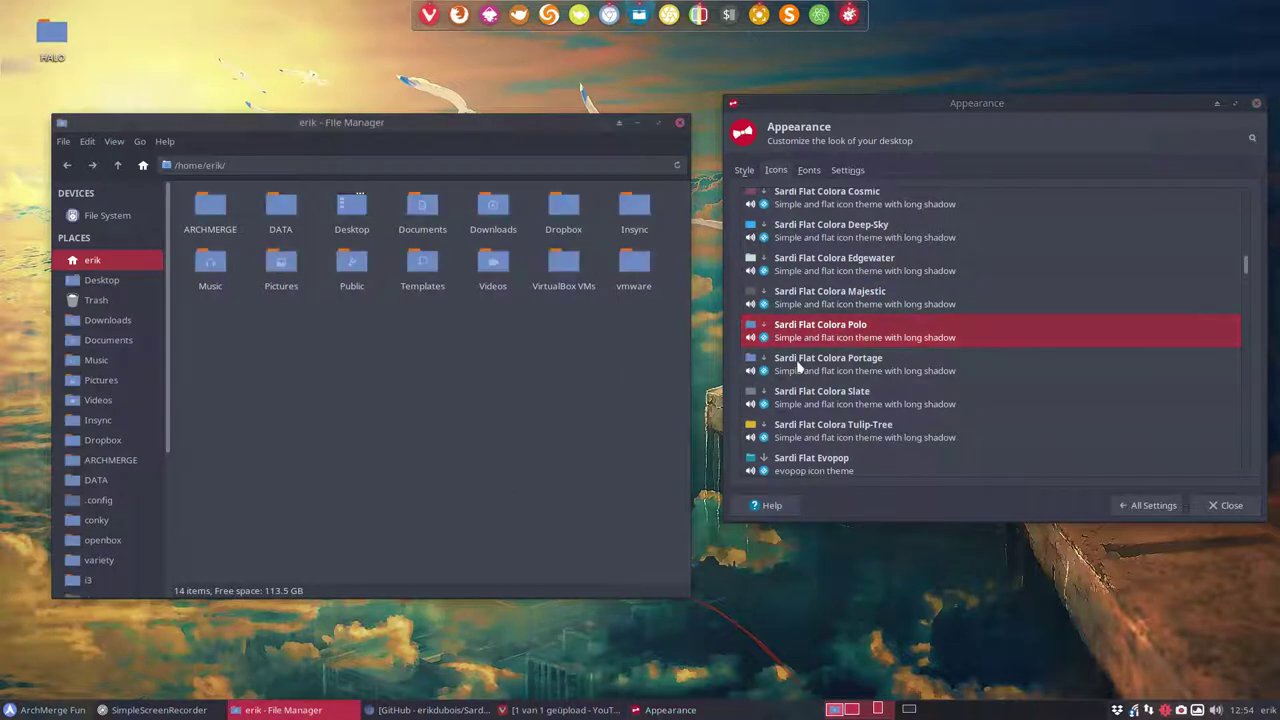
Try the Sardi Flat Colora Portage and Sardi Flat Colora Slate icon themes on the home folder.
{"action": "key", "text": "alt+Tab"}
{"action": "key", "text": "Down"}
{"action": "left_click", "coordinate": [614, 375]}
{"action": "left_click", "coordinate": [767, 392]}
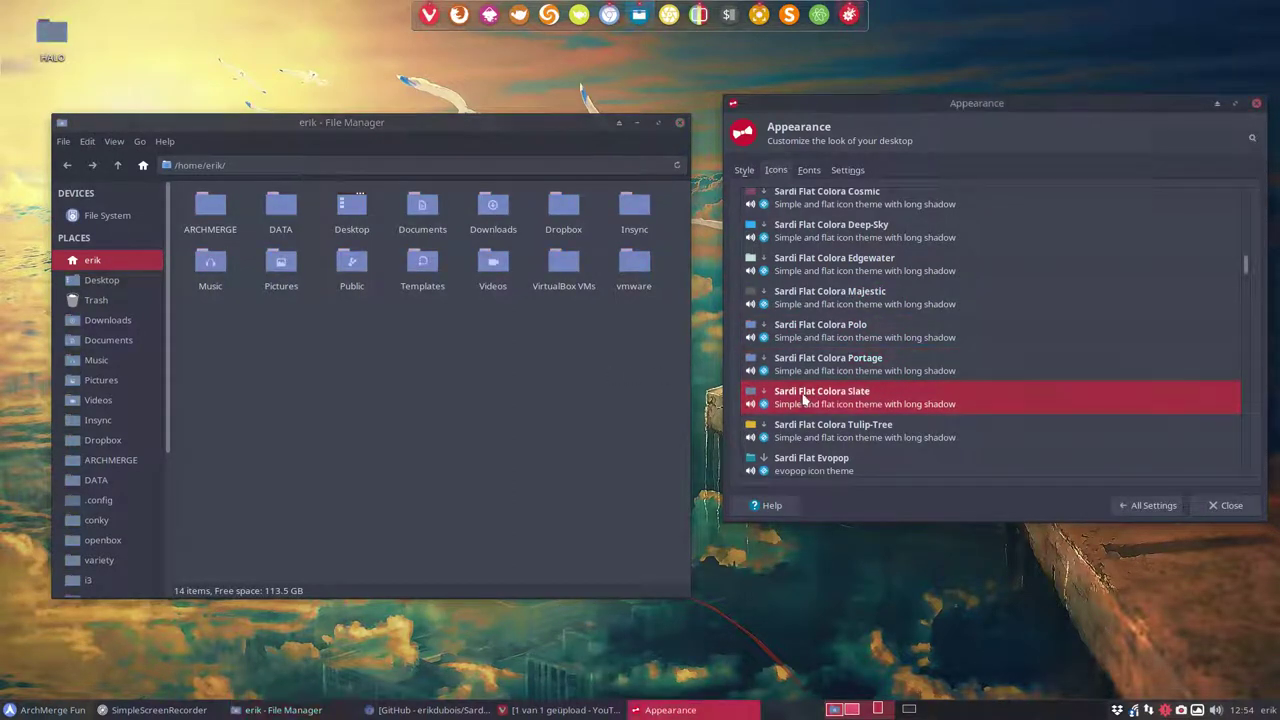
{"action": "left_click", "coordinate": [574, 408]}
Switch the icon theme to Sardi Flat Colora Tulip-Tree and then to Sardi Flat Evopop, checking the home folder.
{"action": "left_click", "coordinate": [831, 428]}
{"action": "left_click", "coordinate": [560, 425]}
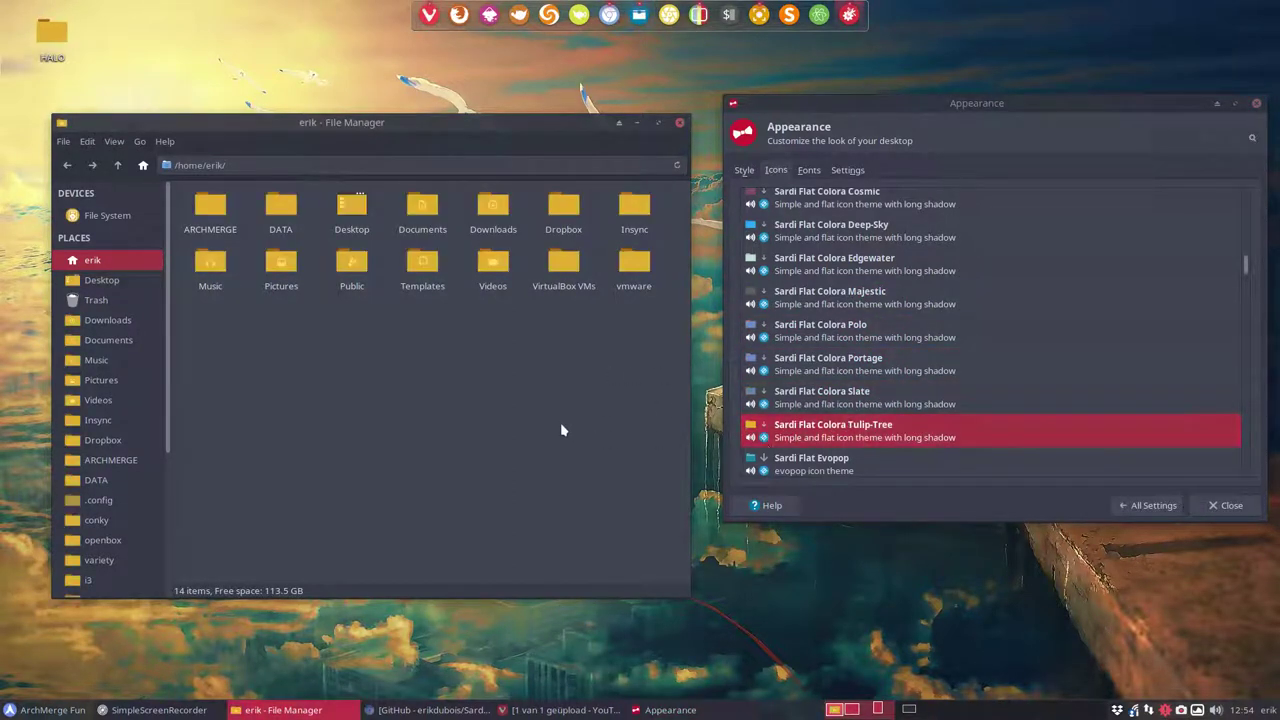
{"action": "left_click", "coordinate": [829, 460]}
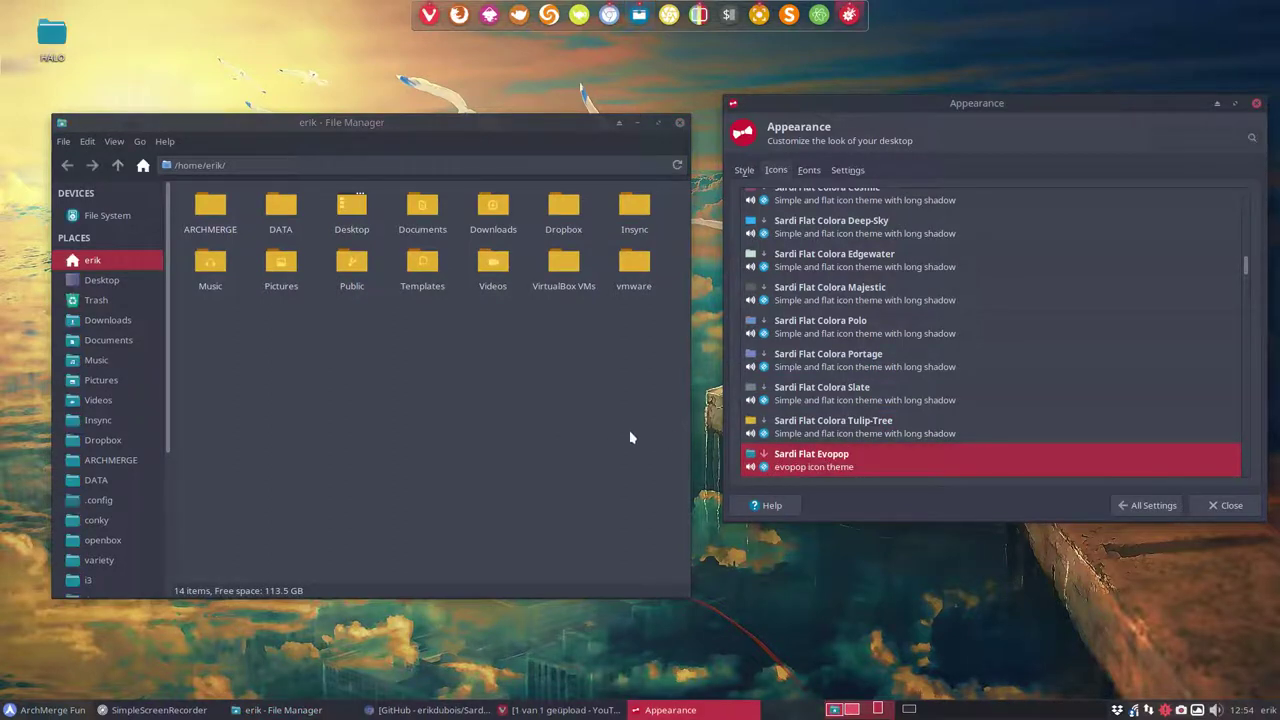
{"action": "left_click", "coordinate": [609, 429]}
{"action": "left_click", "coordinate": [829, 462]}
Apply the Sardi Flat Numix icon theme, followed by Sardi Flat Polo, and compare the folder icons.
{"action": "scroll", "coordinate": [840, 420], "scroll_direction": "down", "scroll_amount": 3}
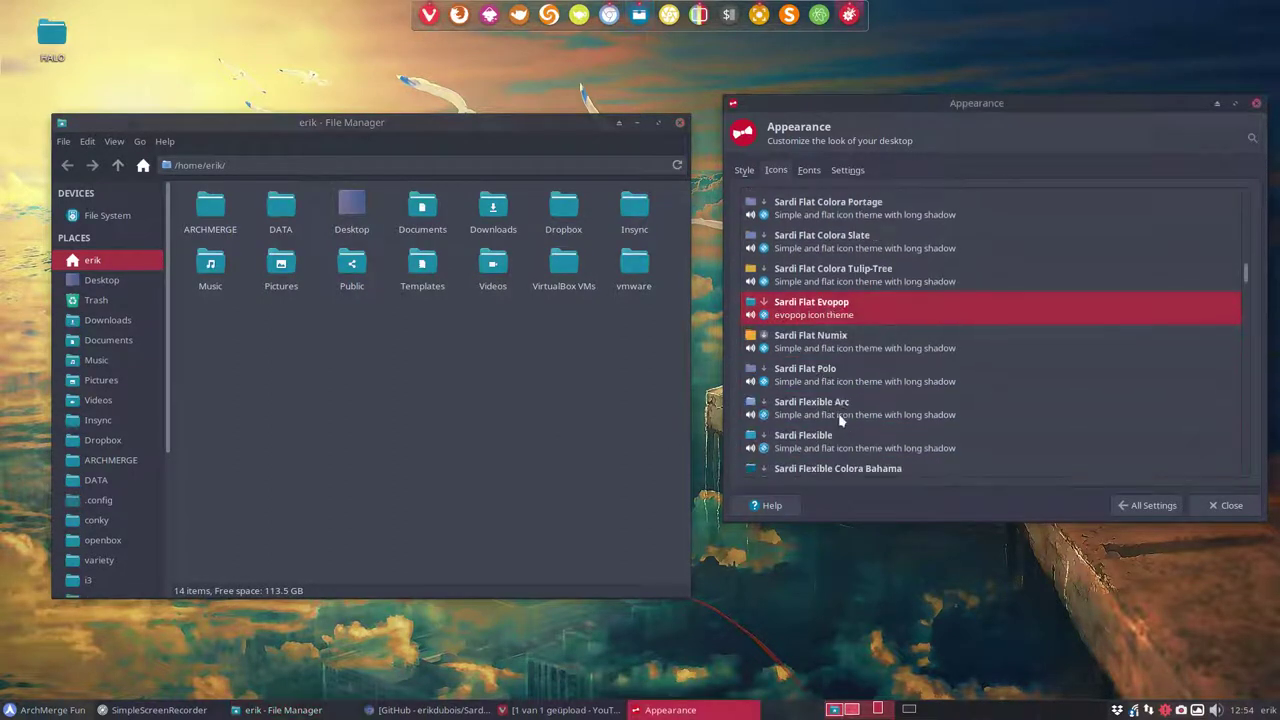
{"action": "left_click", "coordinate": [823, 352]}
{"action": "left_click", "coordinate": [631, 359]}
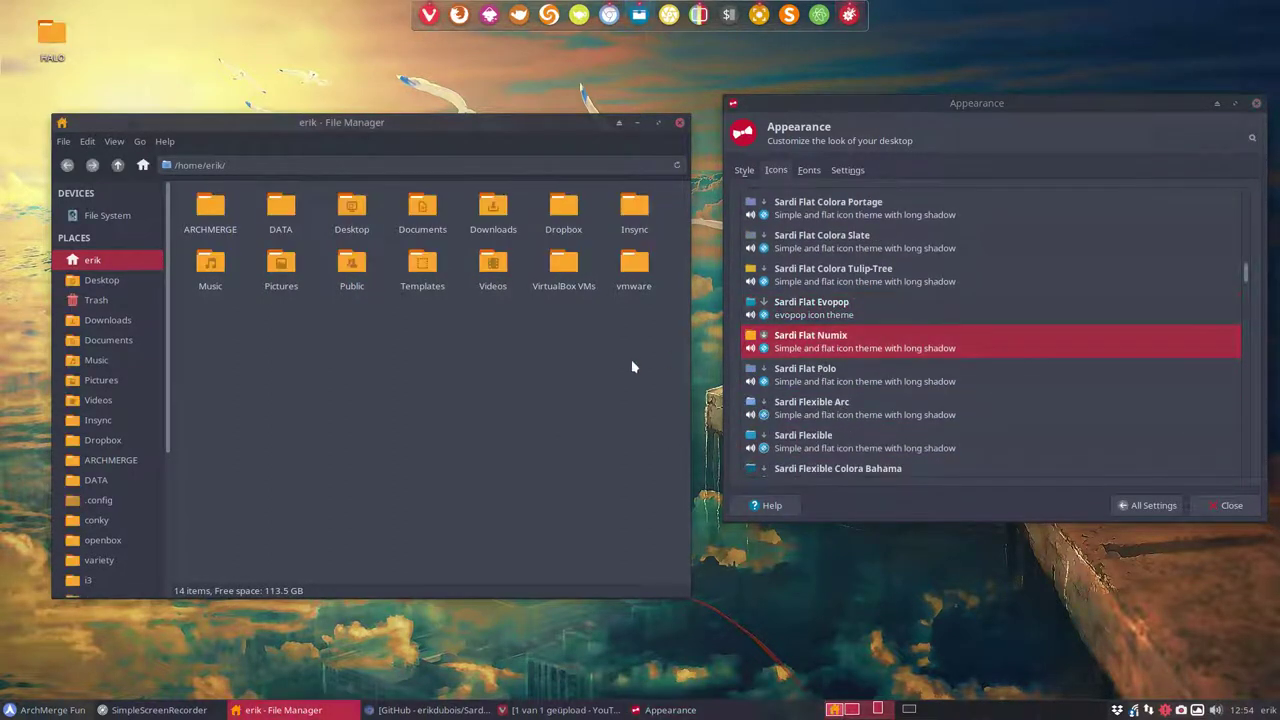
{"action": "left_click", "coordinate": [835, 372]}
{"action": "left_click", "coordinate": [577, 375]}
Preview the Sardi Flexible Arc and Sardi Flexible icon themes on the home folder.
{"action": "left_click", "coordinate": [736, 407]}
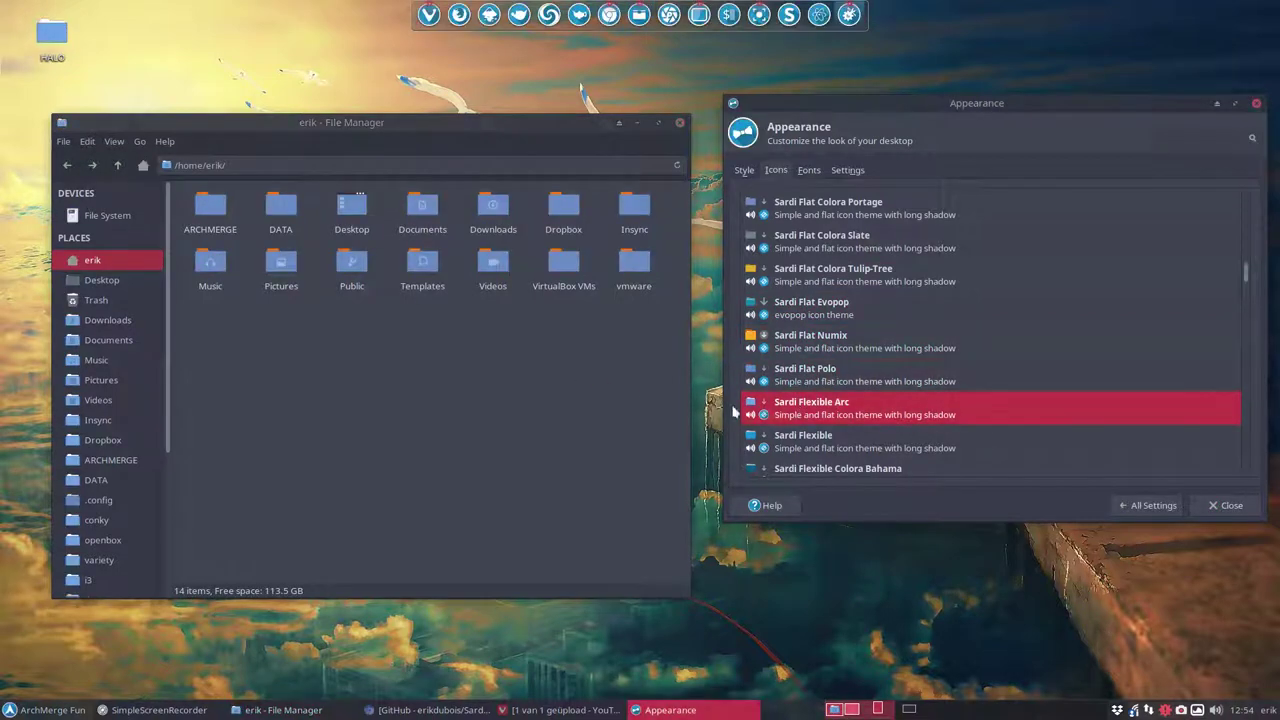
{"action": "left_click", "coordinate": [576, 409]}
{"action": "left_click", "coordinate": [800, 444]}
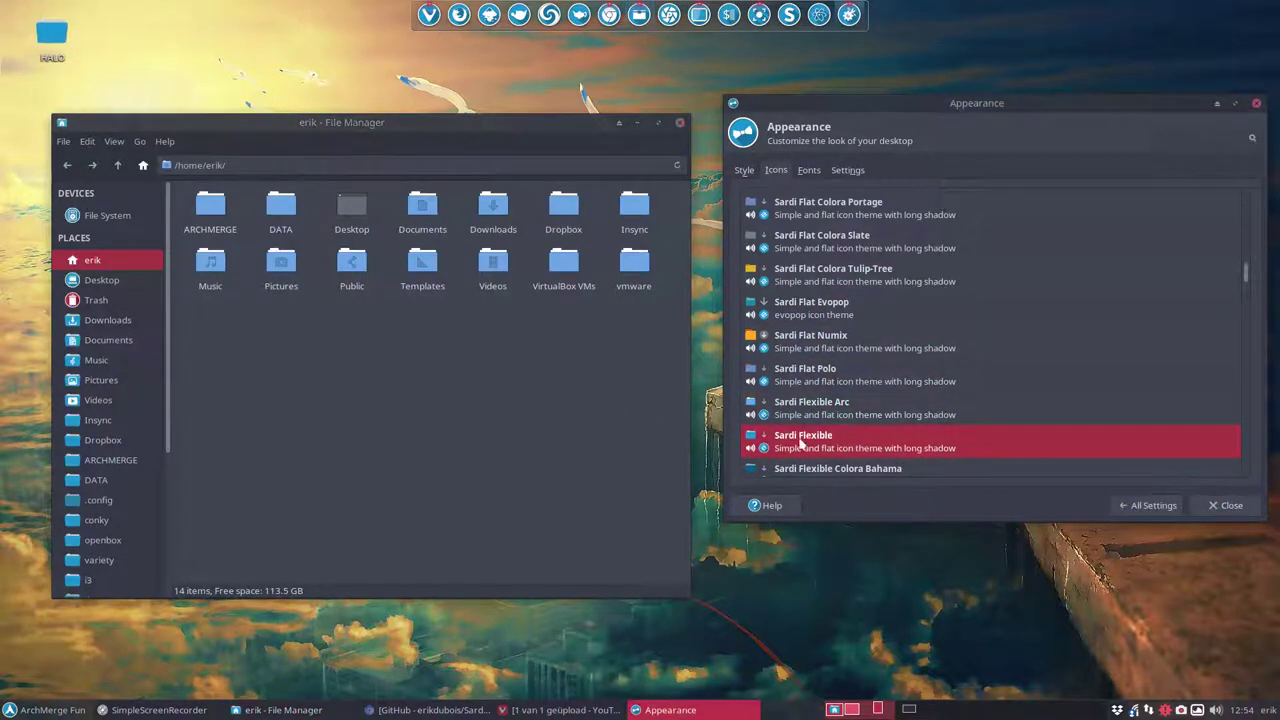
{"action": "left_click", "coordinate": [673, 438]}
Switch the icon theme to Sardi Flexible Colora Bahama and then to Sardi Flexible Colora.
{"action": "scroll", "coordinate": [818, 472], "scroll_direction": "down", "scroll_amount": 3}
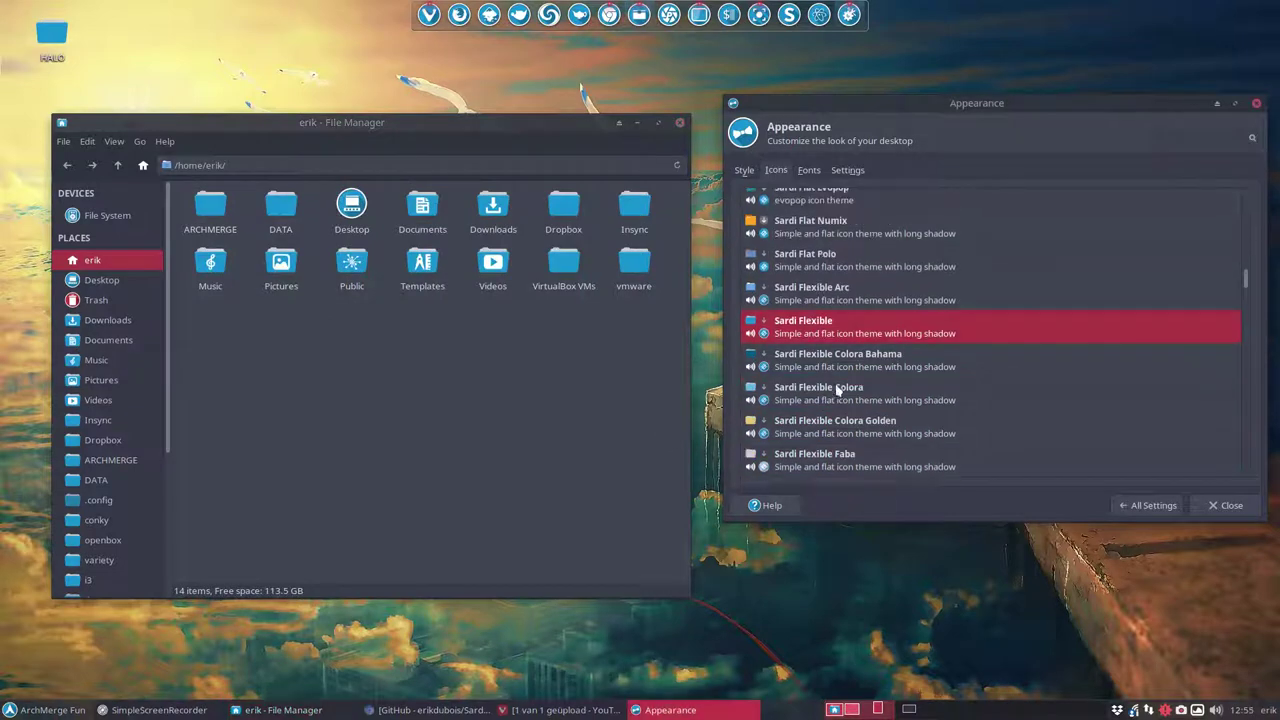
{"action": "left_click", "coordinate": [820, 362]}
{"action": "left_click", "coordinate": [591, 382]}
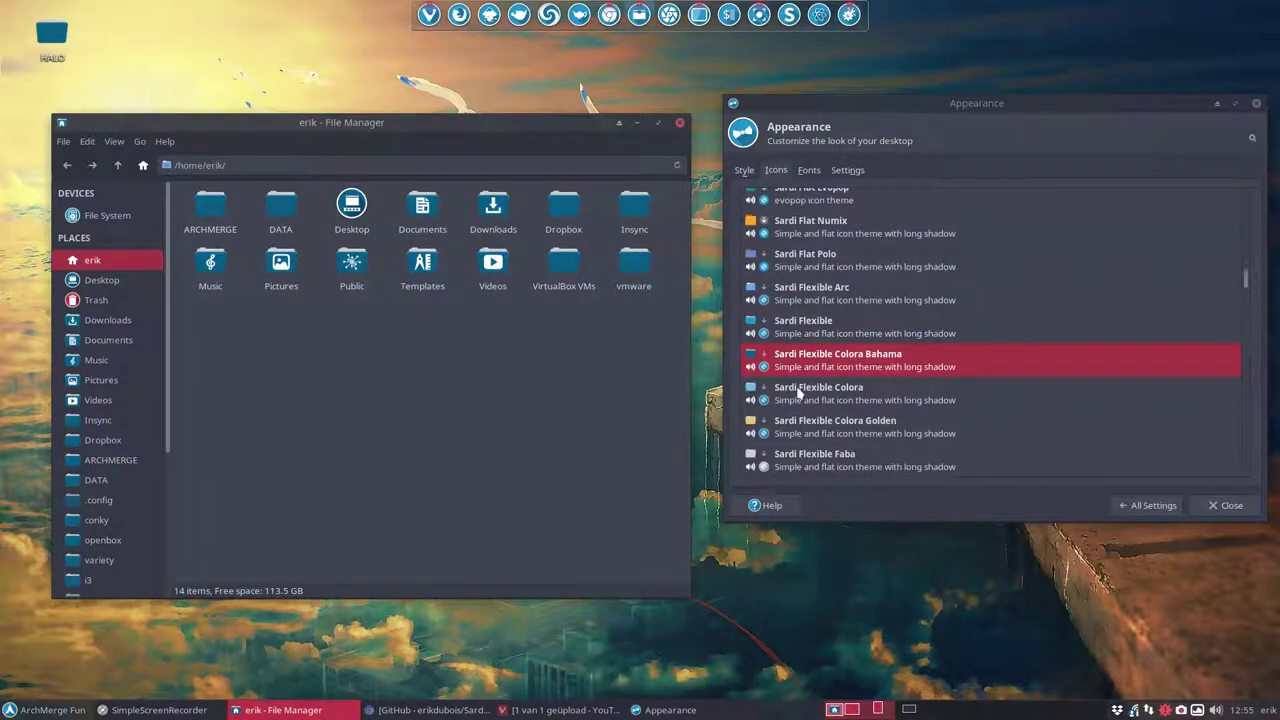
{"action": "left_click", "coordinate": [798, 394]}
{"action": "left_click", "coordinate": [615, 403]}
Apply the Sardi Flexible Colora Golden icon theme and then Sardi Flexible Faba, viewing the home folder each time.
{"action": "left_click", "coordinate": [808, 430]}
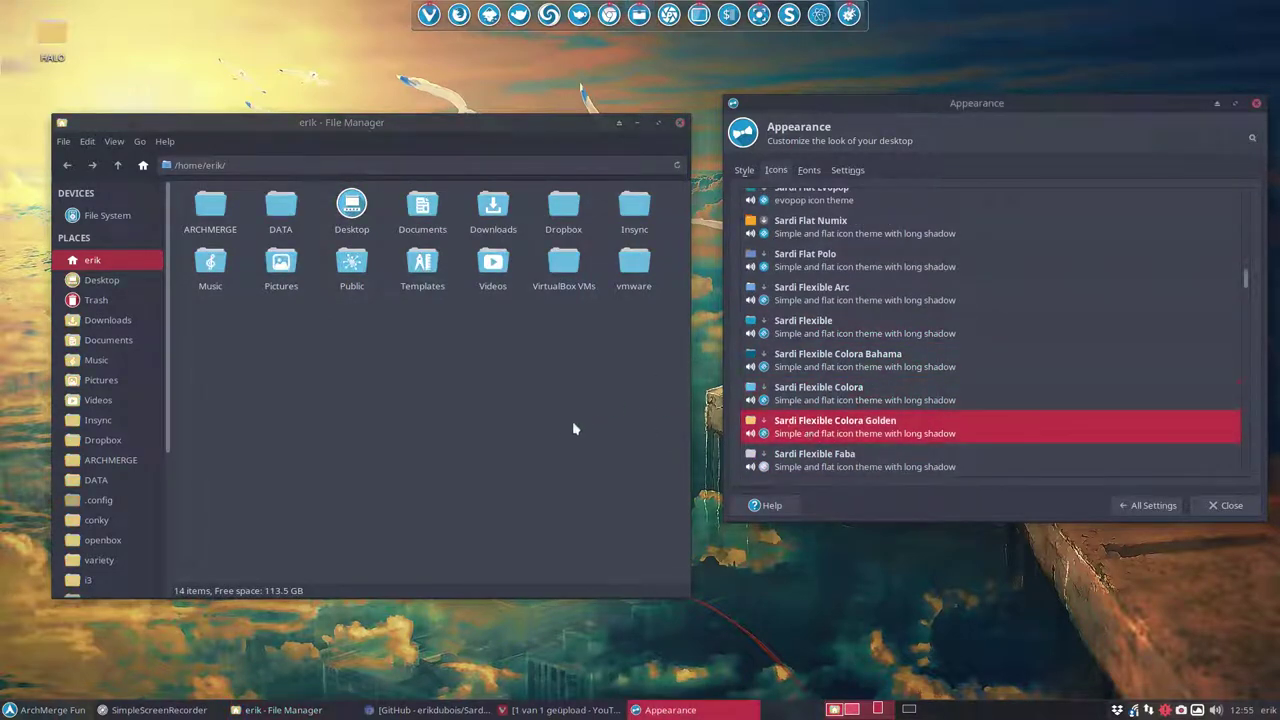
{"action": "left_click", "coordinate": [561, 422]}
{"action": "scroll", "coordinate": [816, 413], "scroll_direction": "down", "scroll_amount": 3}
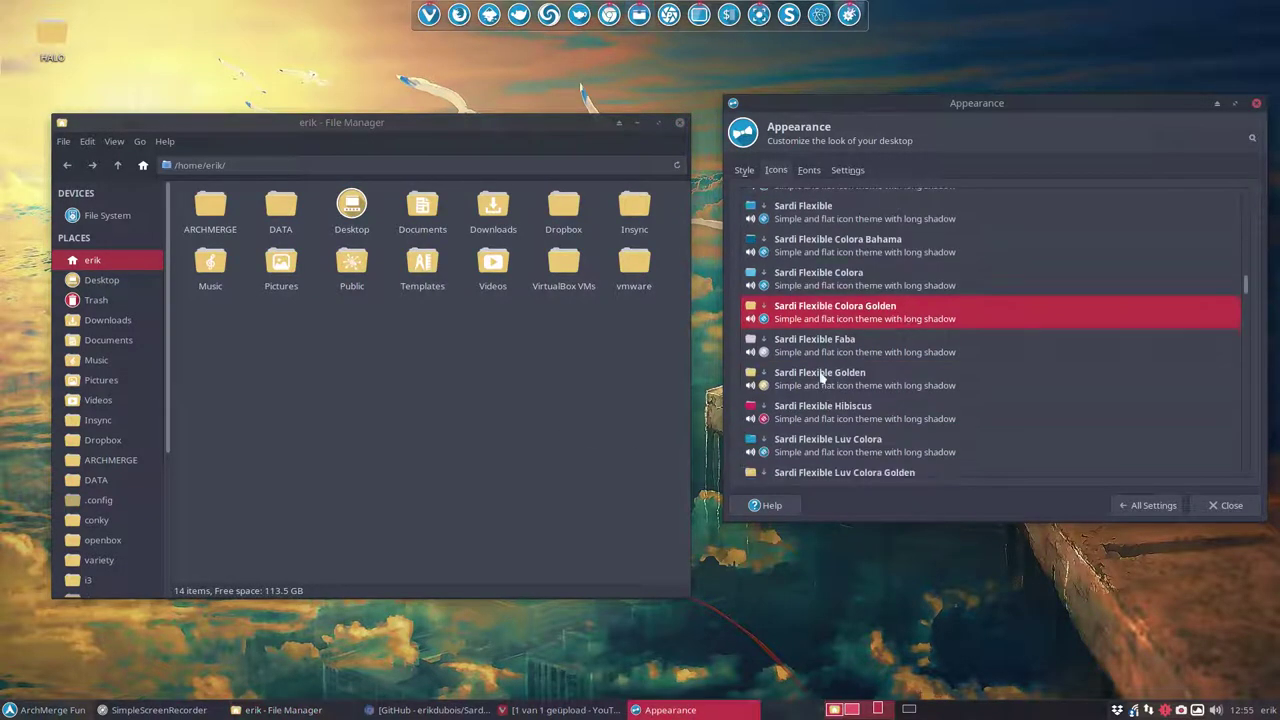
{"action": "left_click", "coordinate": [820, 350]}
{"action": "left_click", "coordinate": [465, 377]}
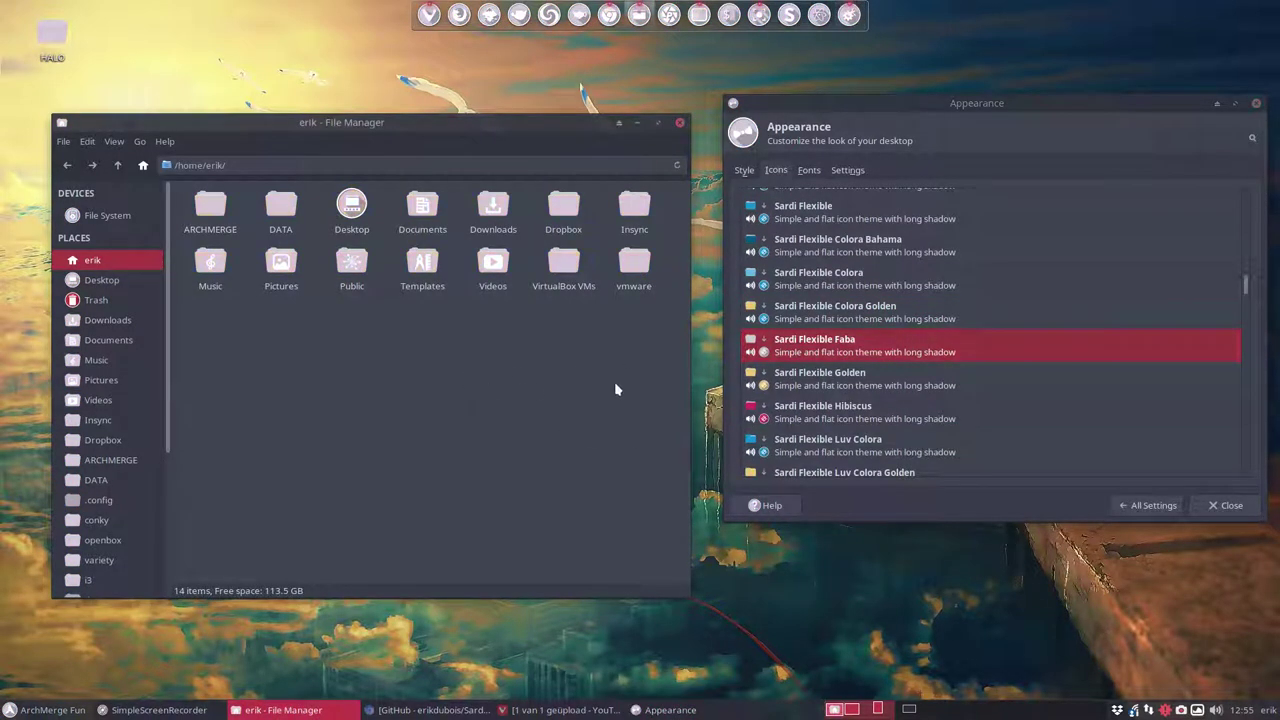
Try the Sardi Flexible Golden and Sardi Flexible Hibiscus icon themes on the home folder.
{"action": "left_click", "coordinate": [786, 378]}
{"action": "left_click", "coordinate": [574, 385]}
{"action": "left_click", "coordinate": [793, 412]}
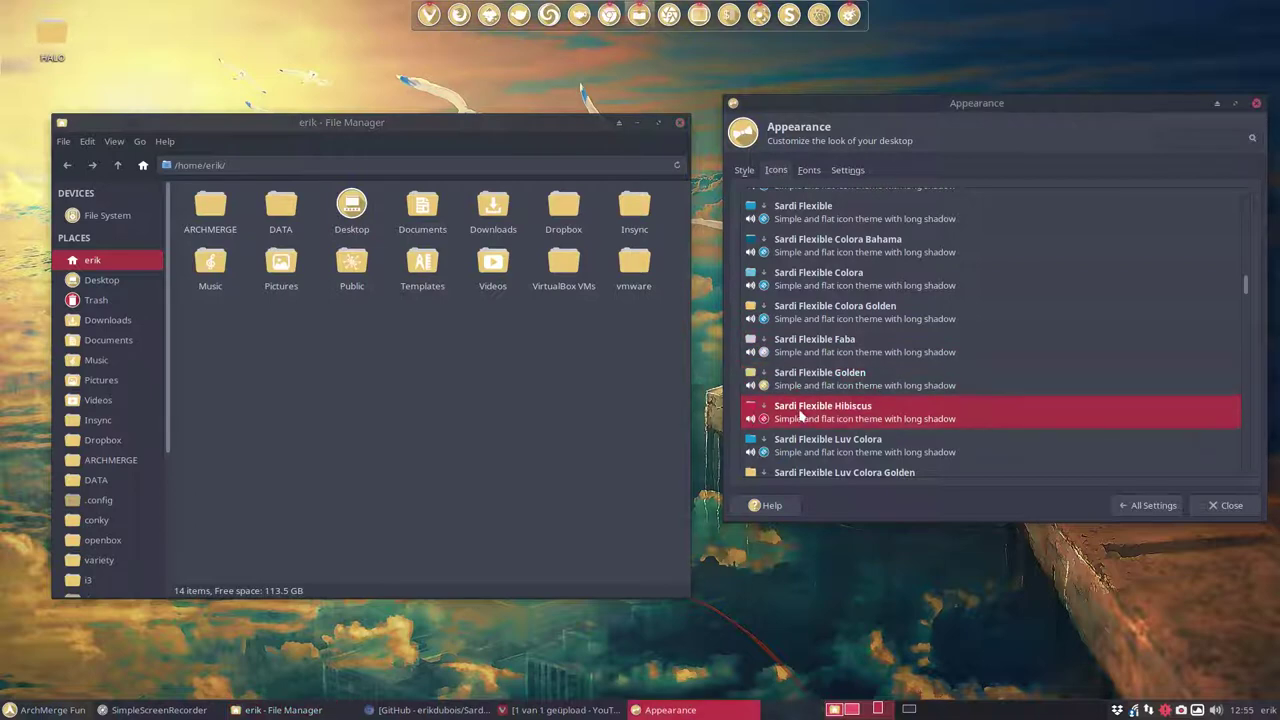
{"action": "left_click", "coordinate": [503, 418]}
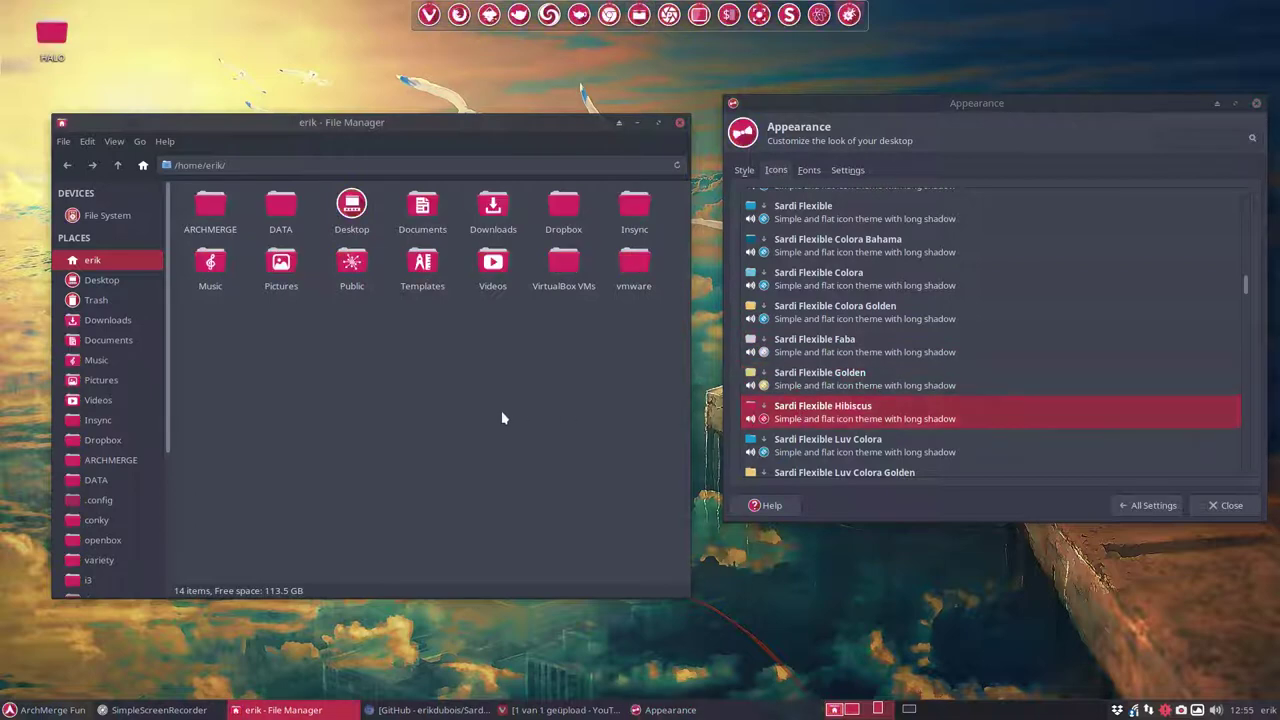
Preview the Sardi Flexible Luv Colora icon theme and switch to Sardi Flexible Luv Colora Golden.
{"action": "left_click", "coordinate": [818, 452]}
{"action": "left_click", "coordinate": [634, 434]}
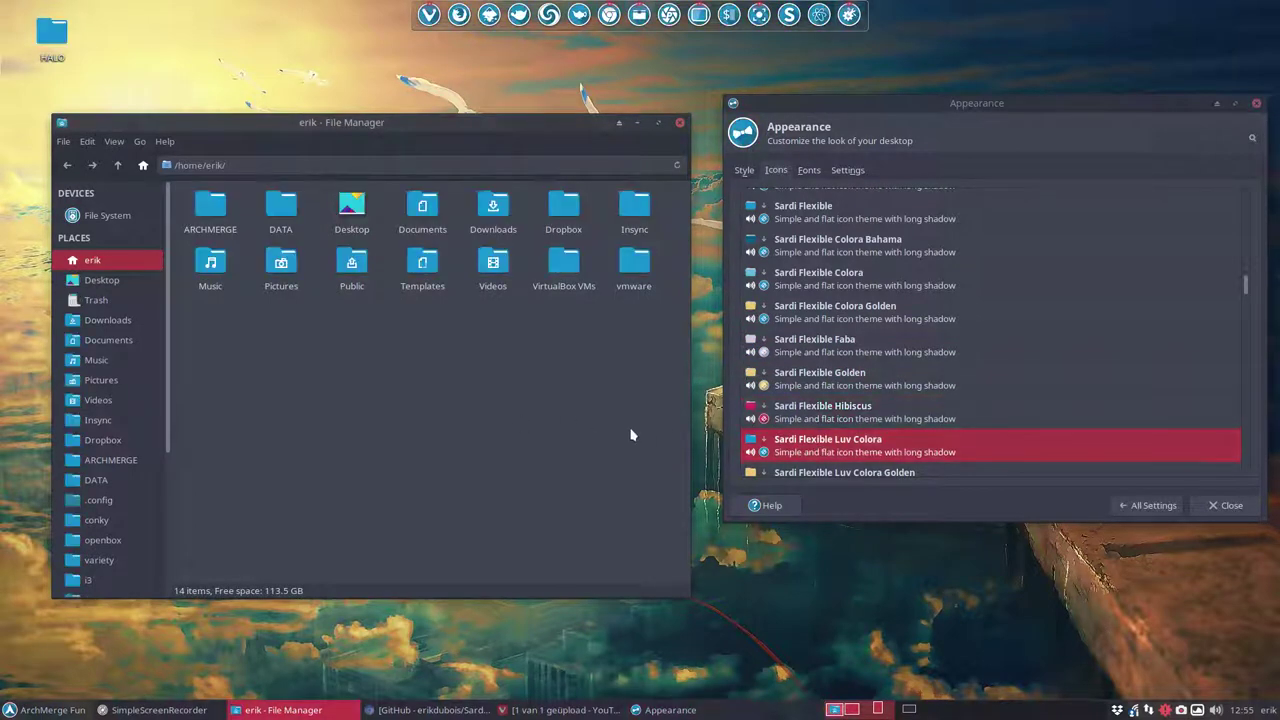
{"action": "left_click", "coordinate": [800, 452]}
{"action": "scroll", "coordinate": [836, 363], "scroll_direction": "down", "scroll_amount": 3}
{"action": "left_click", "coordinate": [832, 333]}
{"action": "left_click", "coordinate": [551, 362]}
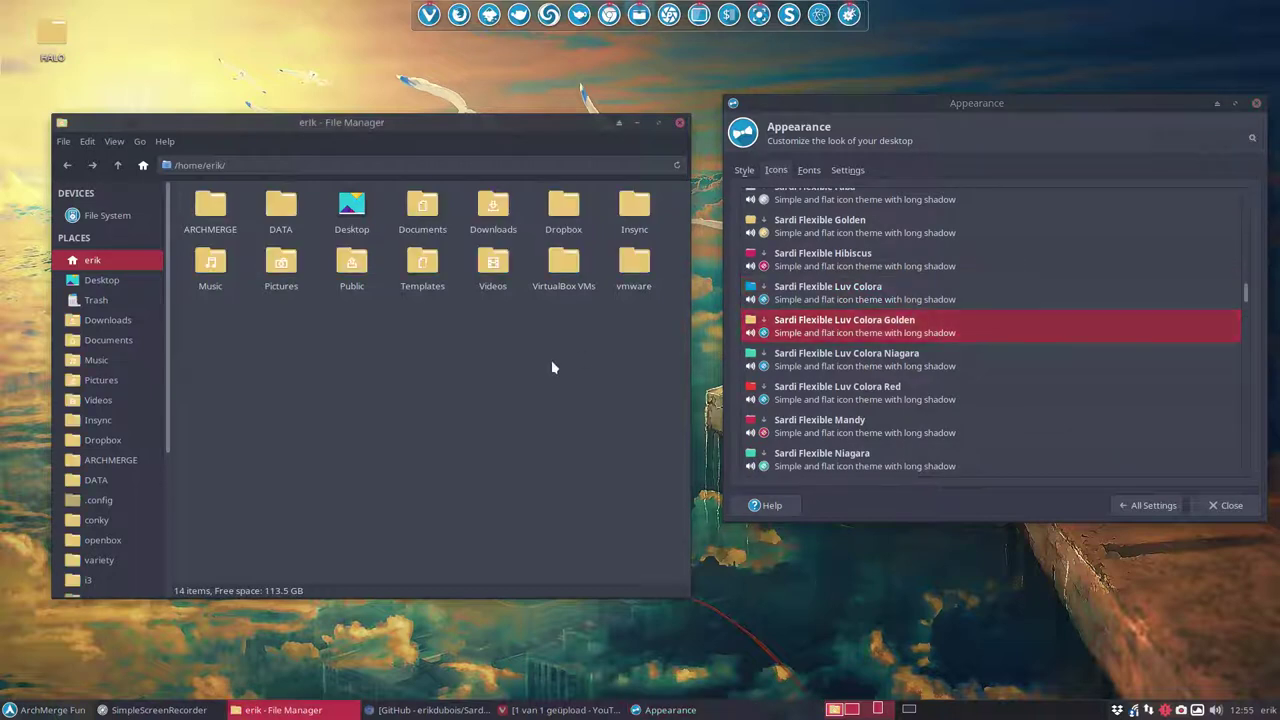
Apply the Sardi Flexible Luv Colora Niagara icon theme and then Sardi Flexible Luv Colora Red, viewing the home folder each time.
{"action": "left_click", "coordinate": [812, 362]}
{"action": "left_click", "coordinate": [591, 385]}
{"action": "left_click", "coordinate": [815, 395]}
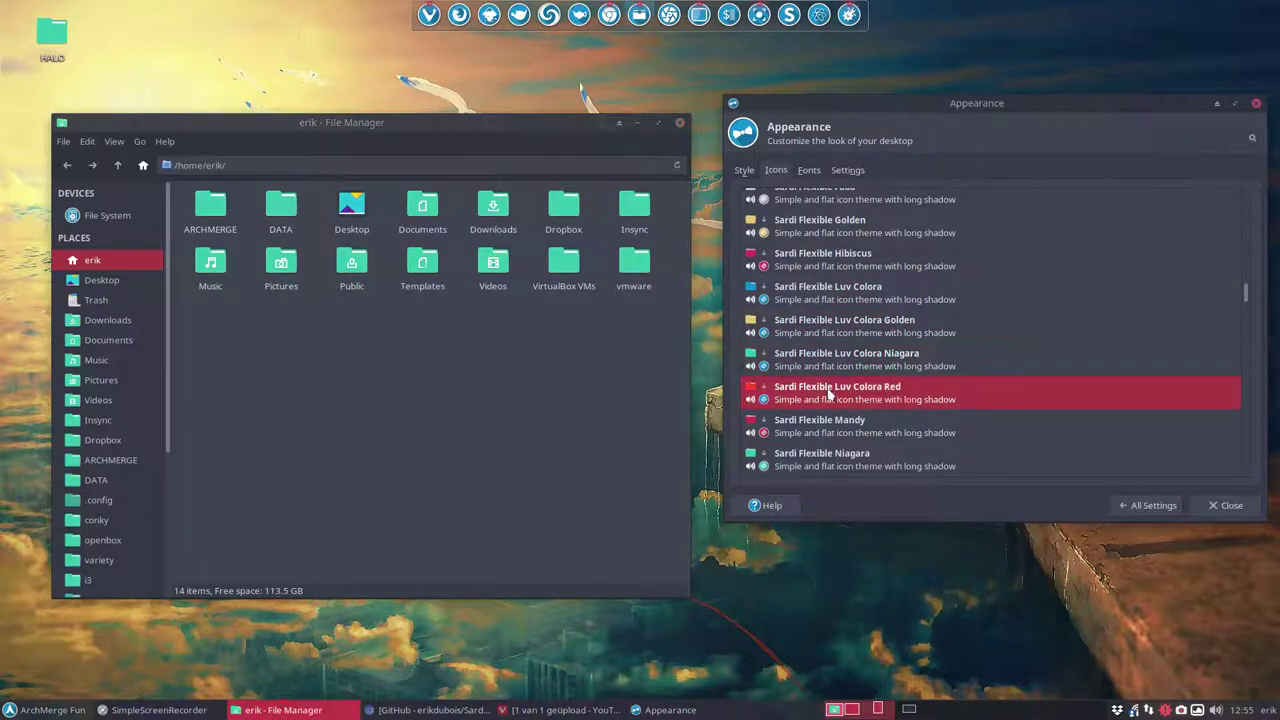
{"action": "left_click", "coordinate": [514, 418]}
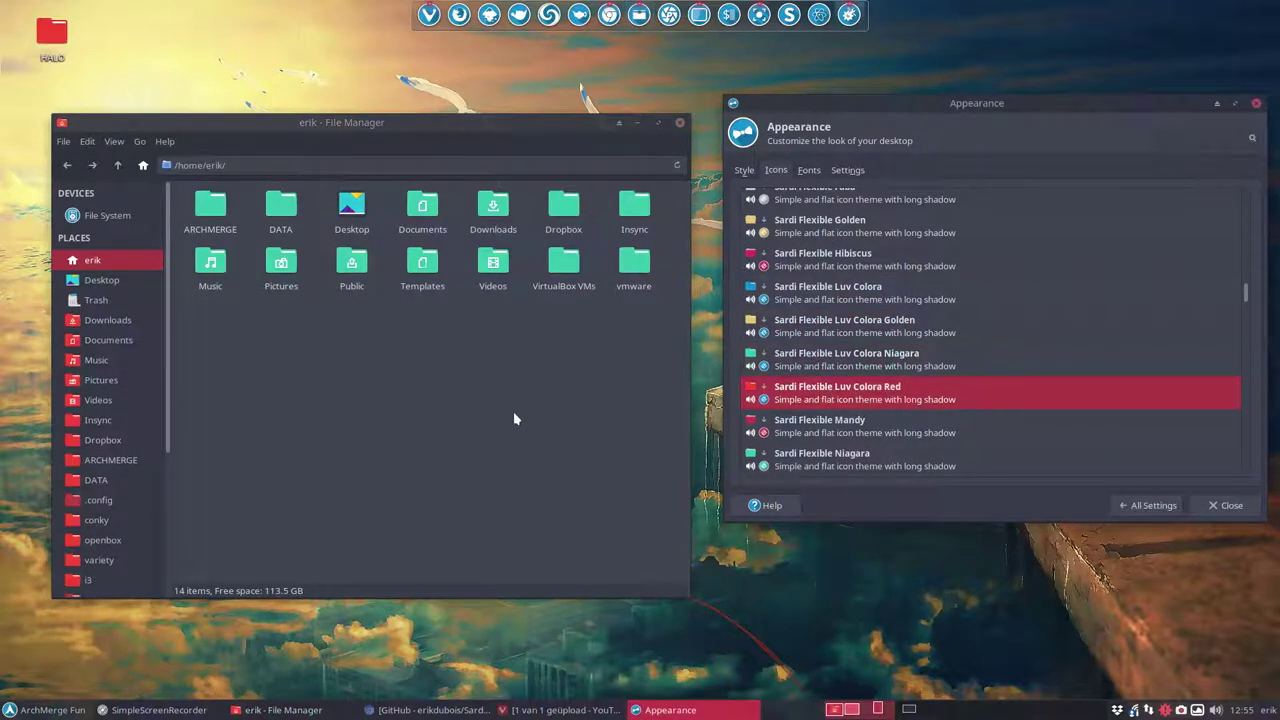
Try the Sardi Flexible Mandy and Sardi Flexible Niagara icon themes on the home folder.
{"action": "left_click", "coordinate": [802, 422]}
{"action": "left_click", "coordinate": [580, 430]}
{"action": "scroll", "coordinate": [880, 415], "scroll_direction": "down", "scroll_amount": 3}
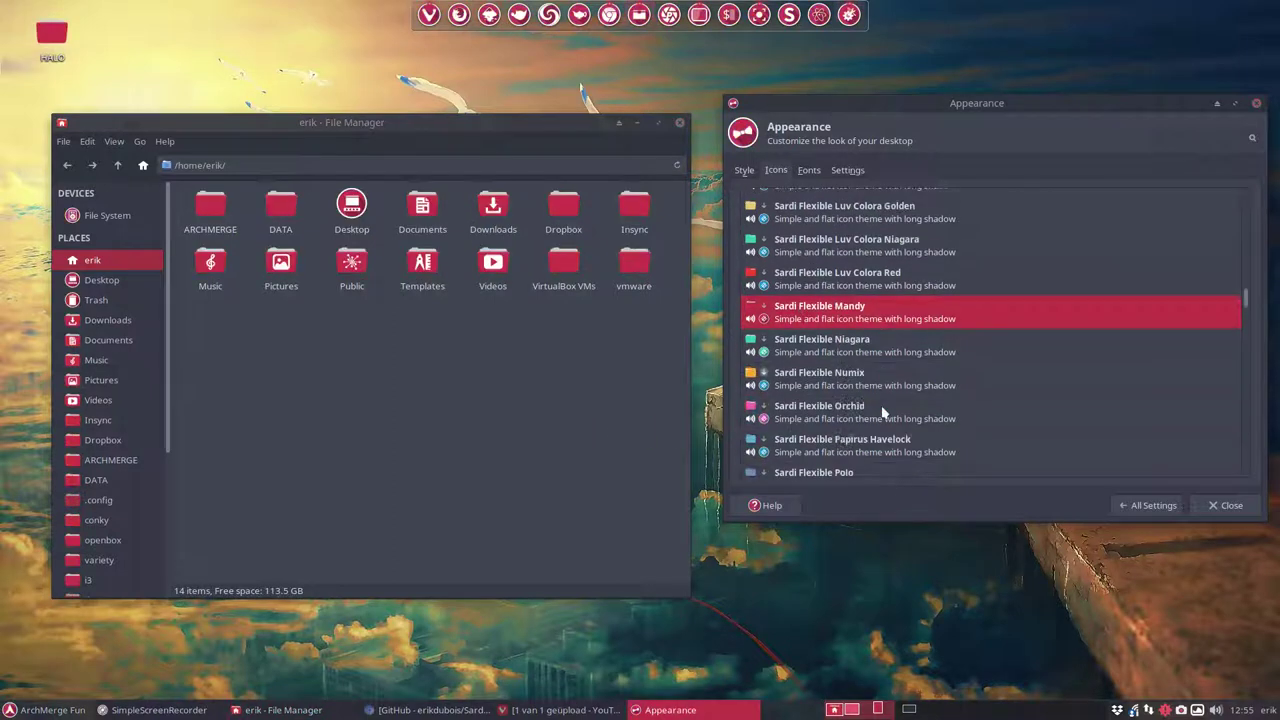
{"action": "left_click", "coordinate": [855, 345]}
{"action": "left_click", "coordinate": [620, 388]}
Switch the icon theme to Sardi Flexible Numix and then to Sardi Flexible Orchid, checking the home folder.
{"action": "left_click", "coordinate": [826, 390]}
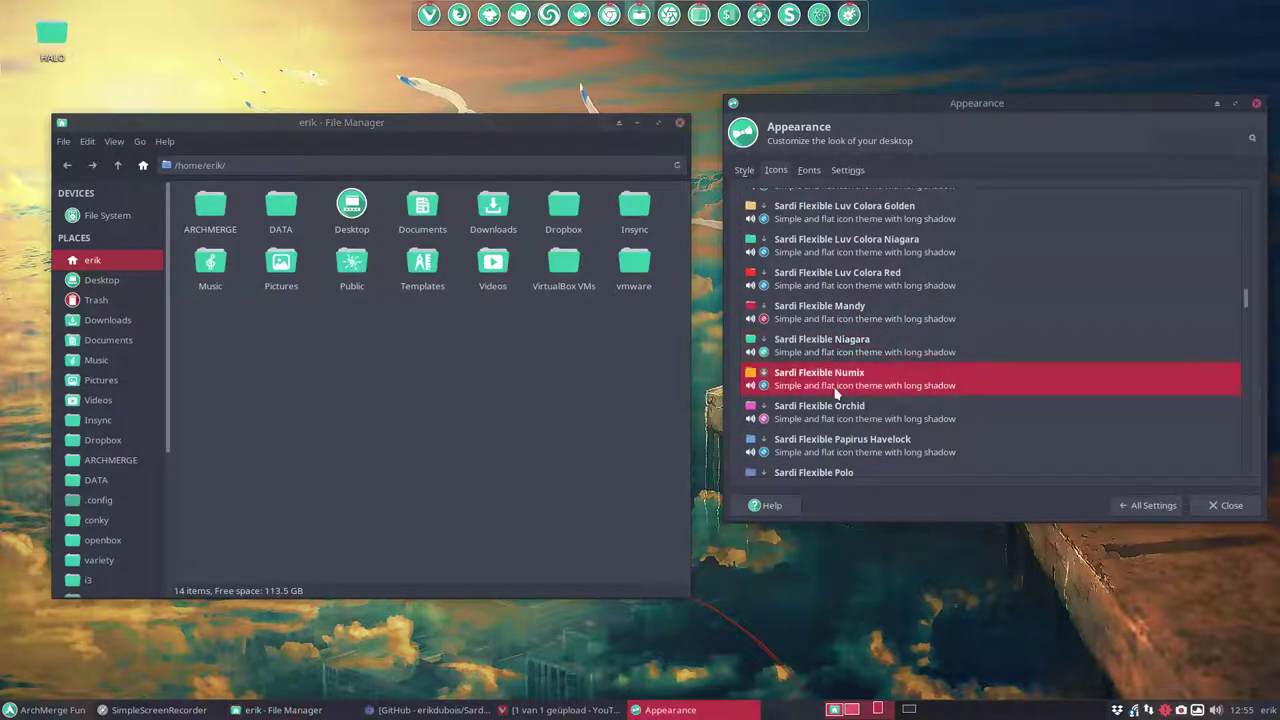
{"action": "left_click", "coordinate": [585, 405]}
{"action": "left_click", "coordinate": [808, 410]}
{"action": "left_click", "coordinate": [540, 423]}
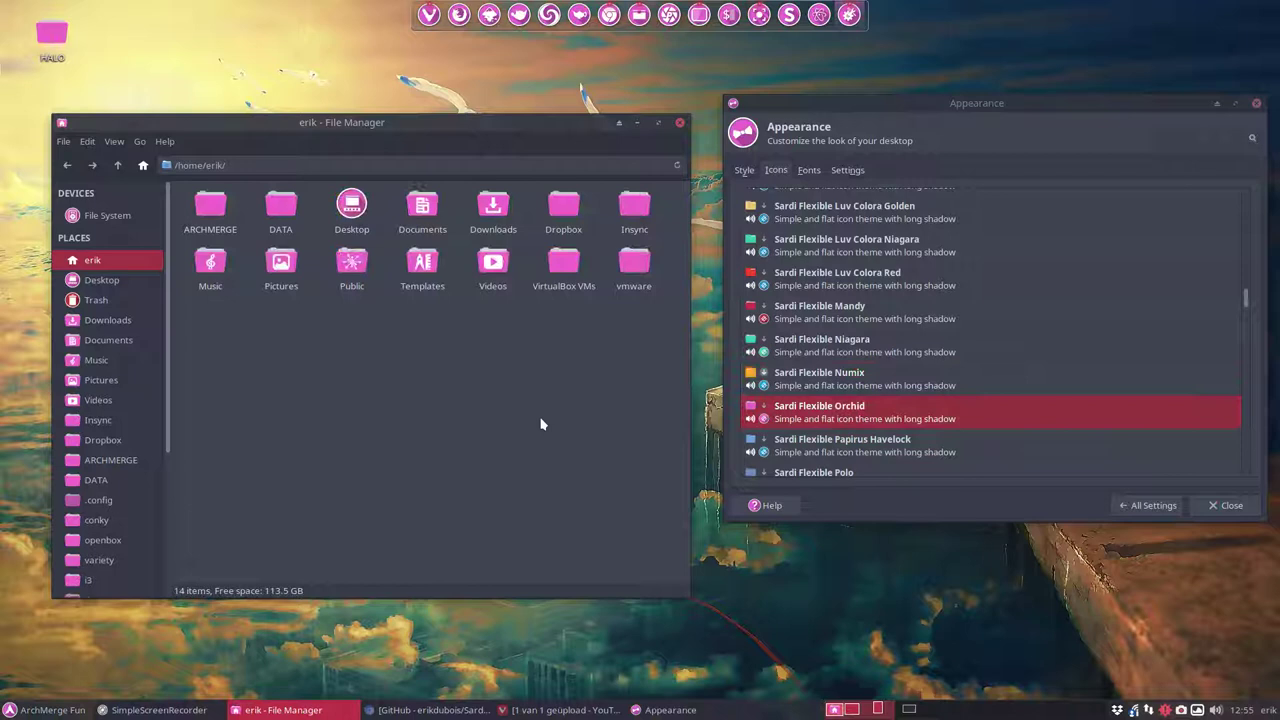
Preview the Sardi Flexible Papirus Havelock icon theme and then Sardi Flexible Polo on the home folder.
{"action": "left_click", "coordinate": [855, 441]}
{"action": "left_click", "coordinate": [585, 440]}
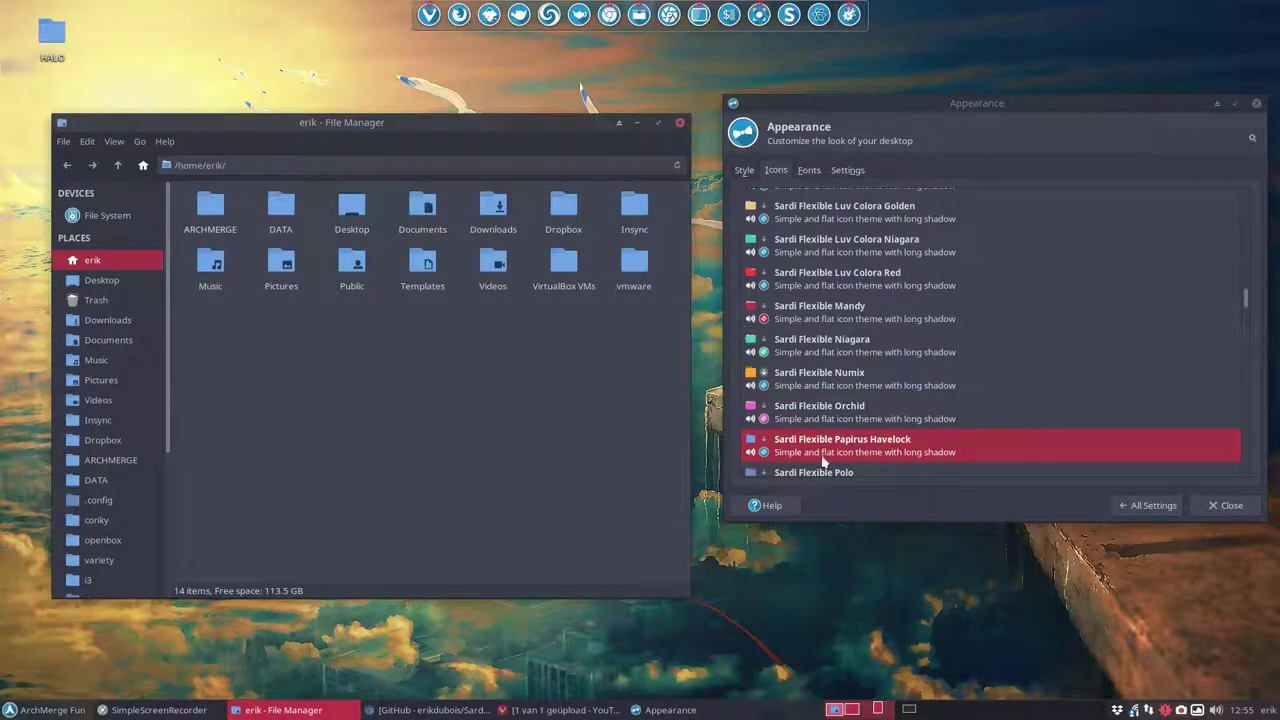
{"action": "left_click", "coordinate": [822, 470]}
{"action": "left_click", "coordinate": [600, 425]}
Apply the Sardi Flexible Smoke icon theme and then Sardi Flexible Tacao, viewing the home folder each time.
{"action": "scroll", "coordinate": [864, 408], "scroll_direction": "down", "scroll_amount": 3}
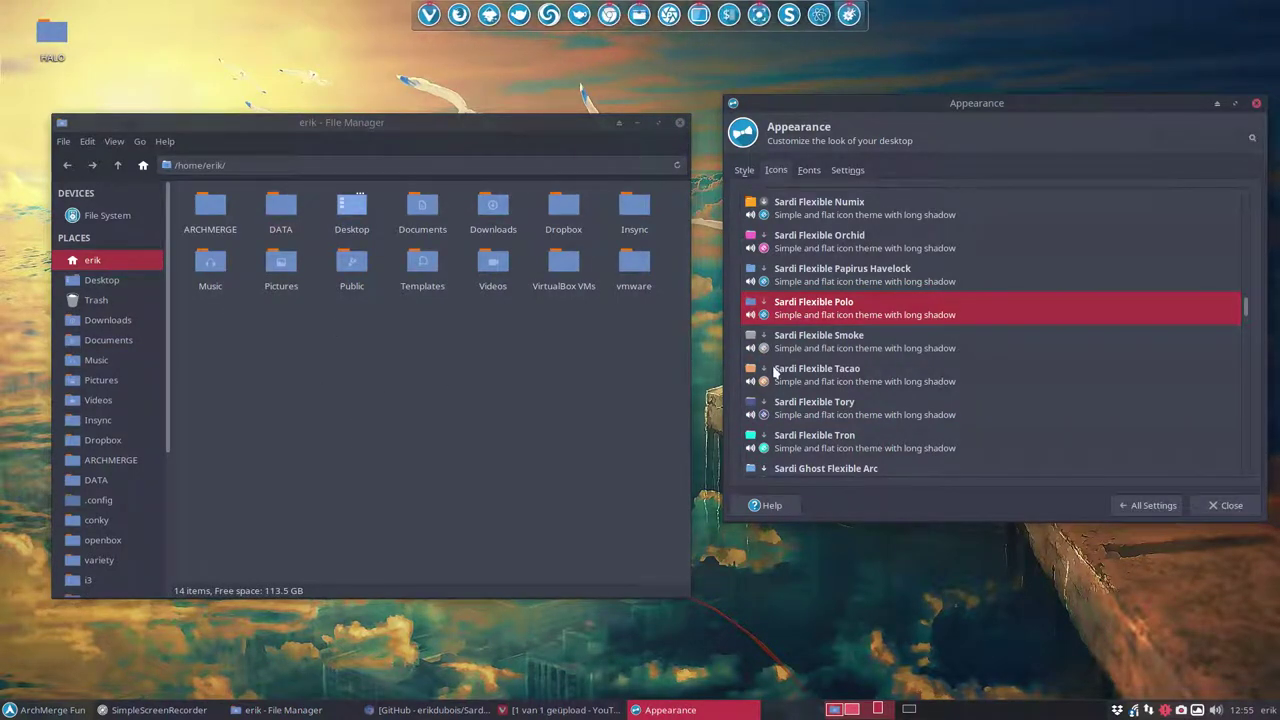
{"action": "left_click", "coordinate": [800, 350]}
{"action": "left_click", "coordinate": [679, 398]}
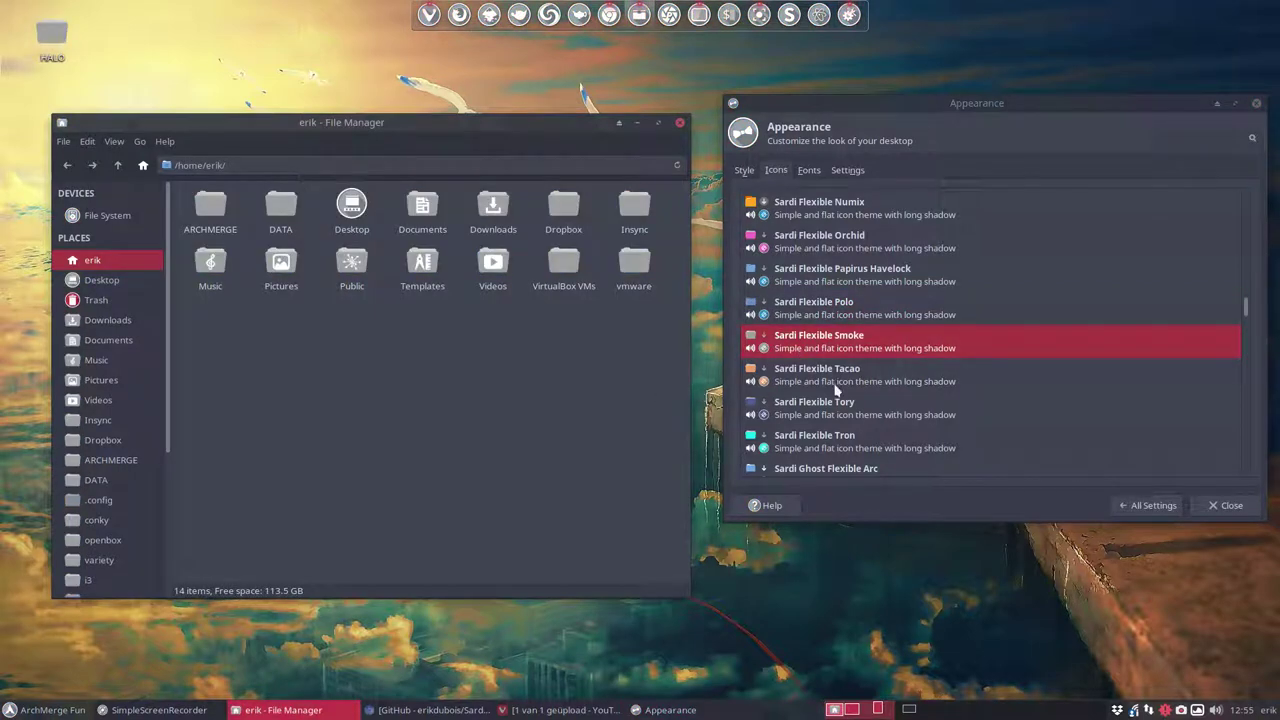
{"action": "left_click", "coordinate": [836, 388]}
{"action": "left_click", "coordinate": [498, 423]}
Try the Sardi Flexible Tory and Sardi Flexible Tron icon themes on the home folder.
{"action": "left_click", "coordinate": [785, 418]}
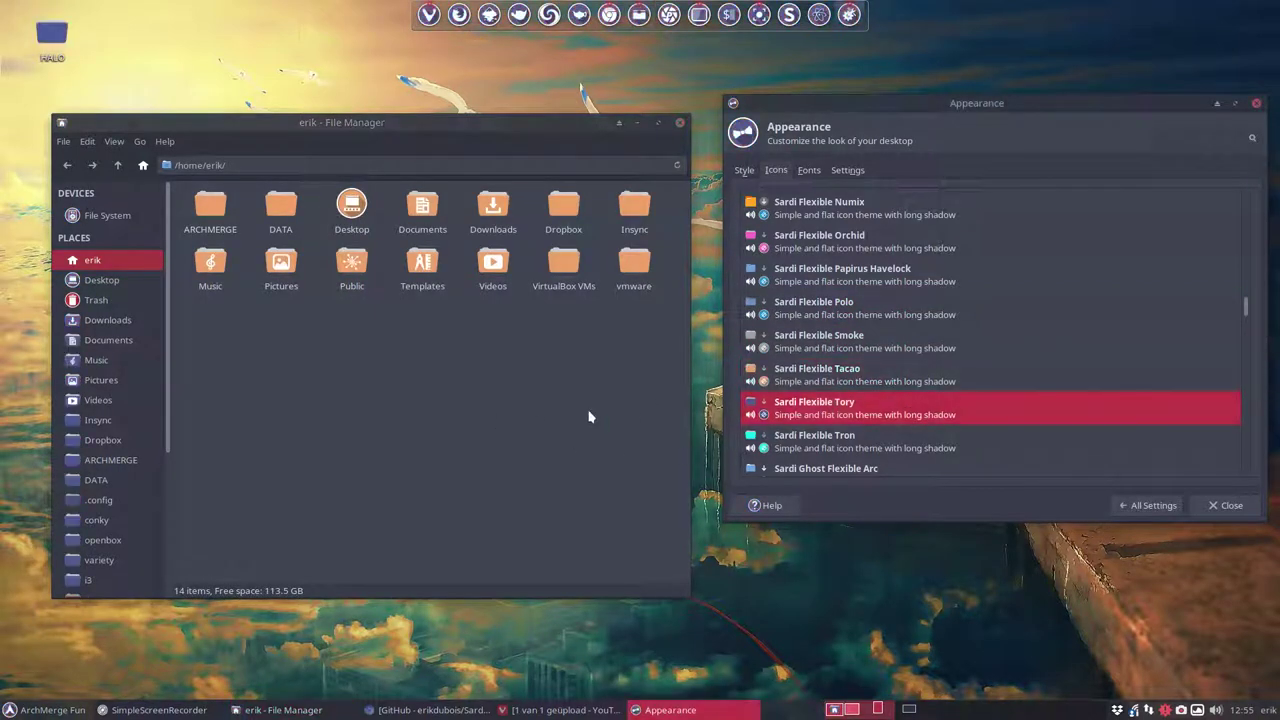
{"action": "left_click", "coordinate": [591, 420]}
{"action": "left_click", "coordinate": [803, 434]}
{"action": "left_click", "coordinate": [537, 431]}
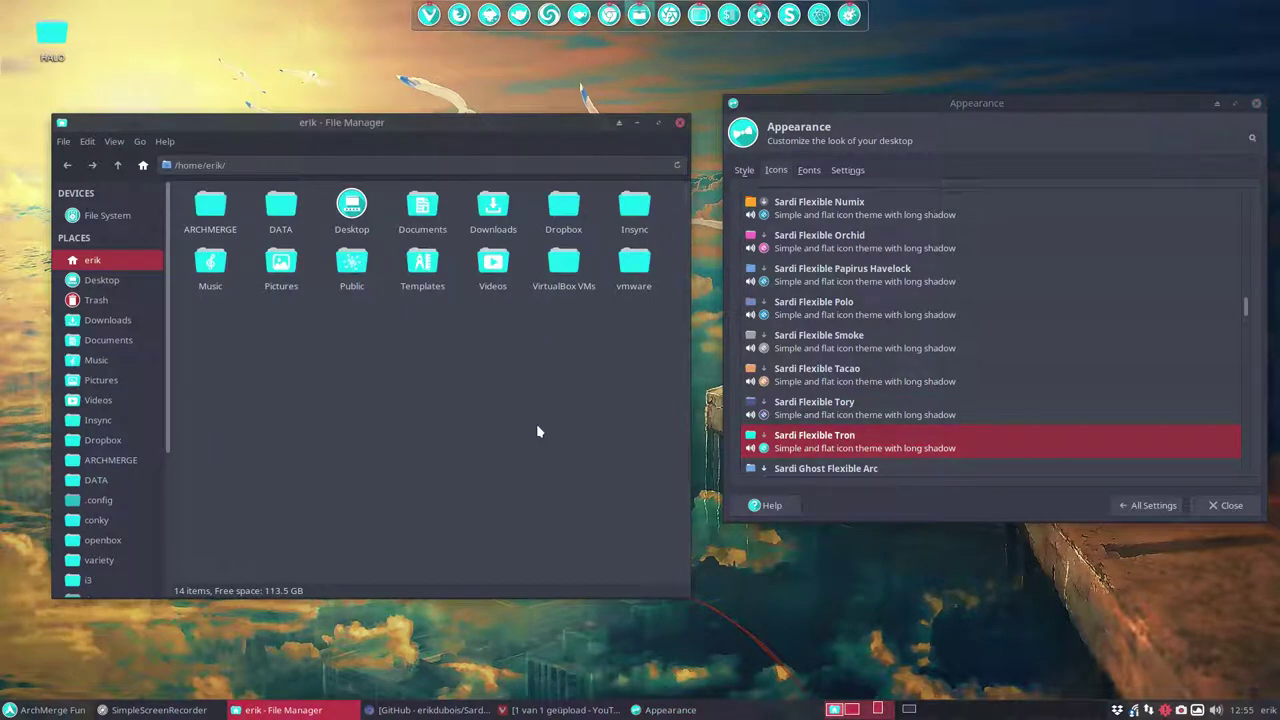
Switch the icon theme to Sardi Ghost Flexible Arc and then to Sardi Ghost Flexible Baltic.
{"action": "scroll", "coordinate": [828, 460], "scroll_direction": "down", "scroll_amount": 3}
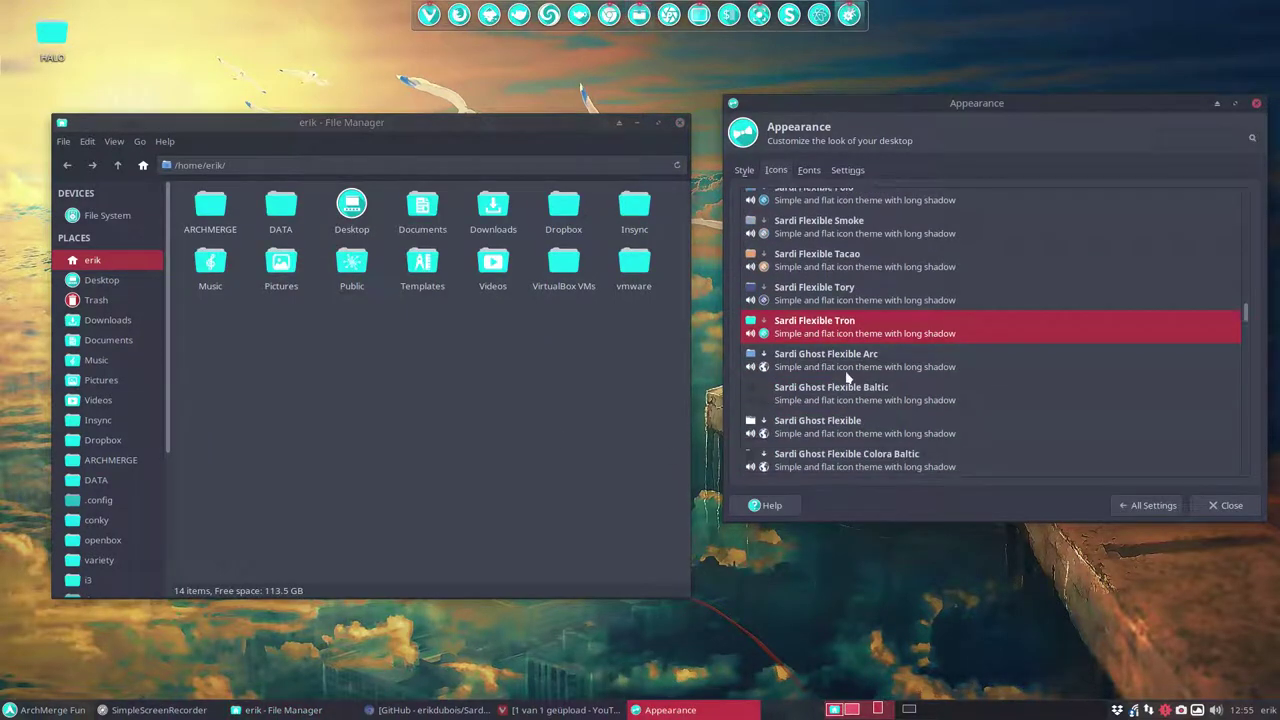
{"action": "left_click", "coordinate": [846, 362]}
{"action": "left_click", "coordinate": [564, 409]}
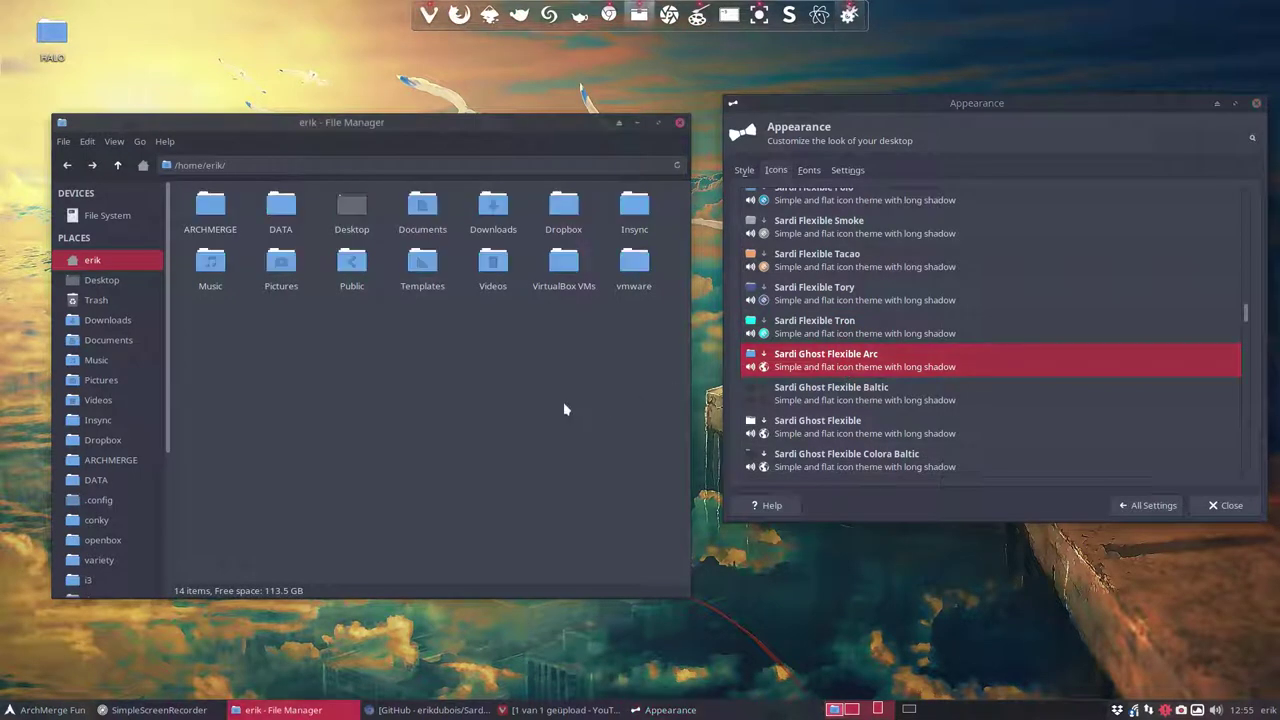
{"action": "left_click", "coordinate": [851, 400]}
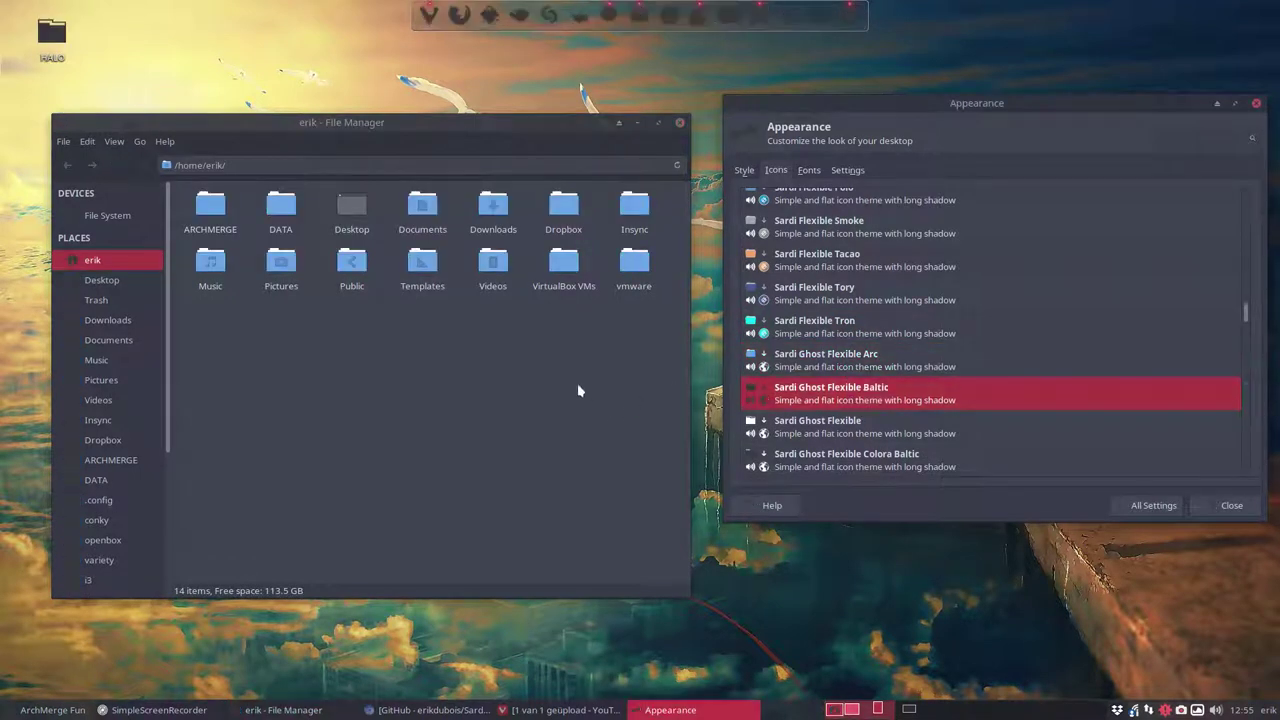
Preview the Sardi Ghost Flexible icon theme and then Sardi Ghost Flexible Colora Baltic on the home folder.
{"action": "left_click", "coordinate": [815, 432]}
{"action": "left_click", "coordinate": [456, 428]}
{"action": "left_click", "coordinate": [824, 460]}
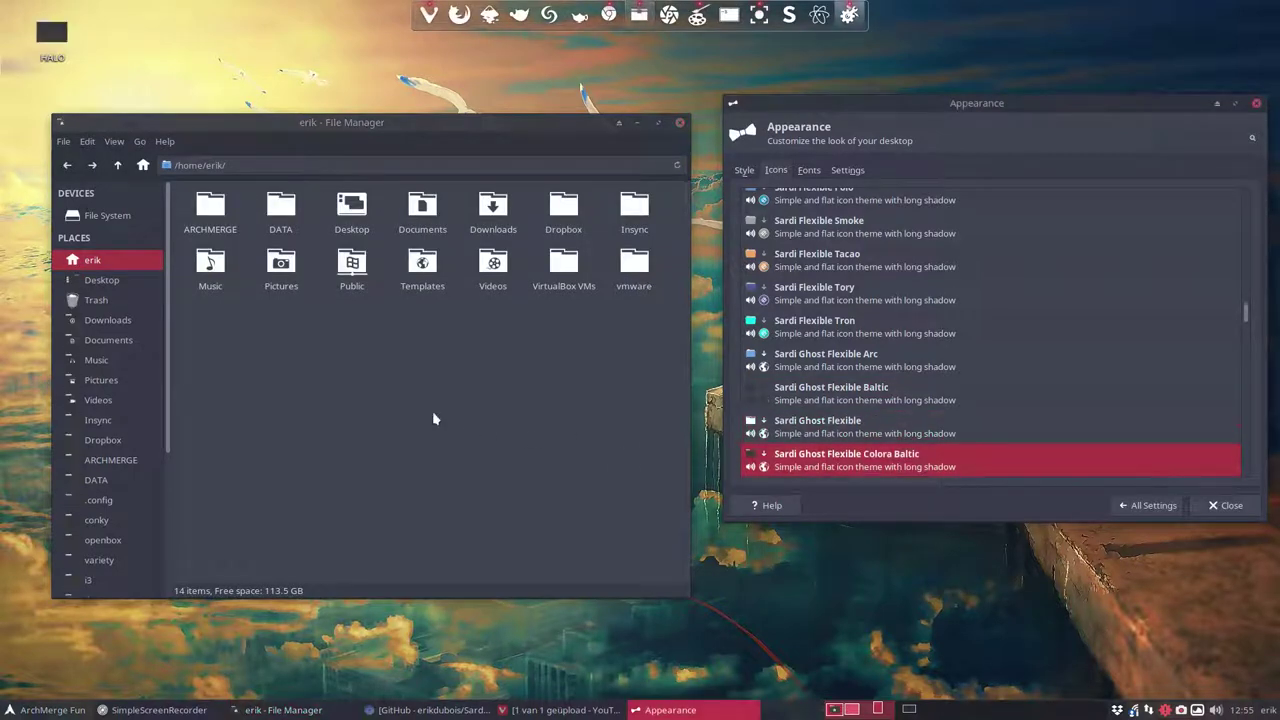
{"action": "left_click", "coordinate": [433, 418]}
Apply the Sardi Ghost Flexible Colora Baltic-Red icon theme and then Sardi Ghost Flexible Colora, viewing the home folder each time.
{"action": "scroll", "coordinate": [814, 445], "scroll_direction": "down", "scroll_amount": 5}
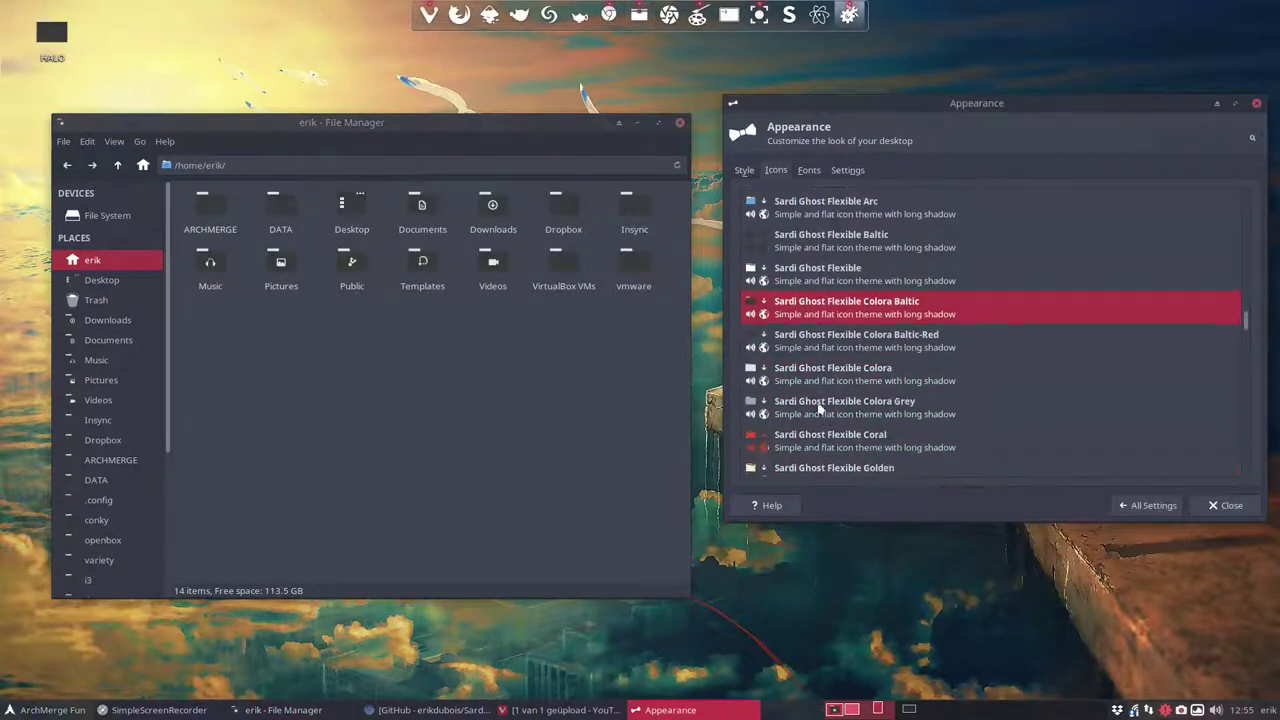
{"action": "left_click", "coordinate": [824, 341]}
{"action": "left_click", "coordinate": [475, 364]}
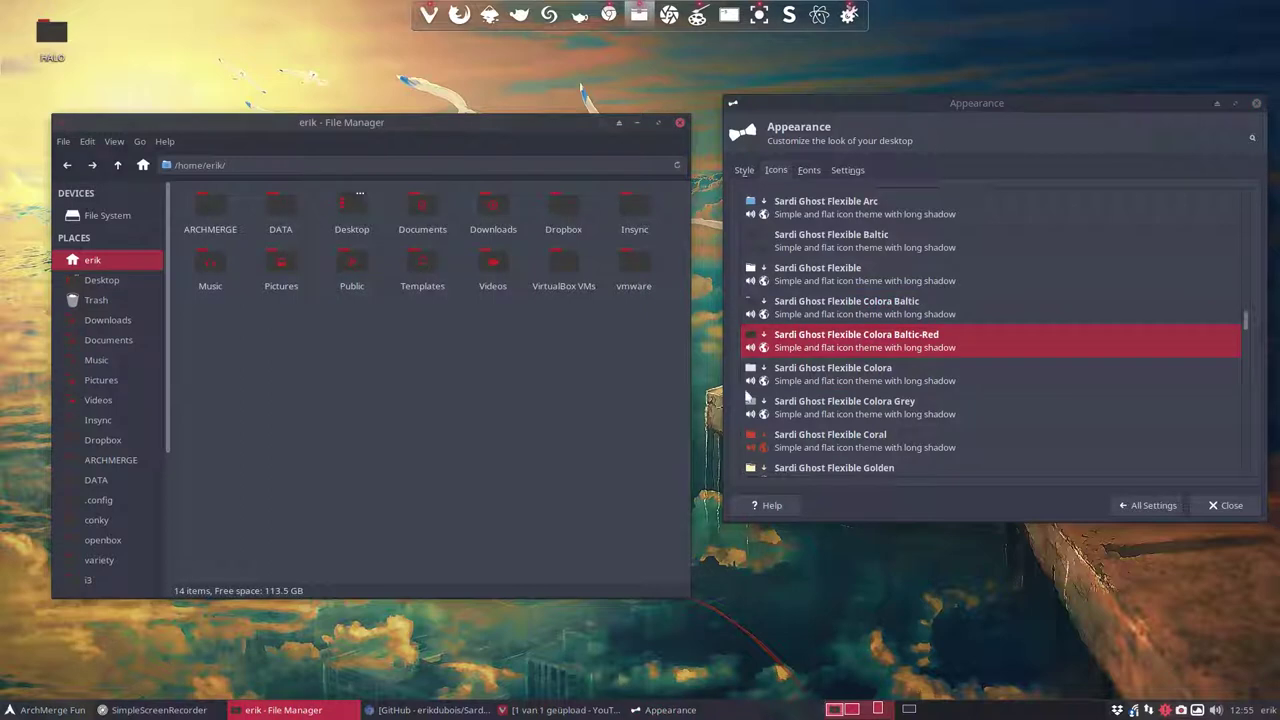
{"action": "left_click", "coordinate": [798, 388]}
{"action": "left_click", "coordinate": [610, 391]}
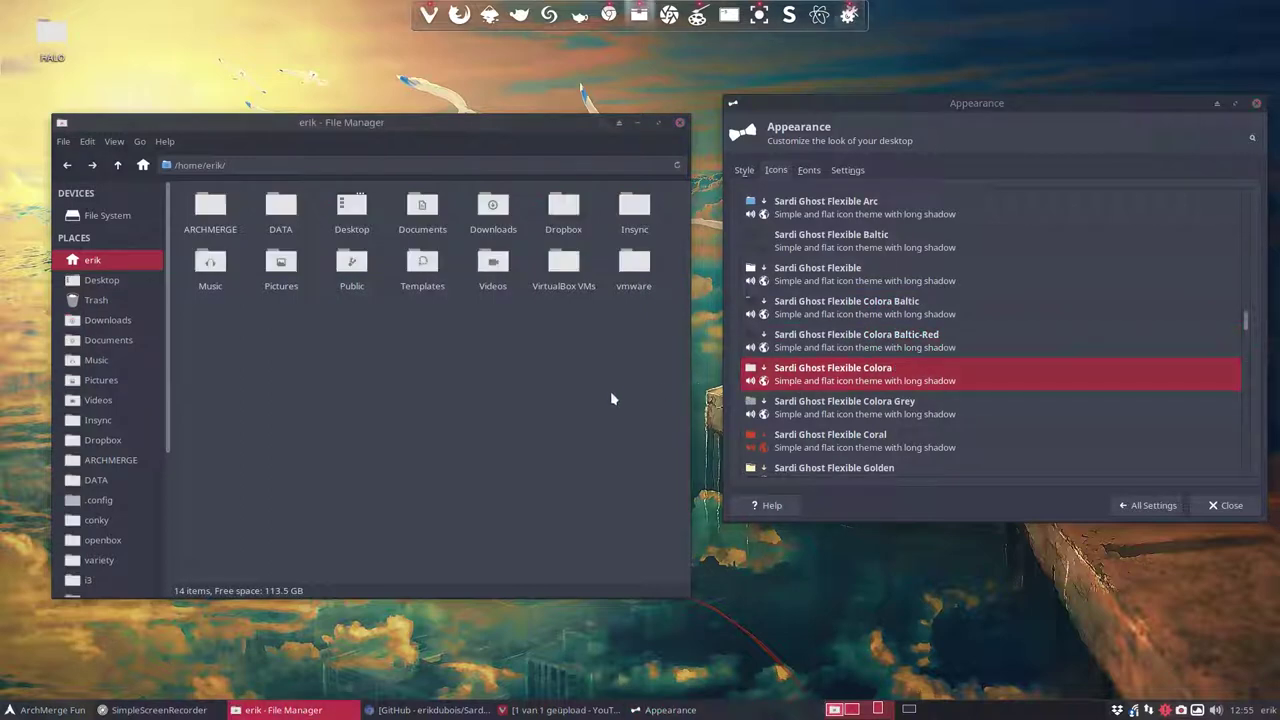
Try the Sardi Ghost Flexible Colora Grey and Sardi Ghost Flexible Coral icon themes on the home folder.
{"action": "left_click", "coordinate": [840, 410]}
{"action": "left_click", "coordinate": [549, 406]}
{"action": "left_click", "coordinate": [782, 440]}
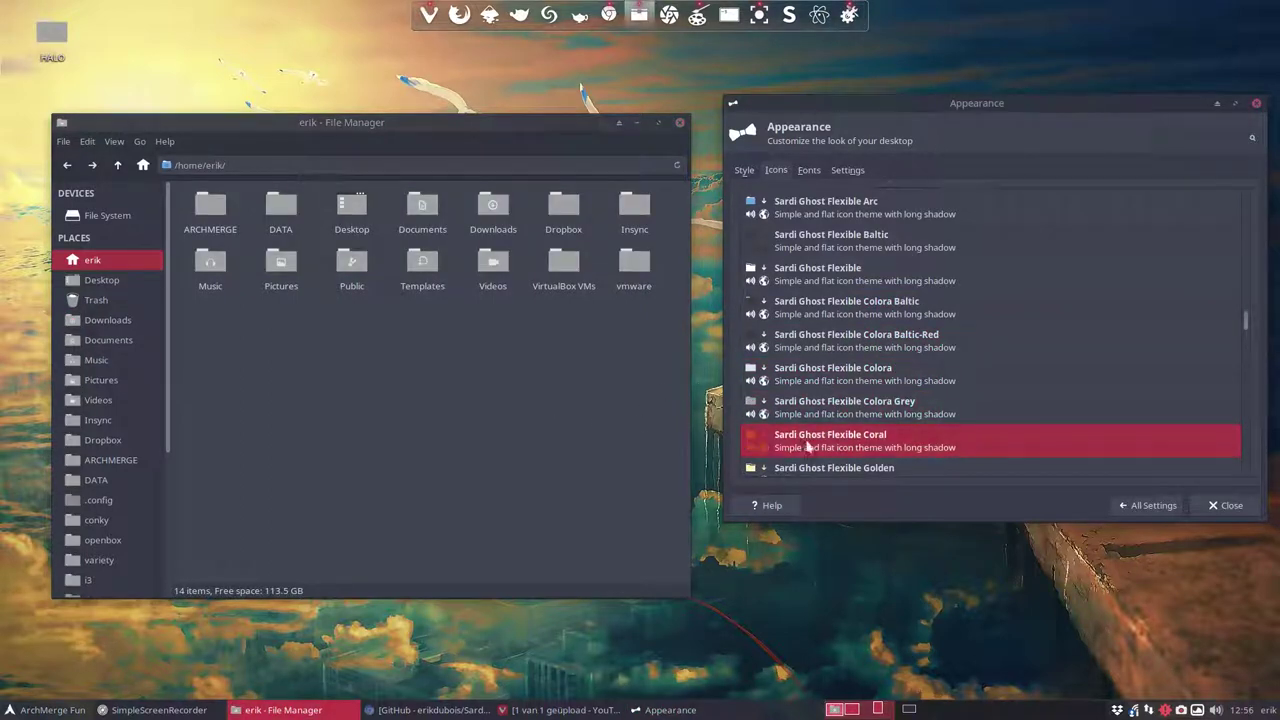
{"action": "left_click", "coordinate": [513, 433]}
Switch the icon theme to Sardi Ghost Flexible Golden and then to Sardi Ghost Flexible Grey, checking the home folder.
{"action": "scroll", "coordinate": [828, 438], "scroll_direction": "down", "scroll_amount": 3}
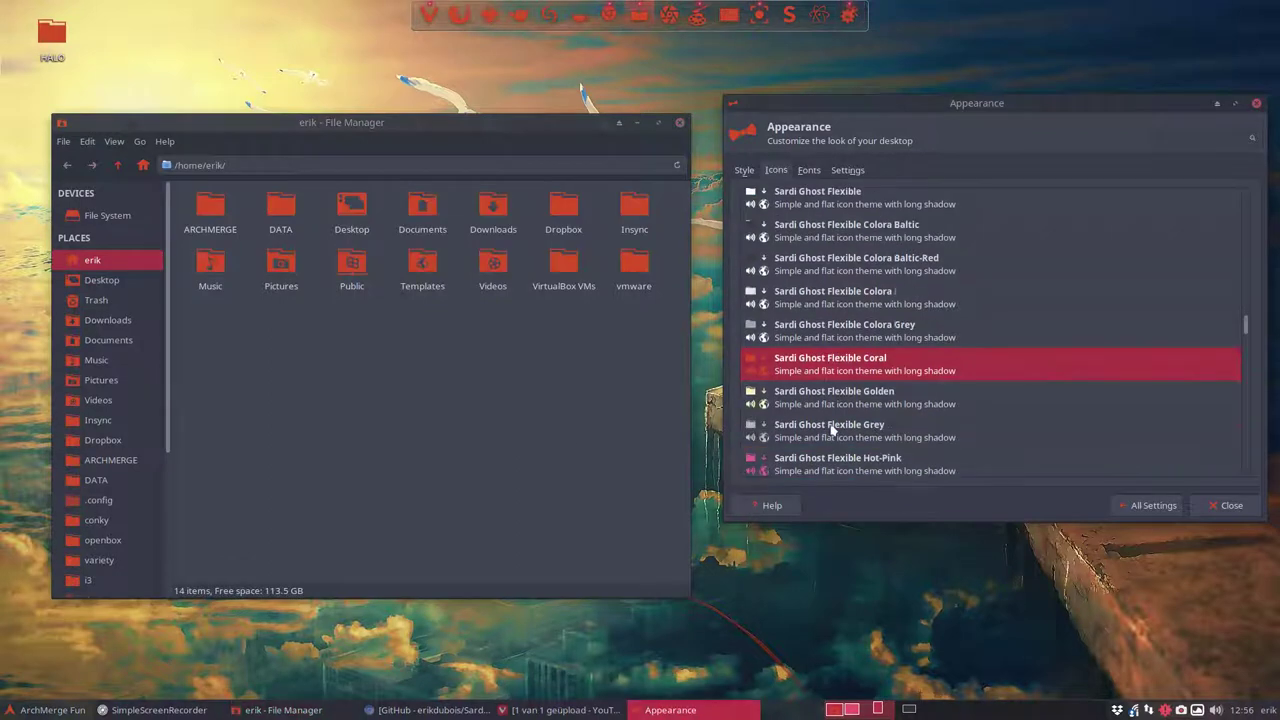
{"action": "left_click", "coordinate": [829, 368]}
{"action": "left_click", "coordinate": [525, 382]}
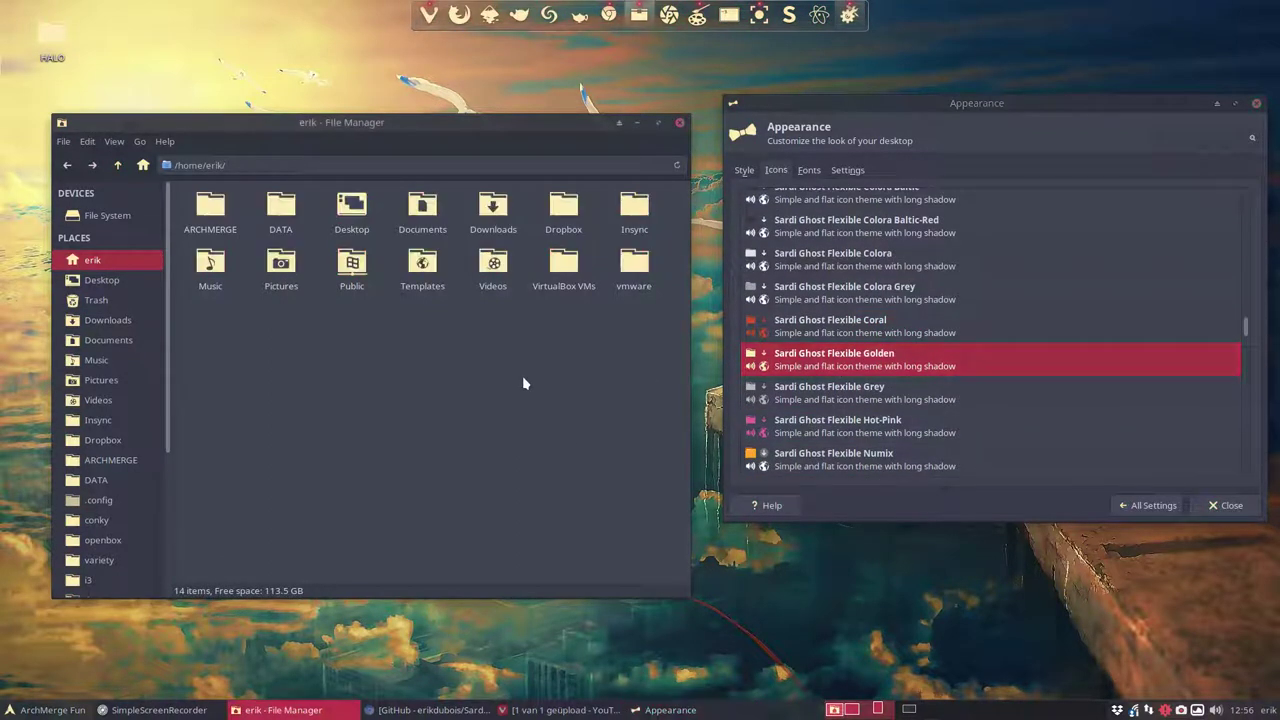
{"action": "left_click", "coordinate": [826, 399]}
{"action": "left_click", "coordinate": [571, 400]}
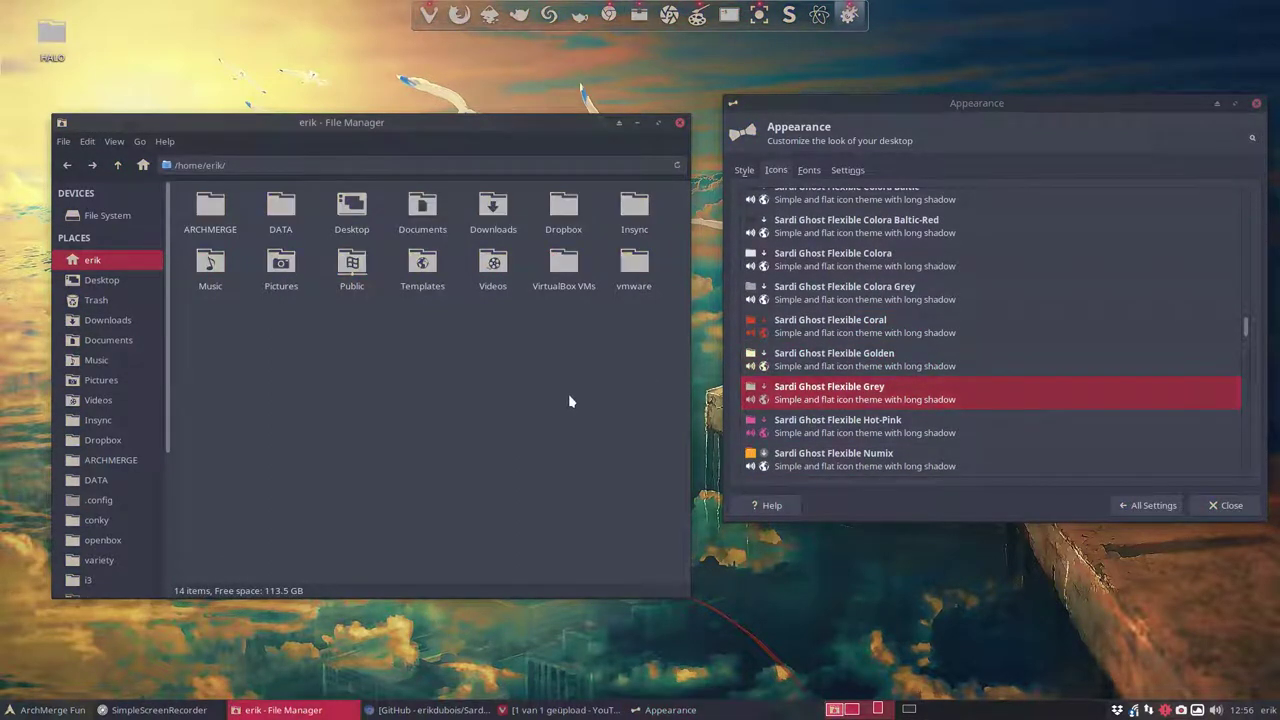
Preview the Sardi Ghost Flexible Hot-Pink icon theme and then Sardi Ghost Flexible Numix on the home folder.
{"action": "left_click", "coordinate": [818, 425]}
{"action": "left_click", "coordinate": [527, 415]}
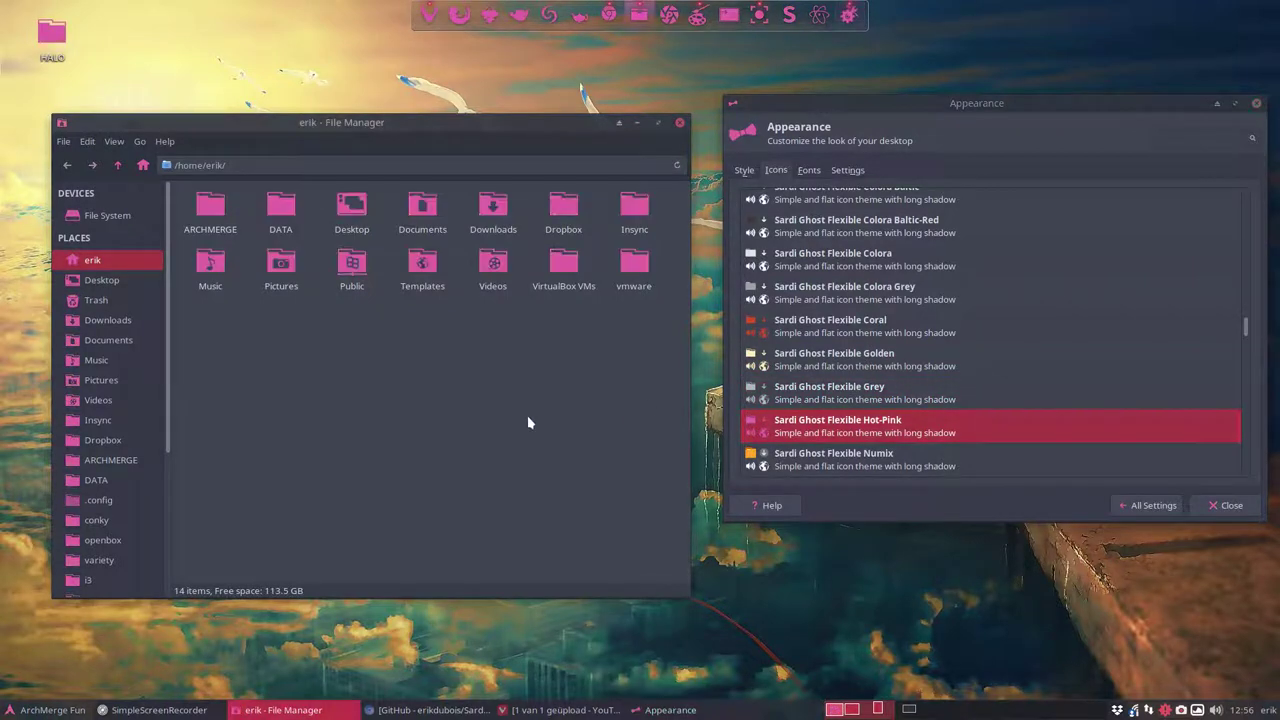
{"action": "scroll", "coordinate": [848, 372], "scroll_direction": "down", "scroll_amount": 5}
{"action": "left_click", "coordinate": [840, 306]}
{"action": "left_click", "coordinate": [576, 394]}
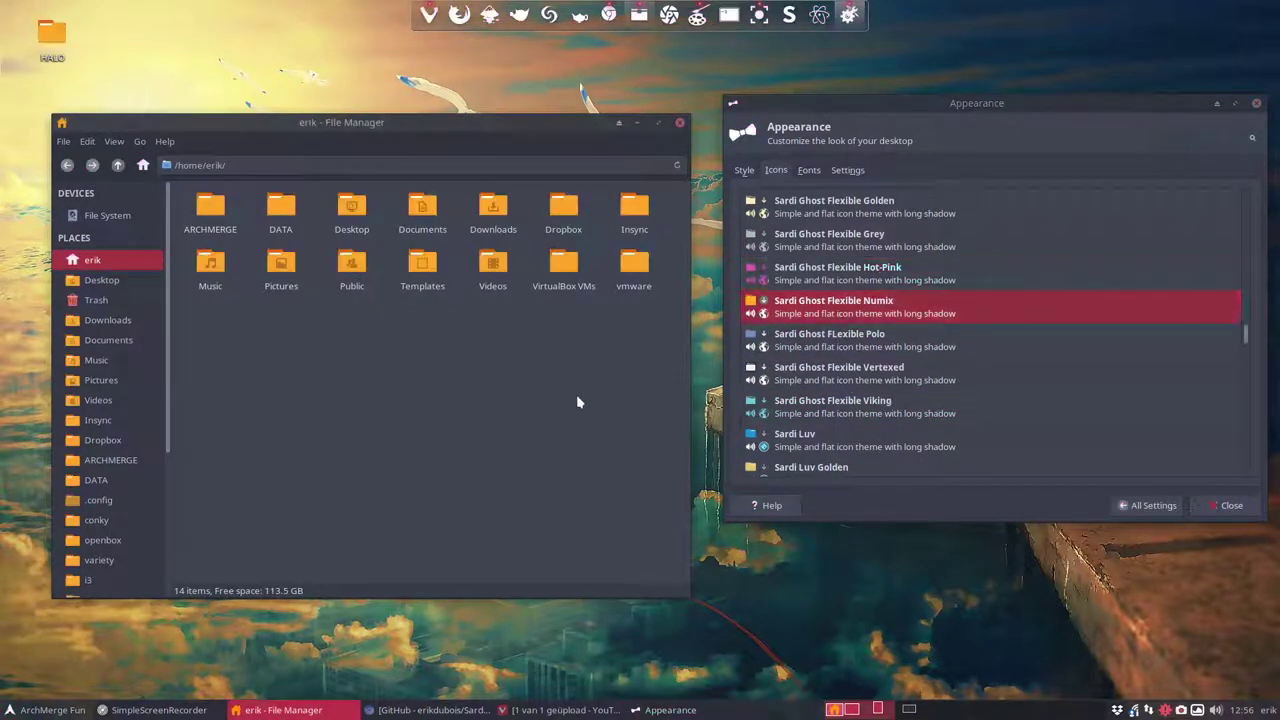
Apply the Sardi Ghost FLexible Polo icon theme and then Sardi Ghost Flexible Vertexed, viewing the home folder each time.
{"action": "left_click", "coordinate": [817, 346]}
{"action": "left_click", "coordinate": [503, 435]}
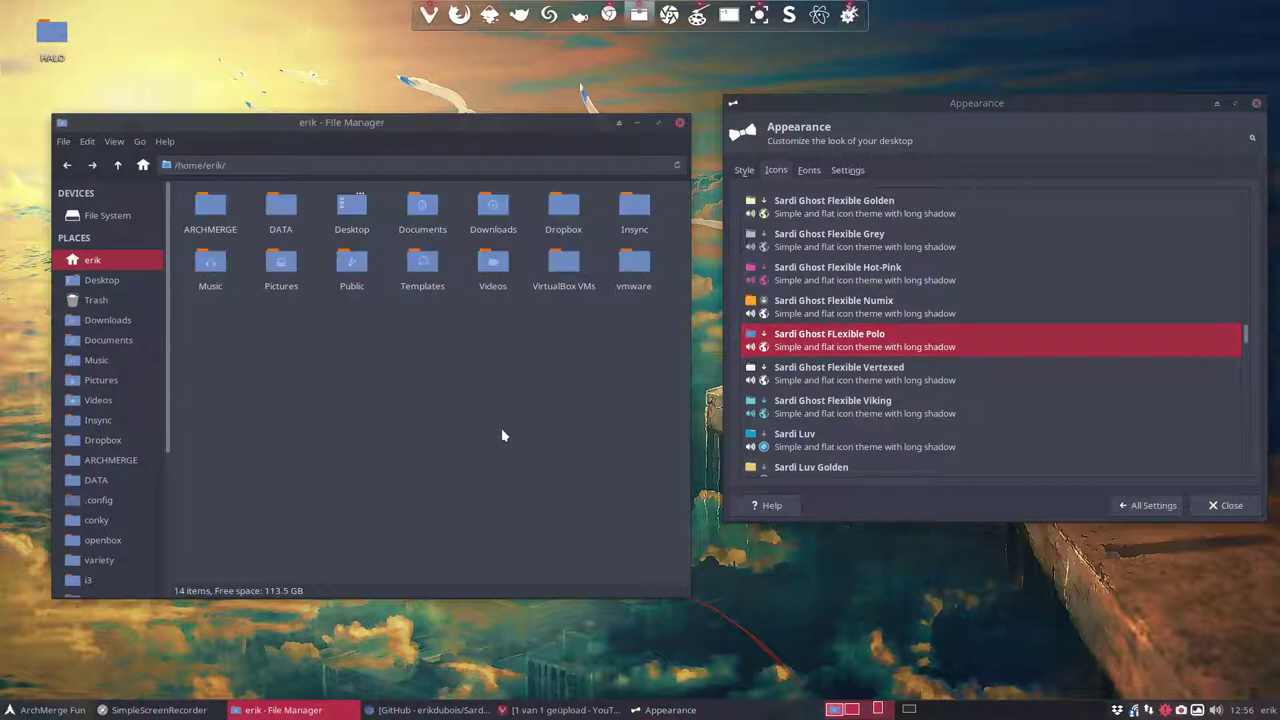
{"action": "left_click", "coordinate": [797, 383]}
{"action": "left_click", "coordinate": [572, 419]}
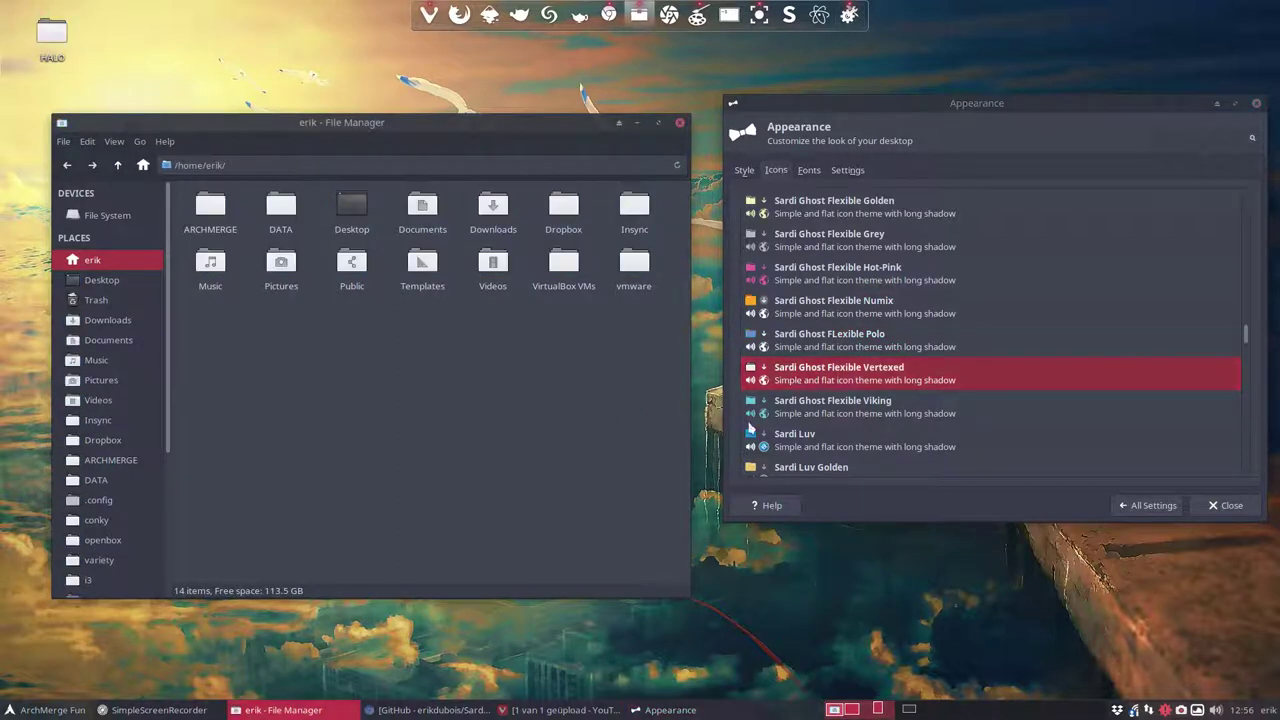
Try the Sardi Ghost Flexible Viking and Sardi Luv icon themes on the home folder.
{"action": "left_click", "coordinate": [808, 420]}
{"action": "left_click", "coordinate": [590, 440]}
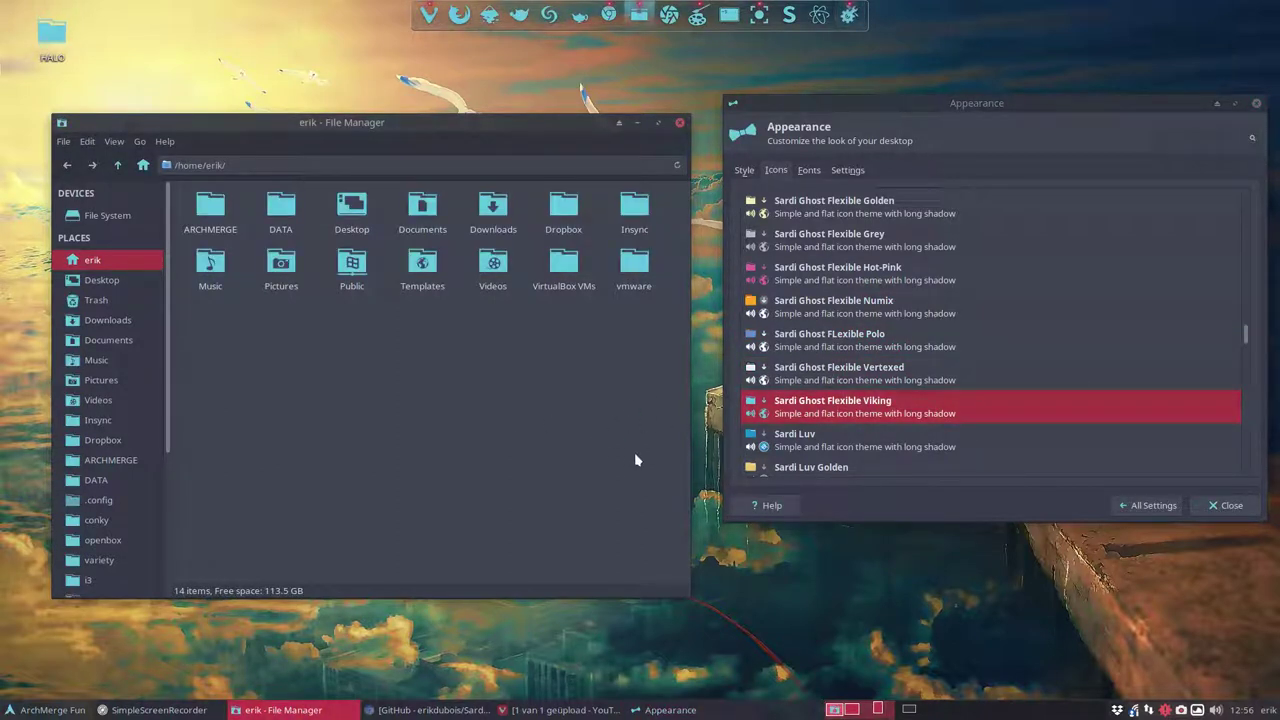
{"action": "left_click", "coordinate": [835, 436]}
{"action": "left_click", "coordinate": [624, 432]}
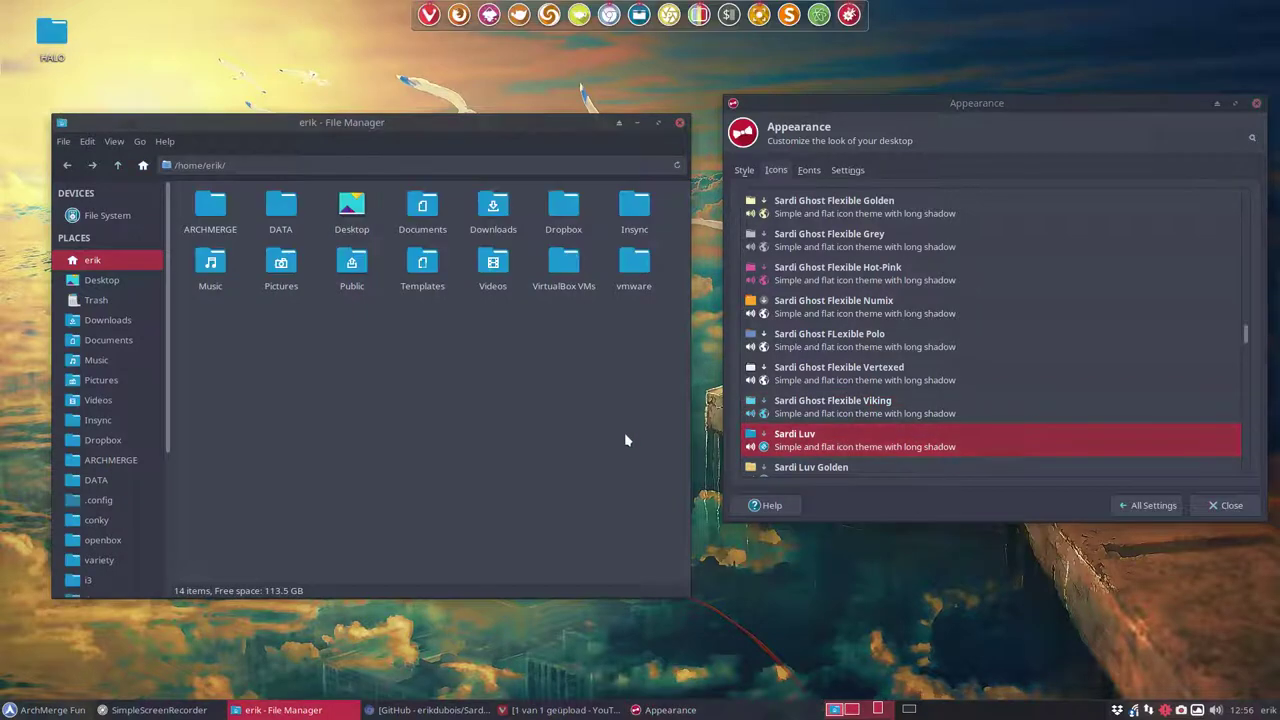
Switch the icon theme to Sardi Luv Golden and then to Sardi Luv Niagara, checking the home folder.
{"action": "left_click", "coordinate": [877, 440]}
{"action": "scroll", "coordinate": [866, 434], "scroll_direction": "down", "scroll_amount": 1}
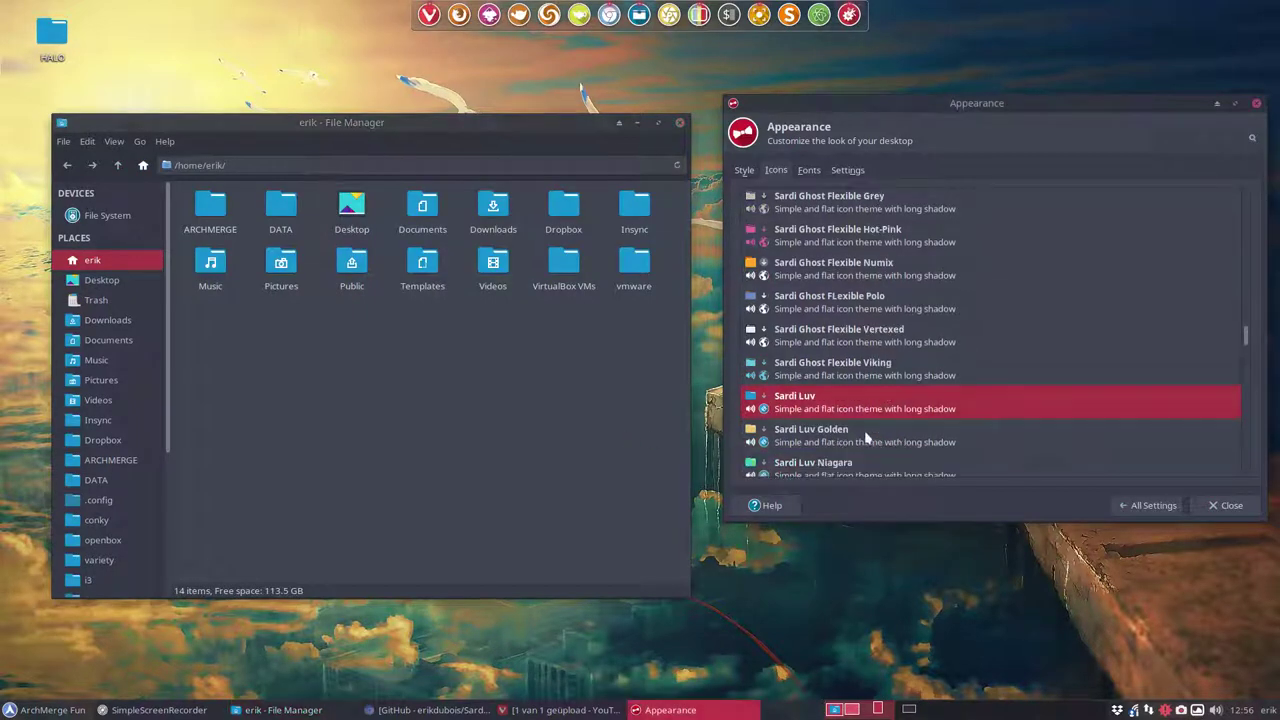
{"action": "left_click", "coordinate": [880, 440]}
{"action": "left_click", "coordinate": [545, 447]}
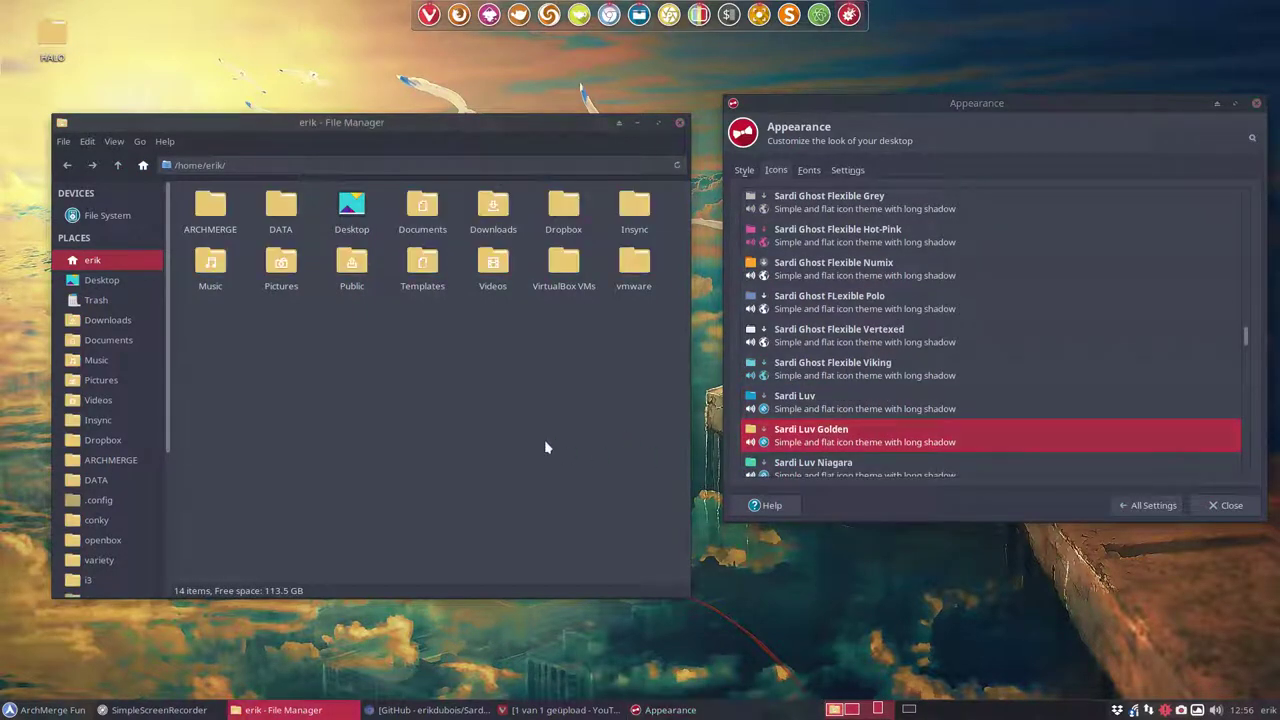
{"action": "left_click", "coordinate": [829, 471]}
{"action": "scroll", "coordinate": [831, 440], "scroll_direction": "down", "scroll_amount": 2}
{"action": "left_click", "coordinate": [826, 391]}
{"action": "left_click", "coordinate": [655, 423]}
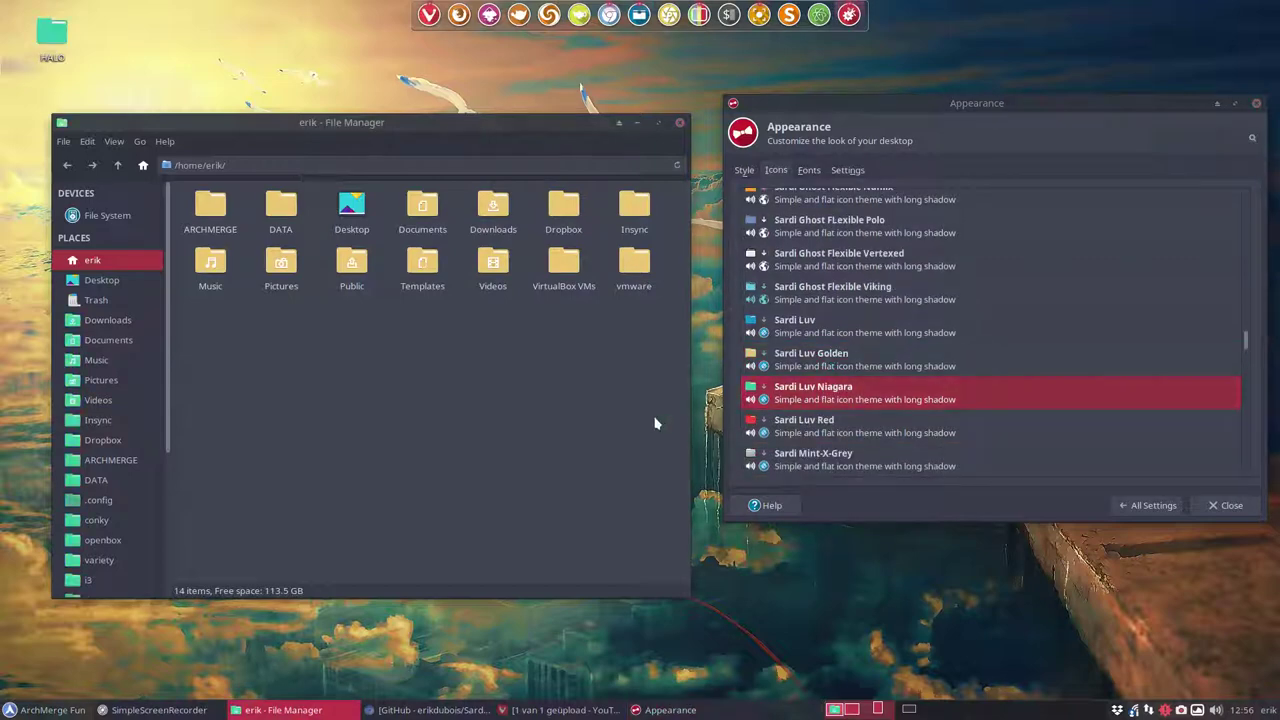
Preview the Sardi Luv Red icon theme on the home folder and switch to Sardi Mint-X-Grey.
{"action": "left_click", "coordinate": [834, 430]}
{"action": "left_click", "coordinate": [571, 424]}
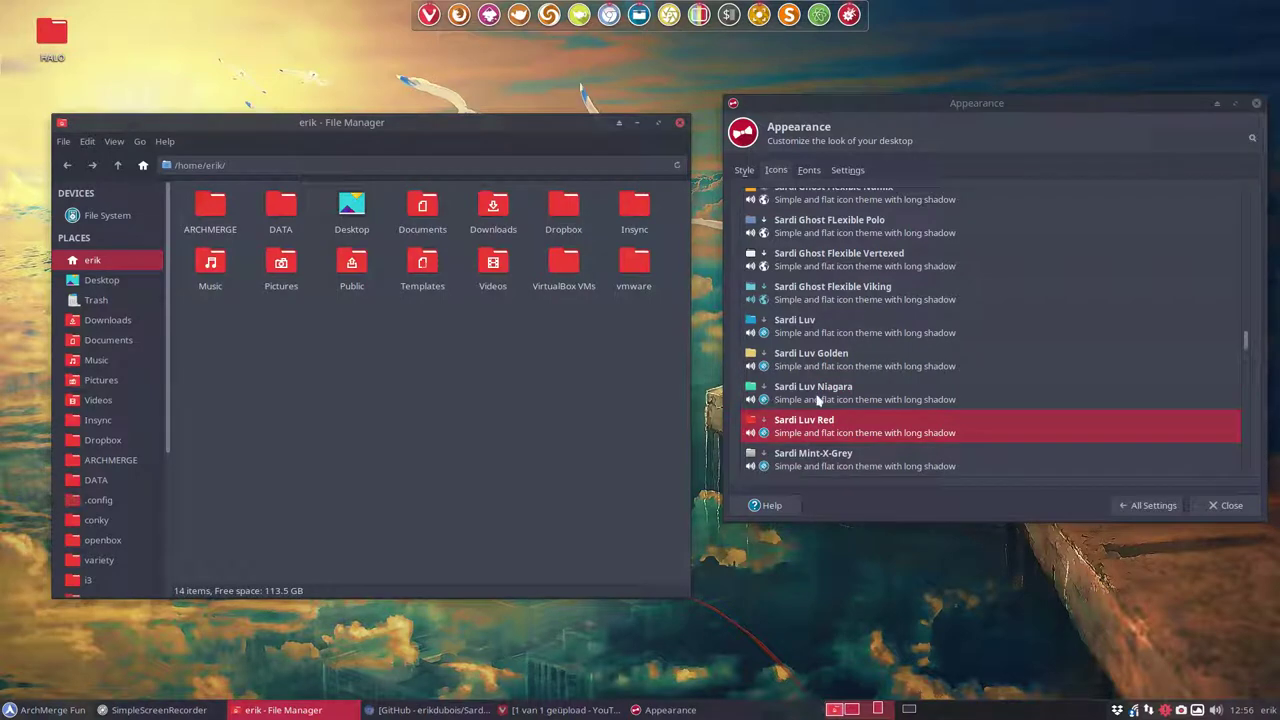
{"action": "left_click", "coordinate": [822, 457]}
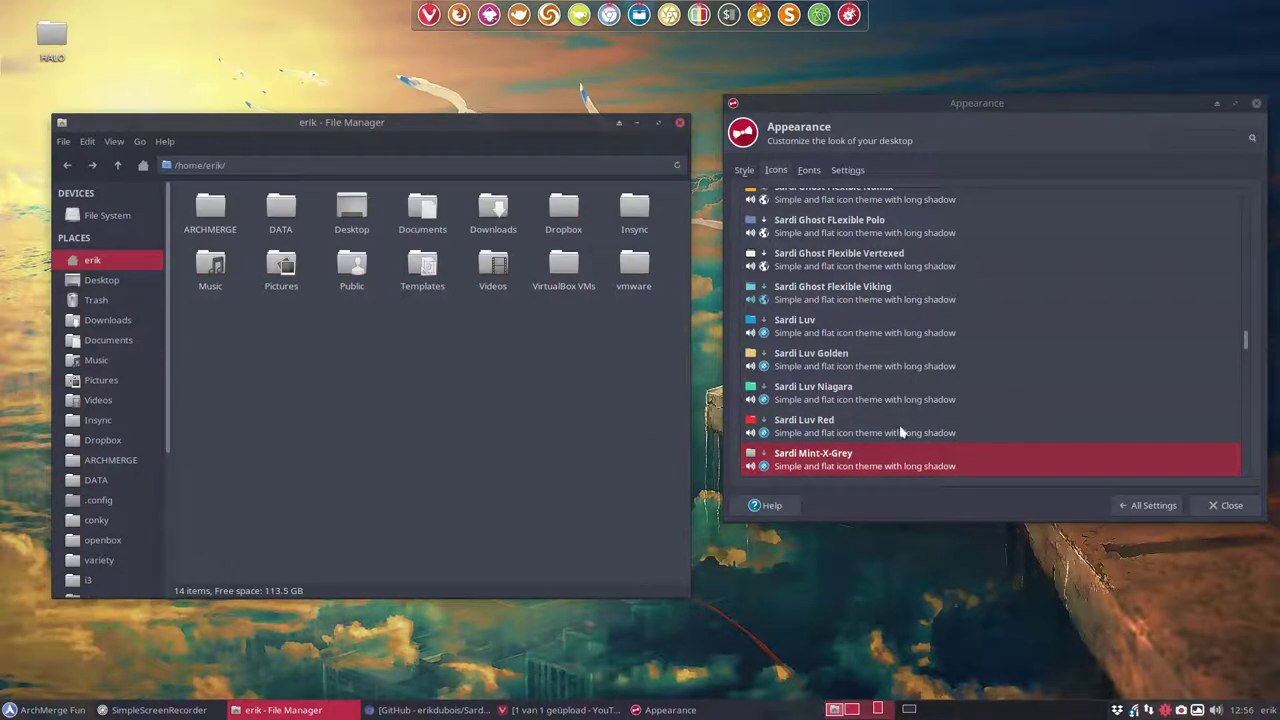
Apply the Sardi Mono Arc icon theme and view its folder icons in the home folder.
{"action": "scroll", "coordinate": [897, 425], "scroll_direction": "down", "scroll_amount": 3}
{"action": "left_click", "coordinate": [820, 345]}
{"action": "left_click", "coordinate": [644, 371]}
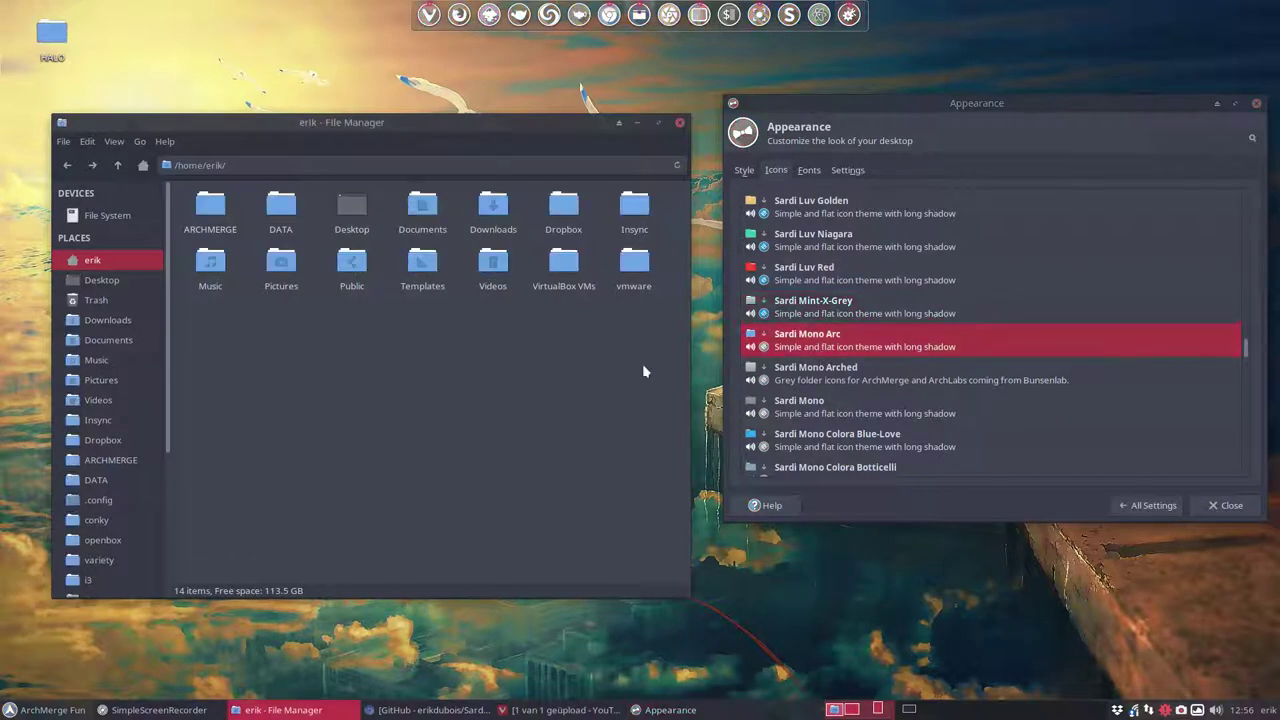
Try the Sardi Mono Arched and Sardi Mono icon themes on the home folder.
{"action": "left_click", "coordinate": [785, 388]}
{"action": "left_click", "coordinate": [586, 411]}
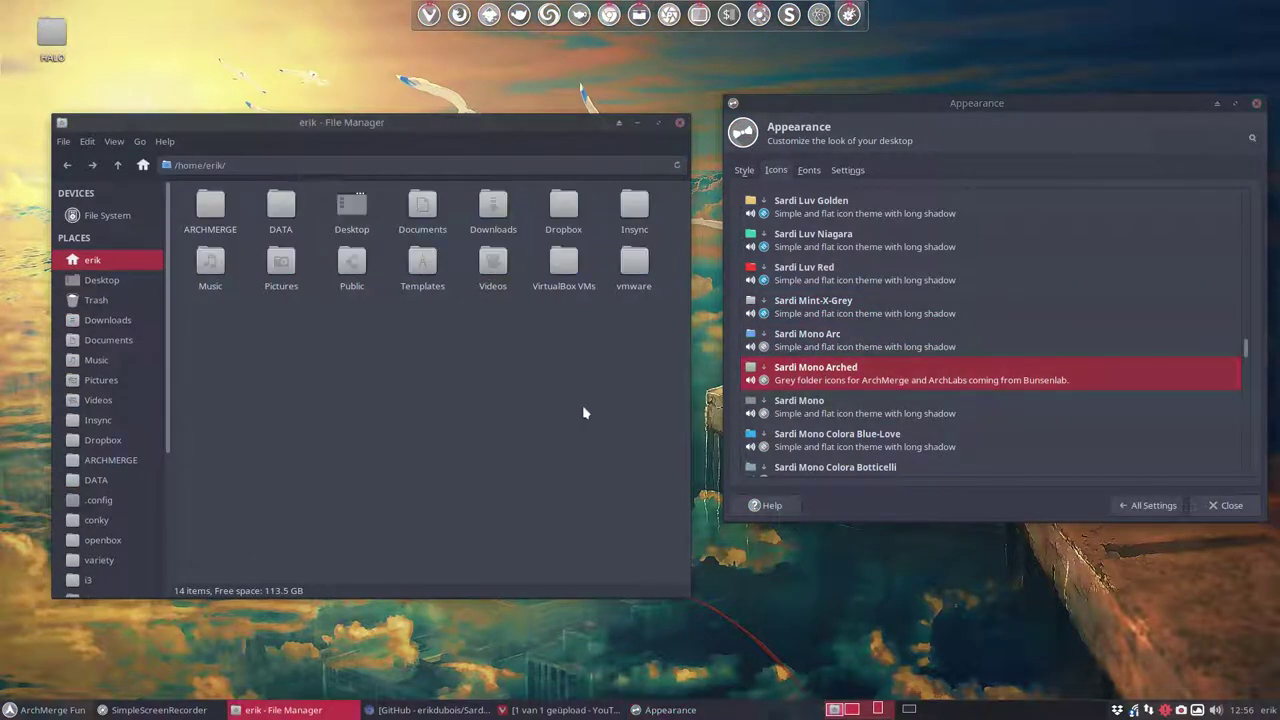
{"action": "left_click", "coordinate": [805, 410]}
{"action": "left_click", "coordinate": [537, 409]}
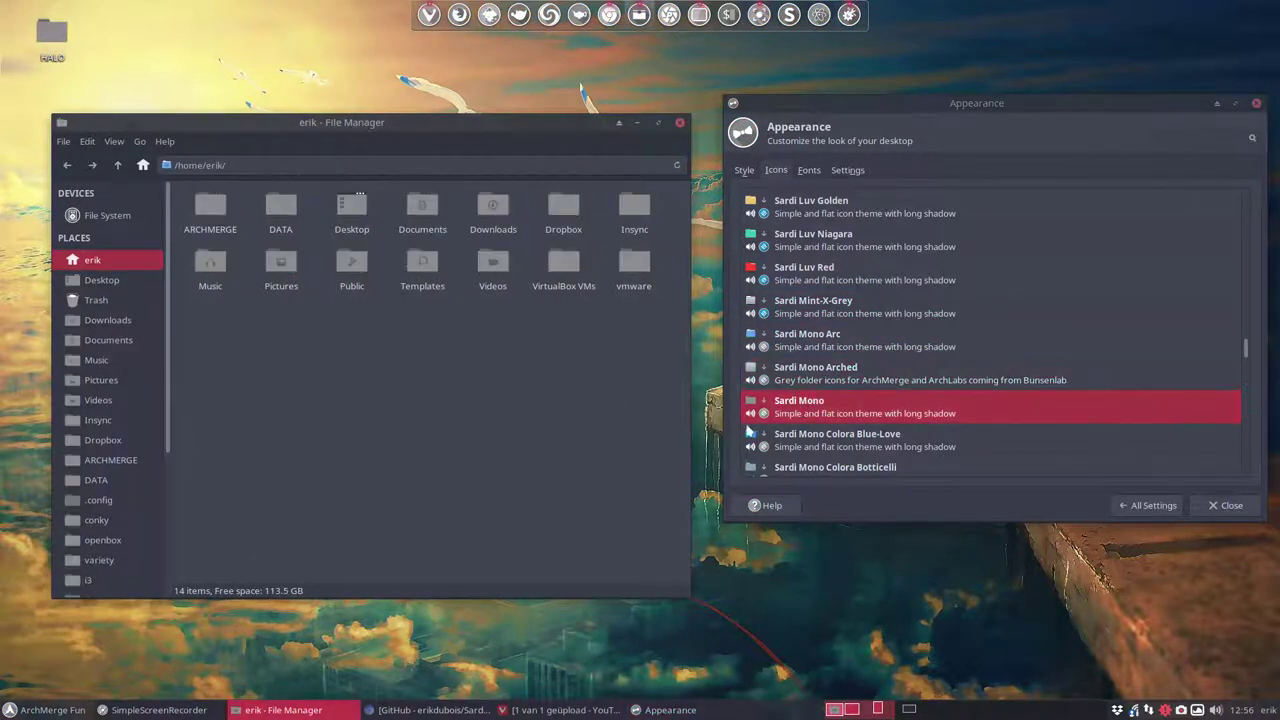
Preview the Sardi Mono Colora Blue-Love and Sardi Mono Colora Botticelli icon themes on the home folder.
{"action": "left_click", "coordinate": [820, 440]}
{"action": "left_click", "coordinate": [545, 441]}
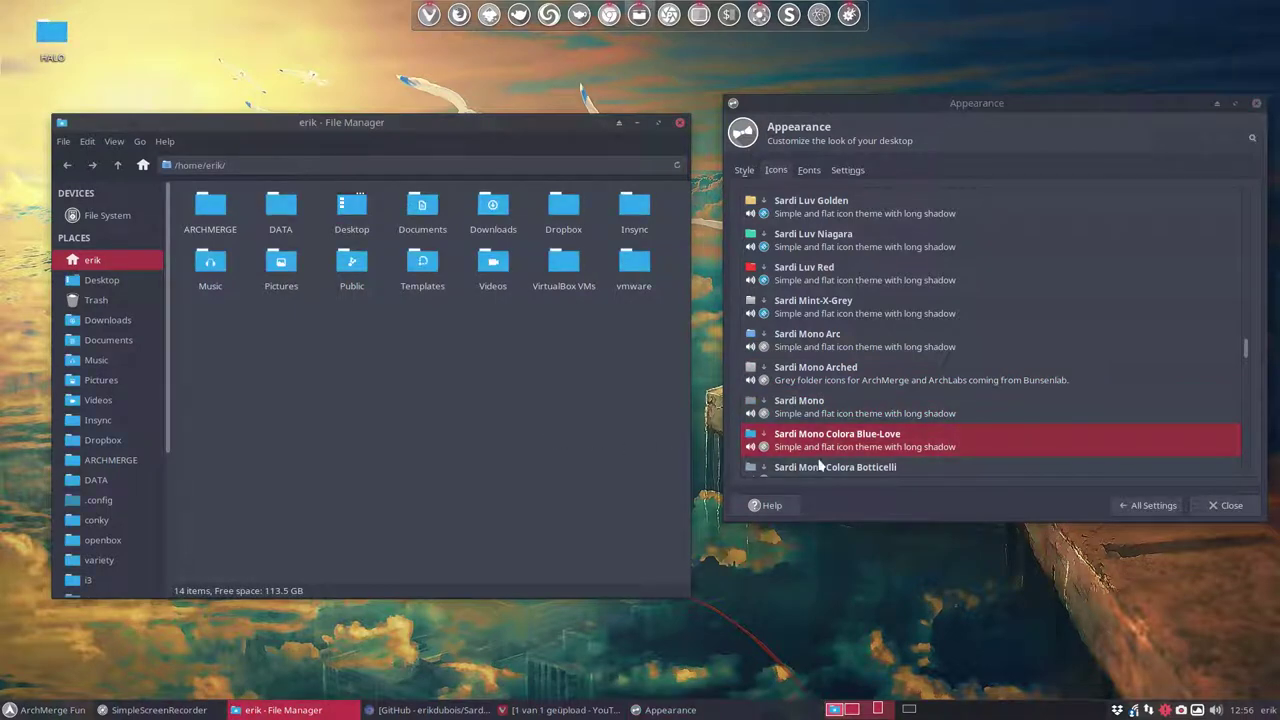
{"action": "left_click", "coordinate": [820, 468]}
{"action": "left_click", "coordinate": [512, 434]}
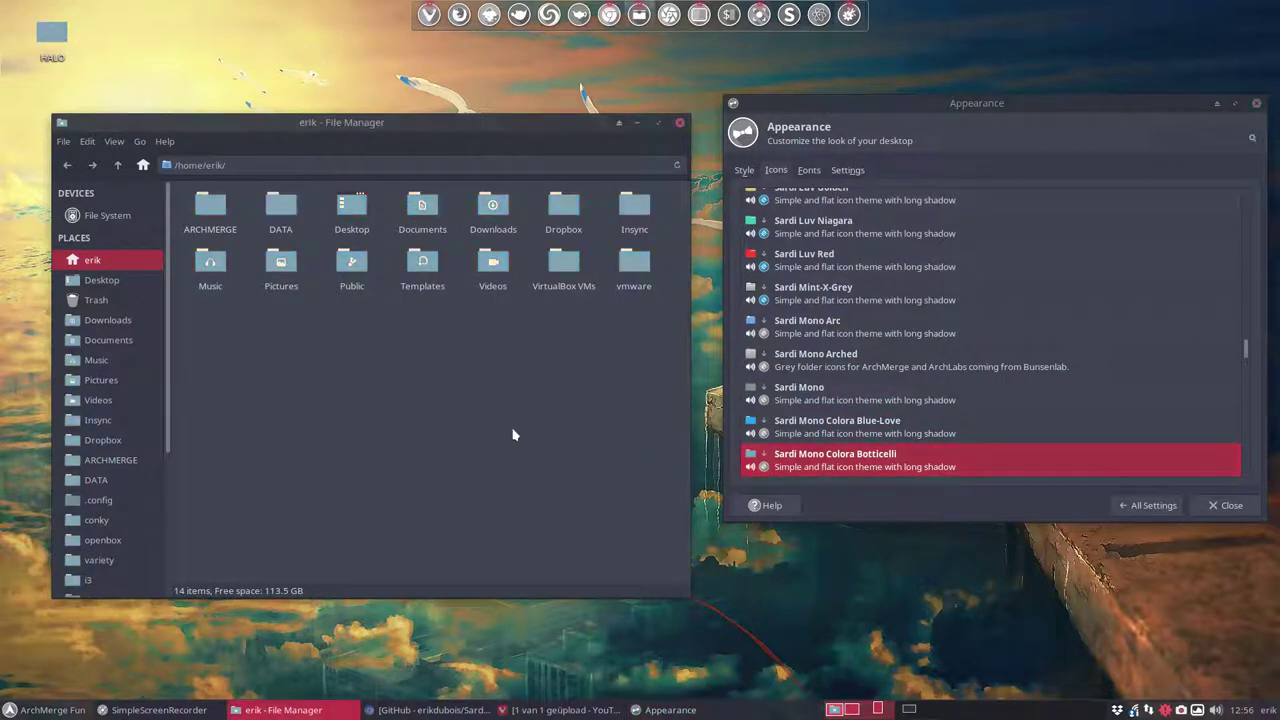
Switch the icon theme to Sardi Mono Colora and Sardi Mono Colora Deep-Sky-Blue, checking the home folder for each.
{"action": "scroll", "coordinate": [880, 415], "scroll_direction": "down", "scroll_amount": 3}
{"action": "left_click", "coordinate": [797, 352]}
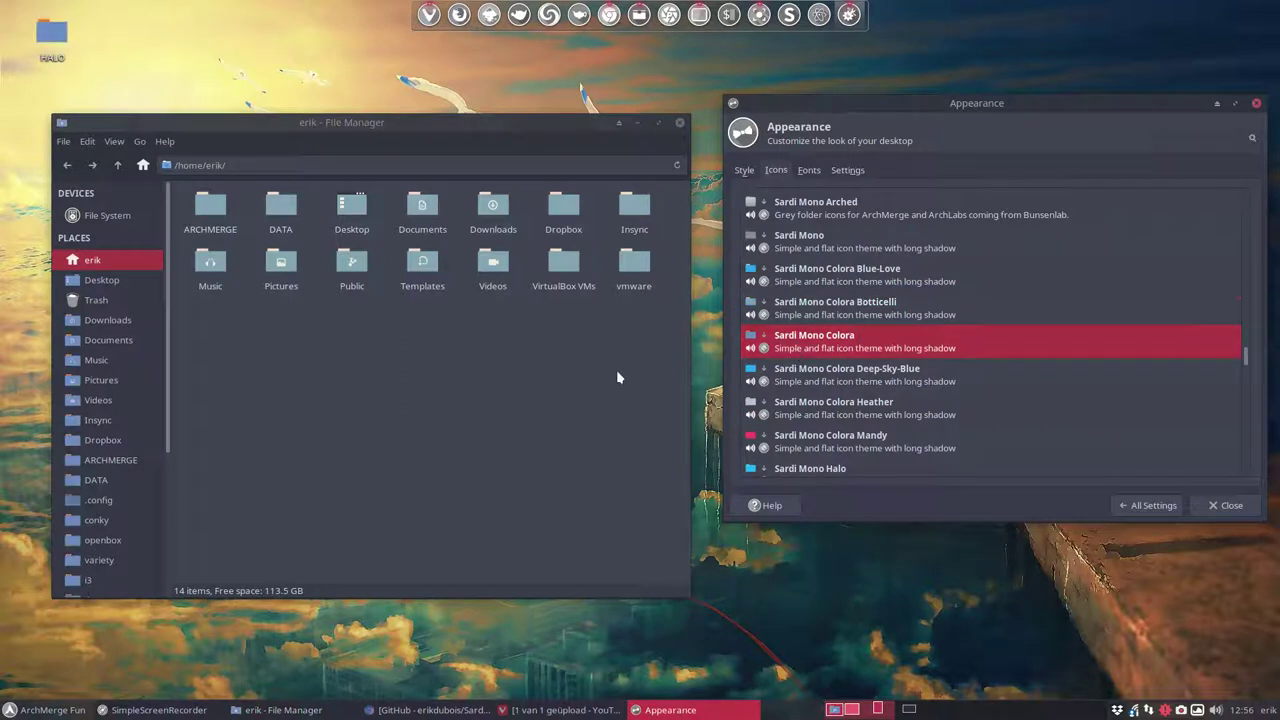
{"action": "left_click", "coordinate": [617, 371]}
{"action": "left_click", "coordinate": [838, 372]}
{"action": "left_click", "coordinate": [605, 380]}
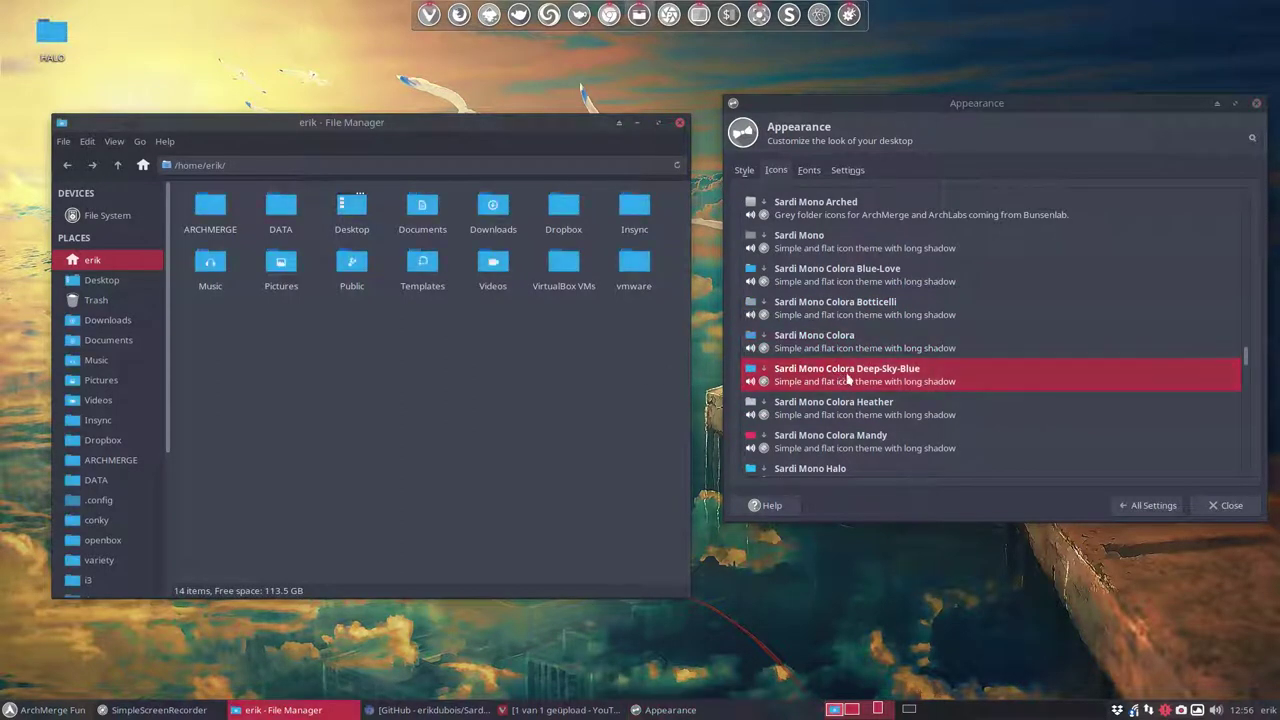
Try the Sardi Mono Colora Heather and Sardi Mono Colora Mandy icon themes on the home folder.
{"action": "left_click", "coordinate": [850, 406]}
{"action": "left_click", "coordinate": [576, 400]}
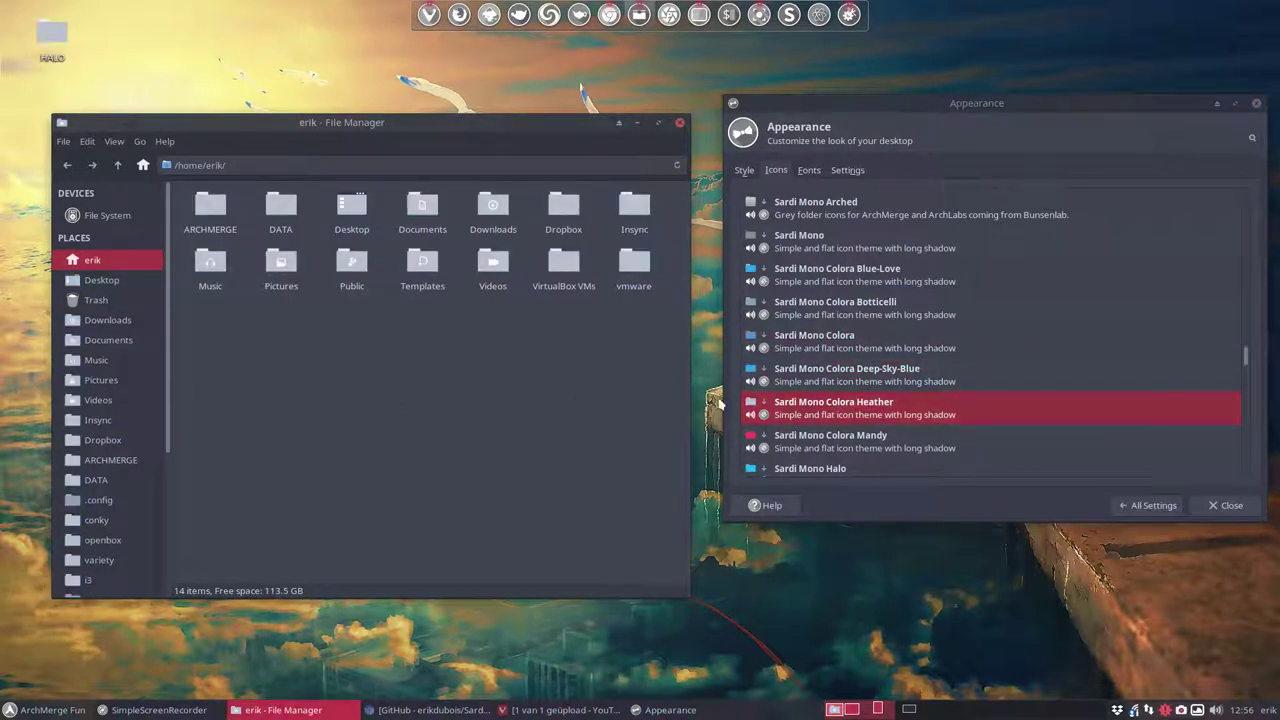
{"action": "left_click", "coordinate": [840, 437]}
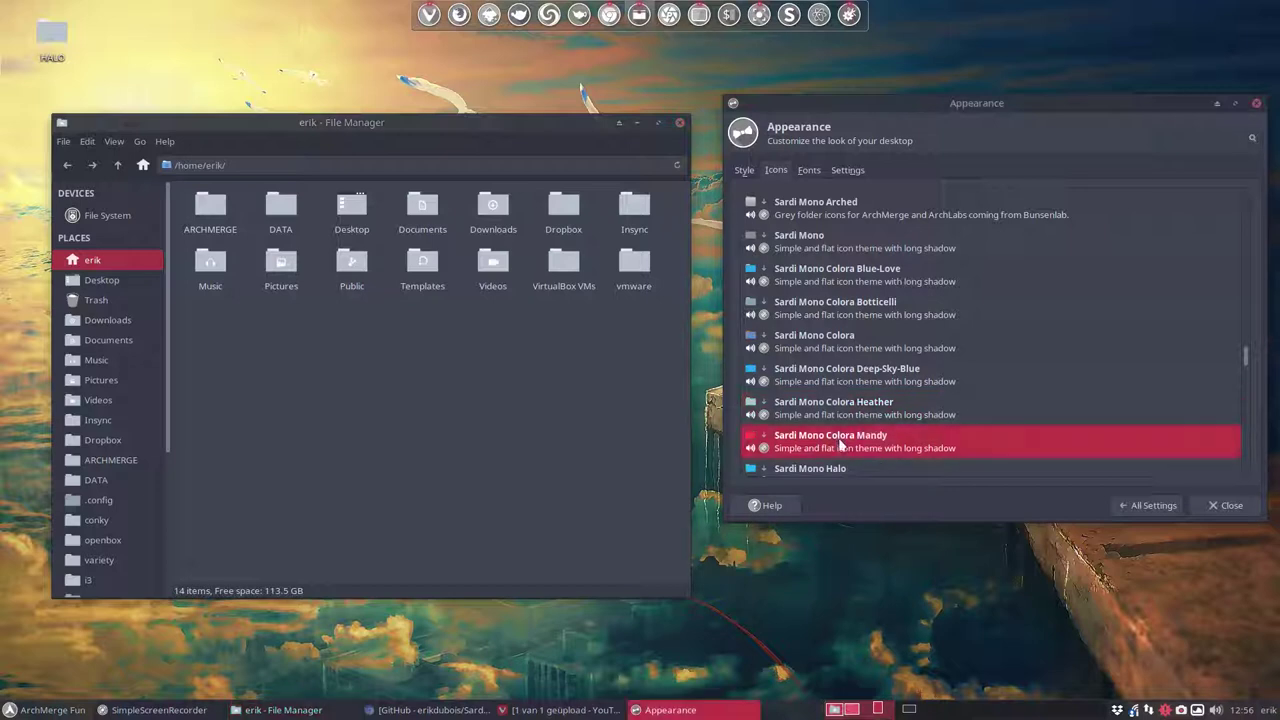
{"action": "left_click", "coordinate": [608, 409]}
Apply the Sardi Mono Halo and Sardi Mono Luv icon themes in turn and compare their folder icons.
{"action": "scroll", "coordinate": [840, 413], "scroll_direction": "down", "scroll_amount": 3}
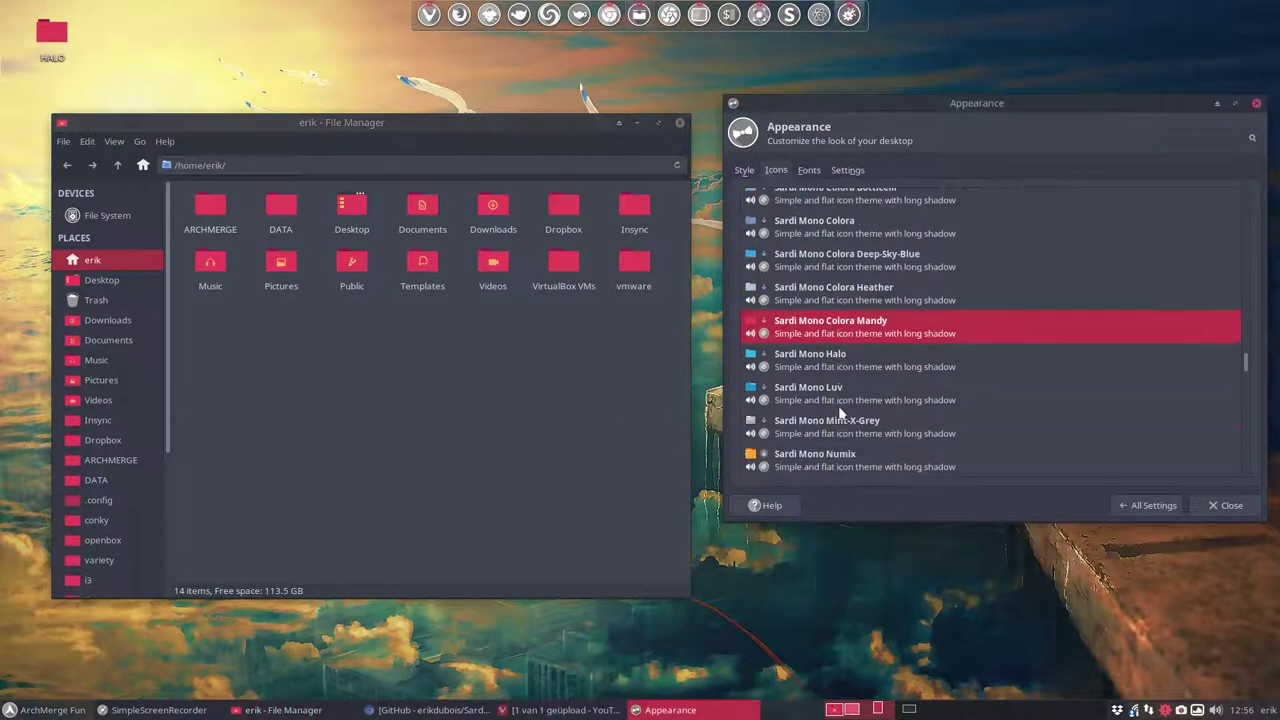
{"action": "left_click", "coordinate": [843, 370]}
{"action": "left_click", "coordinate": [603, 389]}
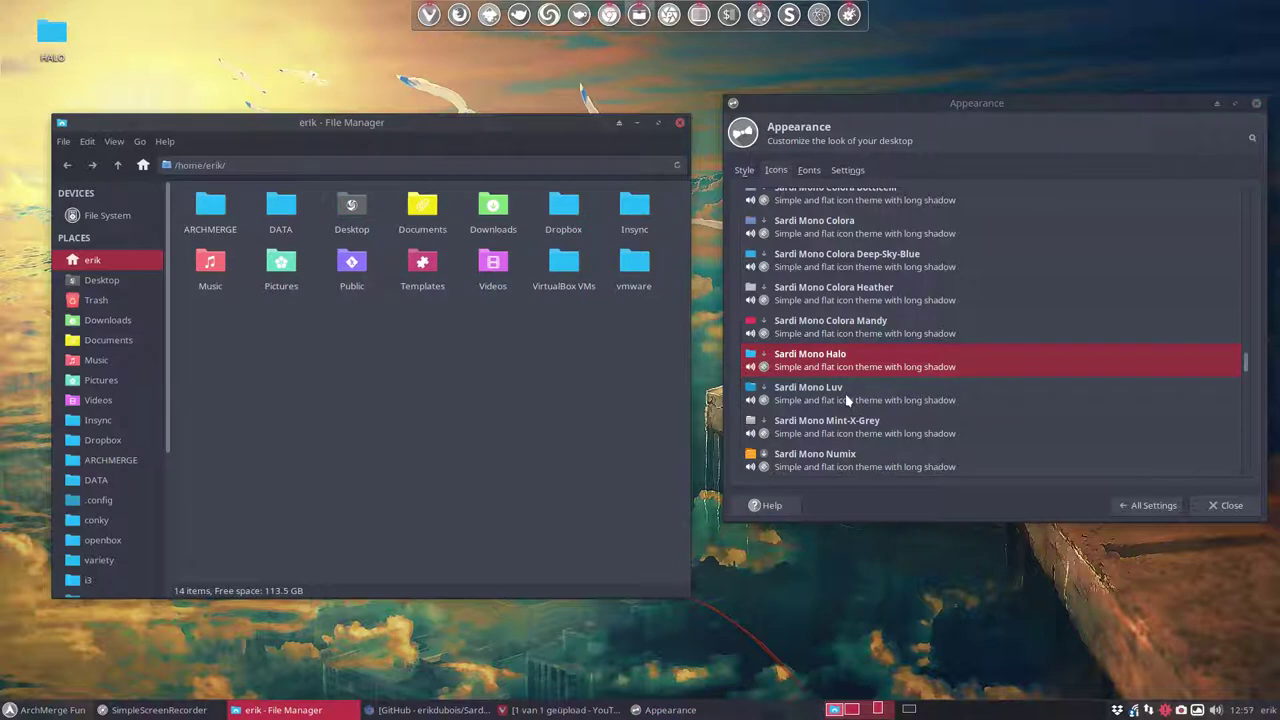
{"action": "left_click", "coordinate": [845, 393]}
{"action": "left_click", "coordinate": [652, 408]}
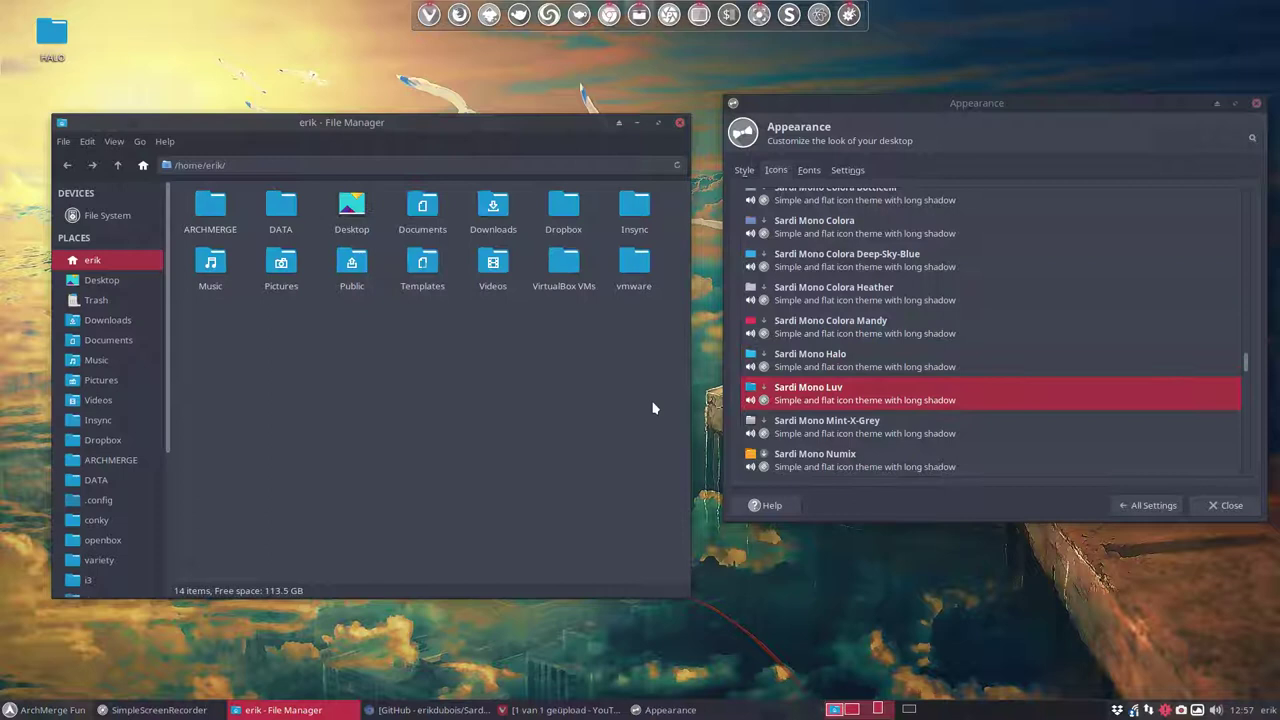
Switch the icon theme to Sardi Mono Mint-X-Grey and then to Sardi Mono Numix.
{"action": "left_click", "coordinate": [873, 425]}
{"action": "scroll", "coordinate": [910, 380], "scroll_direction": "down", "scroll_amount": 3}
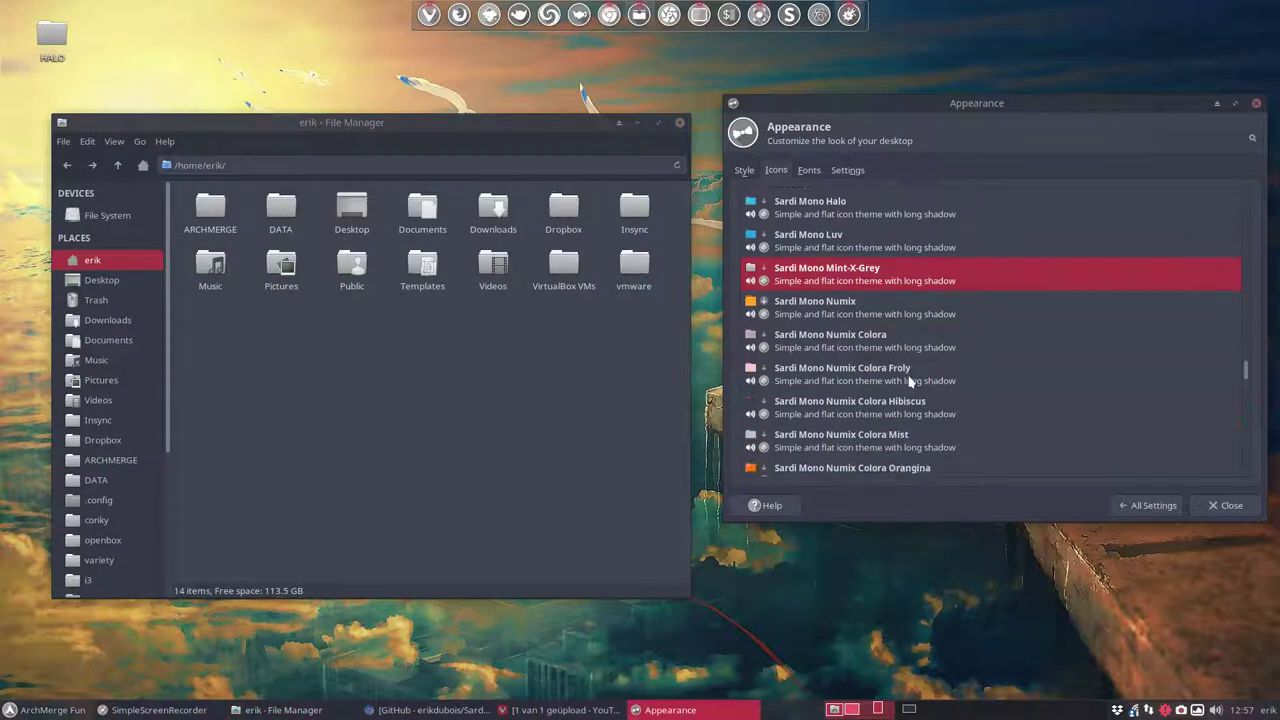
{"action": "left_click", "coordinate": [839, 318]}
{"action": "left_click", "coordinate": [546, 408]}
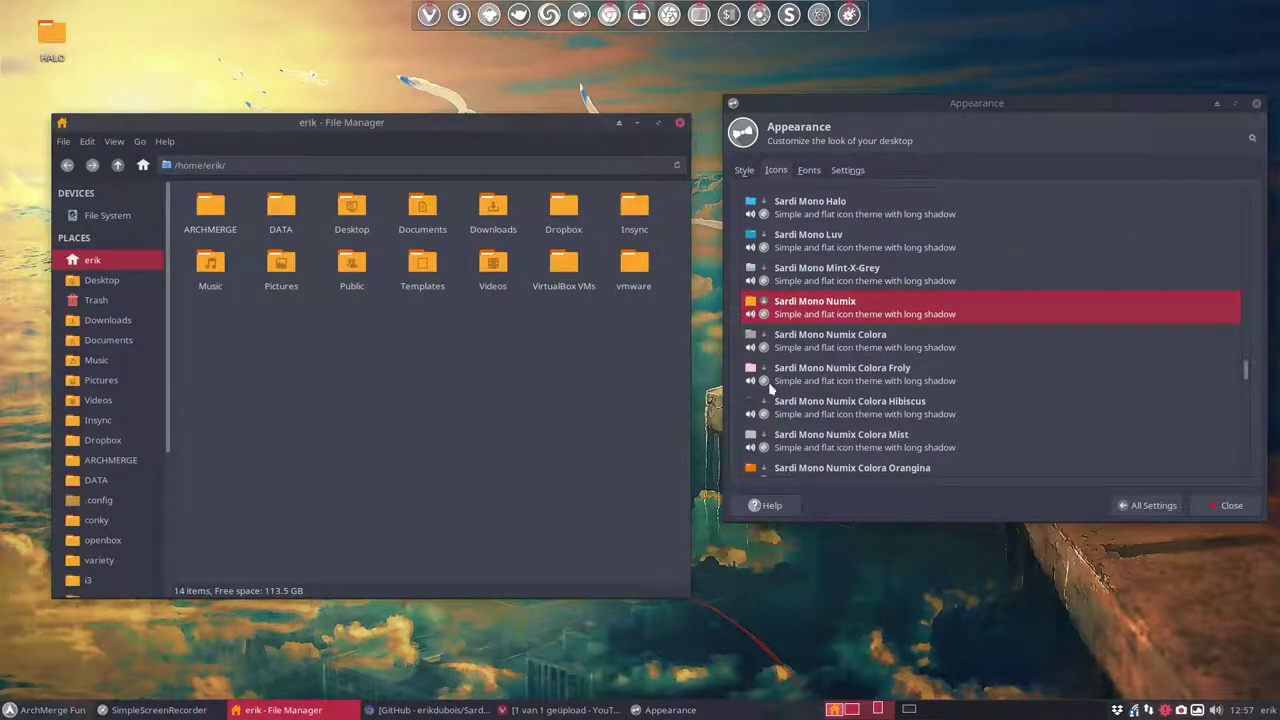
Preview the Sardi Mono Numix Colora and Sardi Mono Numix Colora Froly icon themes on the home folder.
{"action": "left_click", "coordinate": [791, 352]}
{"action": "left_click", "coordinate": [622, 389]}
{"action": "left_click", "coordinate": [822, 382]}
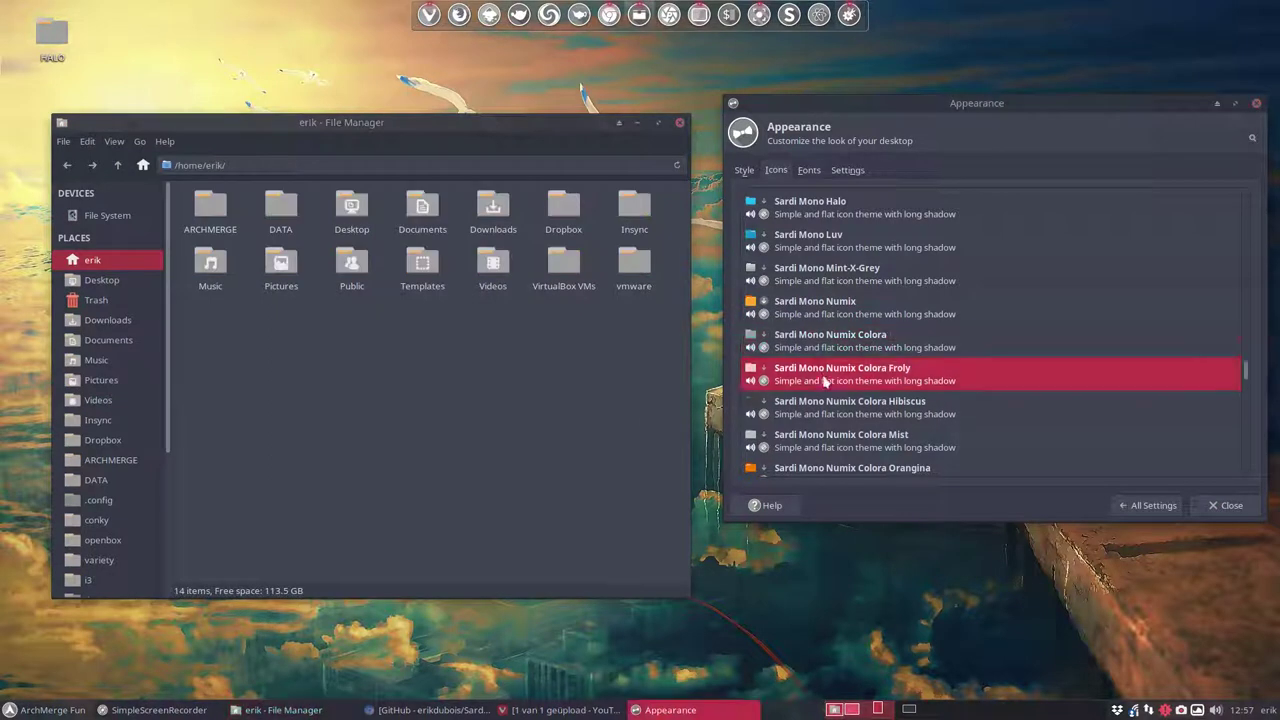
{"action": "left_click", "coordinate": [553, 408]}
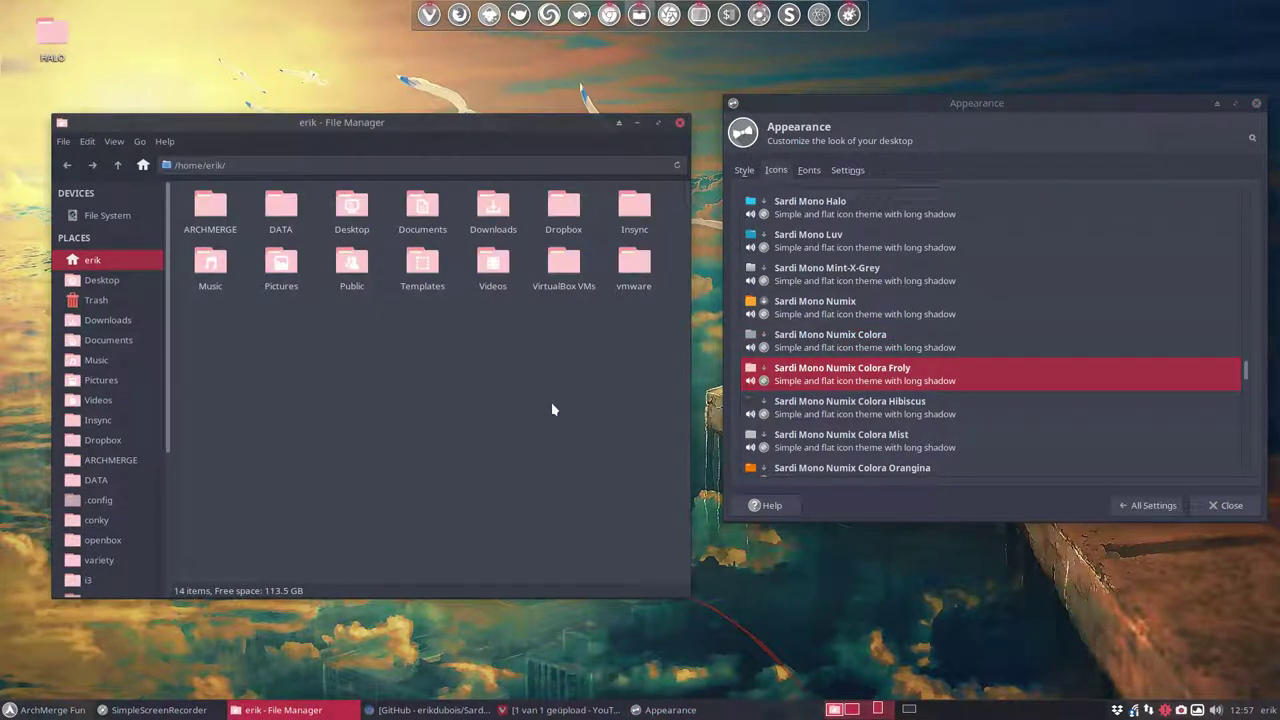
Try the Sardi Mono Numix Colora Hibiscus and Mist icon themes on the home folder.
{"action": "left_click", "coordinate": [836, 410]}
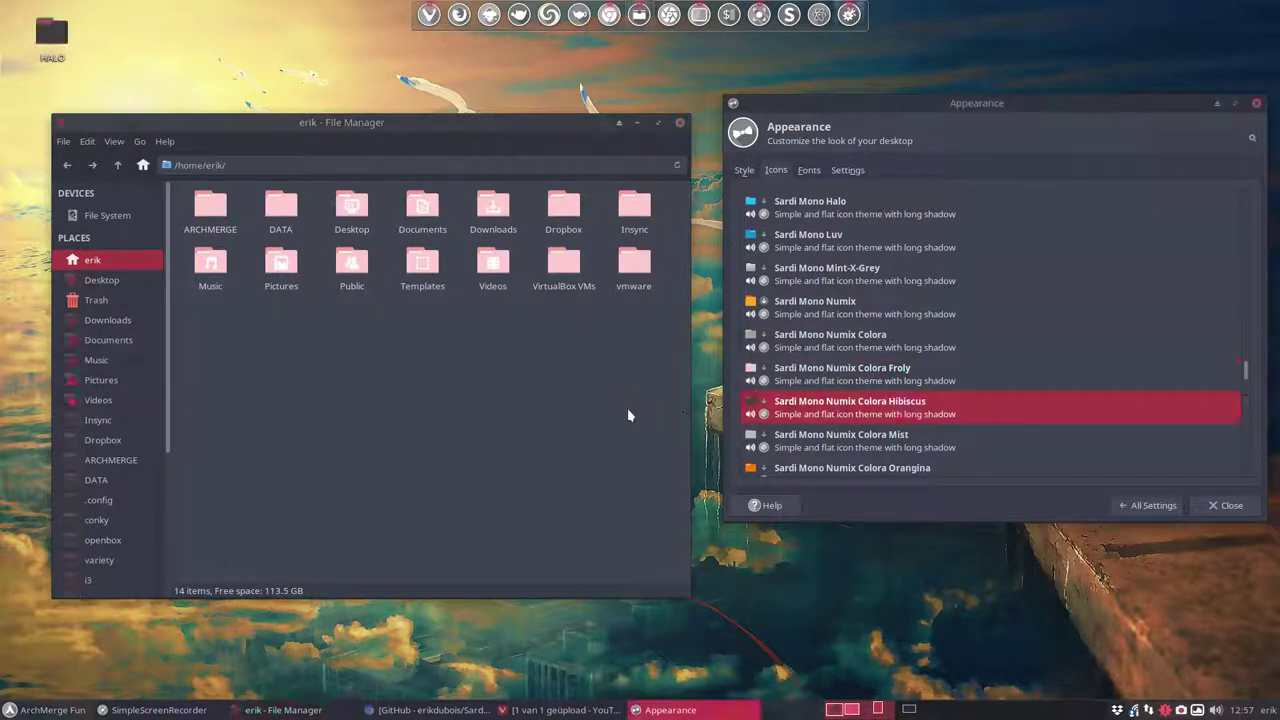
{"action": "left_click", "coordinate": [591, 412]}
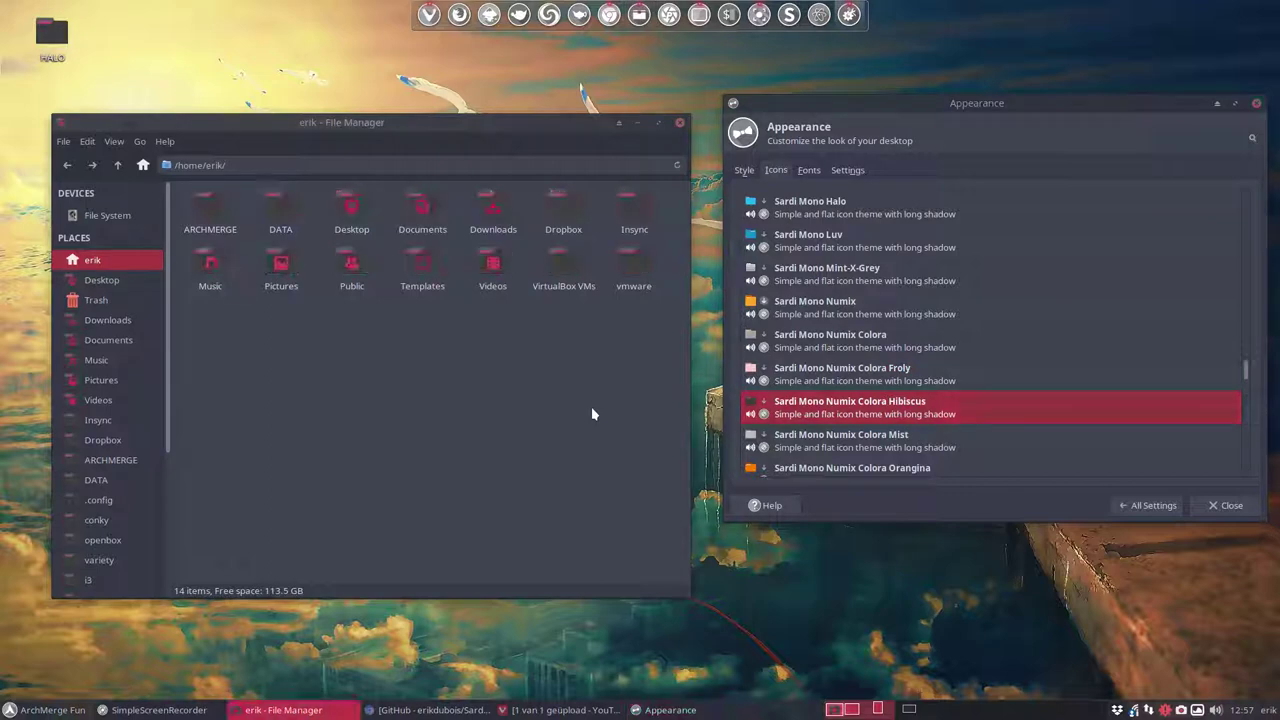
{"action": "left_click", "coordinate": [841, 442]}
{"action": "left_click", "coordinate": [514, 398]}
Apply the Sardi Mono Numix Colora Orangina and Orchid icon themes in turn, viewing the home folder's icons.
{"action": "scroll", "coordinate": [860, 413], "scroll_direction": "down", "scroll_amount": 1}
{"action": "scroll", "coordinate": [864, 400], "scroll_direction": "down", "scroll_amount": 3}
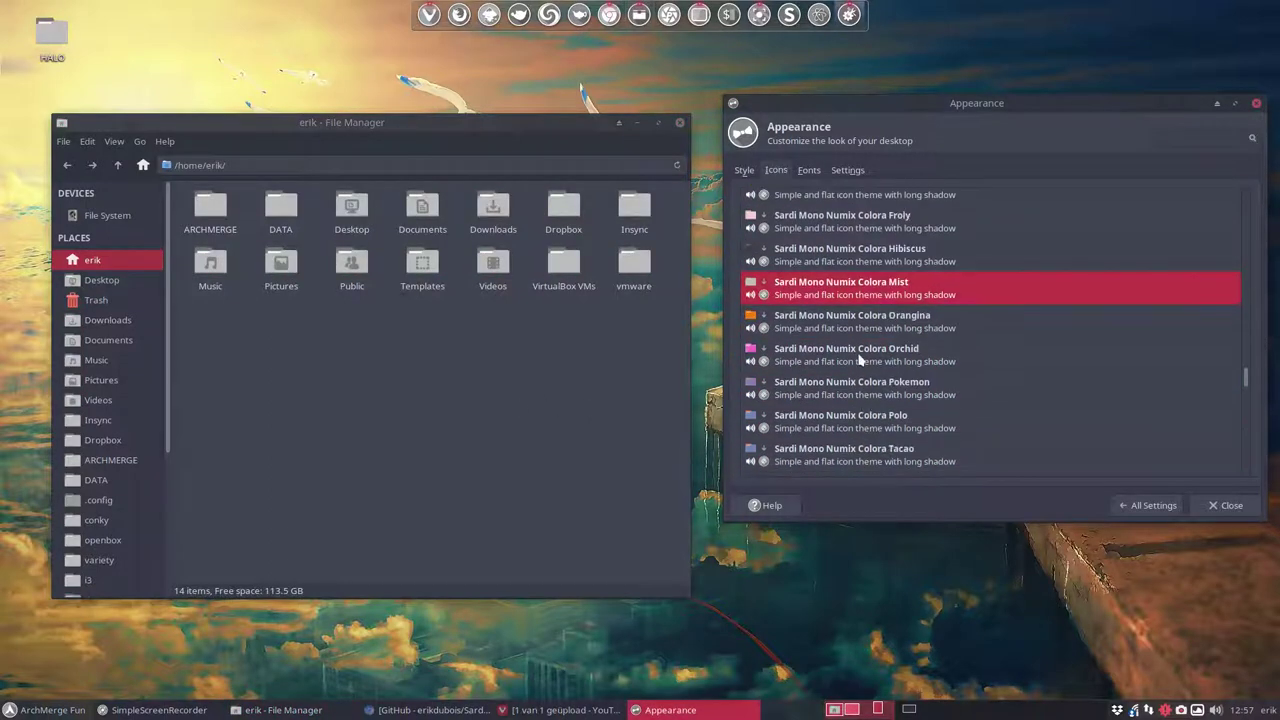
{"action": "left_click", "coordinate": [862, 330]}
{"action": "left_click", "coordinate": [517, 380]}
{"action": "left_click", "coordinate": [816, 362]}
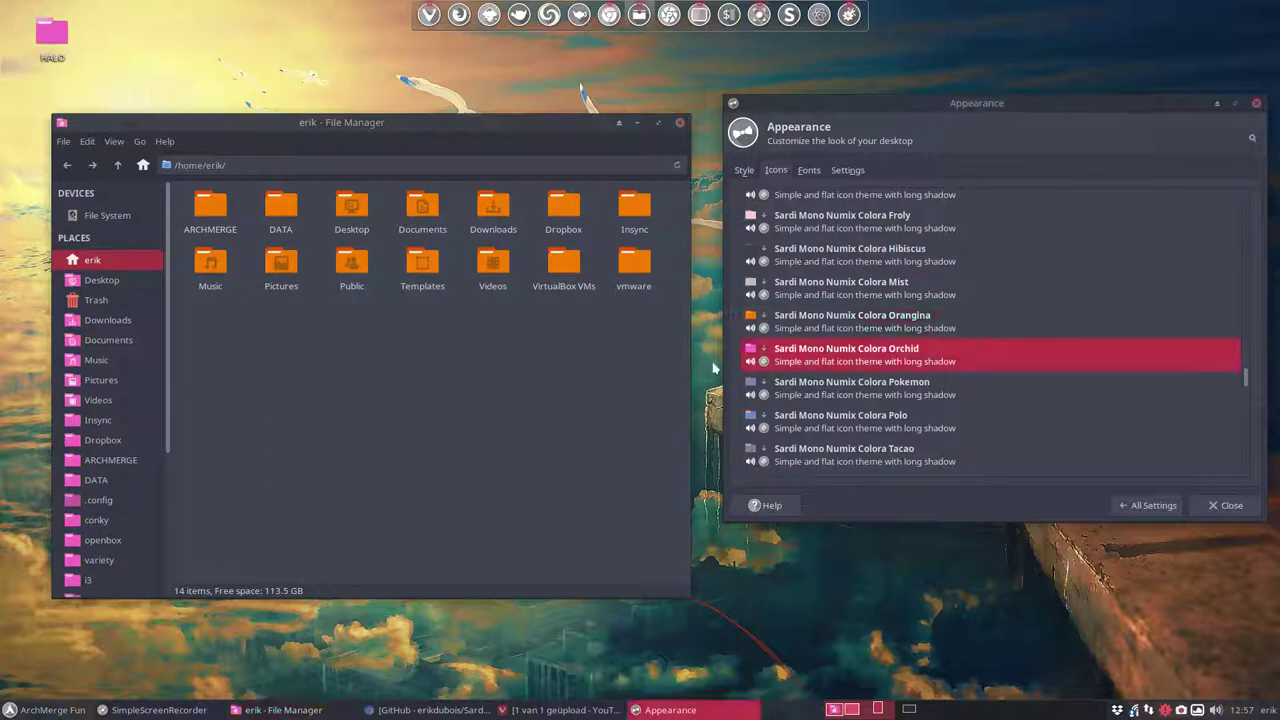
{"action": "left_click", "coordinate": [517, 387]}
Switch the icon theme to Sardi Mono Numix Colora Pokemon and then to Sardi Mono Numix Colora Polo.
{"action": "left_click", "coordinate": [777, 392]}
{"action": "left_click", "coordinate": [500, 405]}
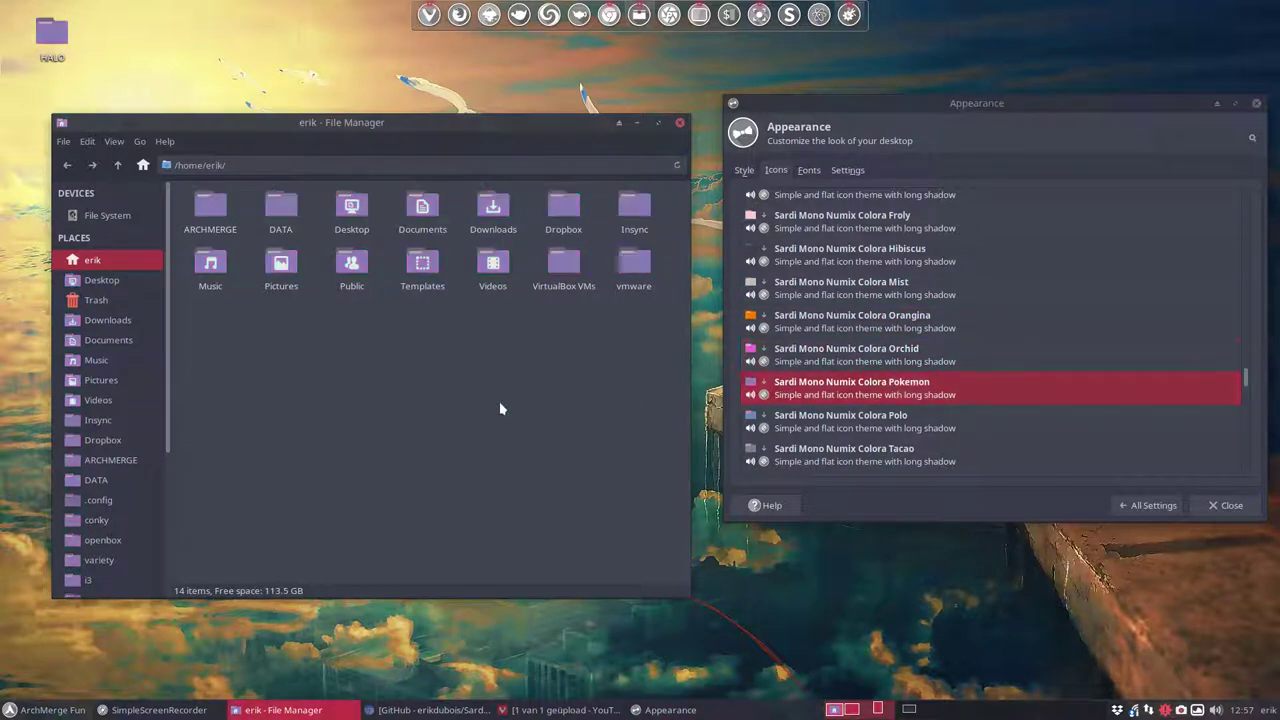
{"action": "scroll", "coordinate": [838, 300], "scroll_direction": "down", "scroll_amount": 5}
{"action": "left_click", "coordinate": [838, 272]}
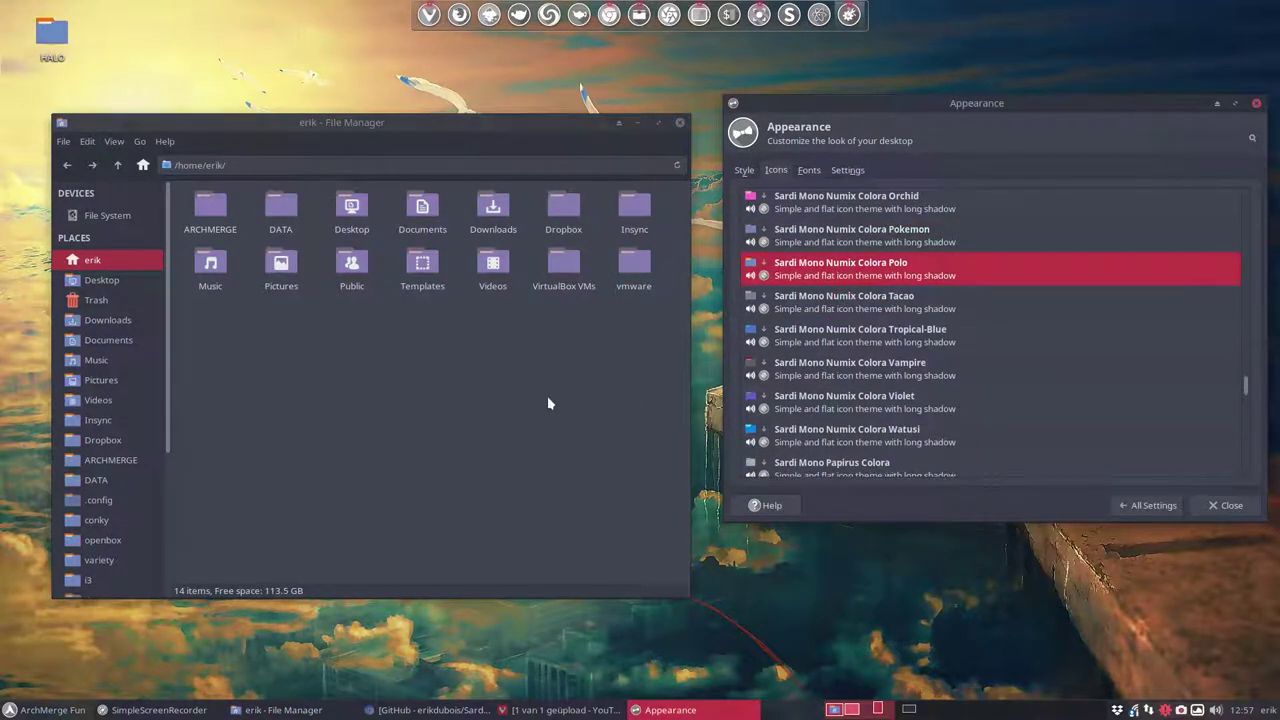
{"action": "left_click", "coordinate": [547, 396]}
Preview the Sardi Mono Numix Colora Tacao and Tropical-Blue icon themes on the home folder.
{"action": "left_click", "coordinate": [808, 305]}
{"action": "left_click", "coordinate": [589, 347]}
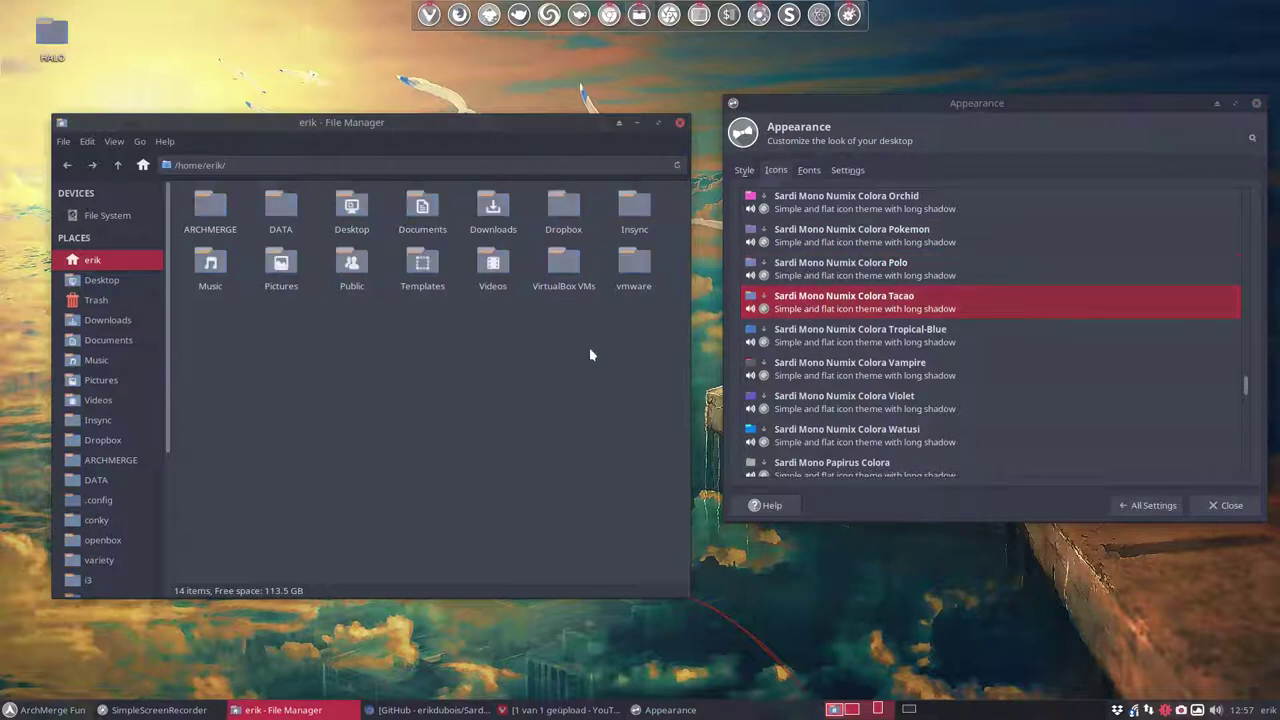
{"action": "left_click", "coordinate": [809, 337]}
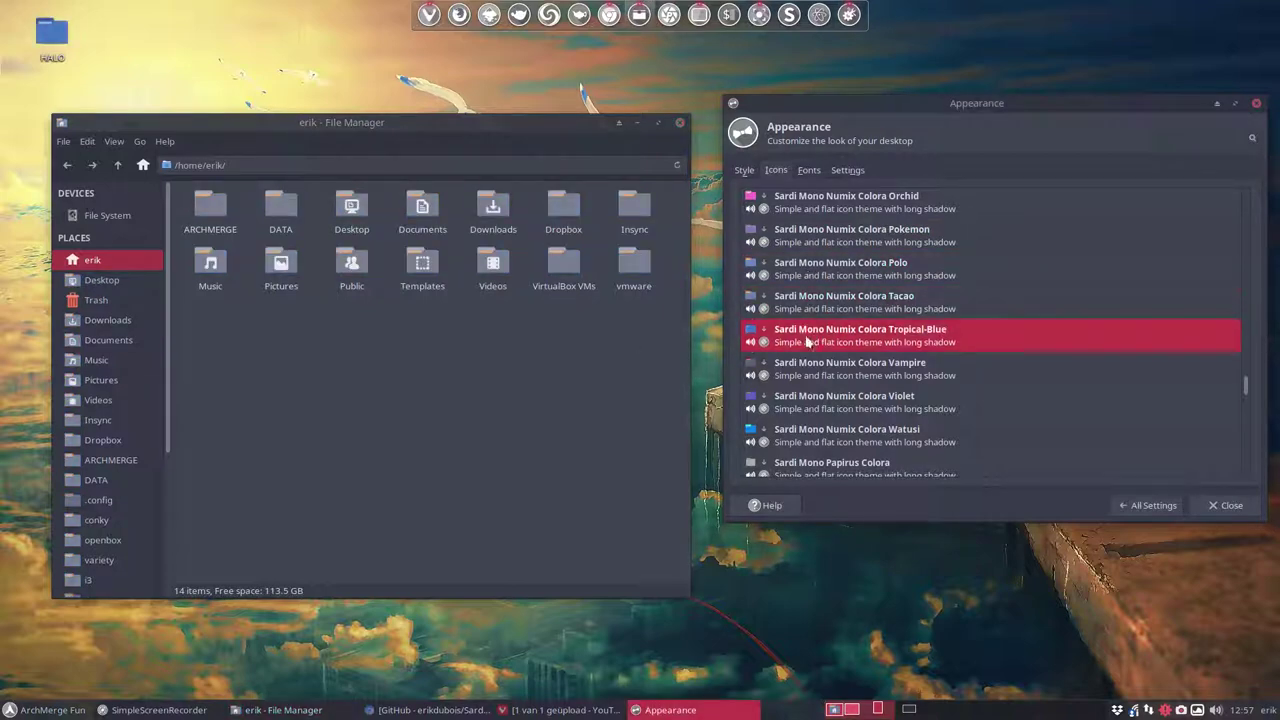
{"action": "left_click", "coordinate": [578, 379]}
Try the Sardi Mono Numix Colora Vampire and Violet icon themes on the home folder.
{"action": "left_click", "coordinate": [810, 368]}
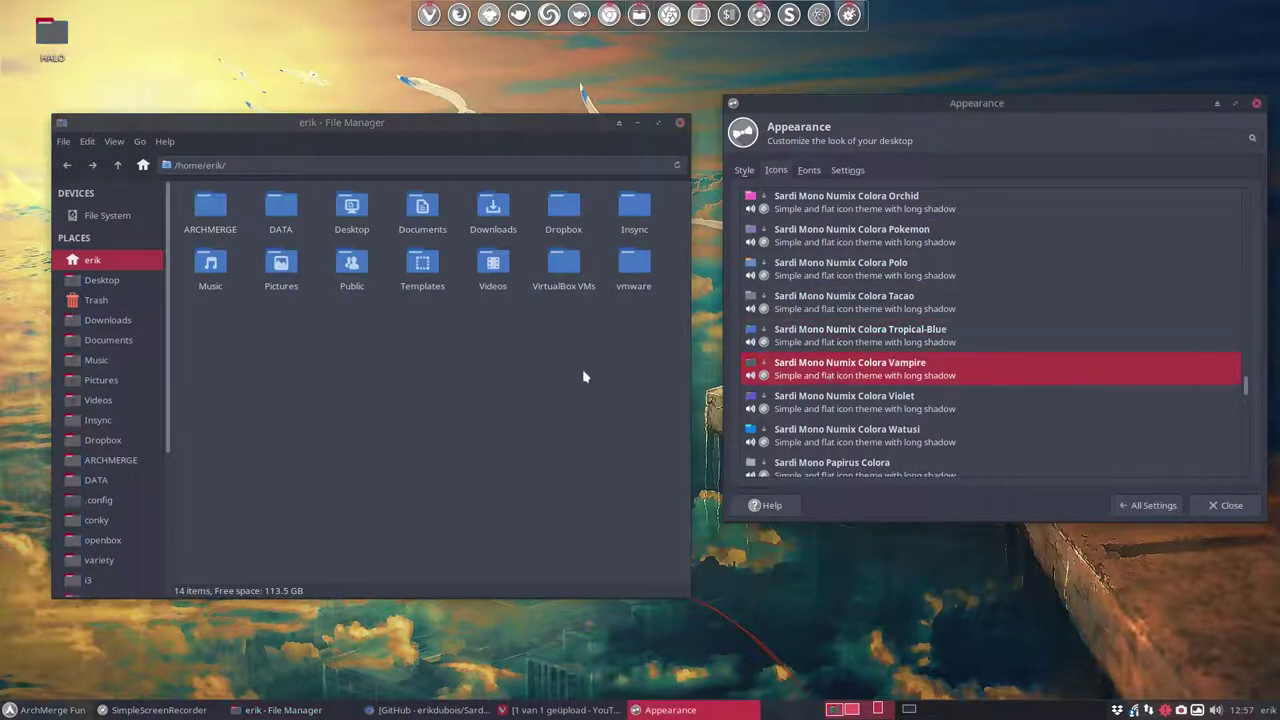
{"action": "left_click", "coordinate": [619, 398]}
{"action": "left_click", "coordinate": [813, 398]}
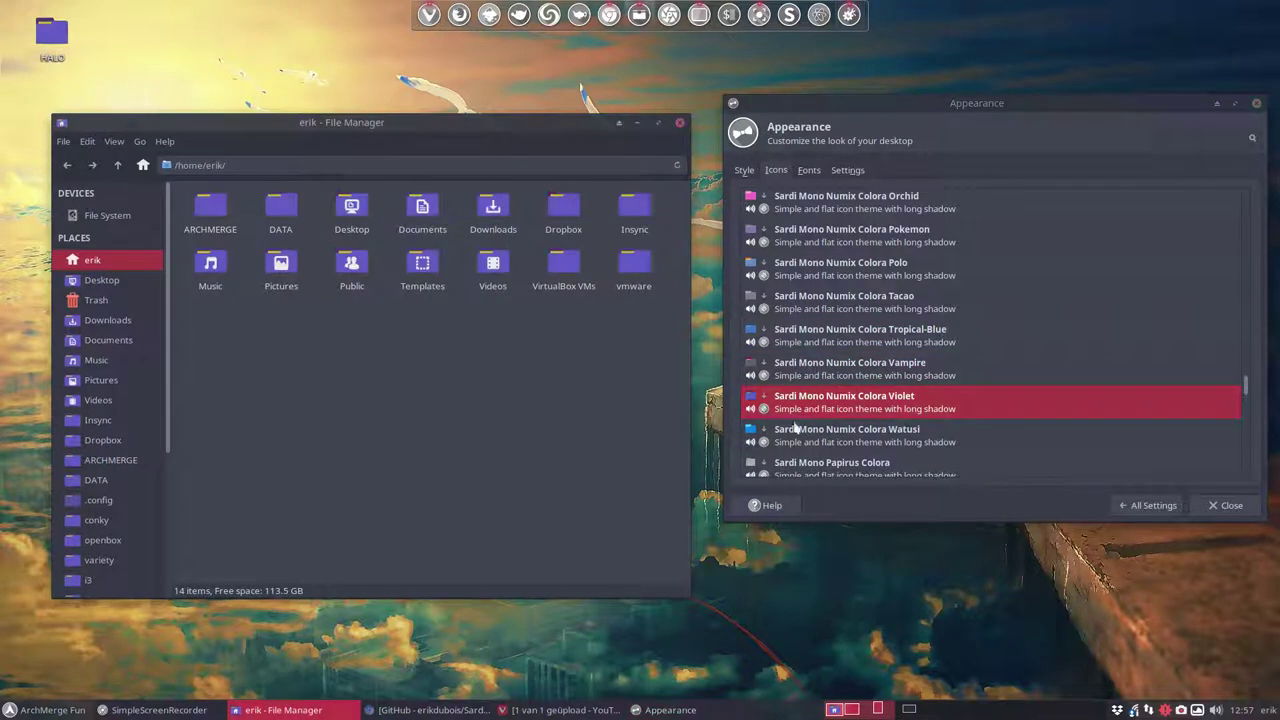
Switch the icon theme to Sardi Mono Numix Colora Watusi and then to Sardi Mono Papirus Colora.
{"action": "left_click", "coordinate": [866, 430]}
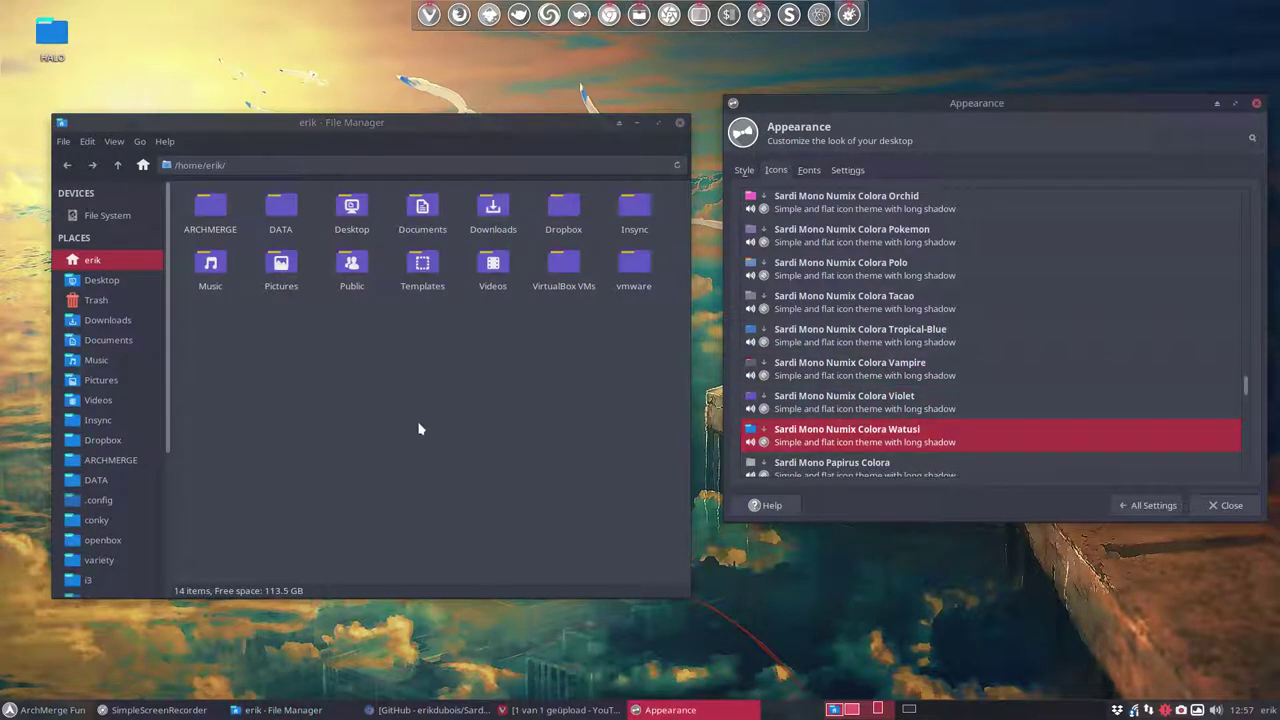
{"action": "left_click", "coordinate": [812, 462]}
Apply the Sardi Mono Papirus Colora Burn icon theme and view its folder icons in the home folder.
{"action": "scroll", "coordinate": [826, 390], "scroll_direction": "down", "scroll_amount": 3}
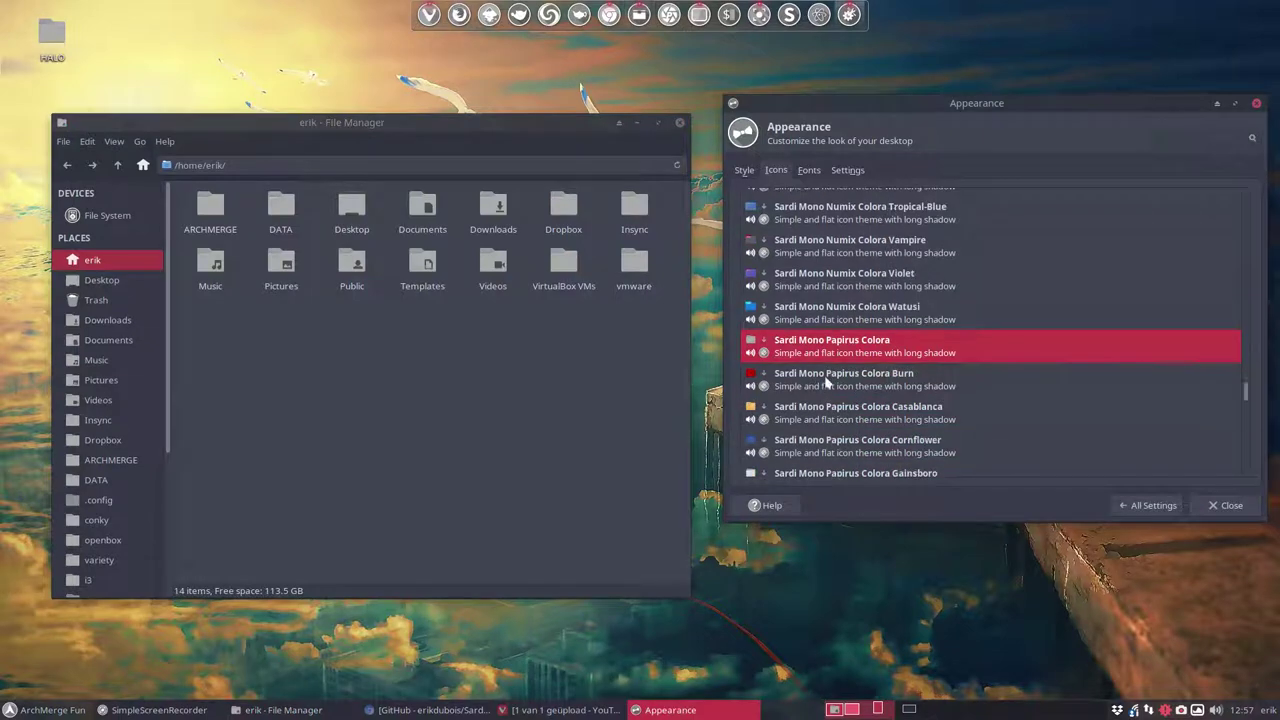
{"action": "left_click", "coordinate": [826, 380]}
{"action": "left_click", "coordinate": [542, 421]}
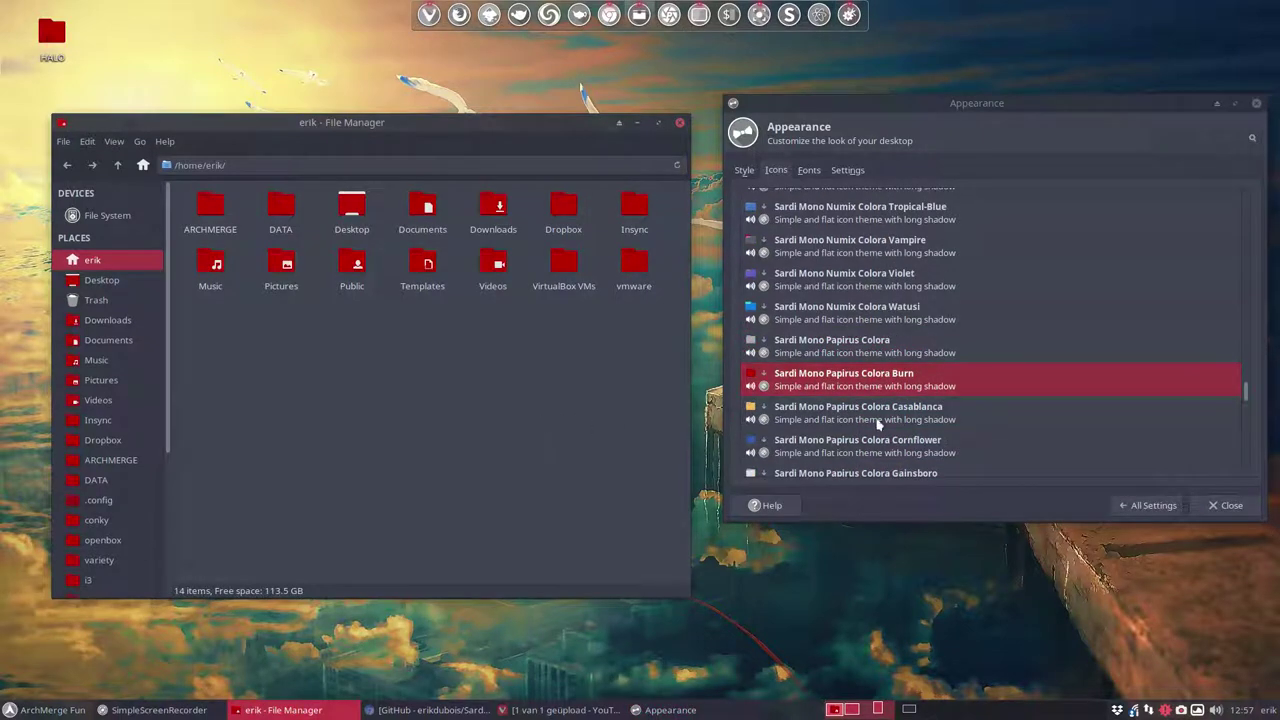
Preview the Sardi Mono Papirus Colora Casablanca and Cornflower icon themes on the home folder.
{"action": "left_click", "coordinate": [878, 424]}
{"action": "left_click", "coordinate": [557, 450]}
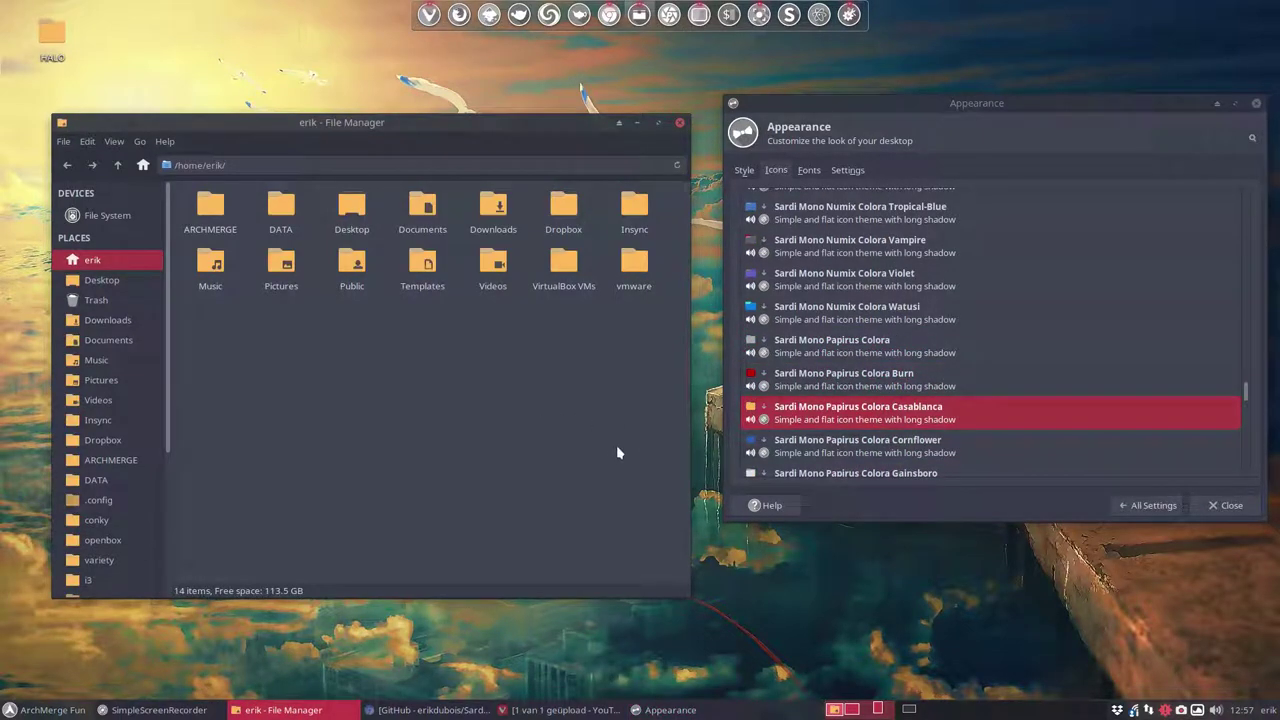
{"action": "left_click", "coordinate": [788, 446]}
{"action": "left_click", "coordinate": [591, 375]}
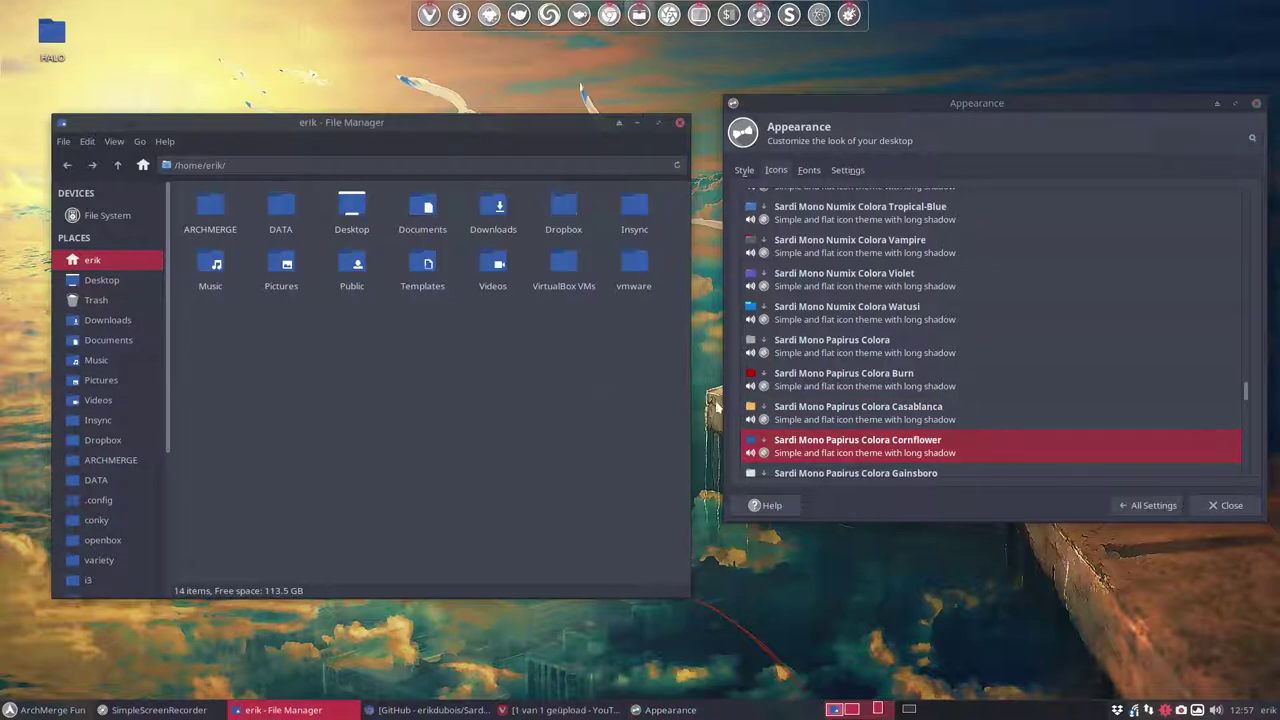
Switch the icon theme to Sardi Mono Papirus Colora Gainsboro and then to Havelock, checking the home folder.
{"action": "scroll", "coordinate": [804, 431], "scroll_direction": "down", "scroll_amount": 2}
{"action": "left_click", "coordinate": [800, 403]}
{"action": "left_click", "coordinate": [565, 408]}
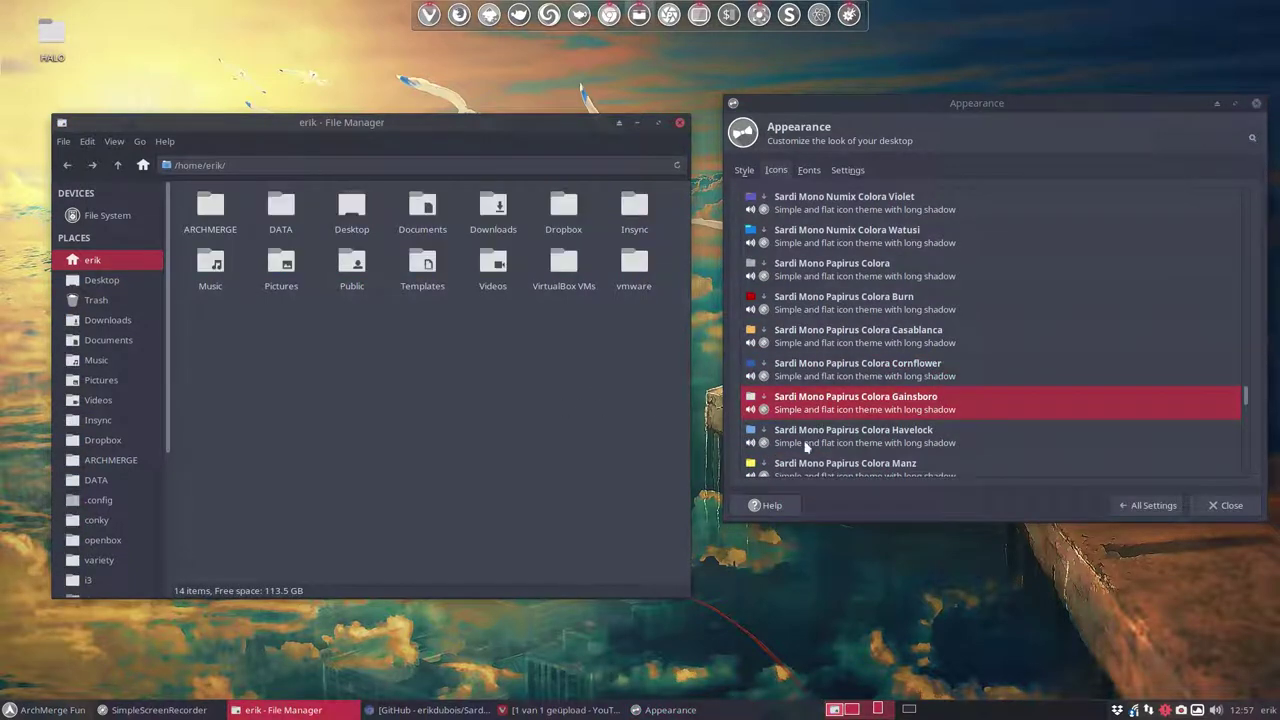
{"action": "left_click", "coordinate": [806, 446]}
{"action": "left_click", "coordinate": [567, 412]}
Try the Sardi Mono Papirus Colora Manz and Turquoise icon themes on the home folder.
{"action": "scroll", "coordinate": [836, 456], "scroll_direction": "down", "scroll_amount": 2}
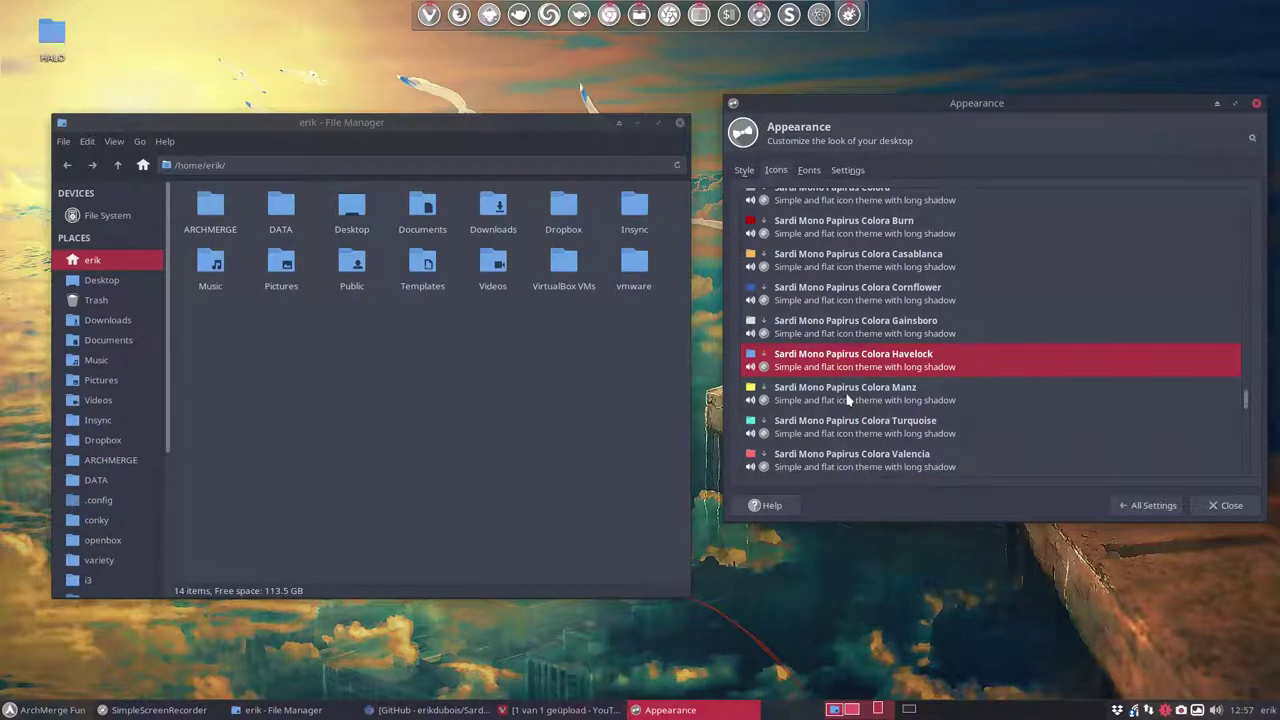
{"action": "left_click", "coordinate": [852, 398]}
{"action": "left_click", "coordinate": [625, 392]}
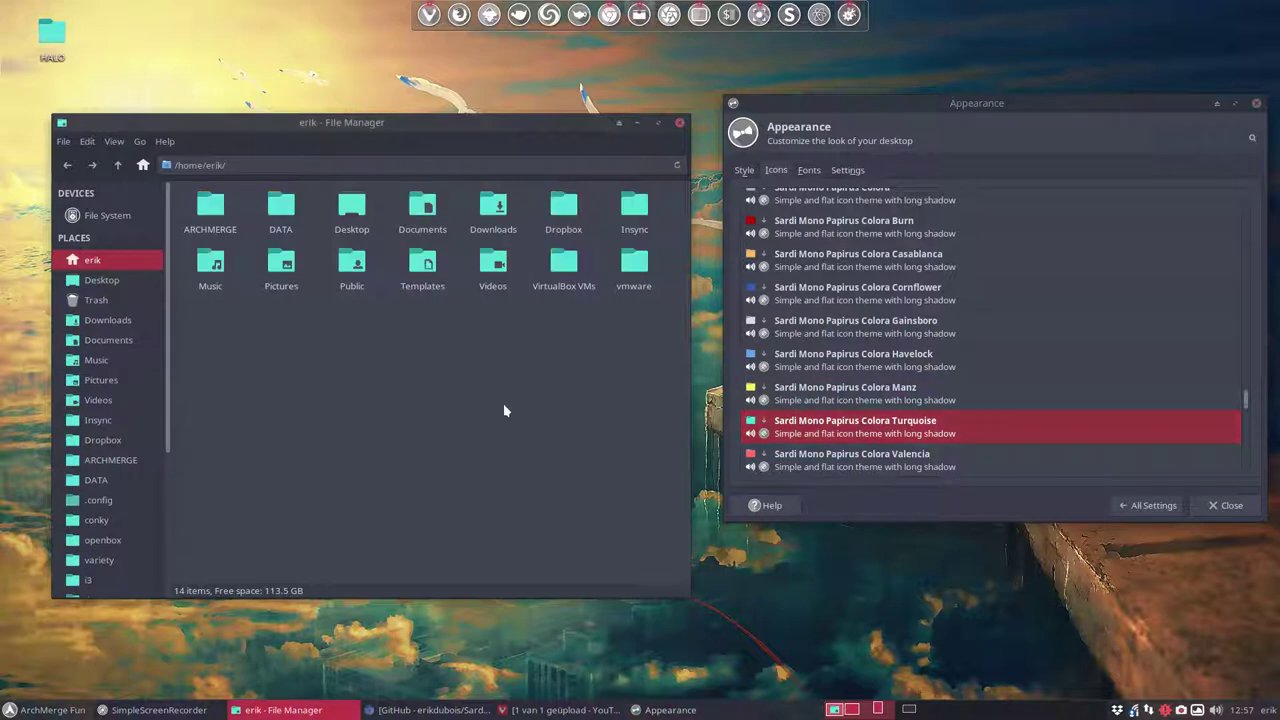
Apply the Sardi Mono Papirus Colora Valencia icon theme and view its folder icons in the home folder.
{"action": "scroll", "coordinate": [855, 438], "scroll_direction": "down", "scroll_amount": 2}
{"action": "left_click", "coordinate": [858, 393]}
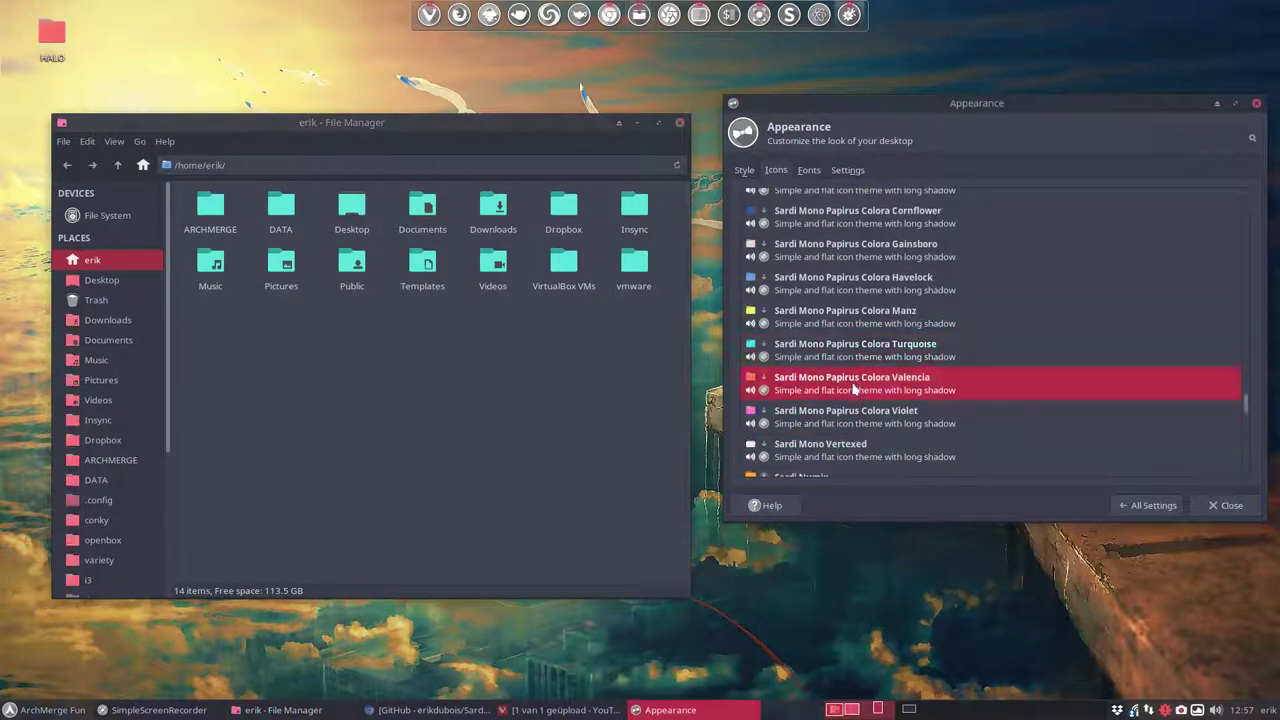
{"action": "left_click", "coordinate": [524, 415]}
Switch the icon theme to Sardi Mono Papirus Colora Violet and then to Sardi Mono Vertexed, checking the home folder.
{"action": "left_click", "coordinate": [828, 424]}
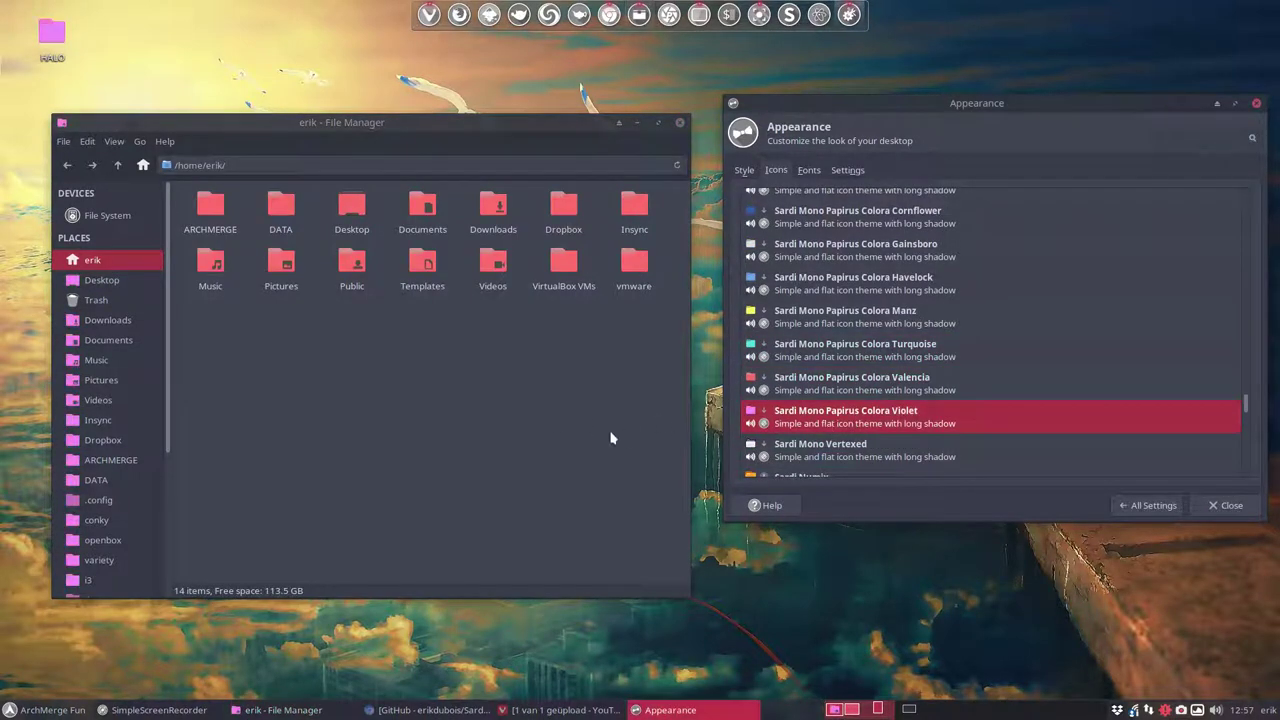
{"action": "left_click", "coordinate": [632, 445]}
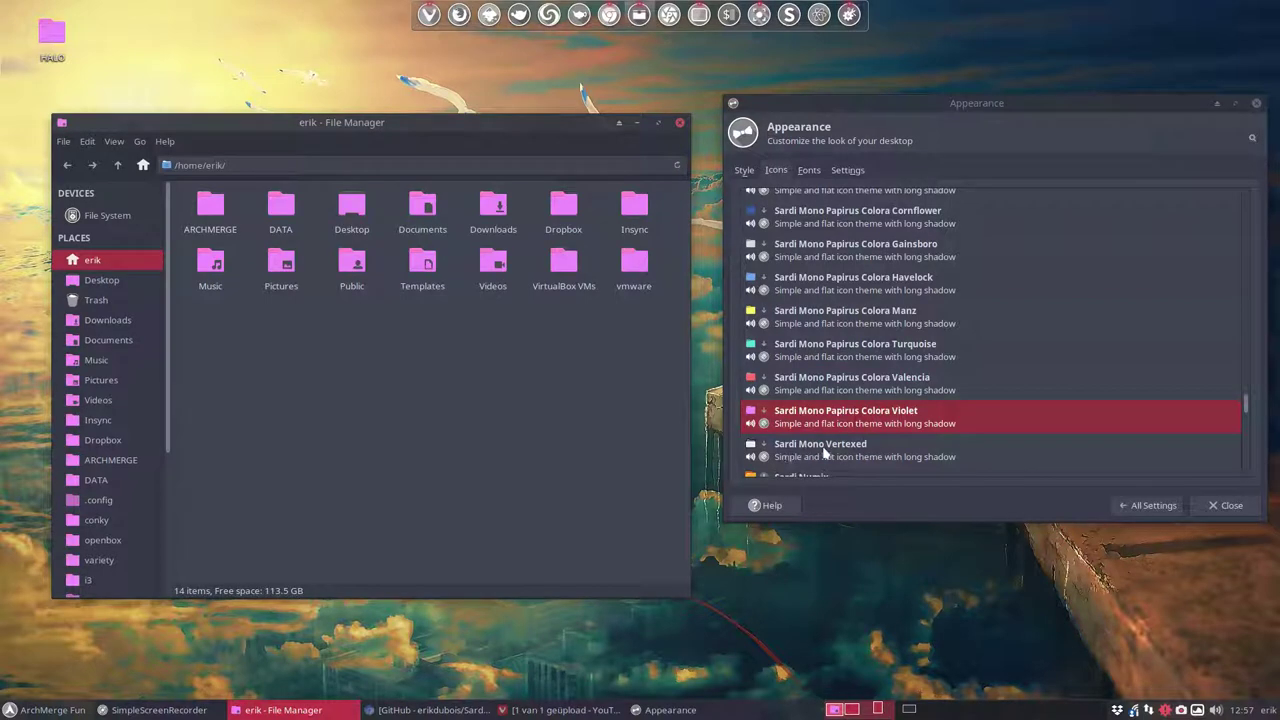
{"action": "left_click", "coordinate": [826, 453]}
{"action": "left_click", "coordinate": [621, 446]}
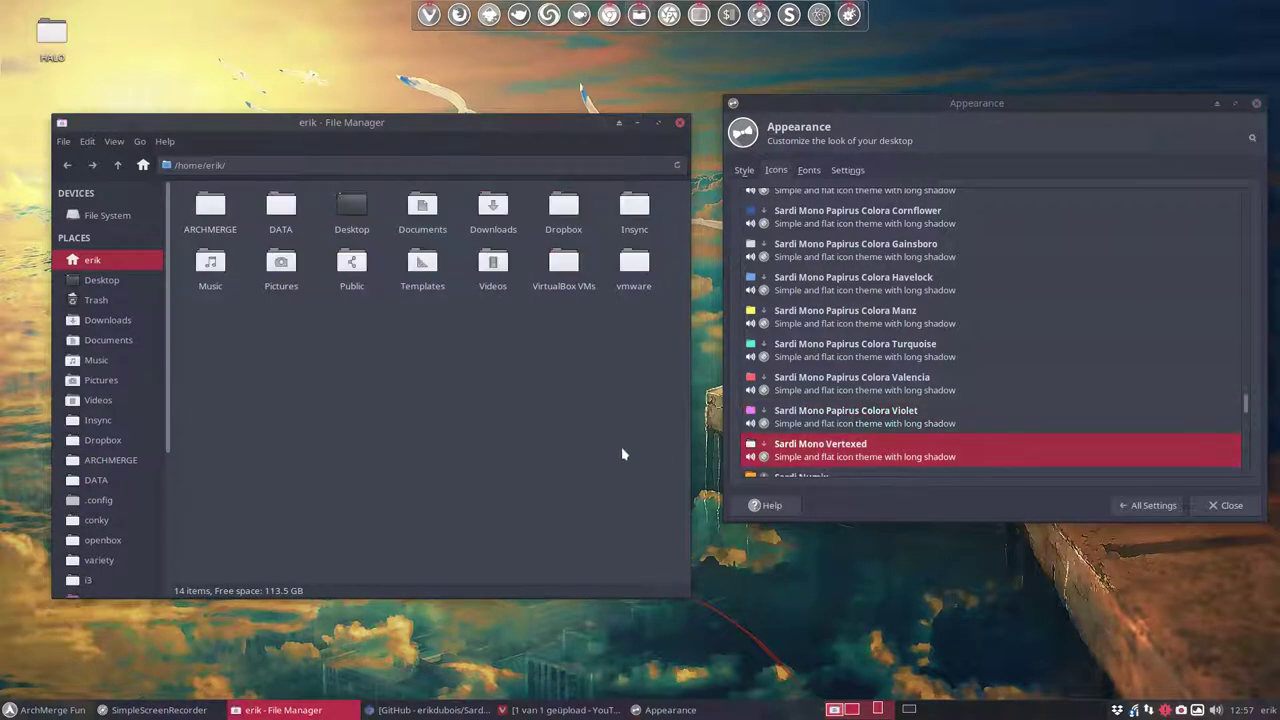
Try the Sardi Numix and Sardi Numix Colora Pokemon icon themes, checking the folder icons in the home folder.
{"action": "scroll", "coordinate": [828, 447], "scroll_direction": "down", "scroll_amount": 2}
{"action": "left_click", "coordinate": [828, 418]}
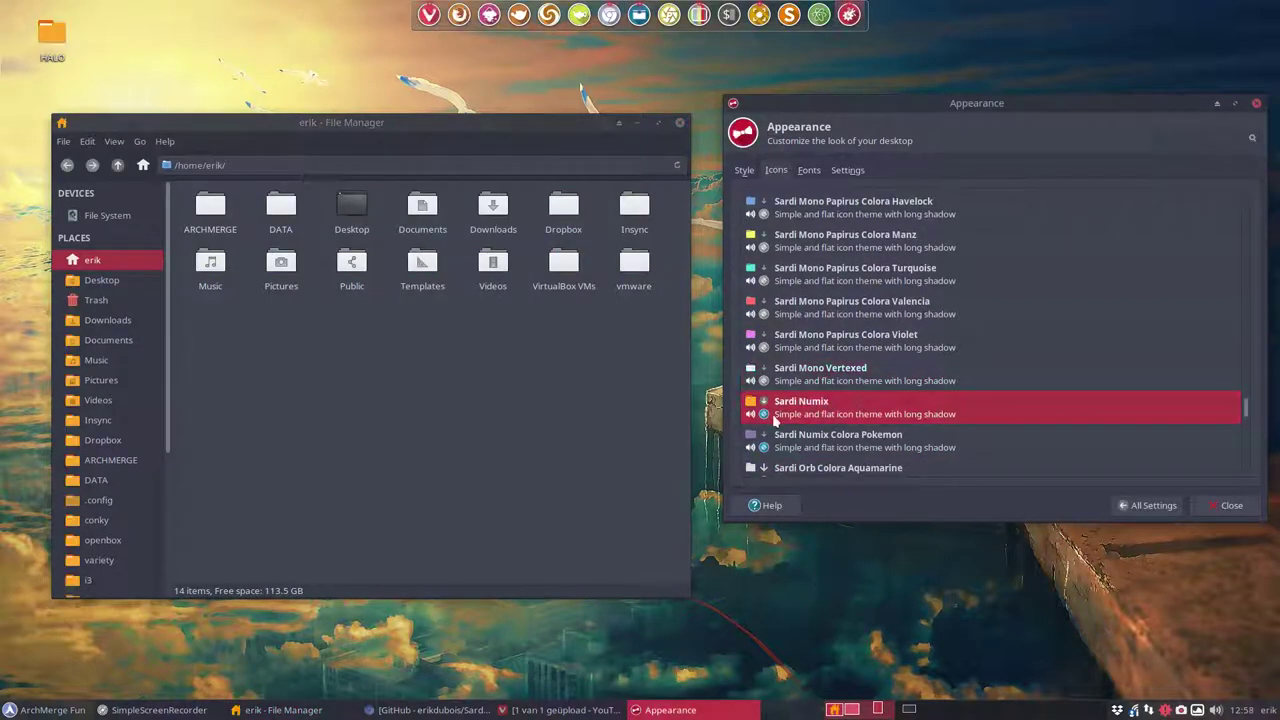
{"action": "left_click", "coordinate": [547, 421]}
{"action": "left_click", "coordinate": [845, 440]}
{"action": "left_click", "coordinate": [605, 448]}
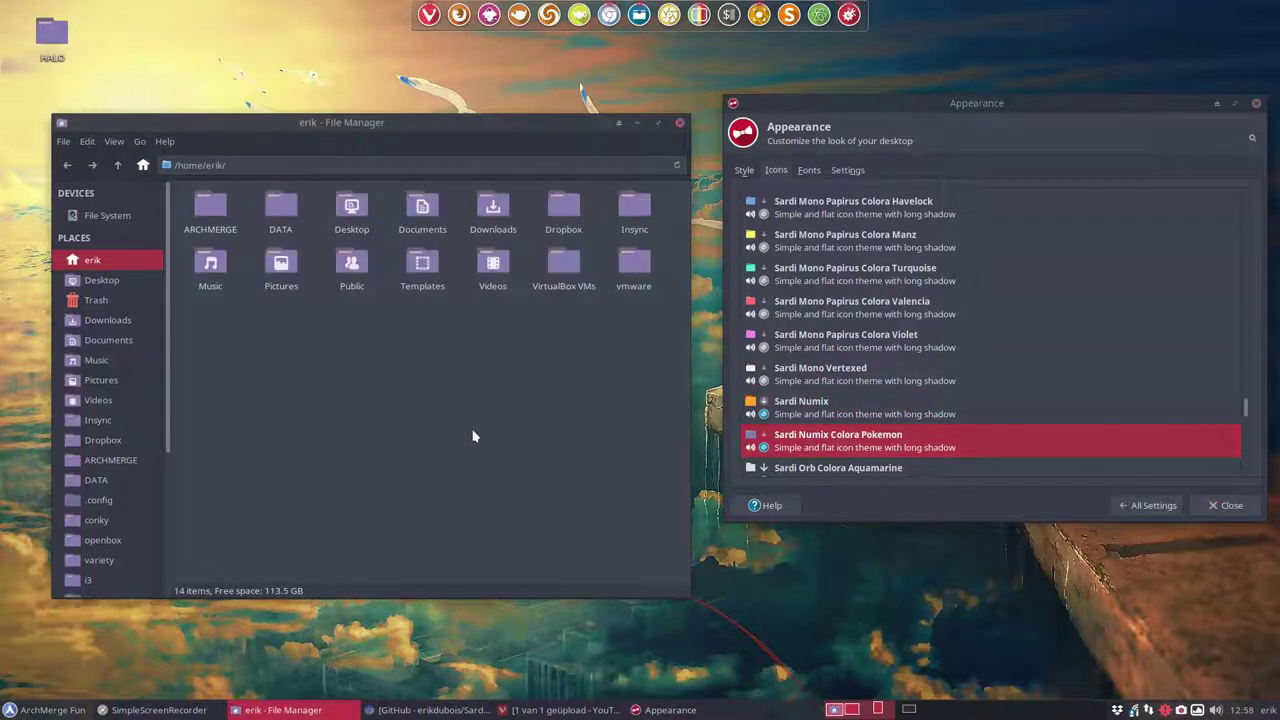
Switch the icon theme to Sardi Orb Colora Aquamarine and then to Sardi Orb Colora Arc, checking the home folder.
{"action": "scroll", "coordinate": [808, 466], "scroll_direction": "down", "scroll_amount": 3}
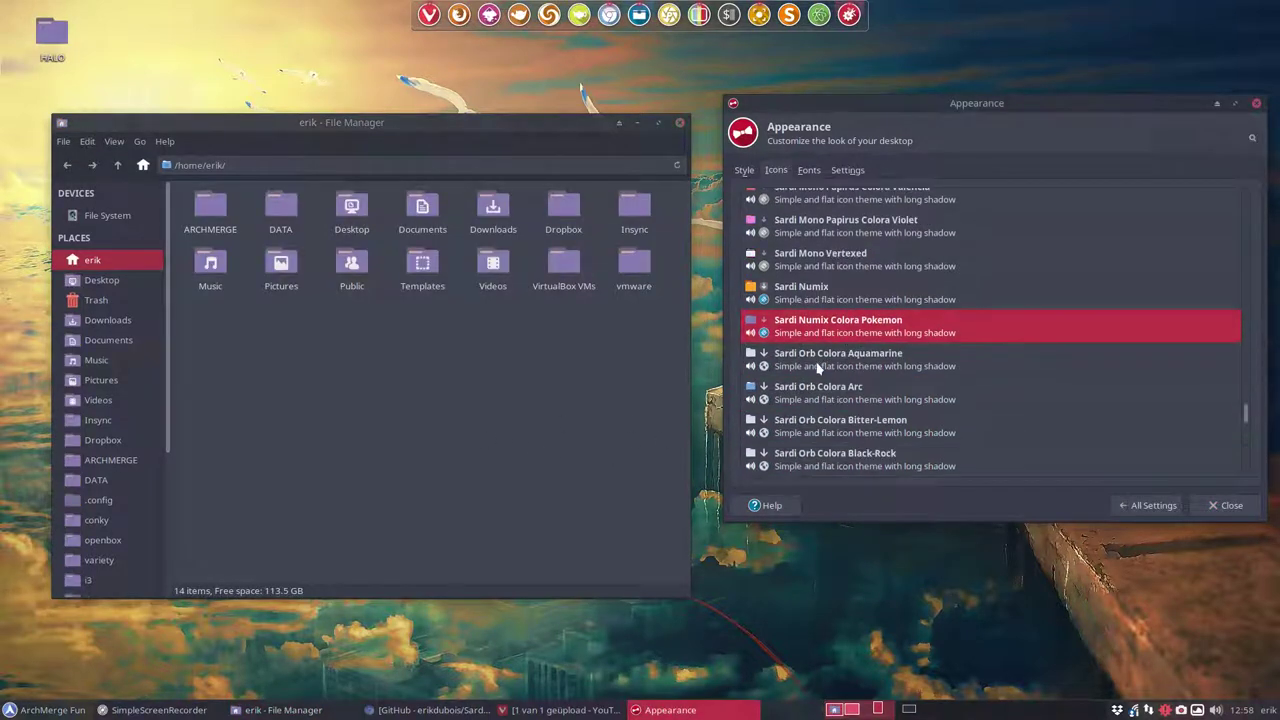
{"action": "left_click", "coordinate": [817, 366]}
{"action": "left_click", "coordinate": [562, 383]}
{"action": "left_click", "coordinate": [820, 393]}
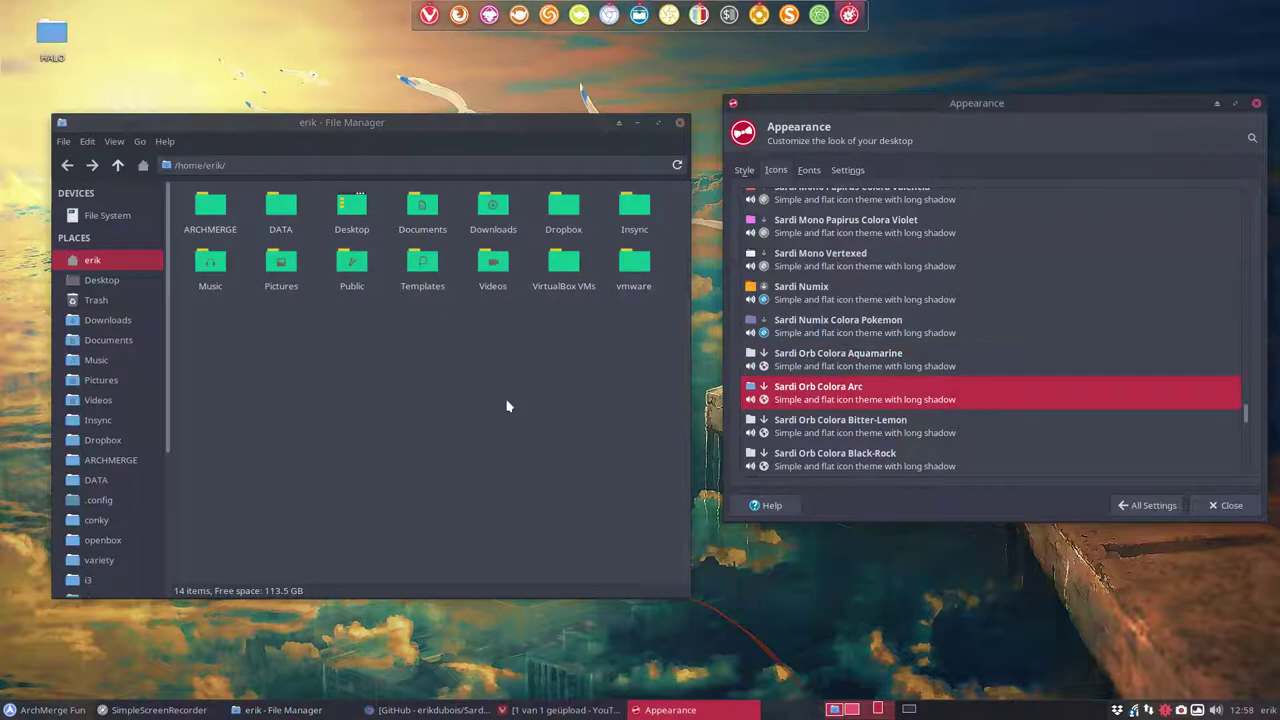
{"action": "left_click", "coordinate": [508, 400]}
Try the Sardi Orb Colora Bitter-Lemon and Sardi Orb Colora Black-Rock icon themes on the home folder.
{"action": "left_click", "coordinate": [826, 428]}
{"action": "left_click", "coordinate": [466, 418]}
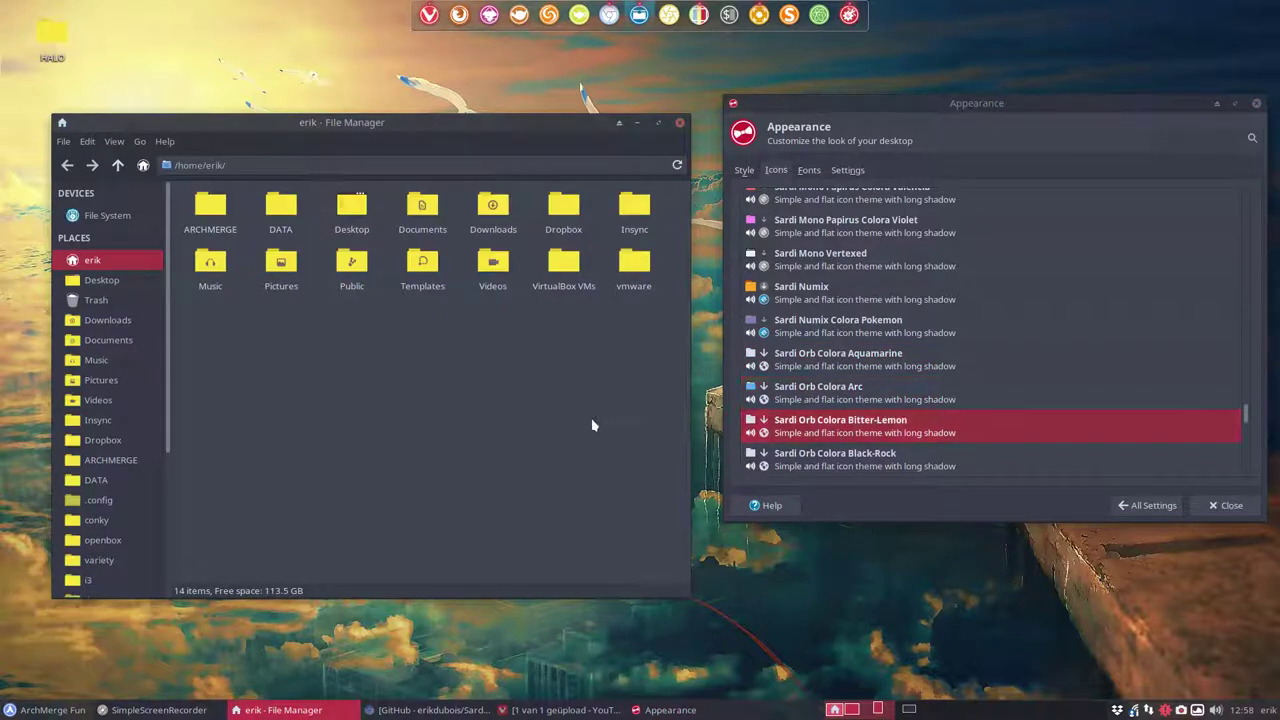
{"action": "scroll", "coordinate": [789, 440], "scroll_direction": "down", "scroll_amount": 3}
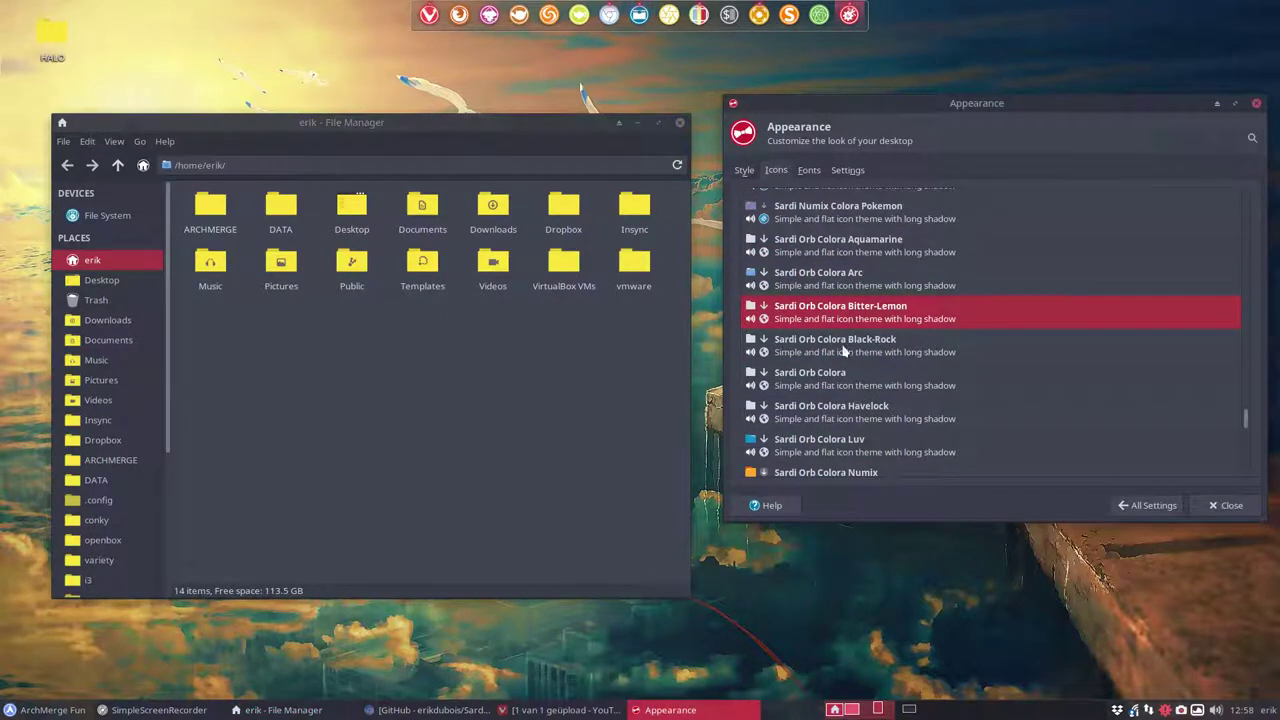
{"action": "left_click", "coordinate": [847, 350]}
{"action": "left_click", "coordinate": [472, 408]}
Switch the icon theme to Sardi Orb Colora and then to Sardi Orb Colora Havelock, checking the home folder.
{"action": "left_click", "coordinate": [790, 381]}
{"action": "left_click", "coordinate": [600, 394]}
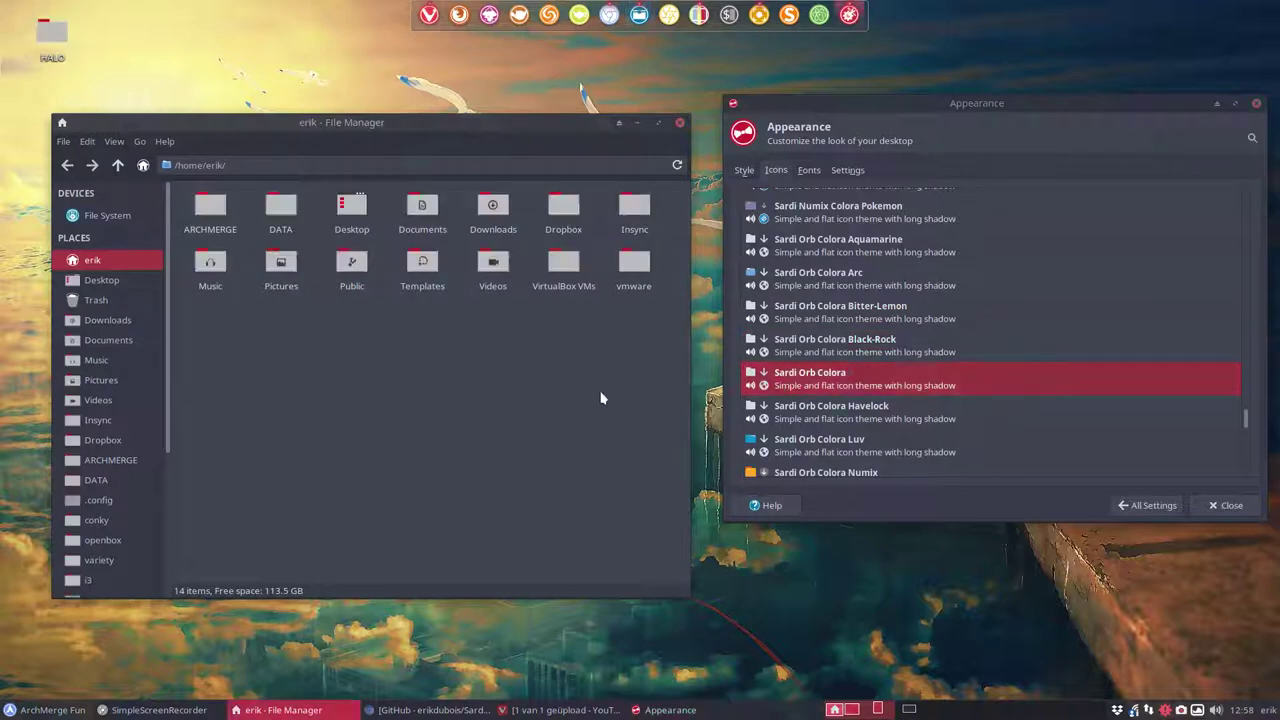
{"action": "left_click", "coordinate": [805, 415]}
{"action": "left_click", "coordinate": [590, 418]}
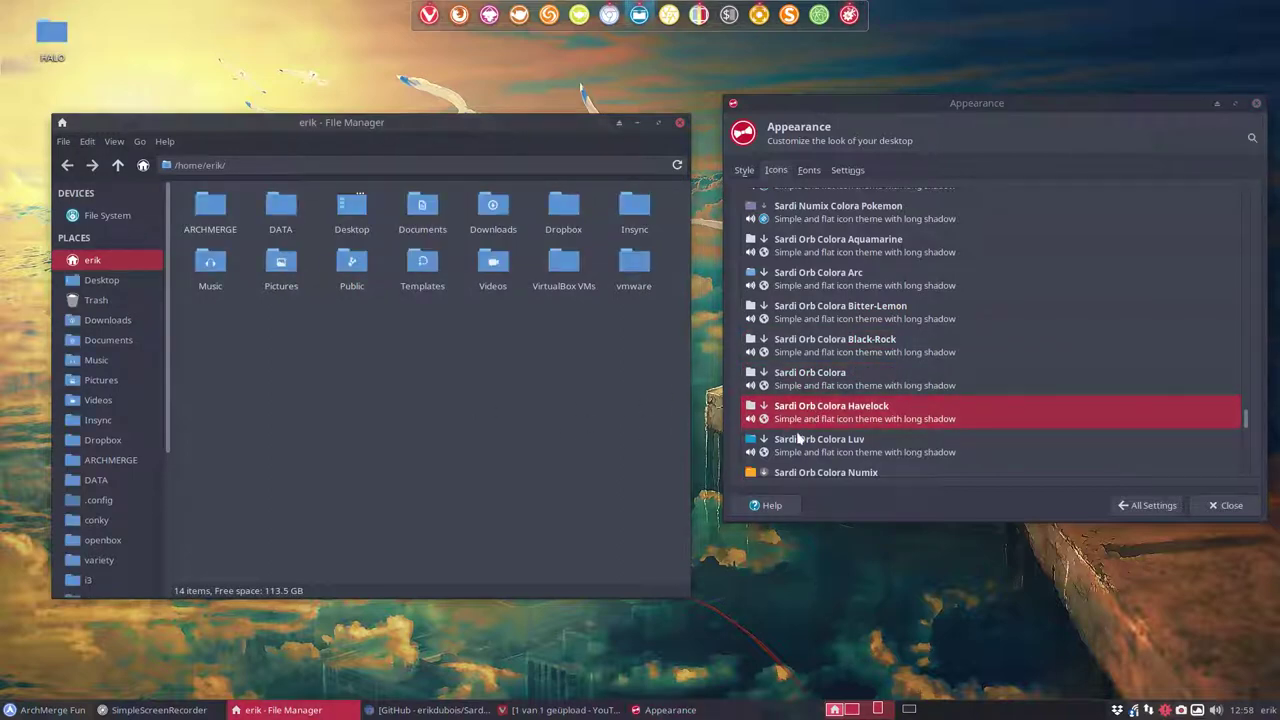
Try the Sardi Orb Colora Luv and Sardi Orb Colora Numix icon themes on the home folder.
{"action": "left_click", "coordinate": [800, 440]}
{"action": "left_click", "coordinate": [644, 436]}
{"action": "scroll", "coordinate": [848, 436], "scroll_direction": "down", "scroll_amount": 1}
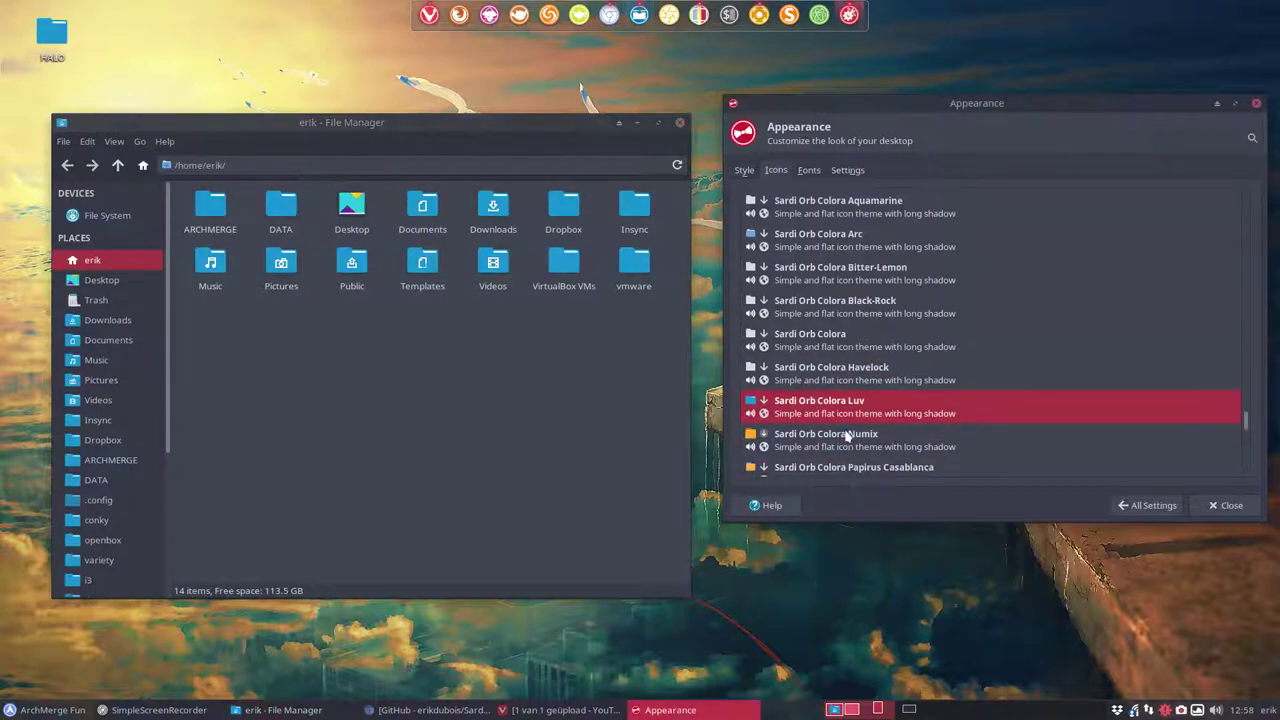
{"action": "left_click", "coordinate": [848, 437]}
{"action": "left_click", "coordinate": [548, 436]}
Switch the icon theme to Sardi Orb Colora Papirus Casablanca and then to Papirus Cornflower, checking the home folder.
{"action": "scroll", "coordinate": [986, 346], "scroll_direction": "down", "scroll_amount": 3}
{"action": "left_click", "coordinate": [855, 362]}
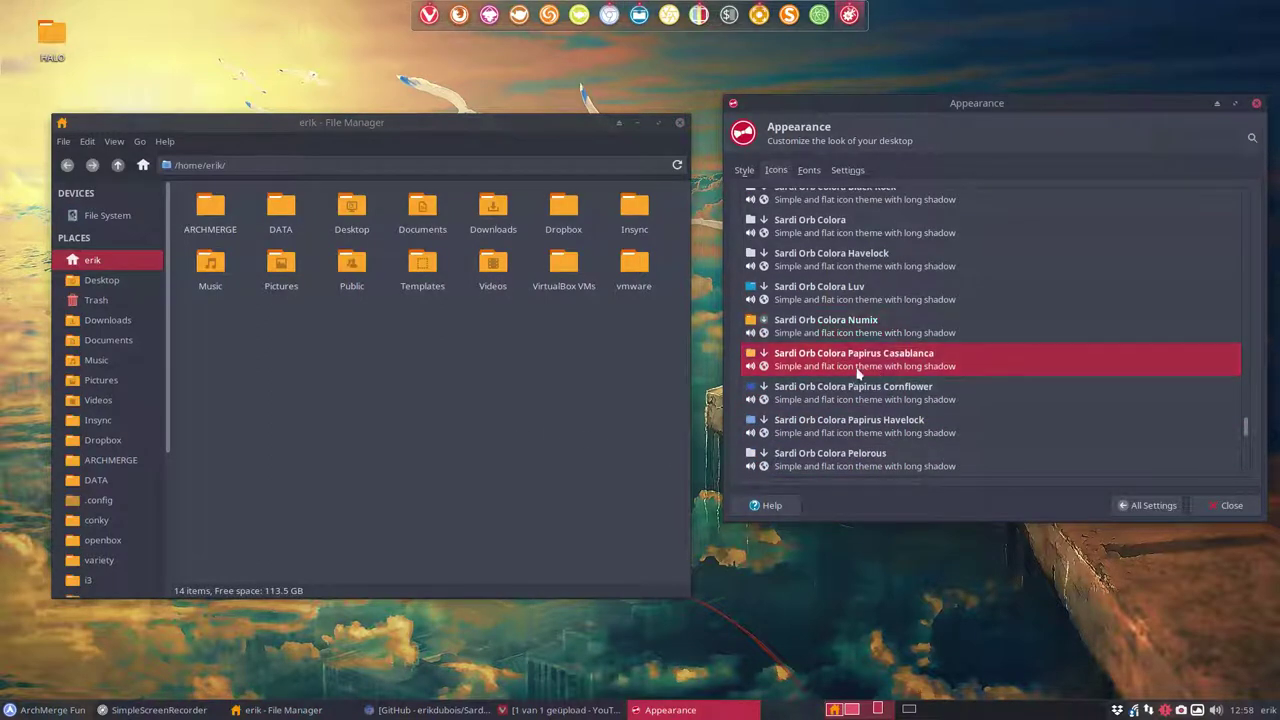
{"action": "left_click", "coordinate": [488, 393]}
{"action": "left_click", "coordinate": [847, 396]}
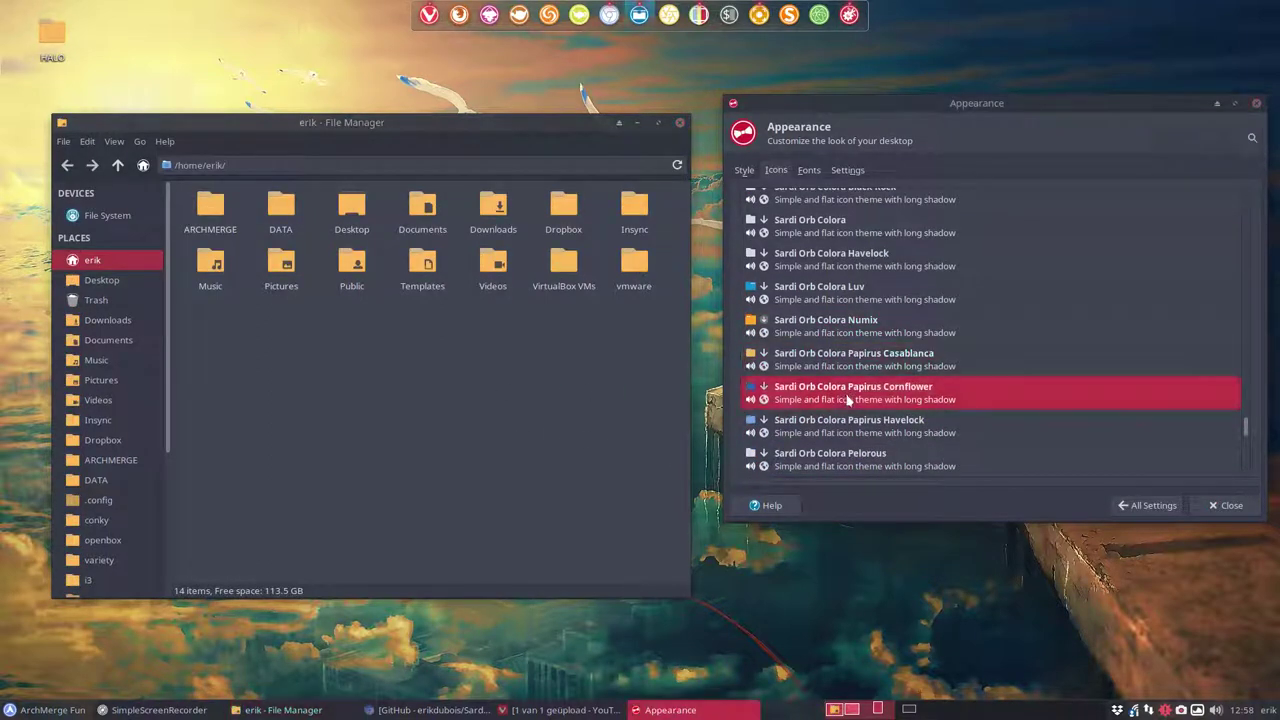
{"action": "left_click", "coordinate": [558, 404]}
Try the Sardi Orb Colora Papirus Havelock and Sardi Orb Colora Pelorous icon themes on the home folder.
{"action": "left_click", "coordinate": [826, 423]}
{"action": "left_click", "coordinate": [572, 394]}
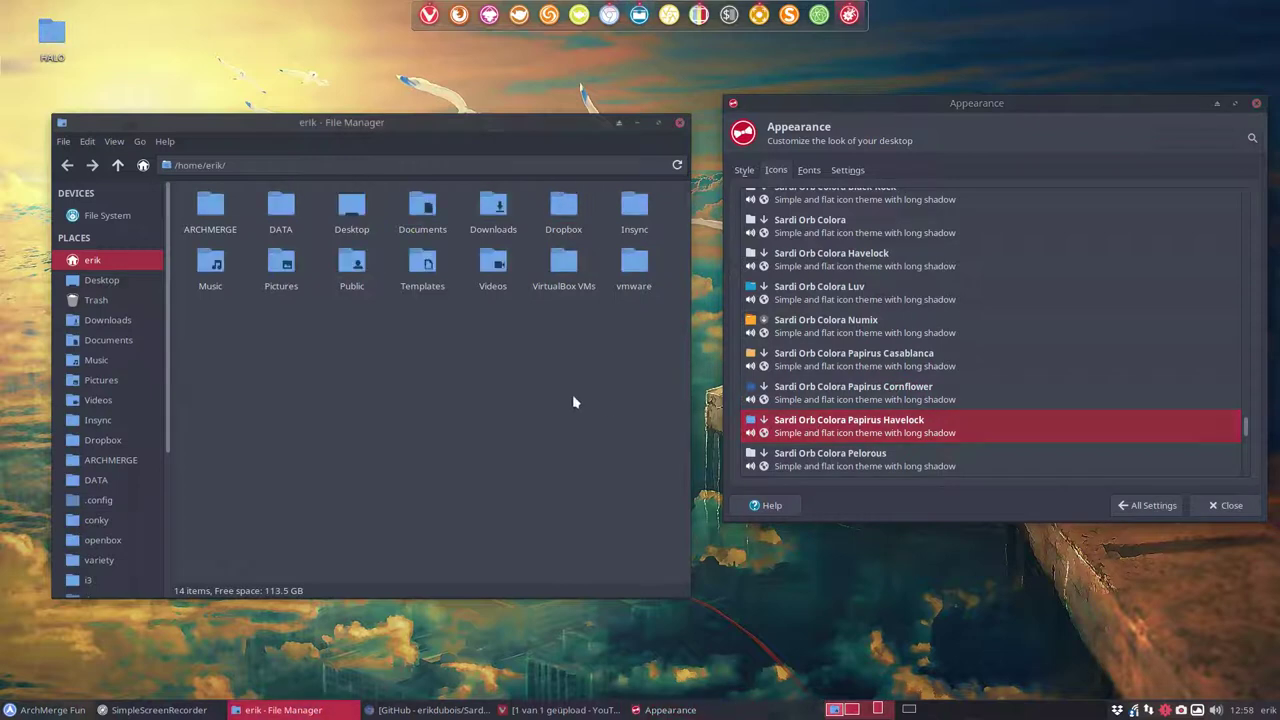
{"action": "left_click", "coordinate": [822, 449]}
{"action": "left_click", "coordinate": [571, 400]}
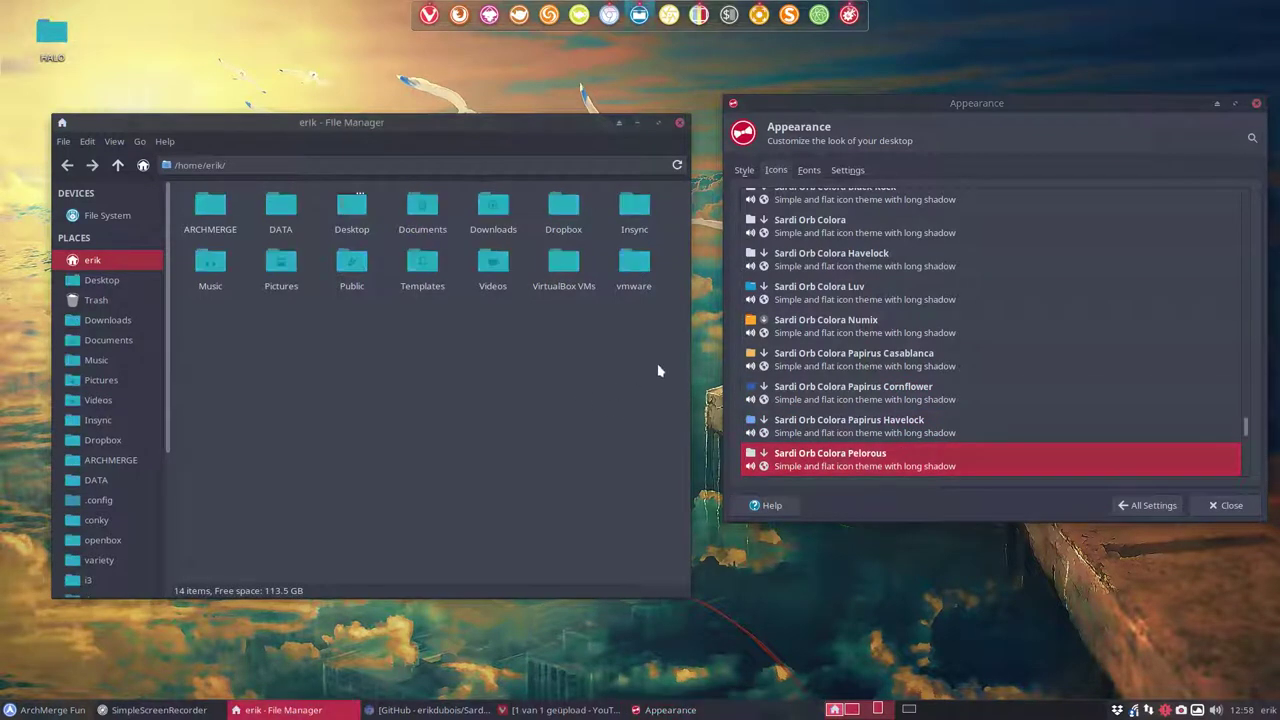
Apply the Sardi Orb Colora Polo icon theme and view its folder icons in the home folder.
{"action": "scroll", "coordinate": [783, 364], "scroll_direction": "down", "scroll_amount": 3}
{"action": "left_click", "coordinate": [799, 373]}
{"action": "left_click", "coordinate": [518, 388]}
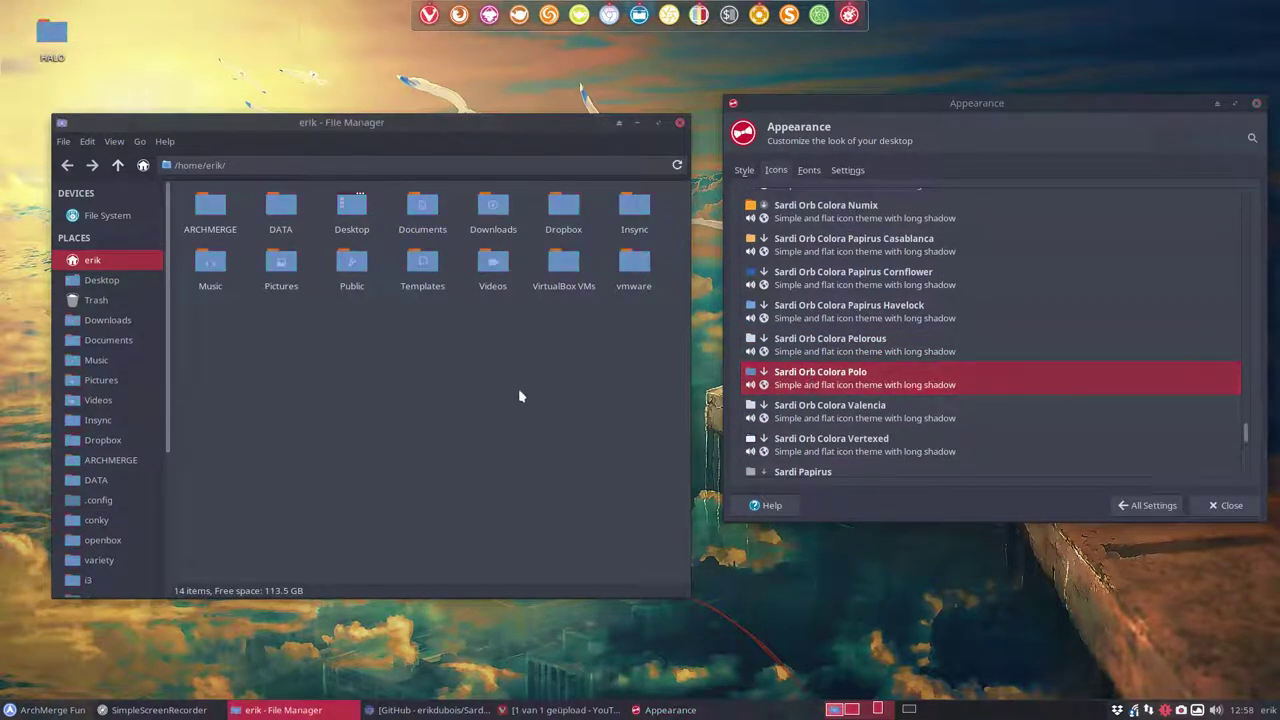
Switch the icon theme to Sardi Orb Colora Valencia and then to Sardi Orb Colora Vertexed, checking the home folder.
{"action": "left_click", "coordinate": [799, 408]}
{"action": "left_click", "coordinate": [600, 414]}
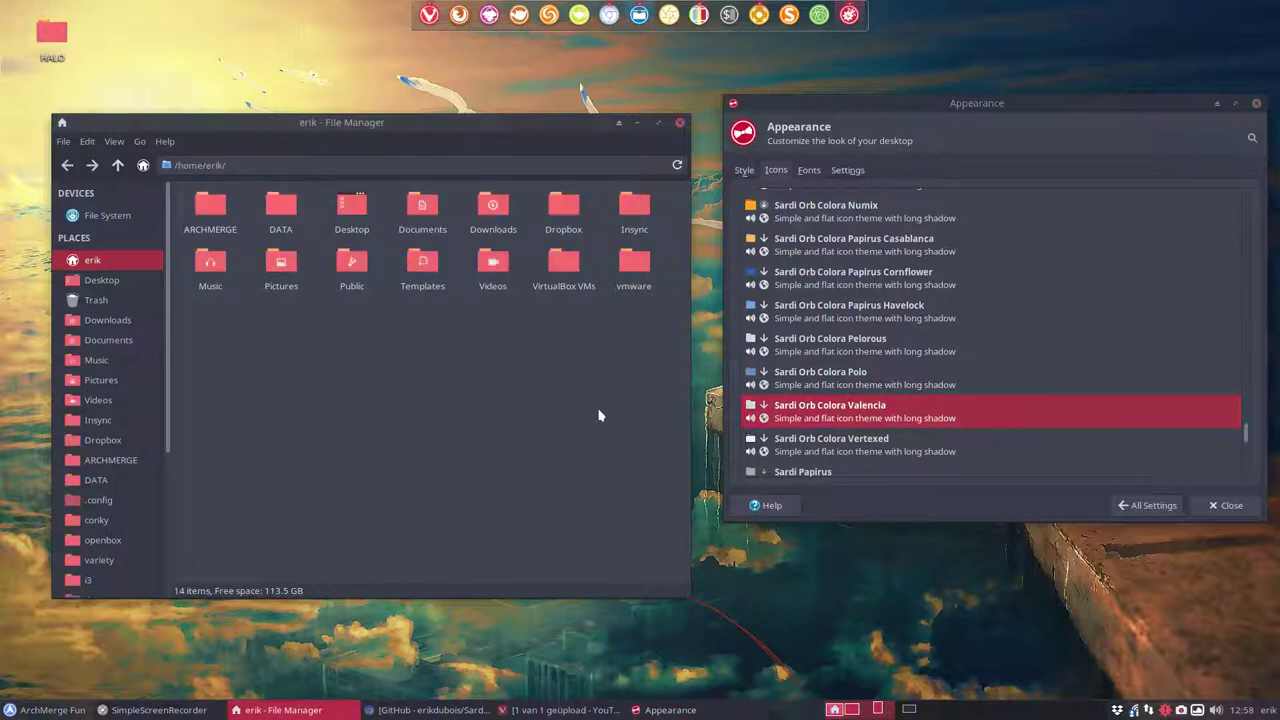
{"action": "left_click", "coordinate": [801, 449]}
{"action": "left_click", "coordinate": [546, 449]}
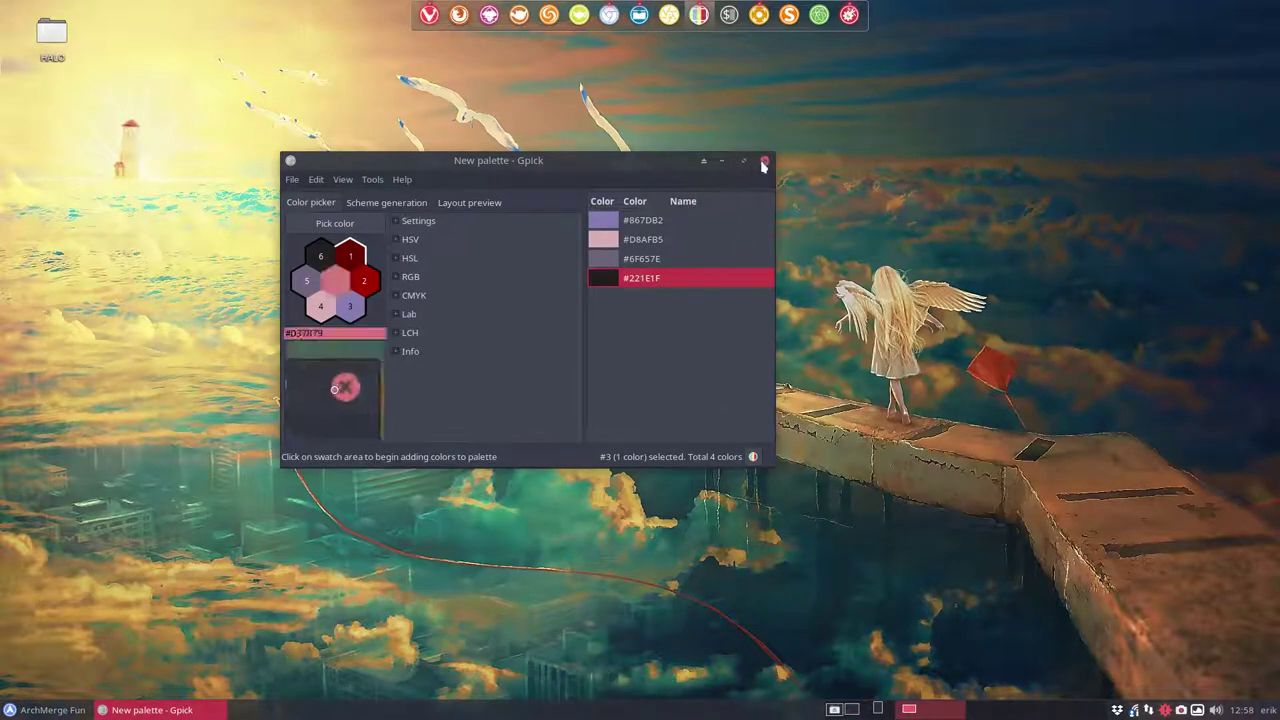
Close the Gpick palette window and open a second Appearance settings window at its icon themes on this workspace.
{"action": "left_click", "coordinate": [765, 163]}
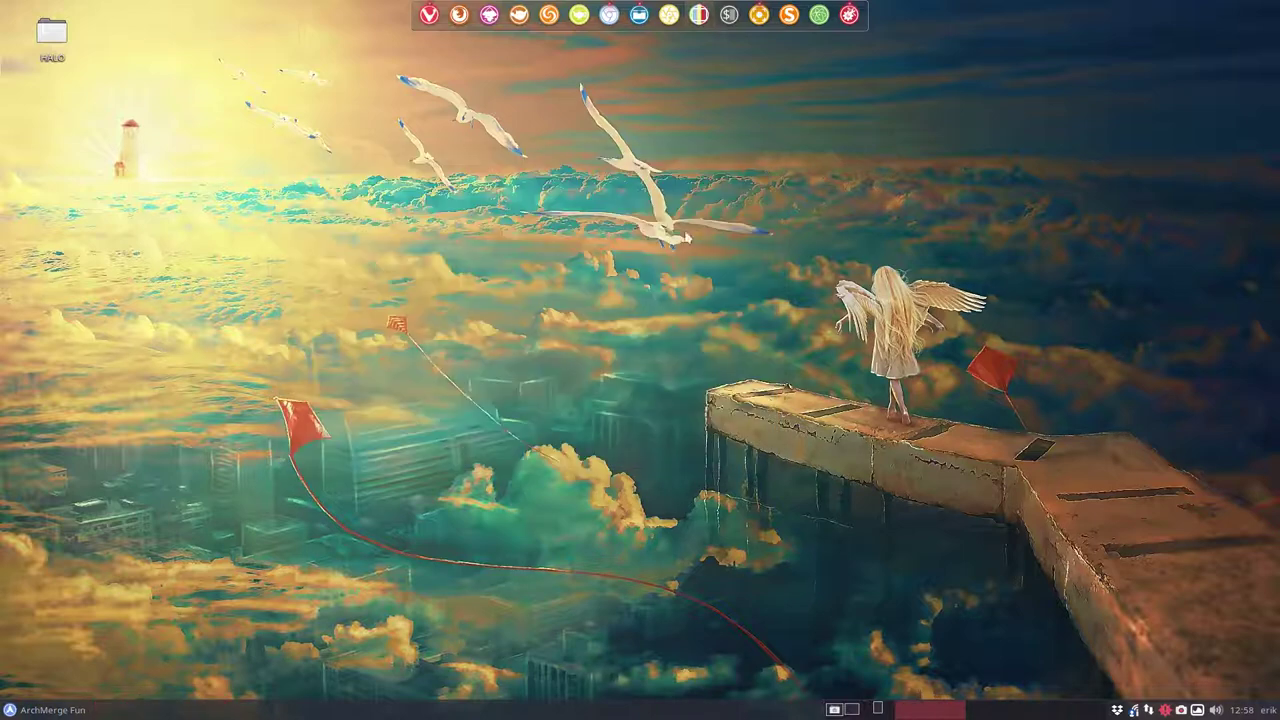
{"action": "left_click", "coordinate": [55, 709]}
{"action": "left_click", "coordinate": [253, 685]}
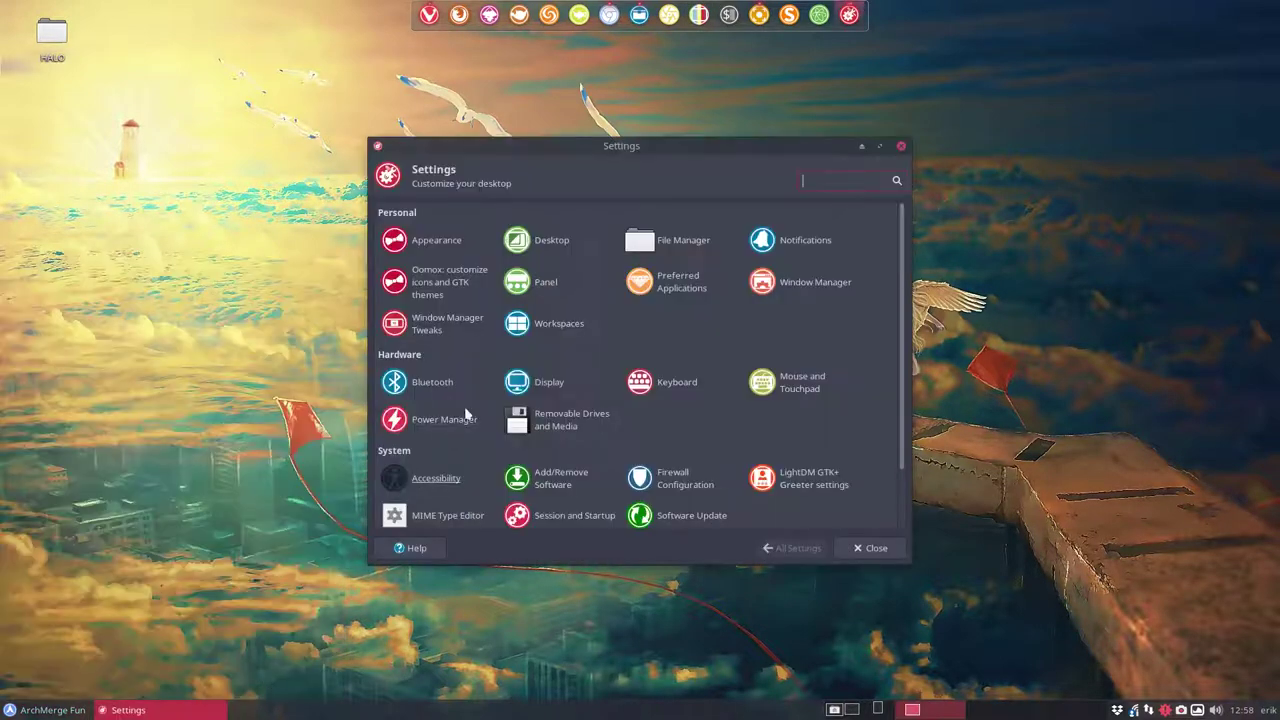
{"action": "left_click", "coordinate": [437, 241]}
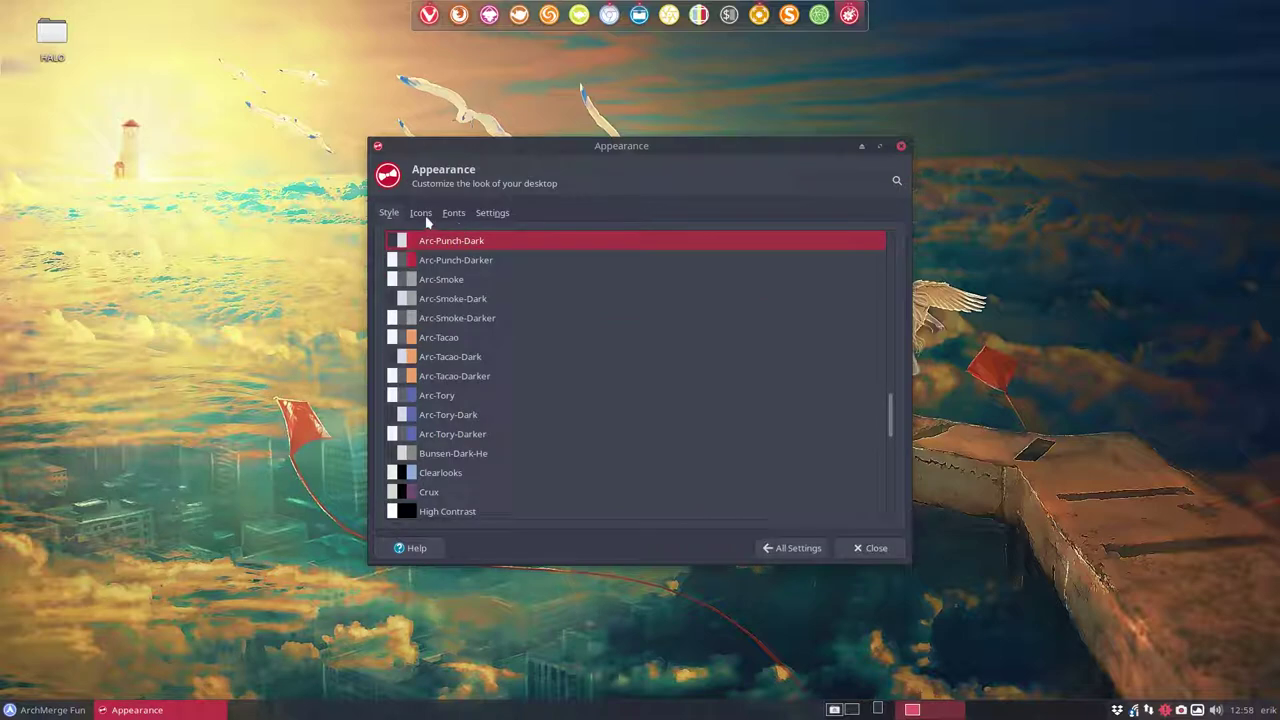
{"action": "left_click_drag", "start_coordinate": [650, 150], "coordinate": [841, 140]}
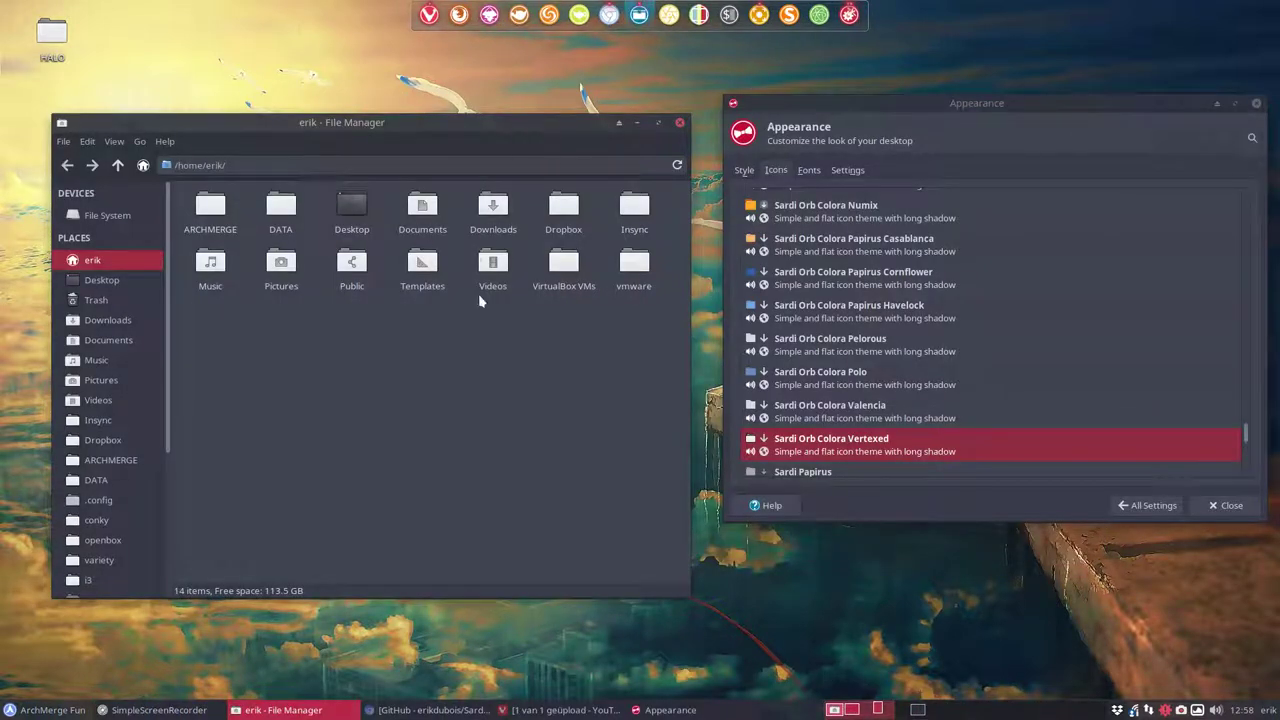
Cycle through the workspaces, close the extra Appearance window and return to the workspace with the file manager.
{"action": "scroll", "coordinate": [602, 640], "scroll_direction": "down", "scroll_amount": 1}
{"action": "scroll", "coordinate": [603, 640], "scroll_direction": "up", "scroll_amount": 1}
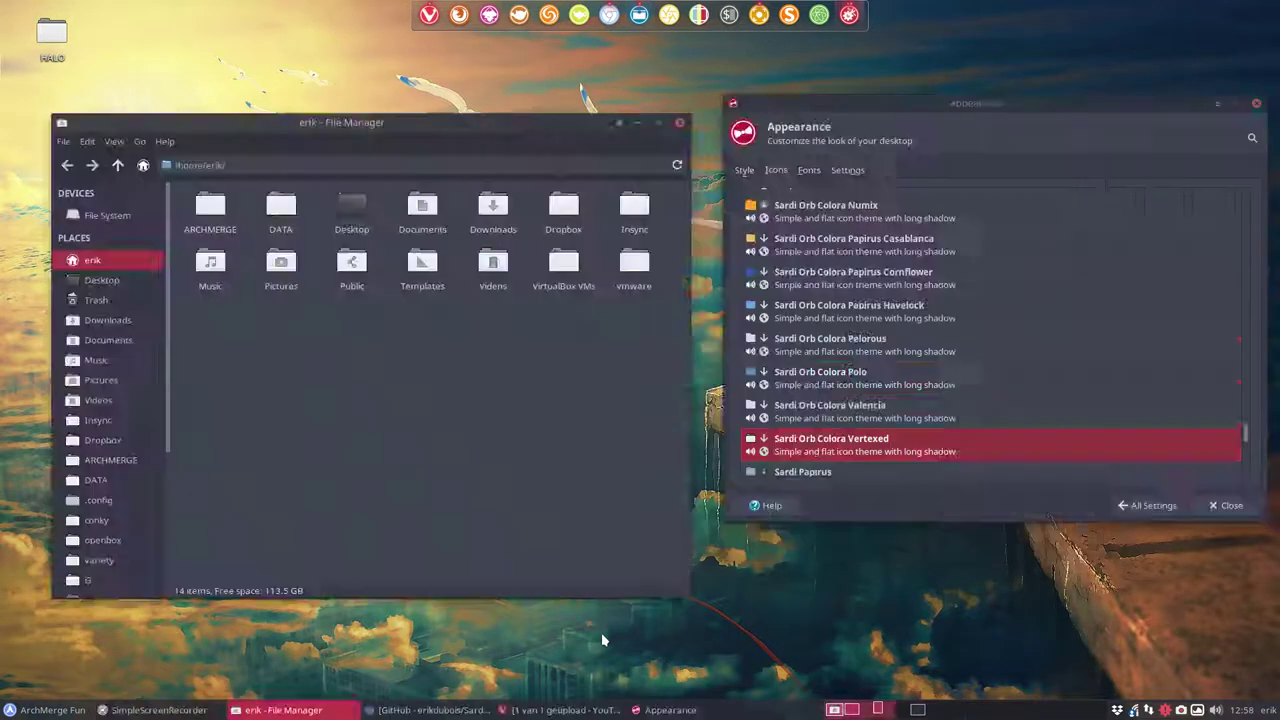
{"action": "scroll", "coordinate": [602, 640], "scroll_direction": "down", "scroll_amount": 4}
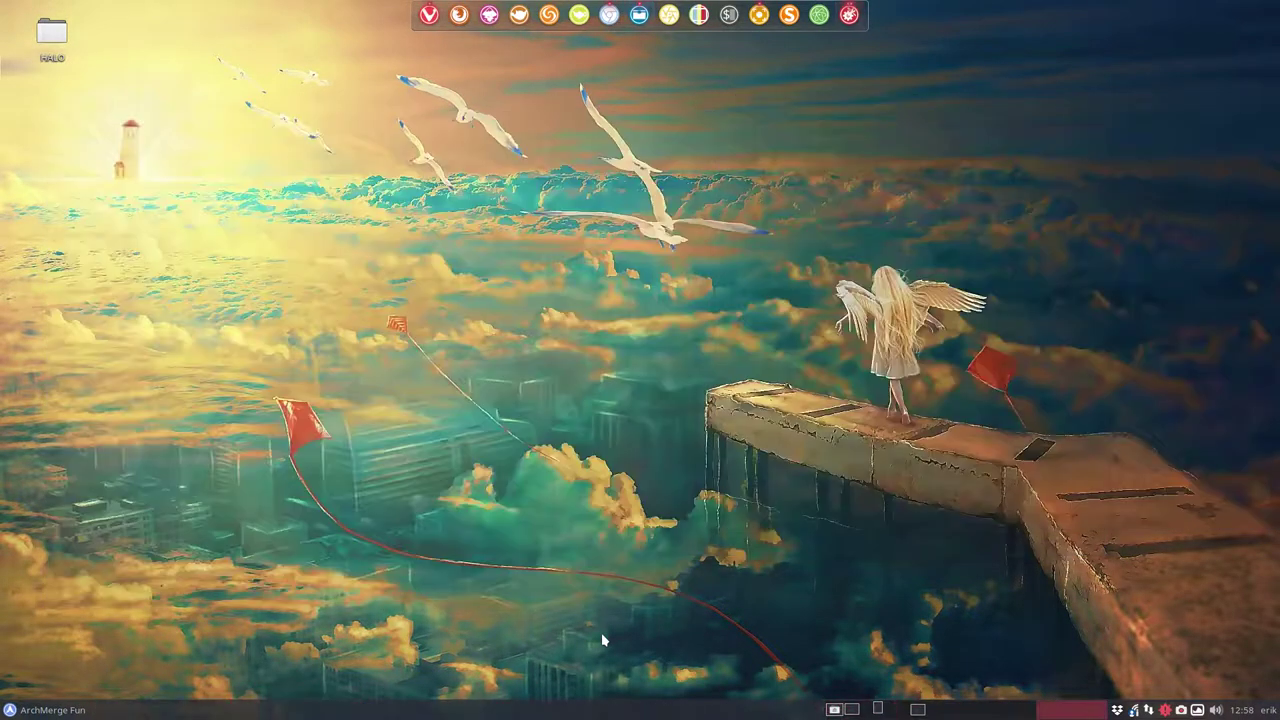
{"action": "scroll", "coordinate": [603, 640], "scroll_direction": "up", "scroll_amount": 2}
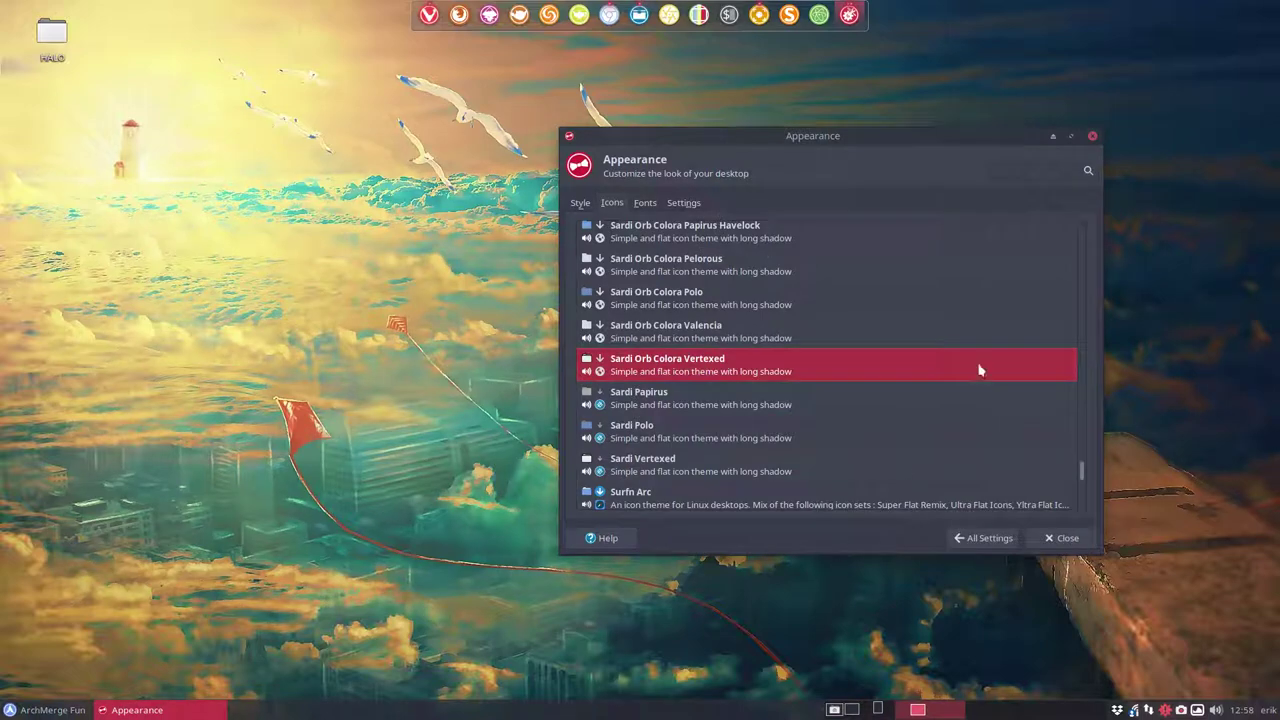
{"action": "left_click", "coordinate": [1092, 135]}
{"action": "scroll", "coordinate": [730, 358], "scroll_direction": "down", "scroll_amount": 1}
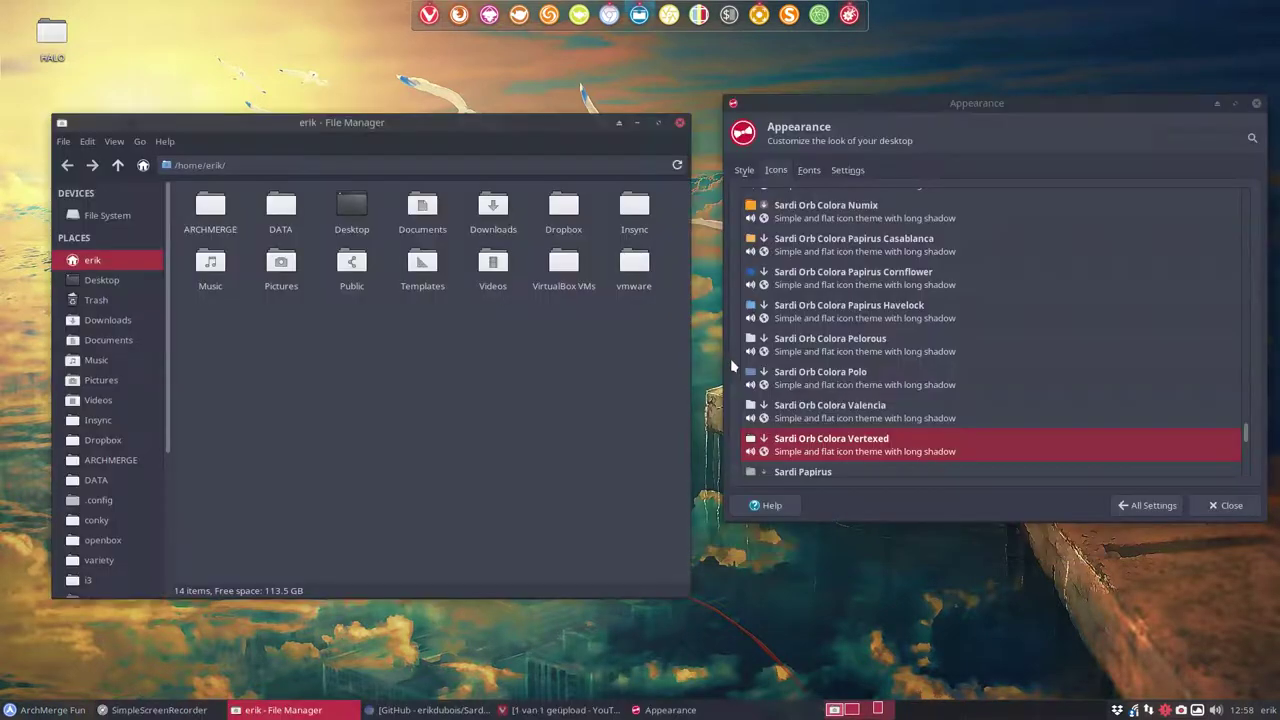
Browse past the Sardi icon themes, apply Surfn-Arched and compare its folder icons in the home folder.
{"action": "left_click", "coordinate": [915, 452]}
{"action": "scroll", "coordinate": [914, 453], "scroll_direction": "down", "scroll_amount": 10}
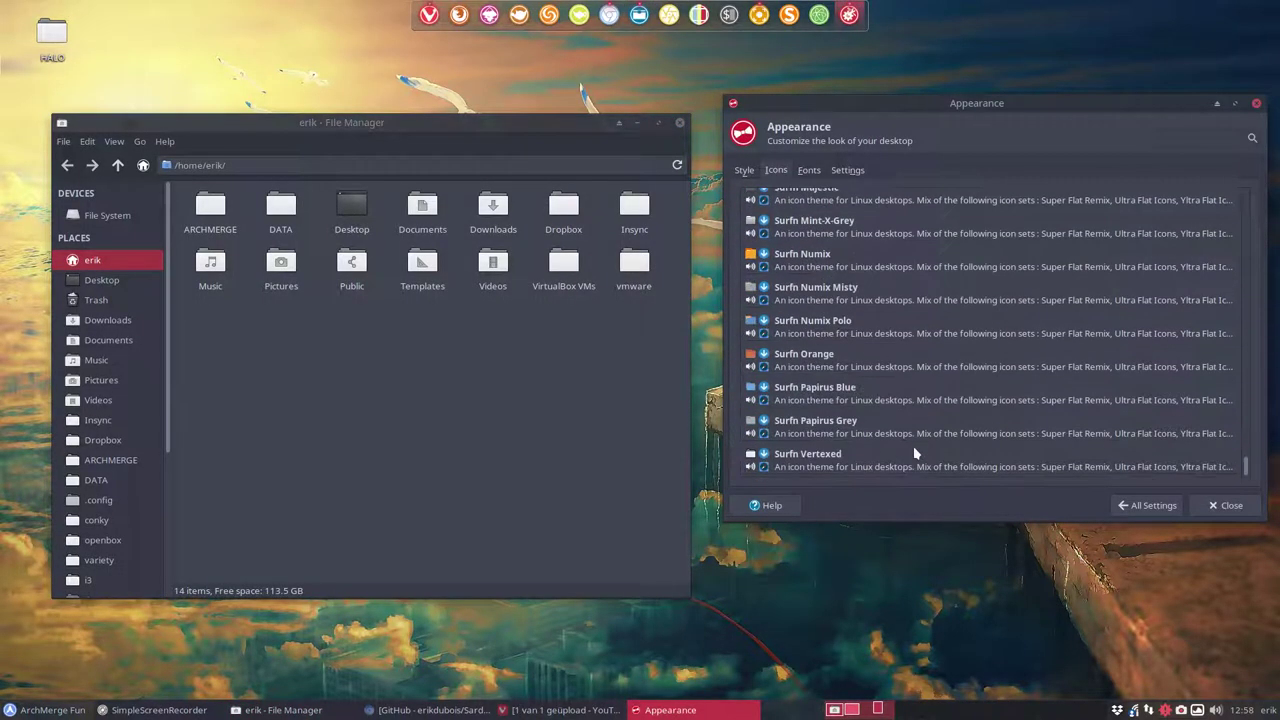
{"action": "scroll", "coordinate": [914, 453], "scroll_direction": "up", "scroll_amount": 5}
{"action": "scroll", "coordinate": [914, 452], "scroll_direction": "up", "scroll_amount": 1}
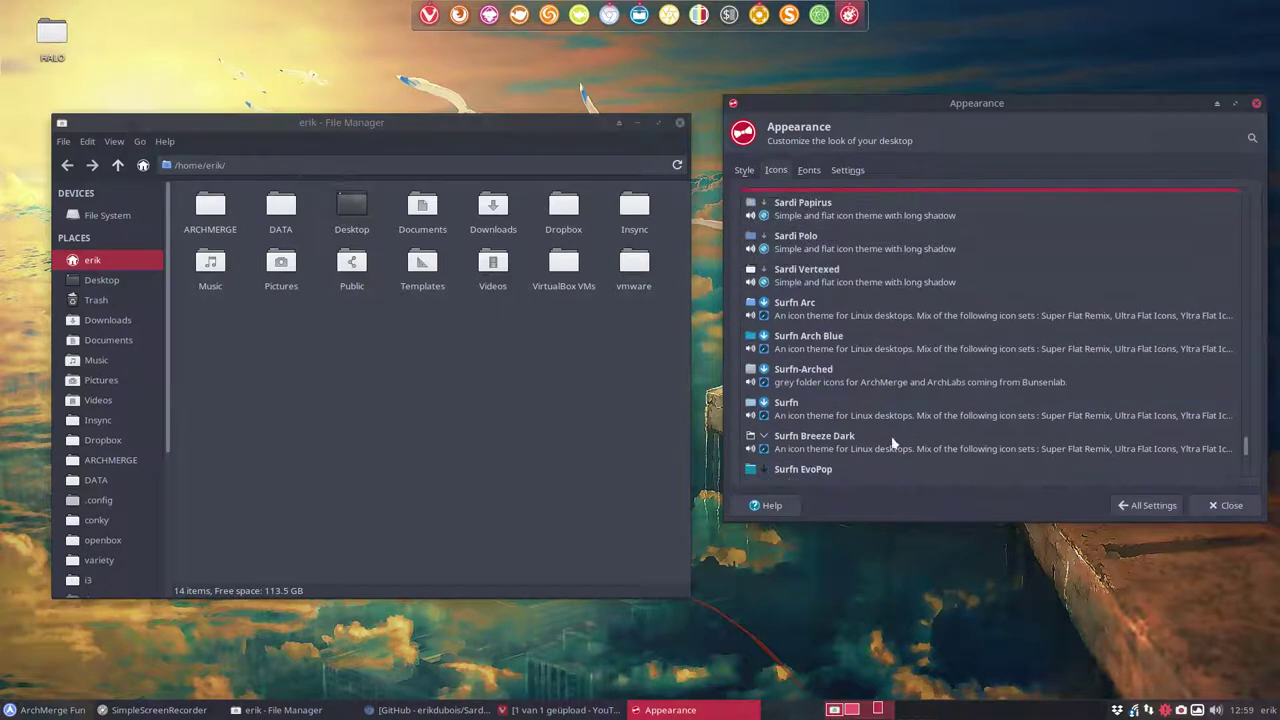
{"action": "left_click", "coordinate": [810, 380]}
{"action": "left_click", "coordinate": [509, 392]}
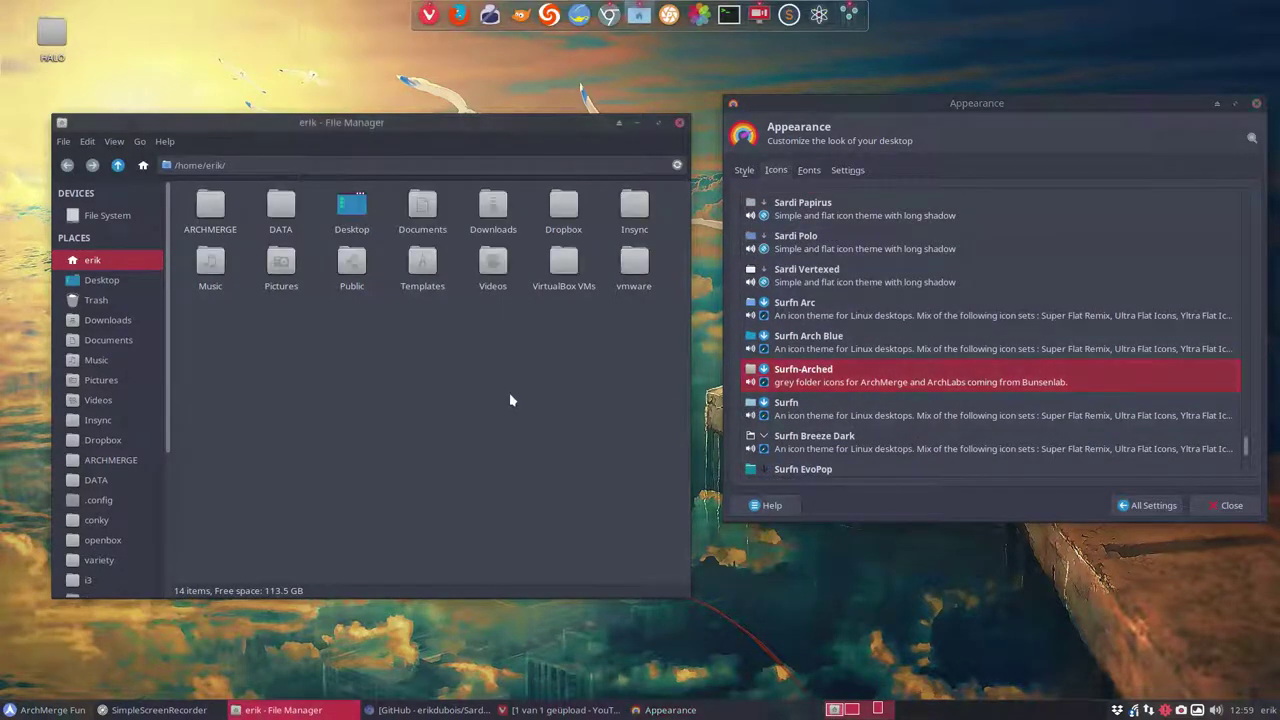
{"action": "left_click", "coordinate": [805, 381]}
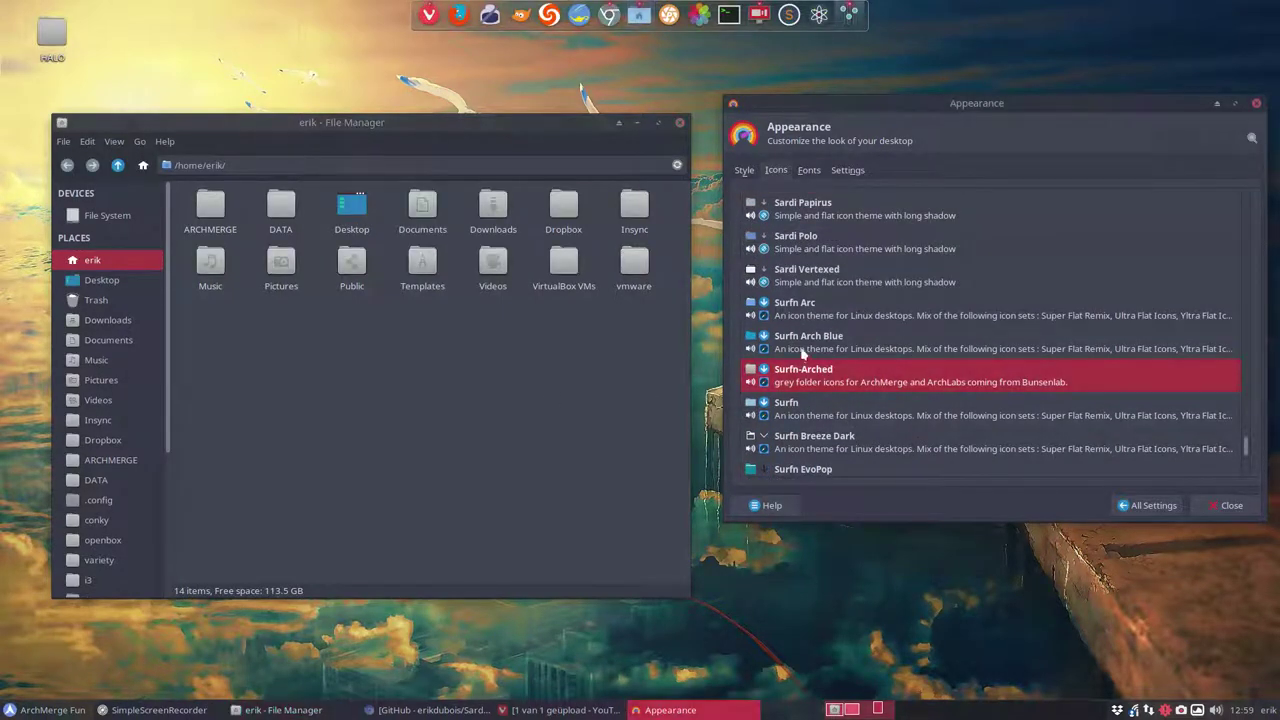
Try the Sardi Vertexed, Sardi Polo and Sardi Papirus icon themes in turn on the home folder.
{"action": "left_click", "coordinate": [808, 283]}
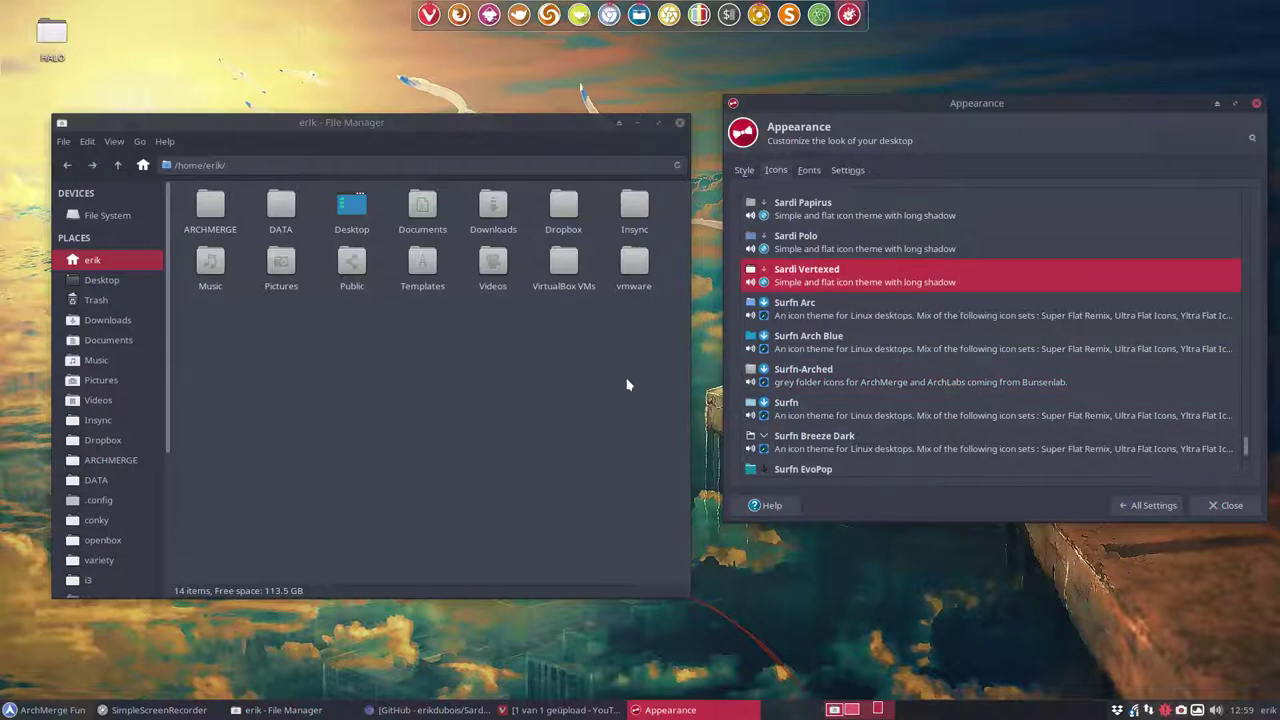
{"action": "scroll", "coordinate": [850, 297], "scroll_direction": "up", "scroll_amount": 3}
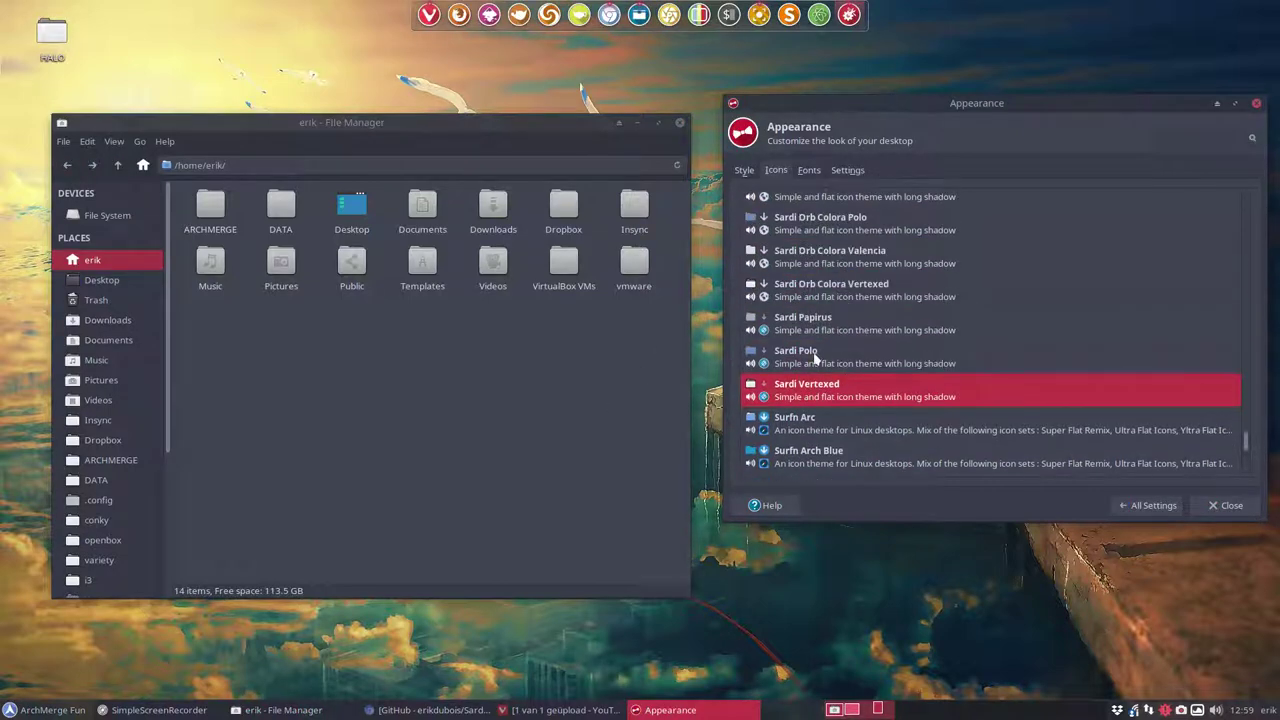
{"action": "left_click", "coordinate": [815, 358]}
{"action": "left_click", "coordinate": [795, 328]}
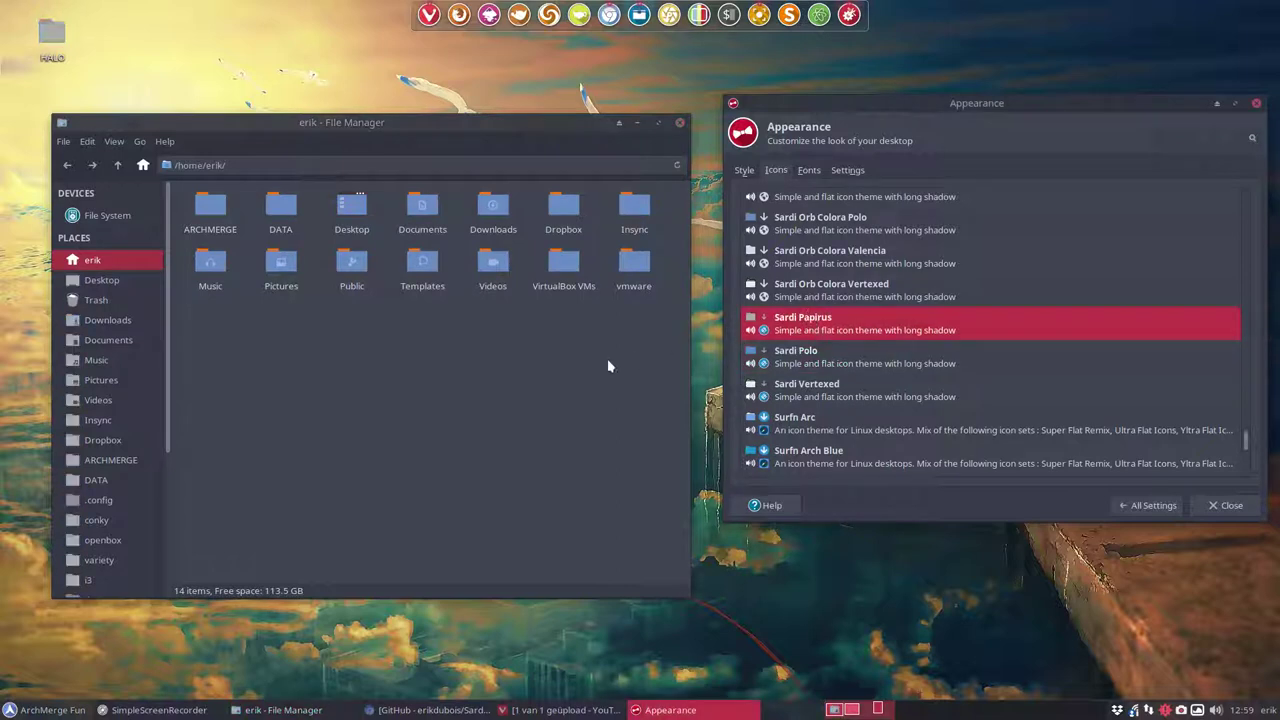
Revisit the Sardi Orb Colora Vertexed, Valencia and Polo icon themes in turn, comparing the home folder icons.
{"action": "left_click", "coordinate": [808, 292]}
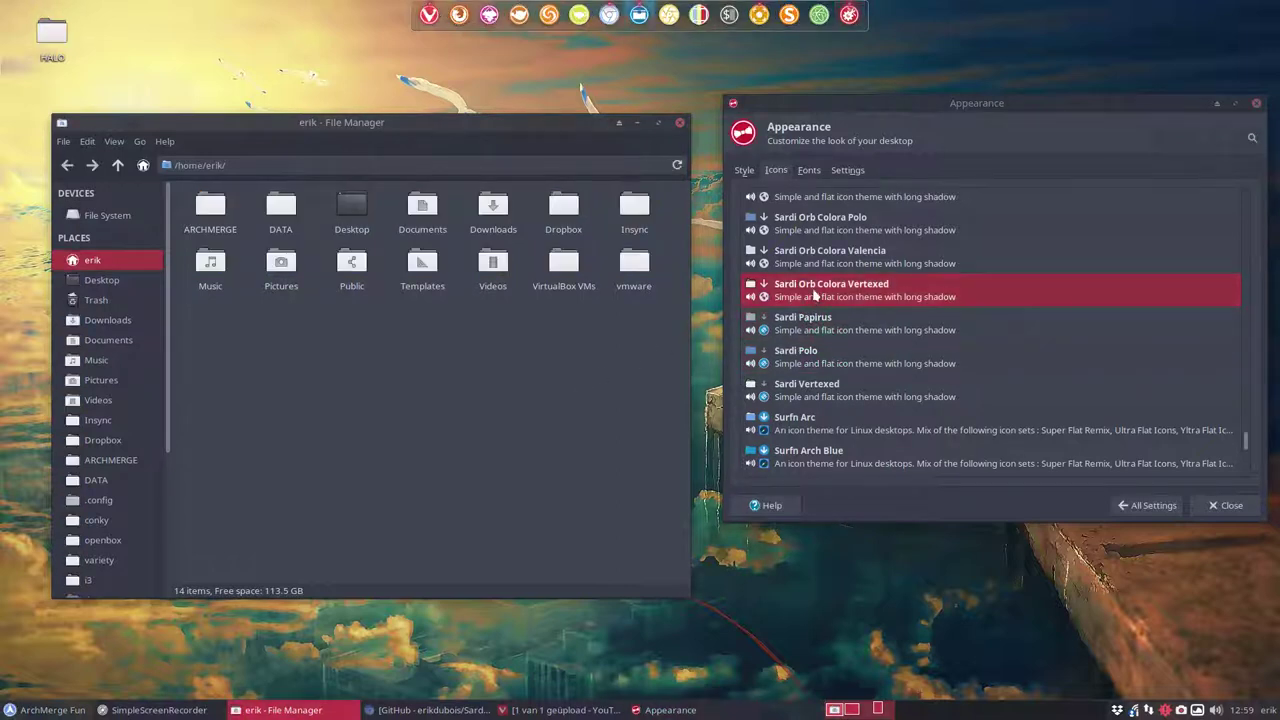
{"action": "left_click", "coordinate": [822, 255]}
{"action": "scroll", "coordinate": [829, 320], "scroll_direction": "up", "scroll_amount": 1}
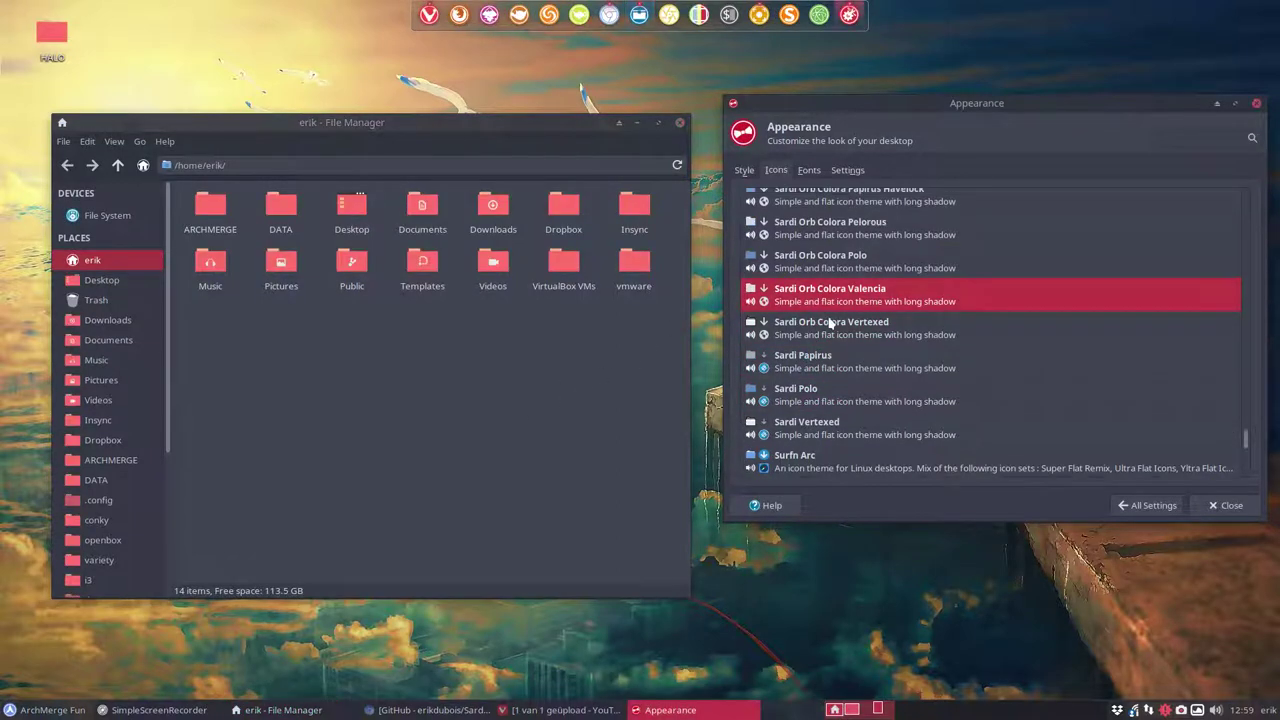
{"action": "left_click", "coordinate": [826, 260]}
{"action": "scroll", "coordinate": [840, 338], "scroll_direction": "up", "scroll_amount": 1}
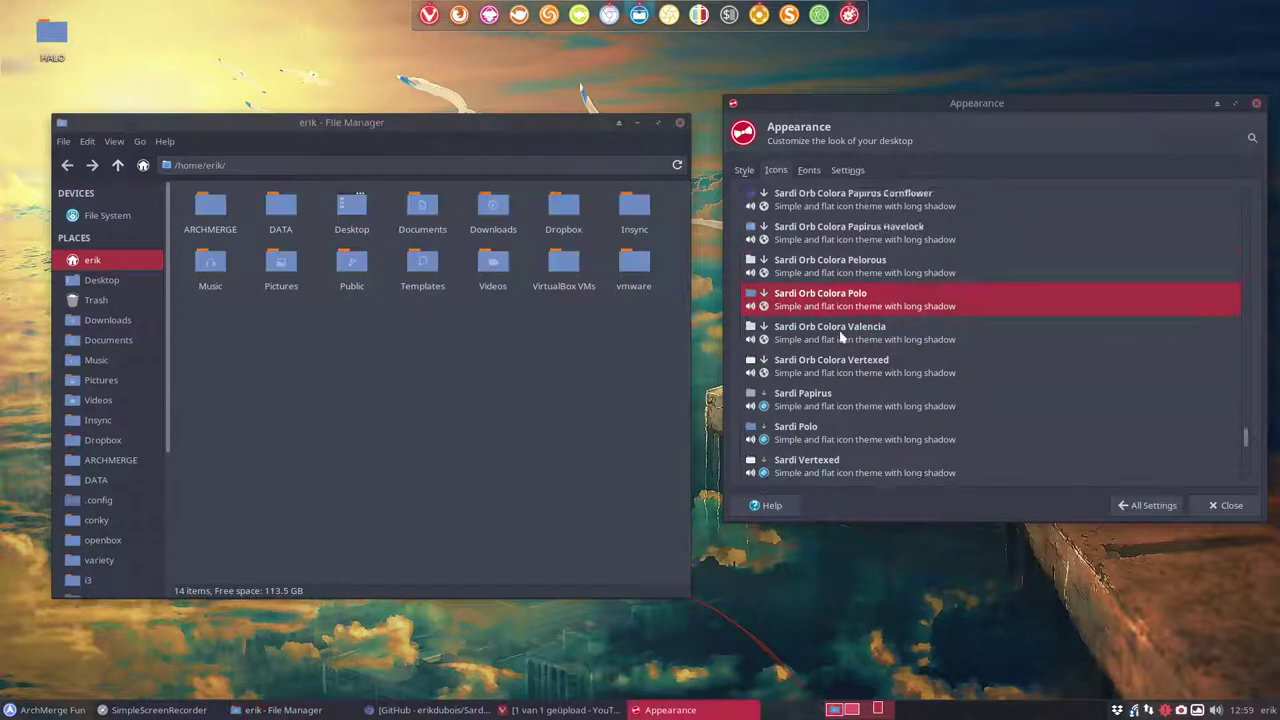
Switch the icon theme back to Sardi Orb Colora Pelorous and then to Sardi Orb Colora Papirus Havelock.
{"action": "scroll", "coordinate": [840, 338], "scroll_direction": "up", "scroll_amount": 2}
{"action": "left_click", "coordinate": [841, 345]}
{"action": "left_click", "coordinate": [827, 310]}
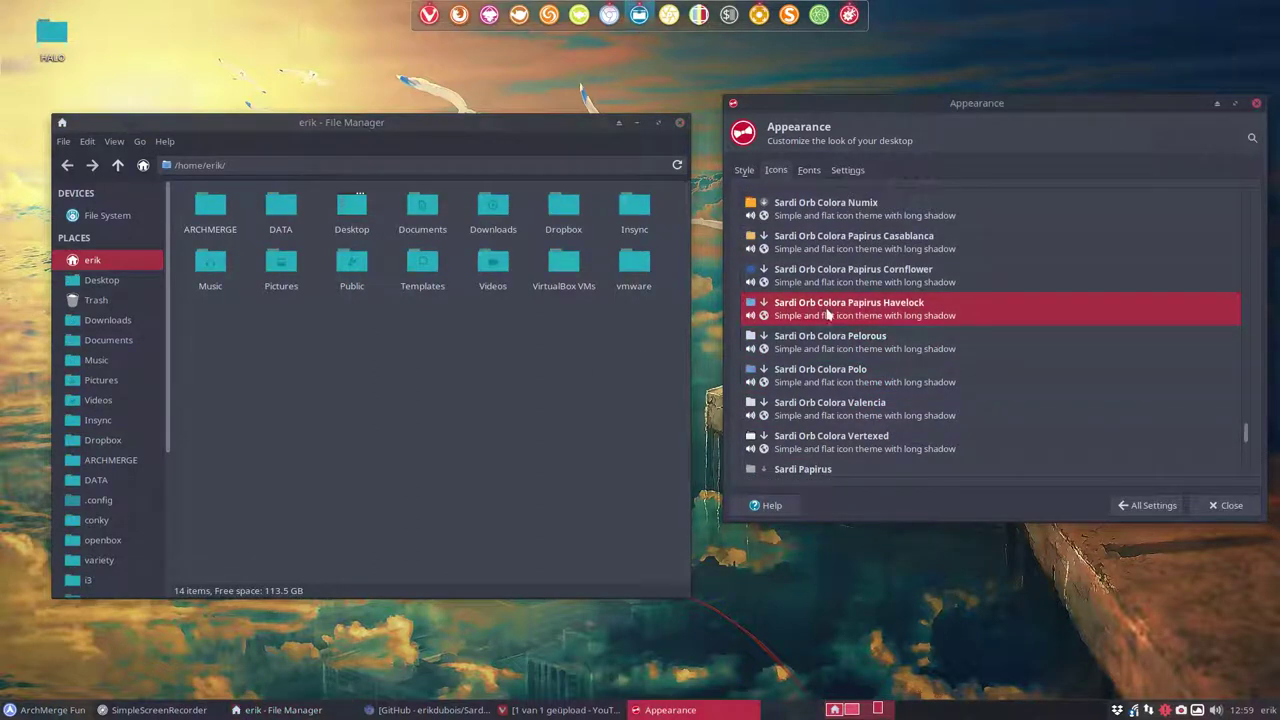
Apply Sardi Orb Colora Papirus Cornflower and then Papirus Casablanca as the icon theme, and shift the Appearance window slightly.
{"action": "left_click", "coordinate": [795, 282]}
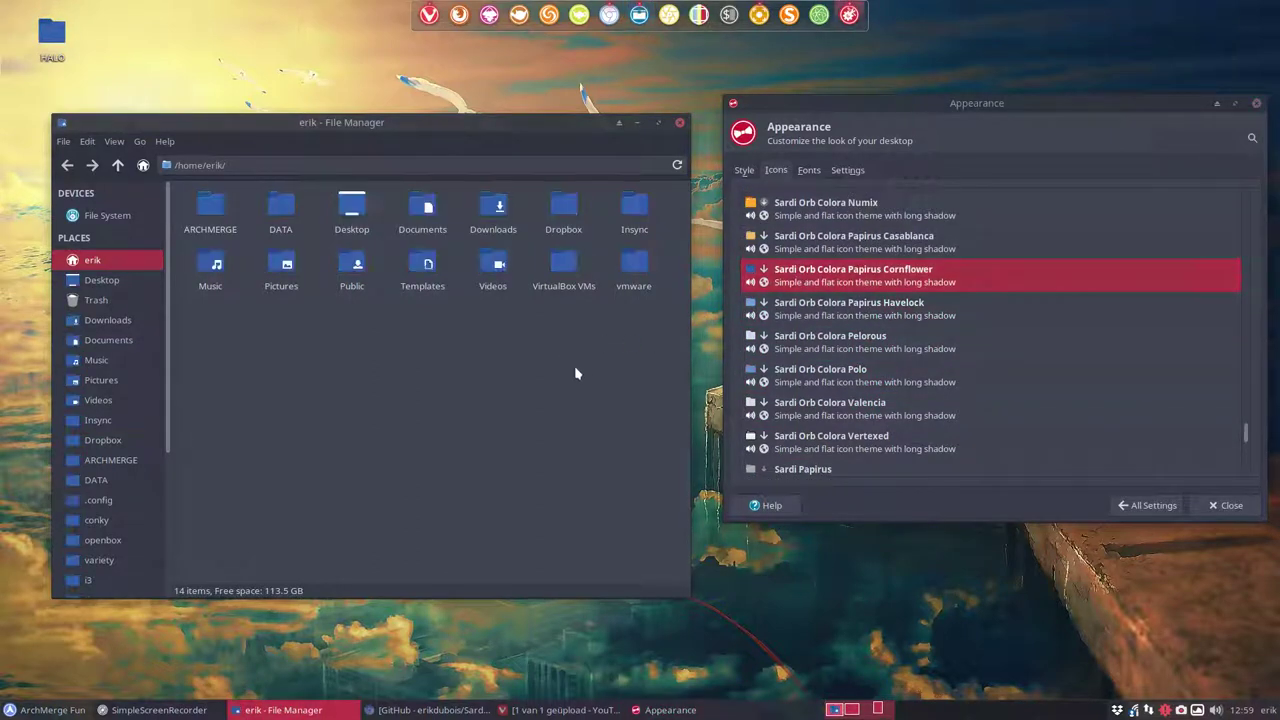
{"action": "key", "text": "Up"}
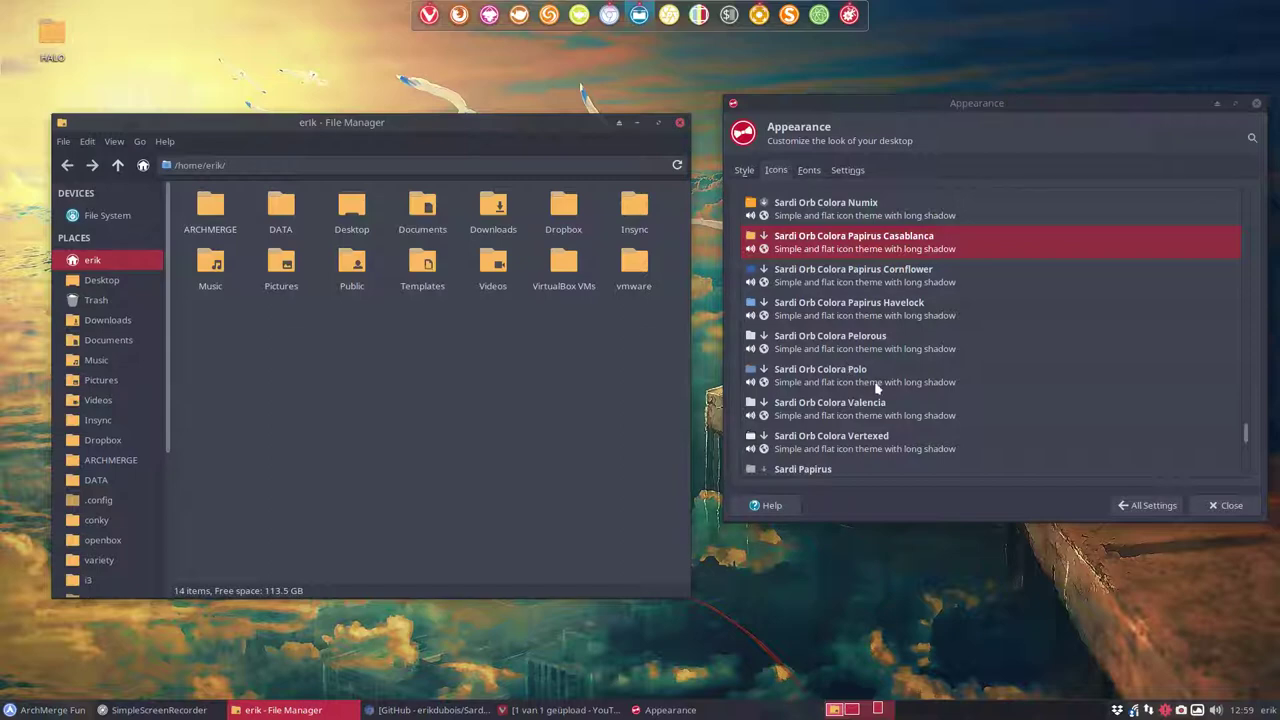
{"action": "left_click", "coordinate": [1257, 106]}
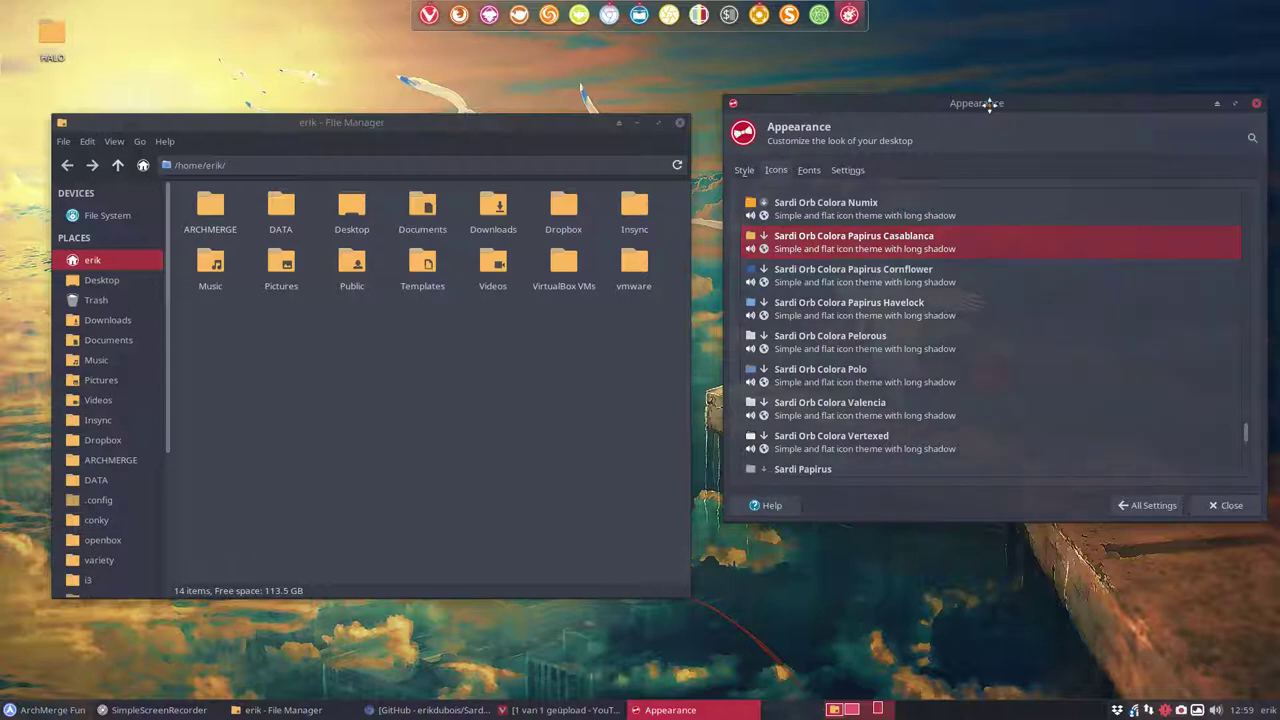
{"action": "left_click_drag", "start_coordinate": [986, 105], "coordinate": [967, 134]}
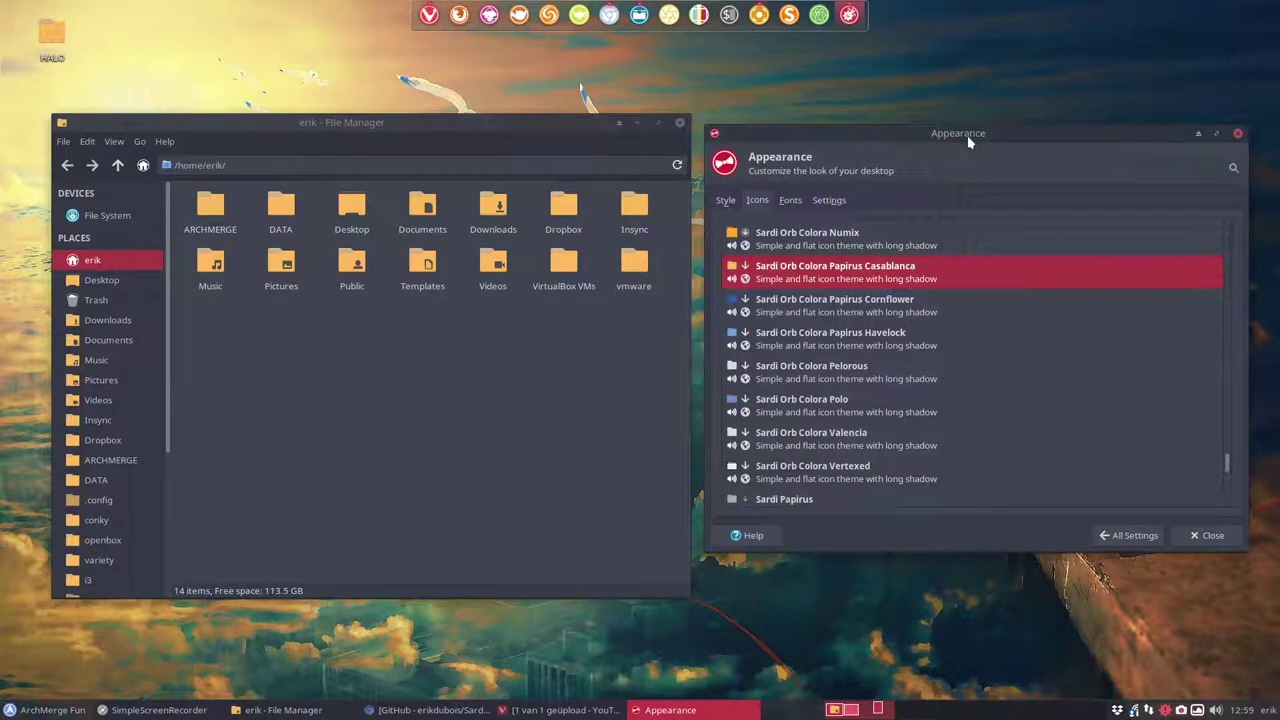